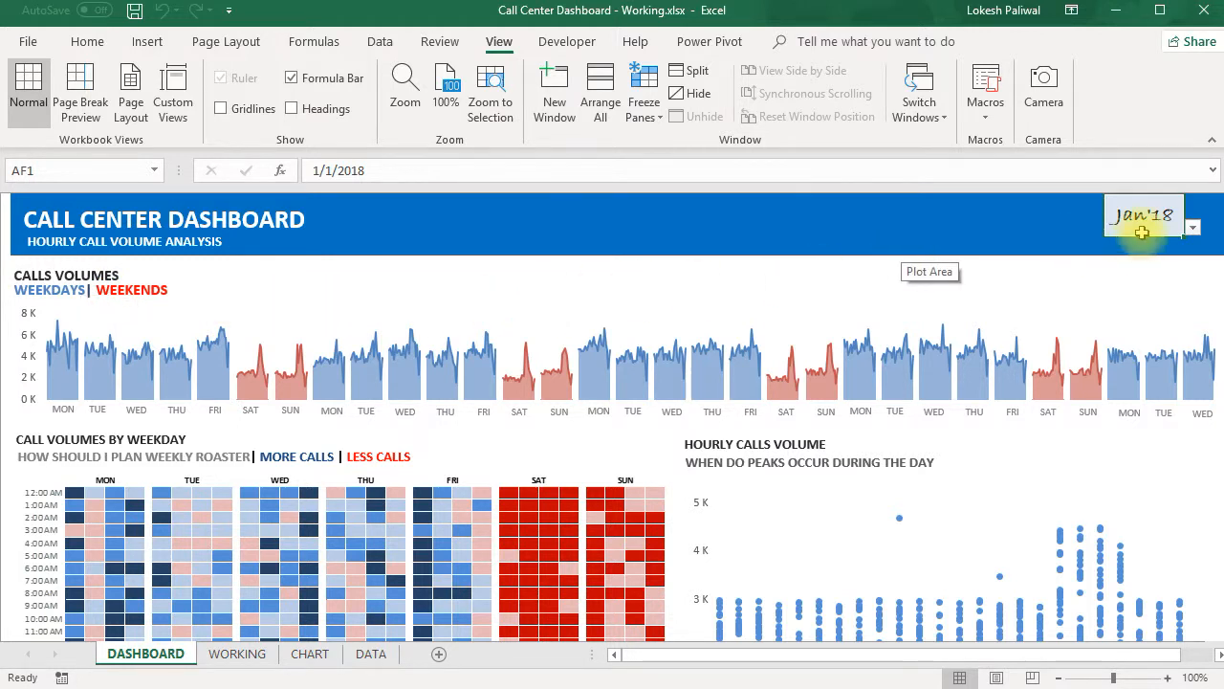
- Preview the dashboard for Feb'18, and set its month selector back to Jan'18
click(1193, 231)
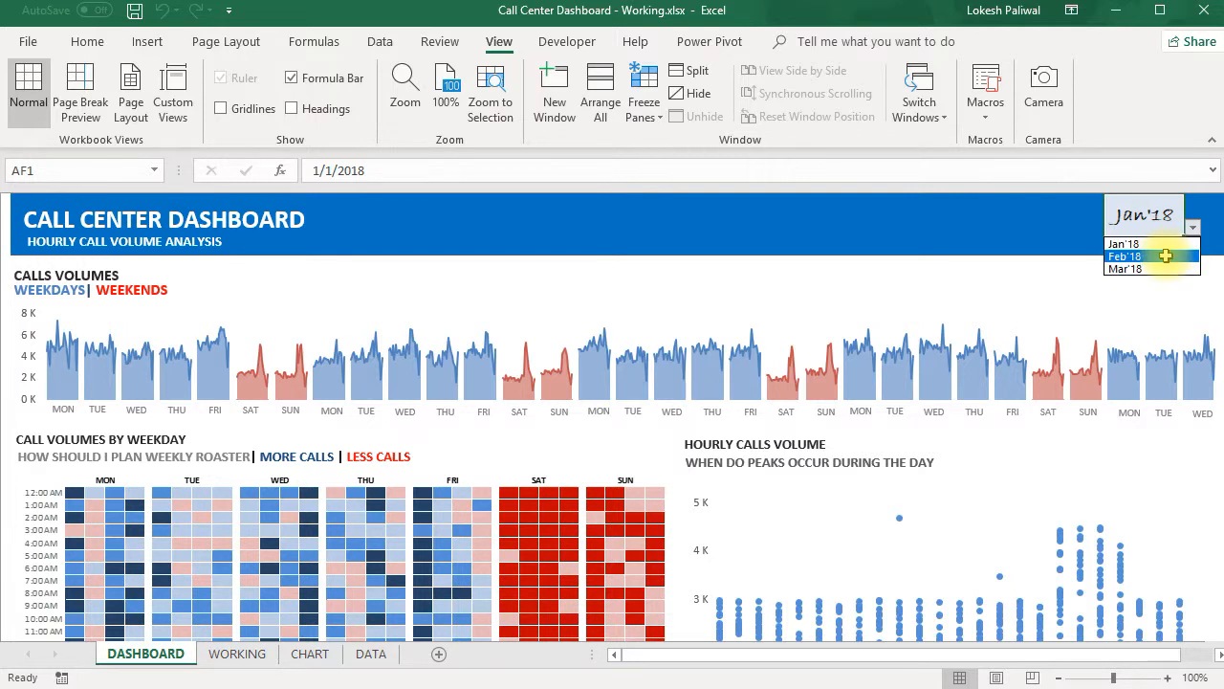
click(1164, 257)
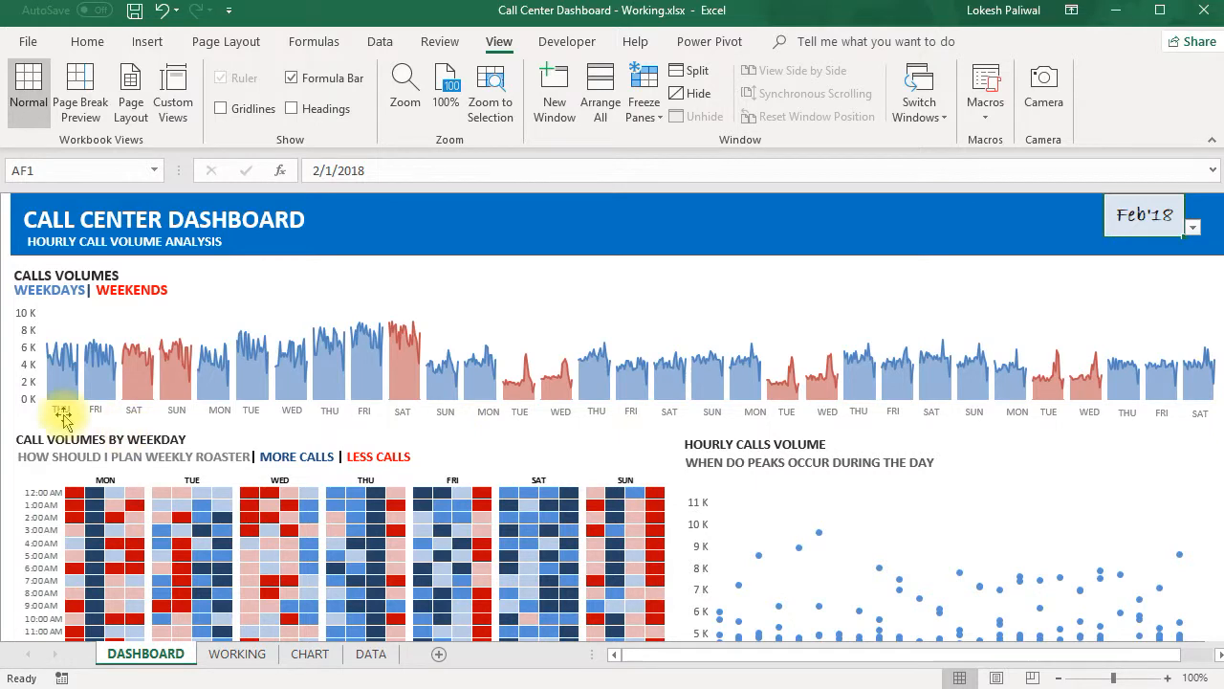
click(1191, 226)
click(1181, 242)
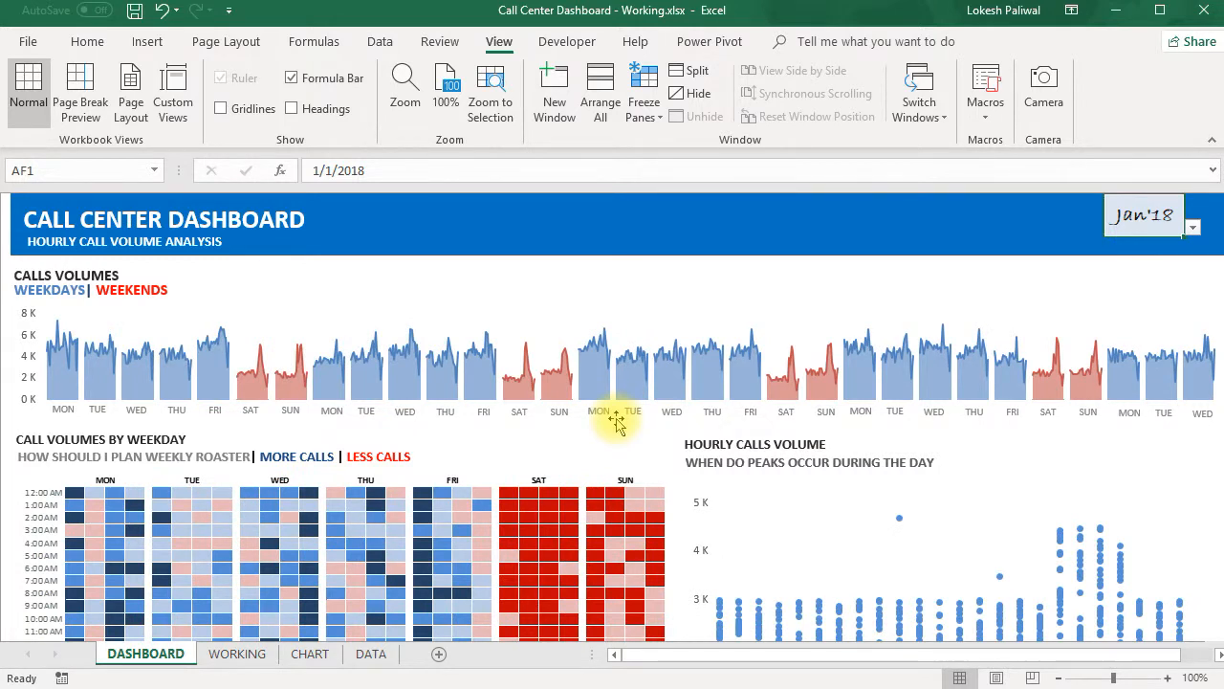
- Add a new worksheet after the DATA sheet and rename it WORKING2
click(438, 656)
mouse_move(227, 654)
mouse_down()
mouse_move(196, 658)
mouse_move(501, 656)
mouse_move(478, 658)
mouse_up()
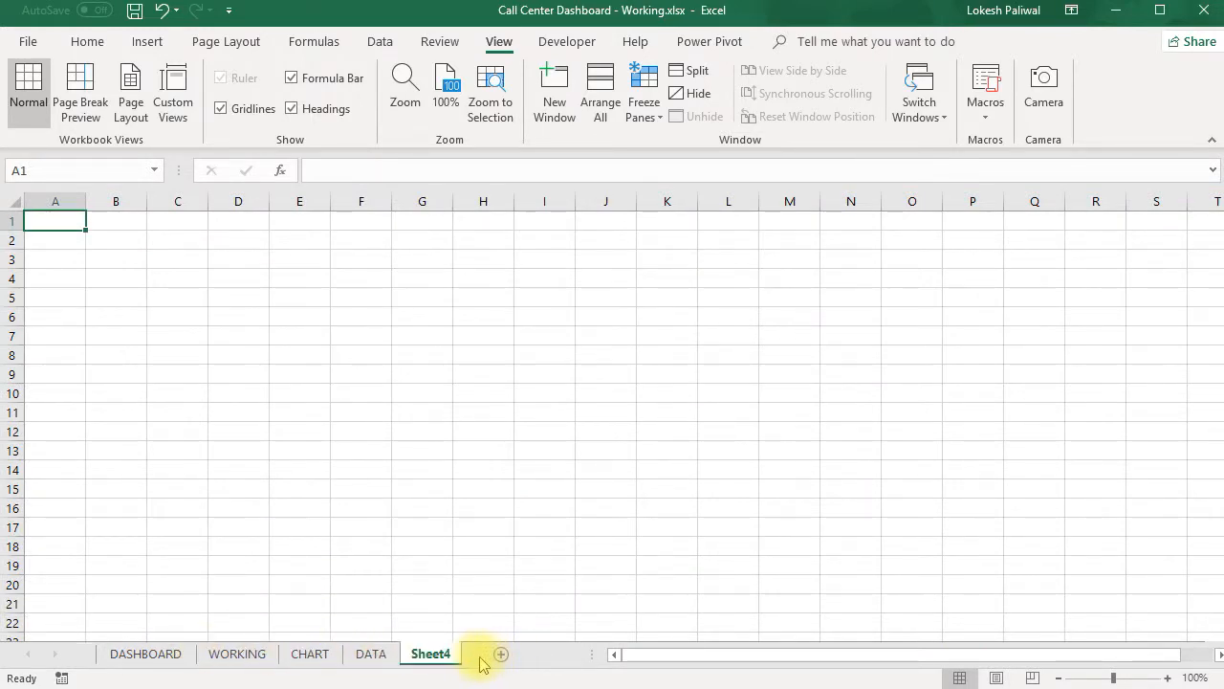
double_click(432, 654)
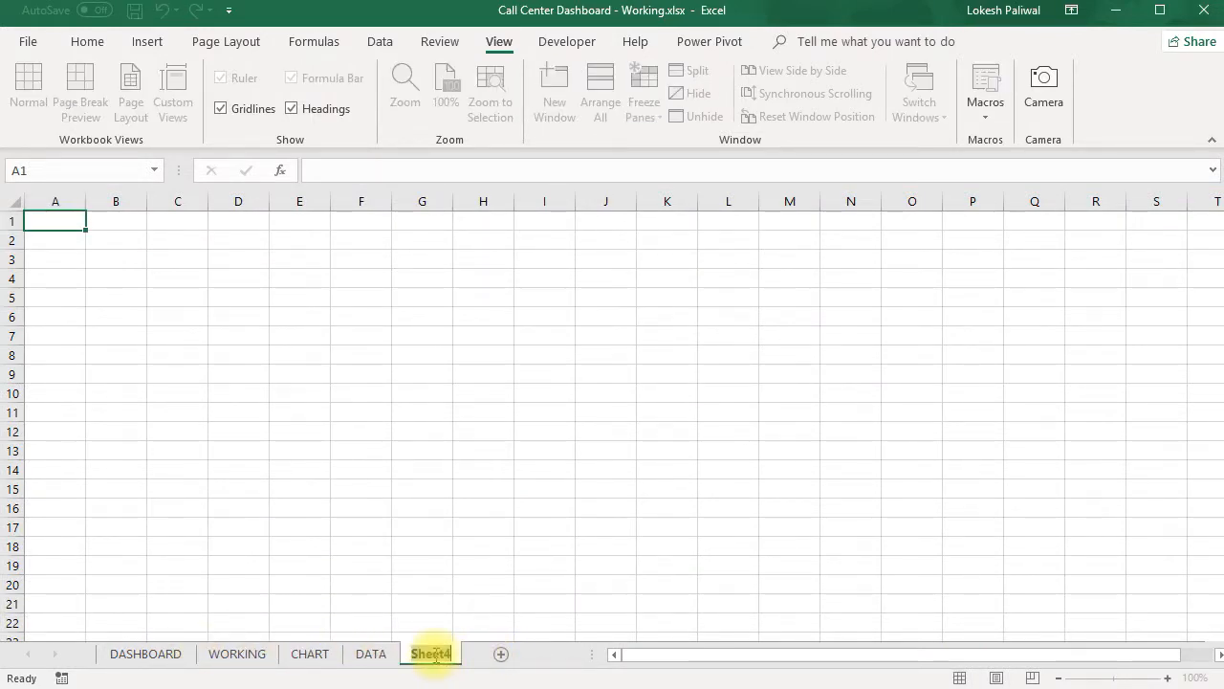
key(Caps_Lock)
text(WORKING2)
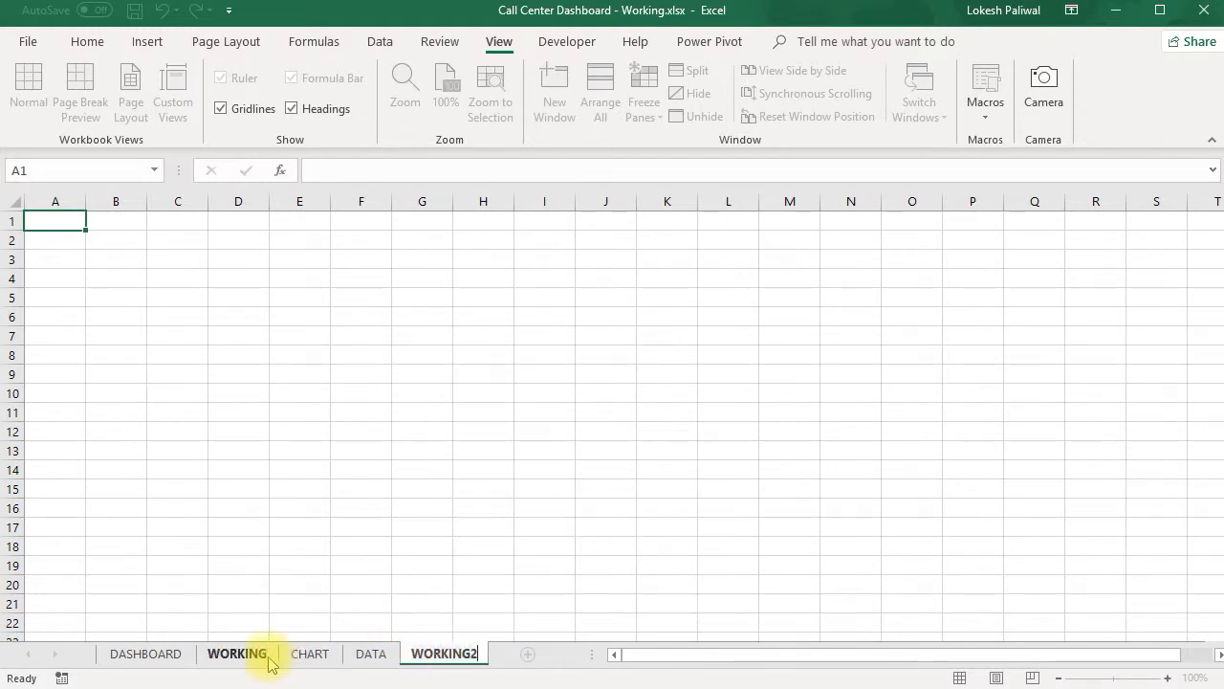
click(430, 542)
- Add another worksheet after WORKING2 and rename it DASHBOARD2
click(528, 655)
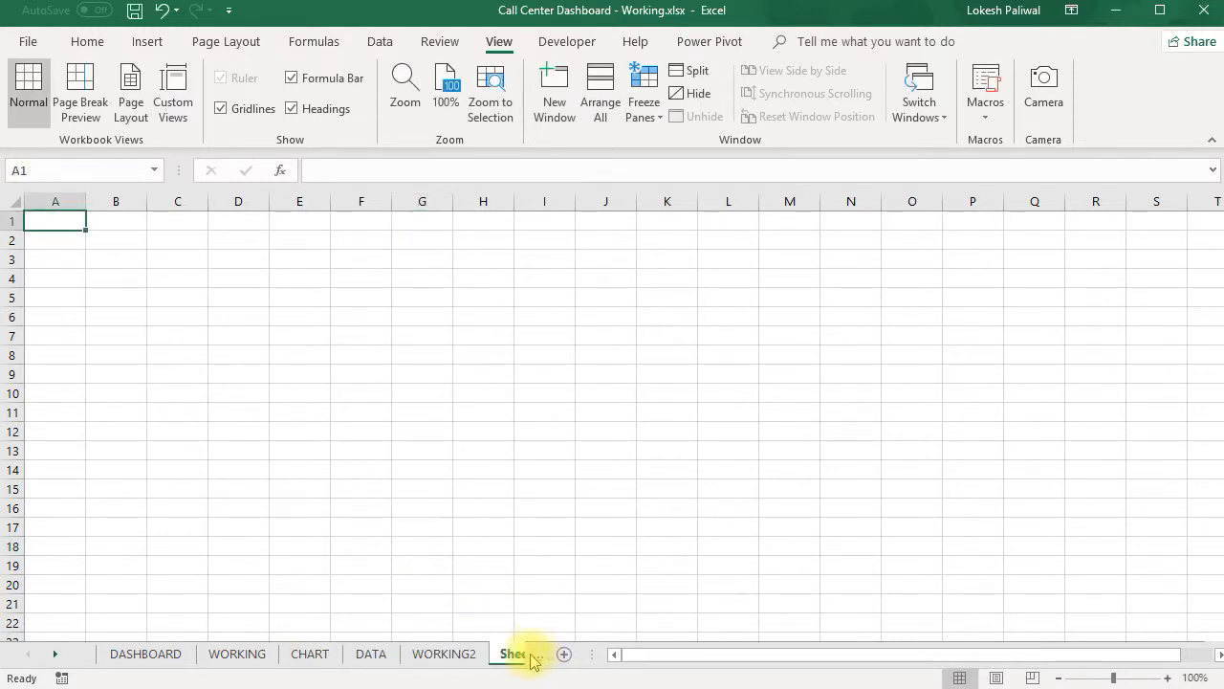
click(506, 654)
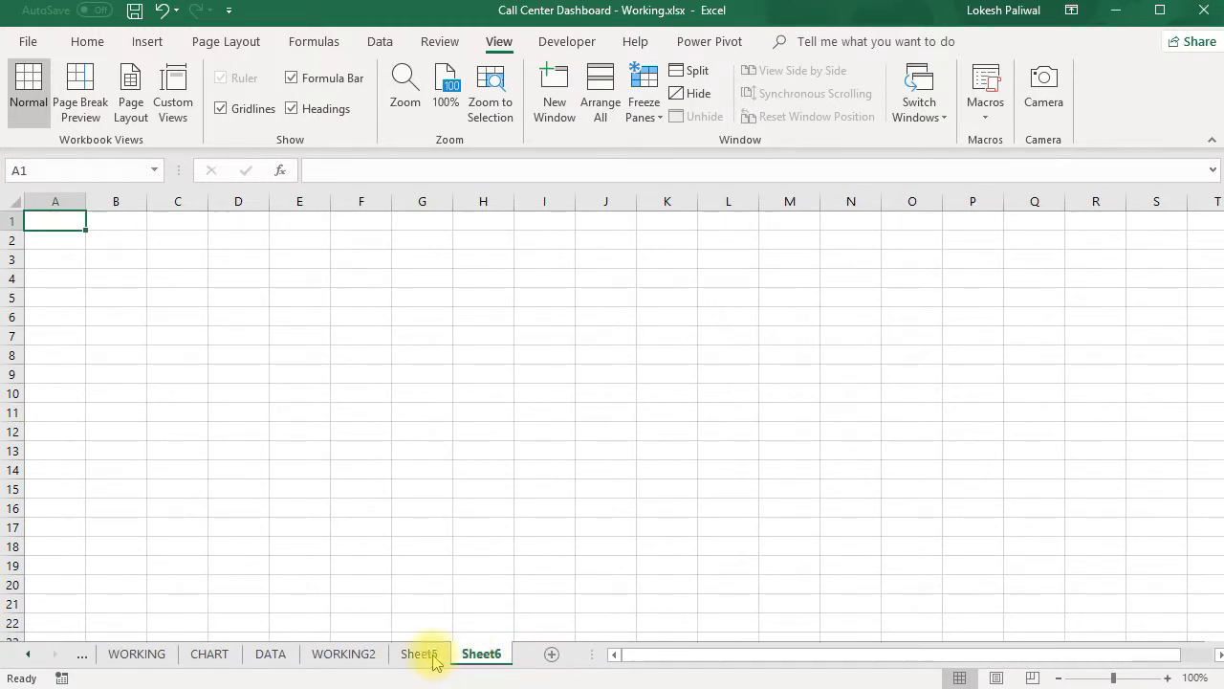
click(424, 656)
double_click(423, 656)
text(DASHBOARD)
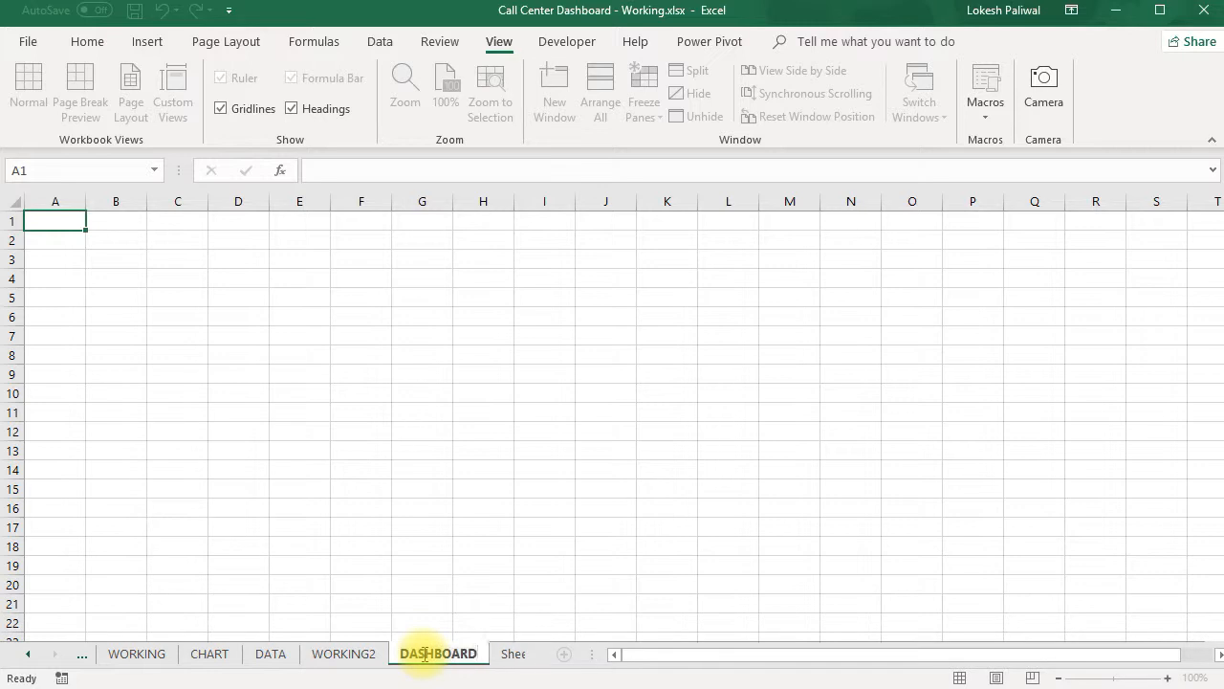
text(2)
click(422, 565)
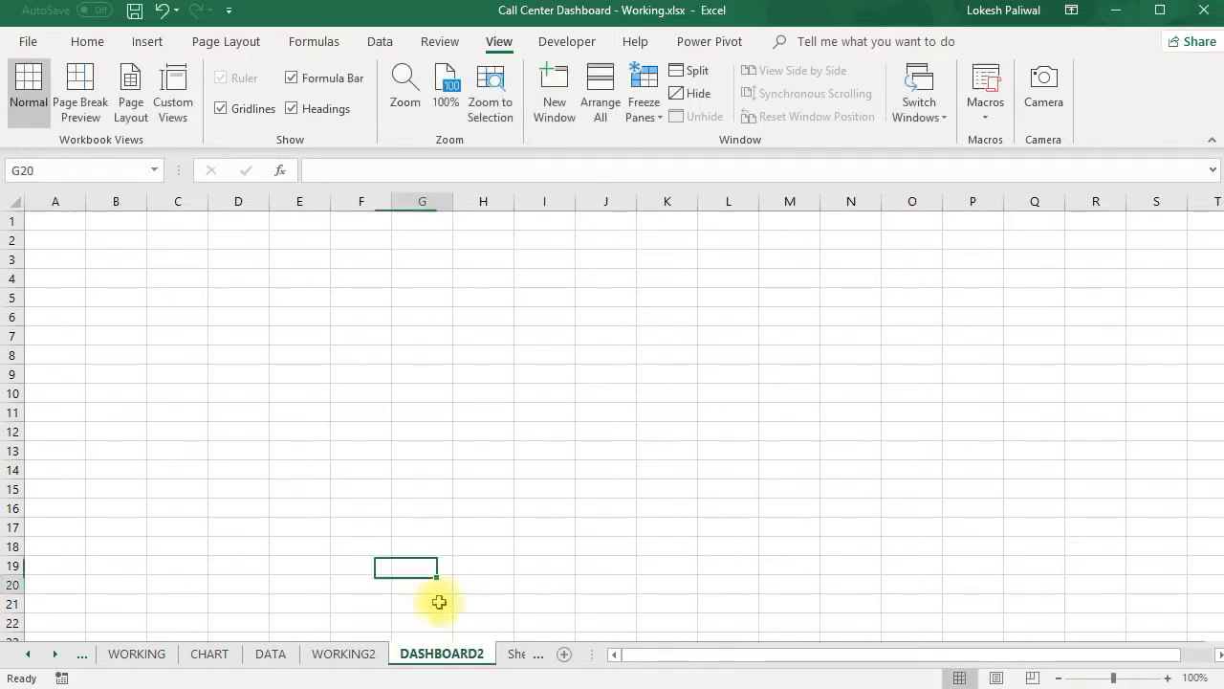
- Delete the surplus blank worksheet Sheet6
click(502, 658)
right_click(448, 654)
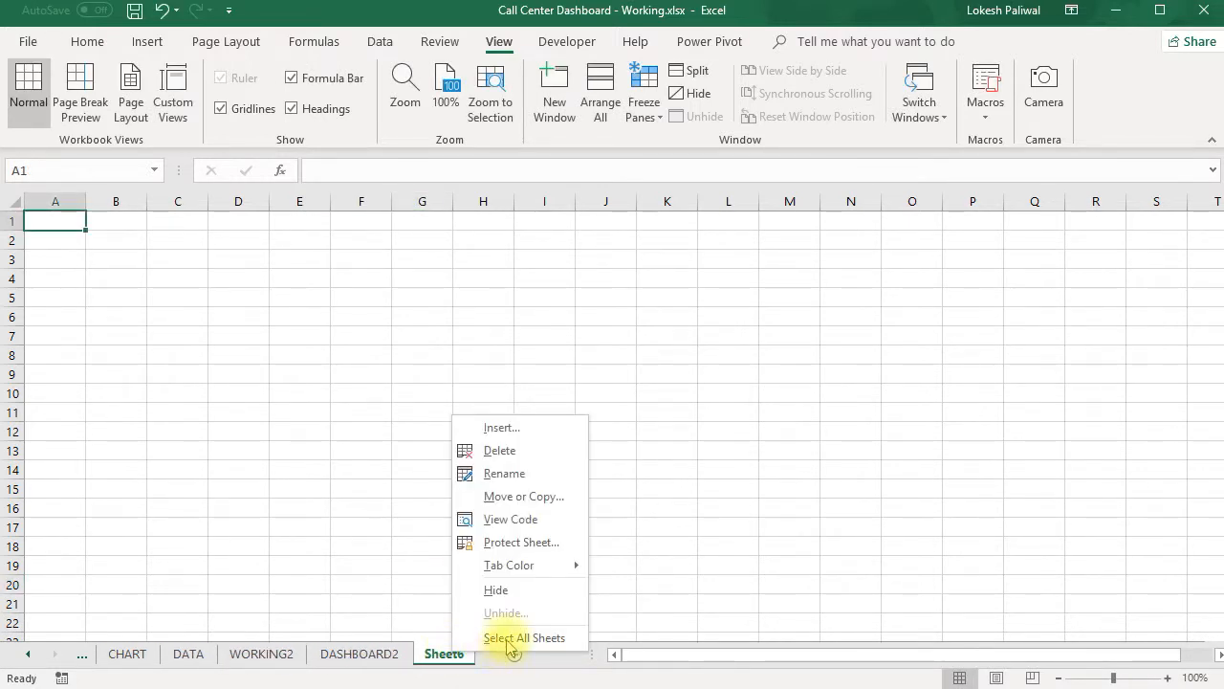
click(520, 455)
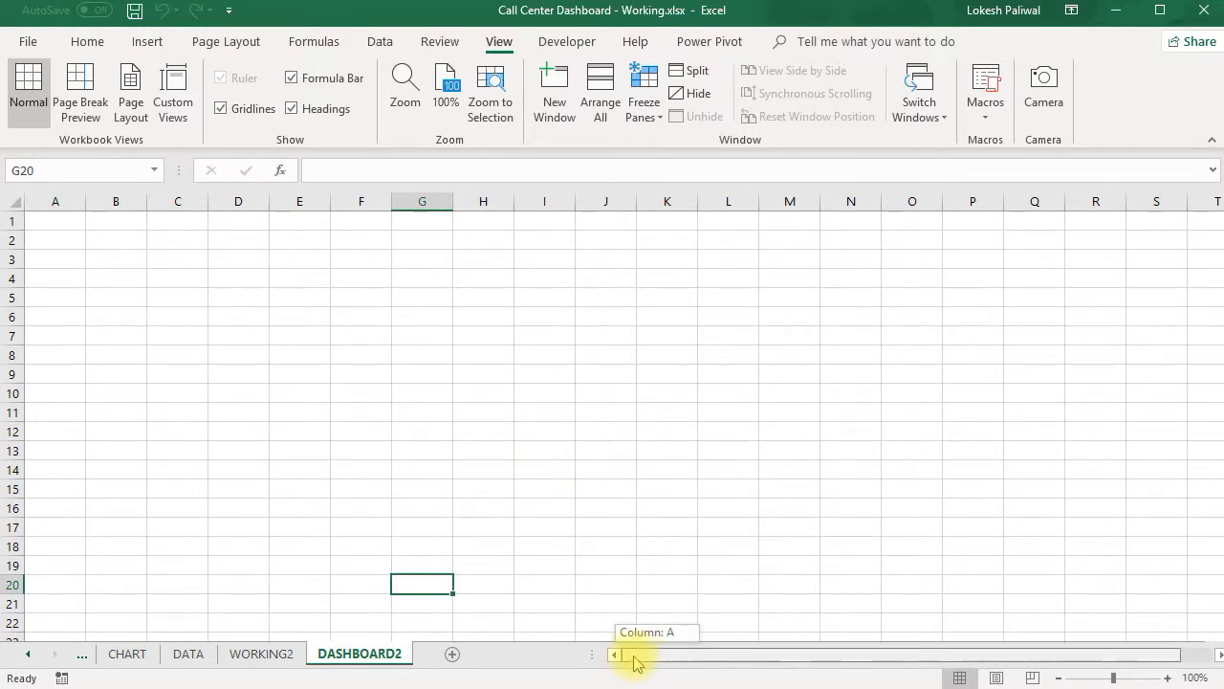
- Examine the date, hour, weekday and weekend chart rows in Section 1 of the WORKING sheet, and return to the original dashboard
click(82, 656)
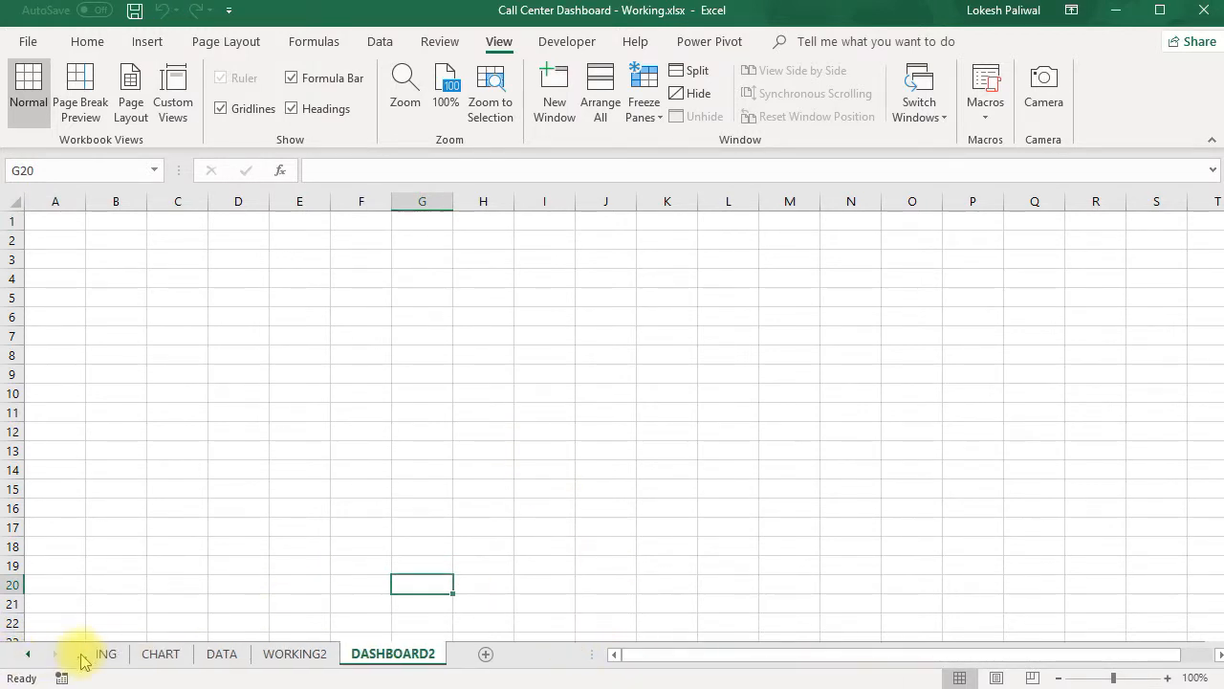
click(82, 660)
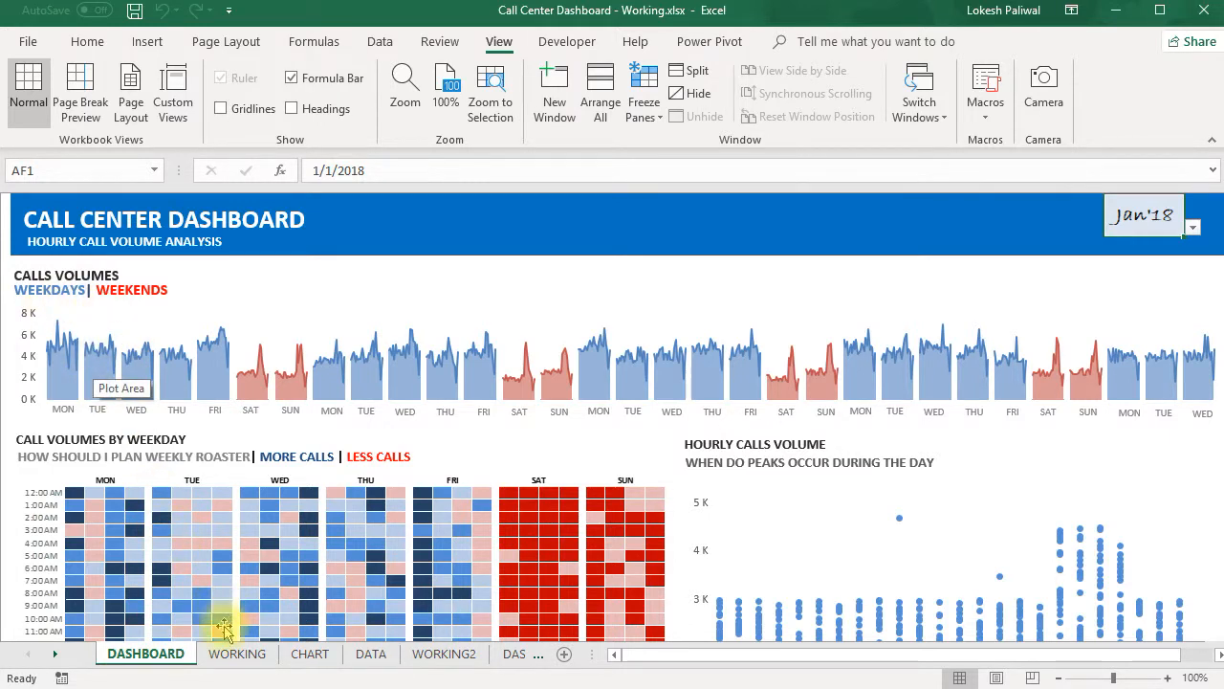
click(238, 654)
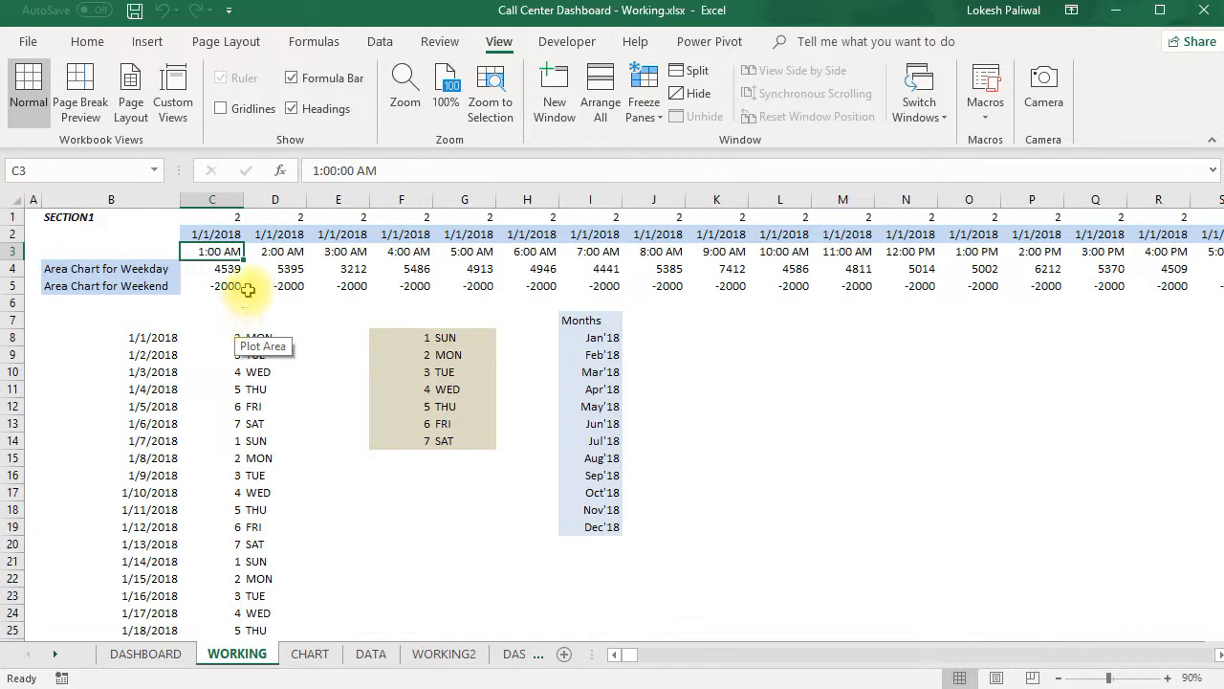
click(221, 234)
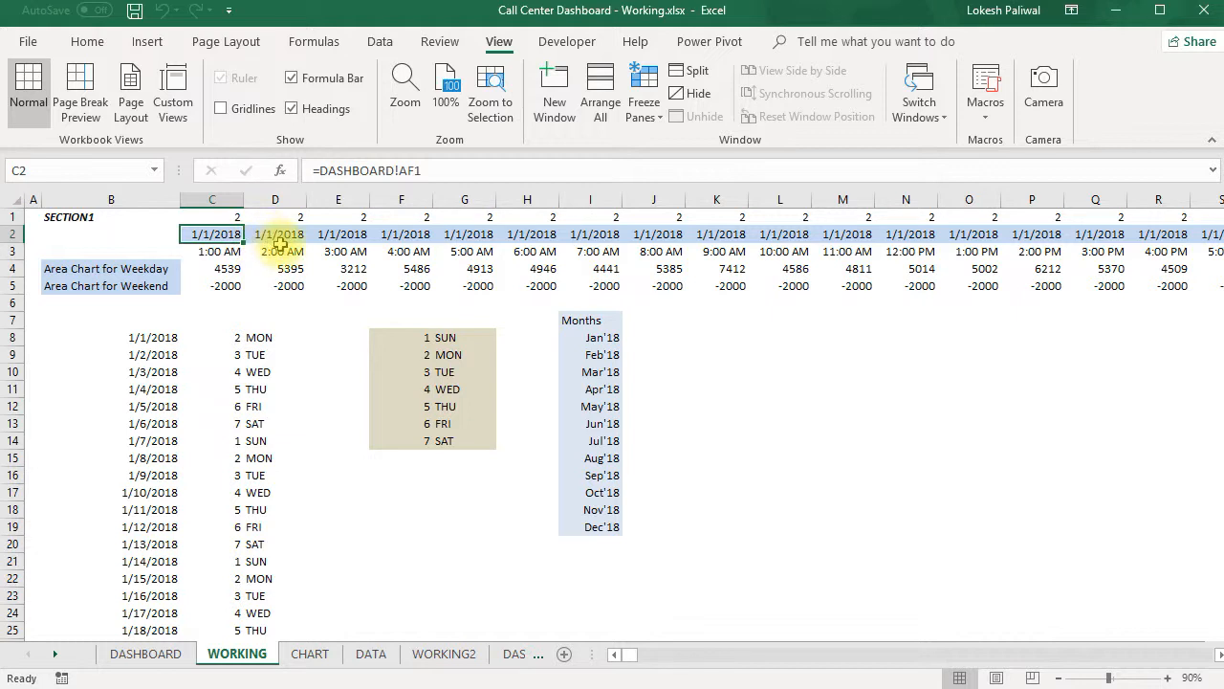
click(223, 251)
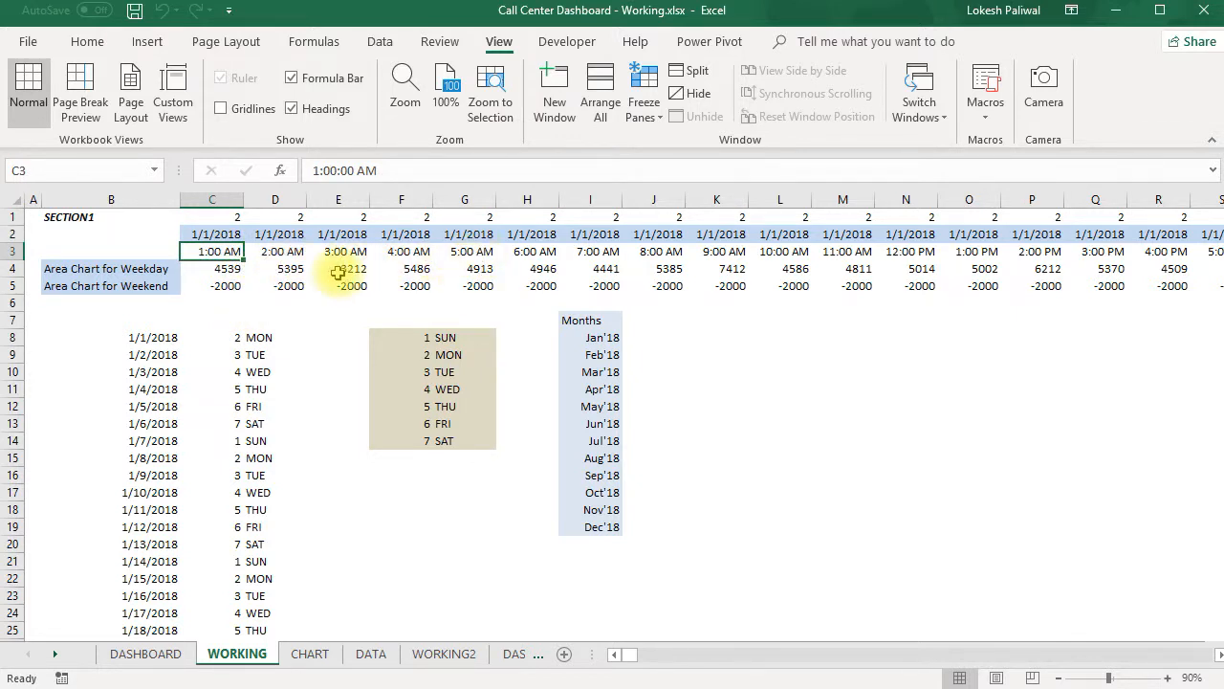
click(230, 271)
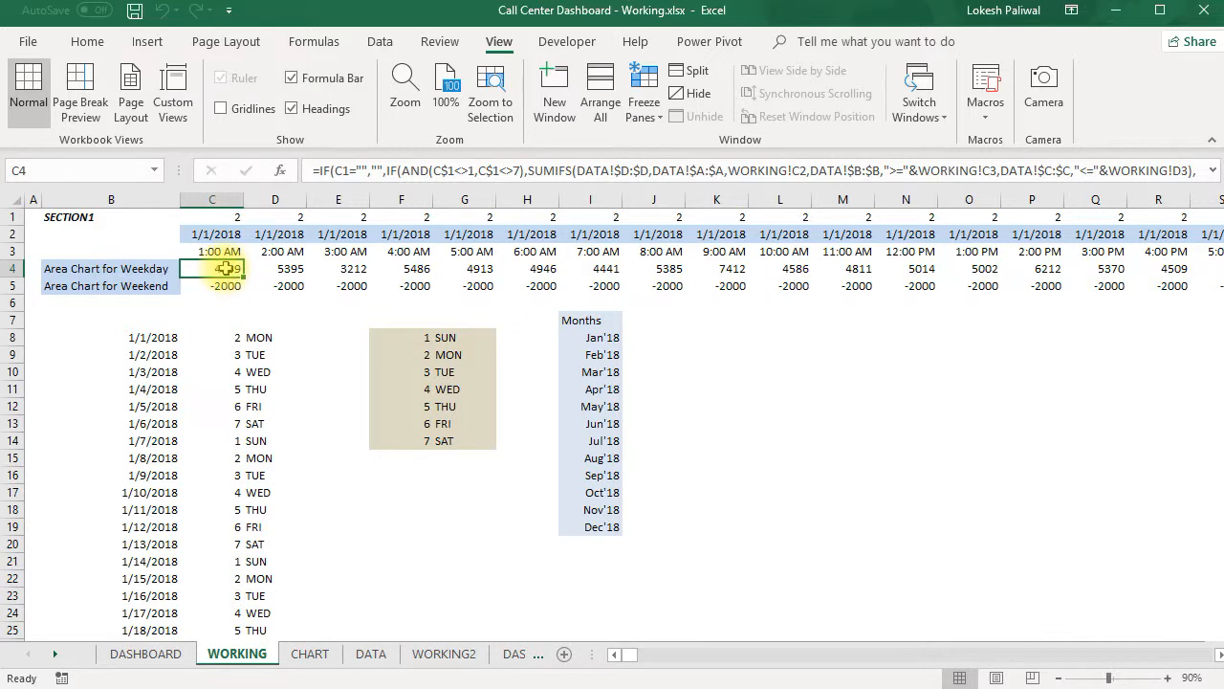
click(145, 269)
click(158, 286)
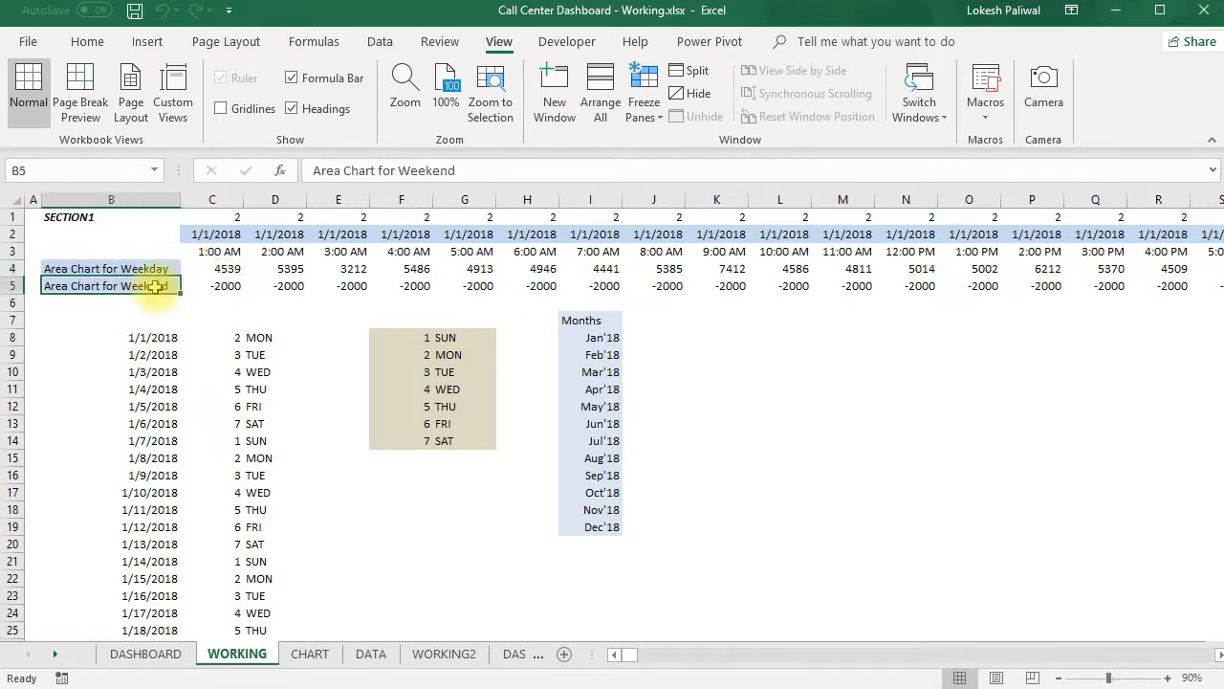
click(214, 271)
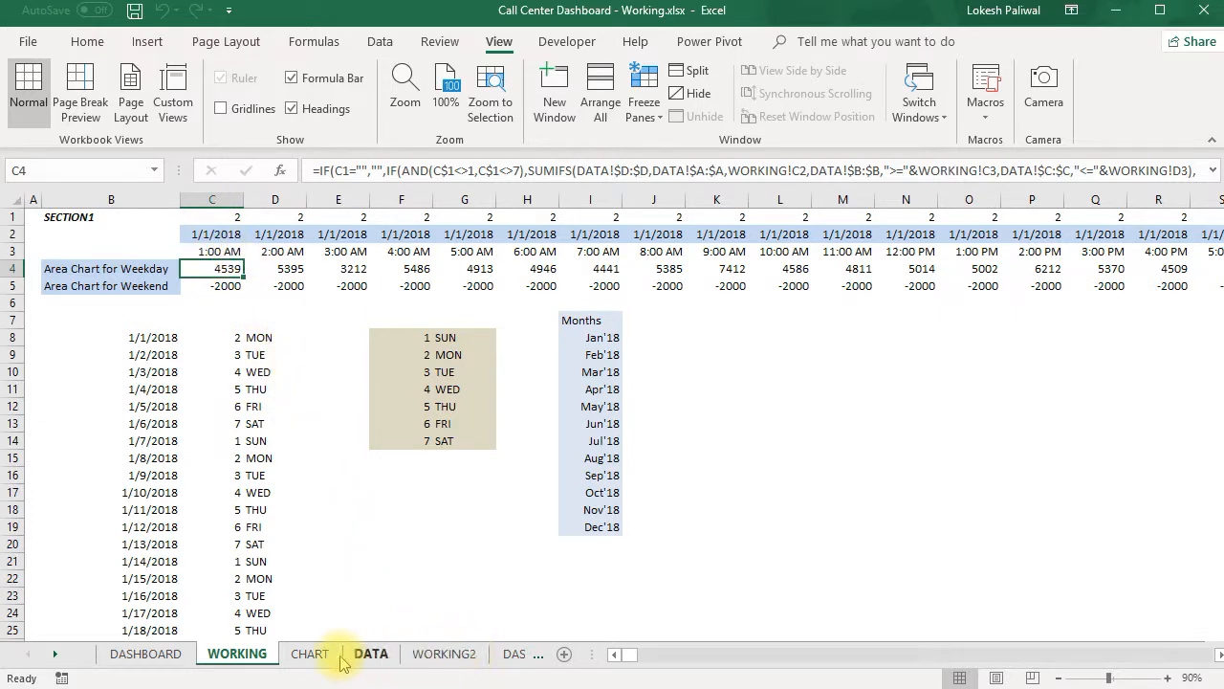
click(172, 654)
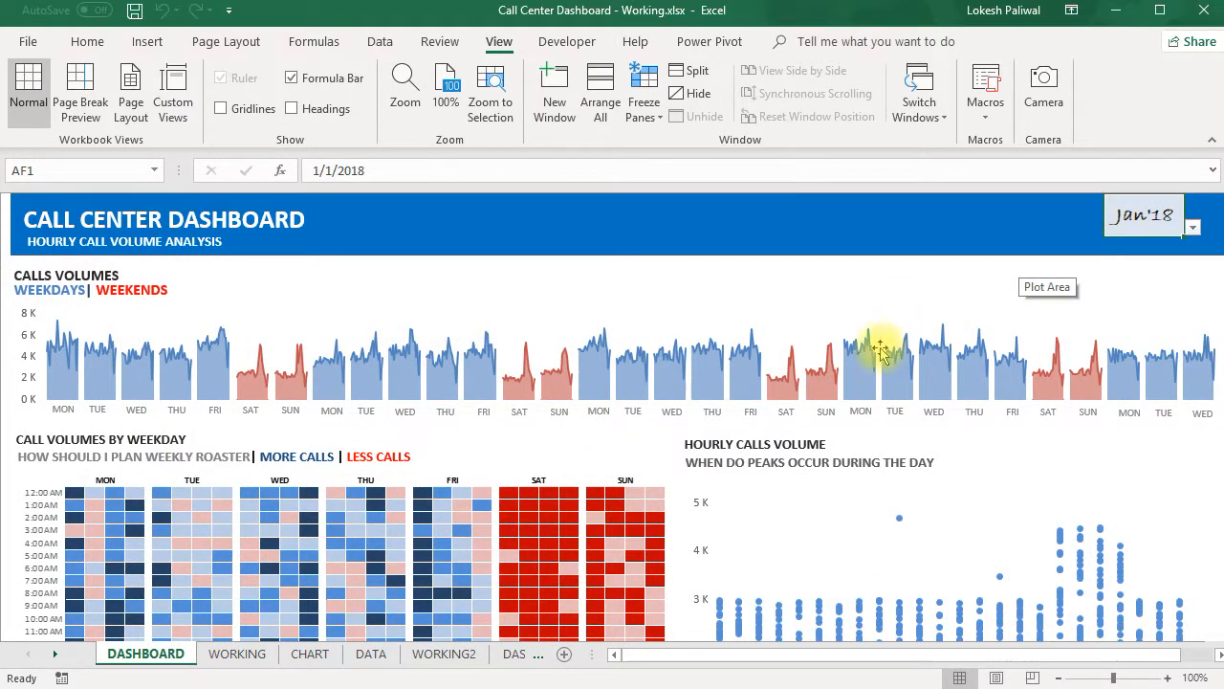
click(514, 654)
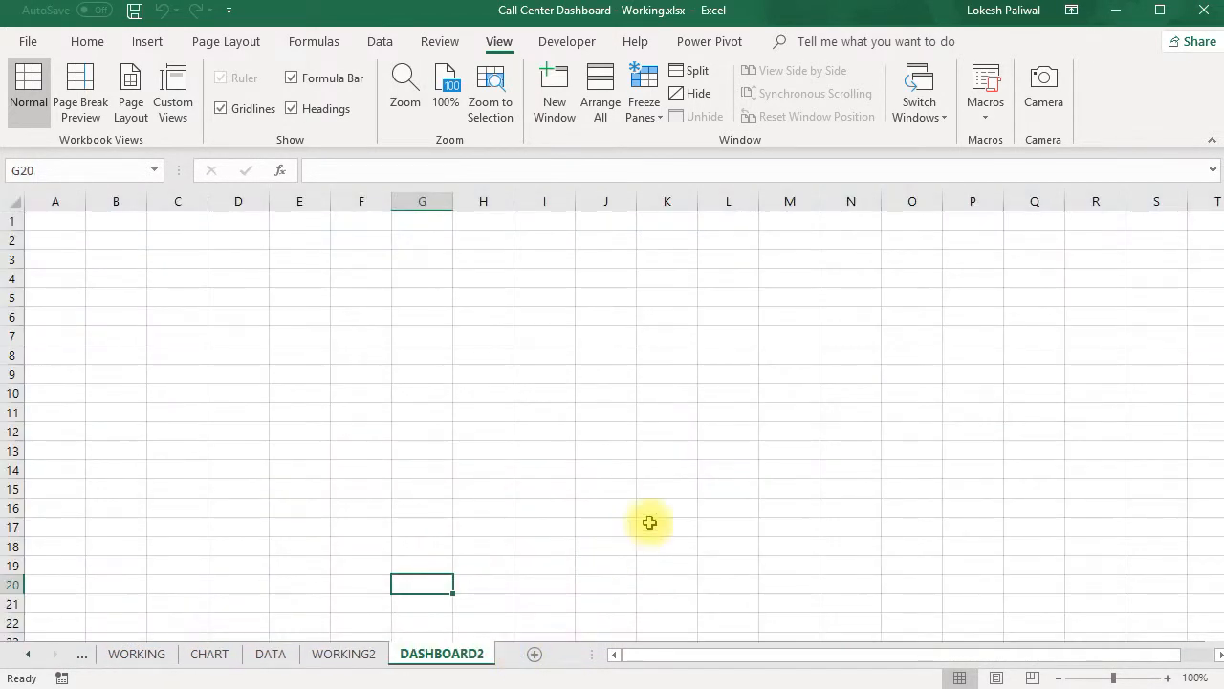
click(973, 220)
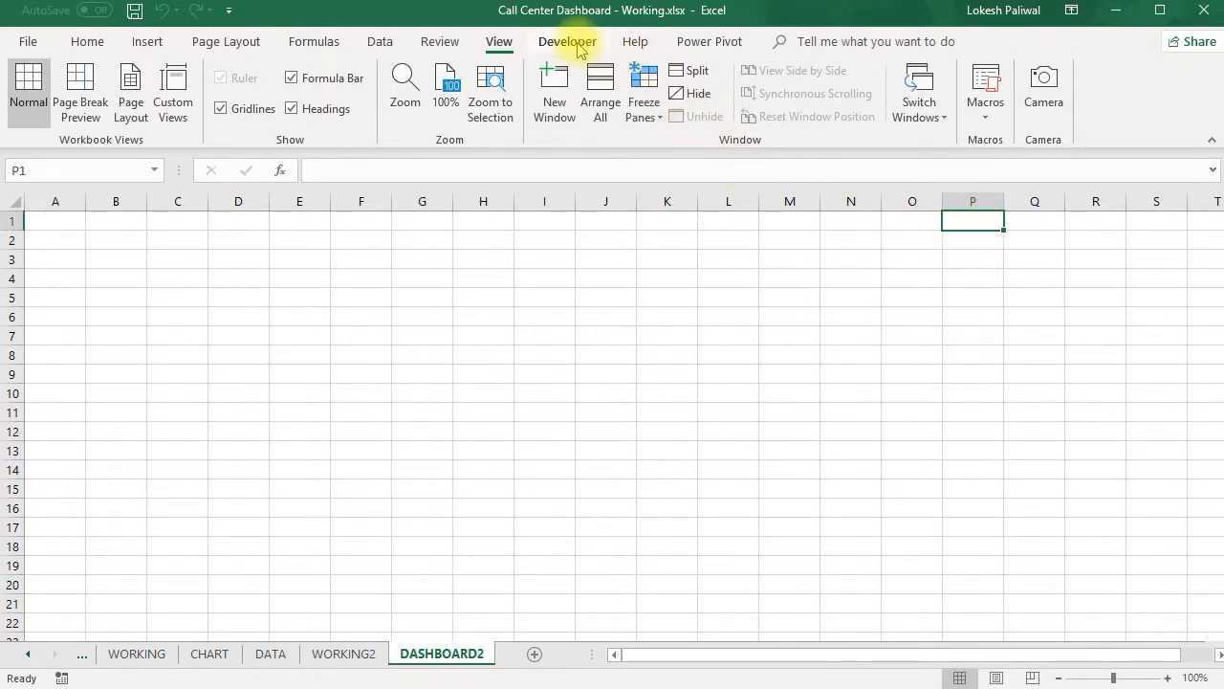
click(381, 41)
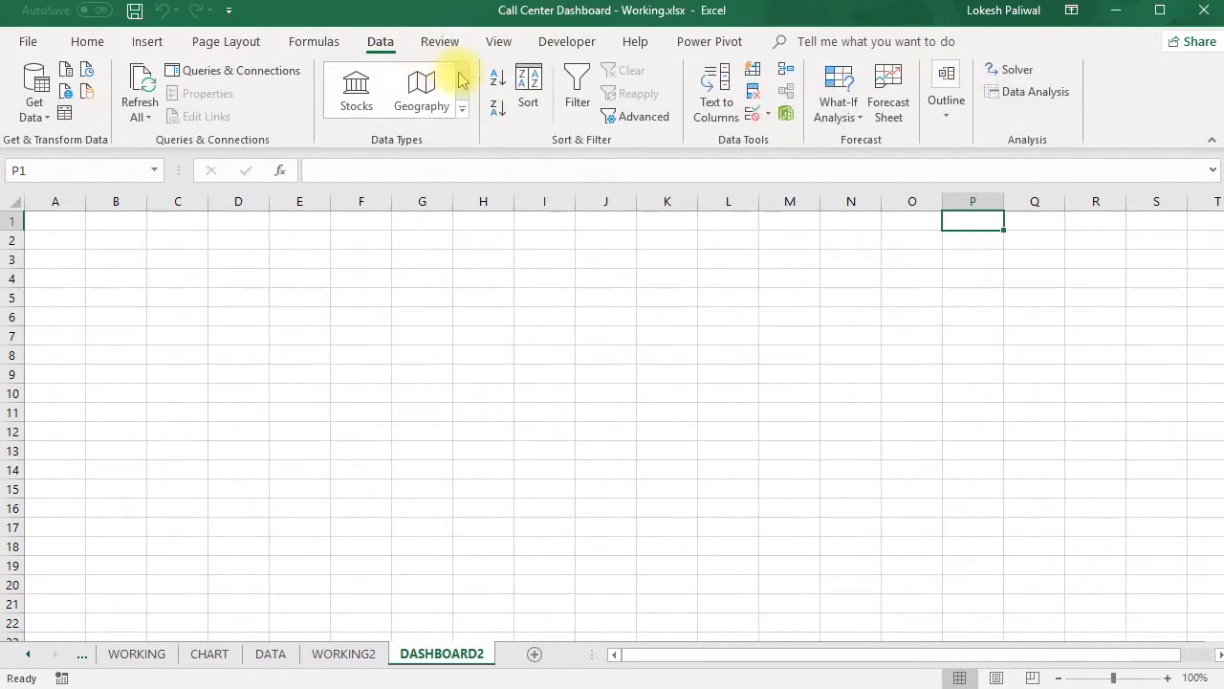
click(769, 114)
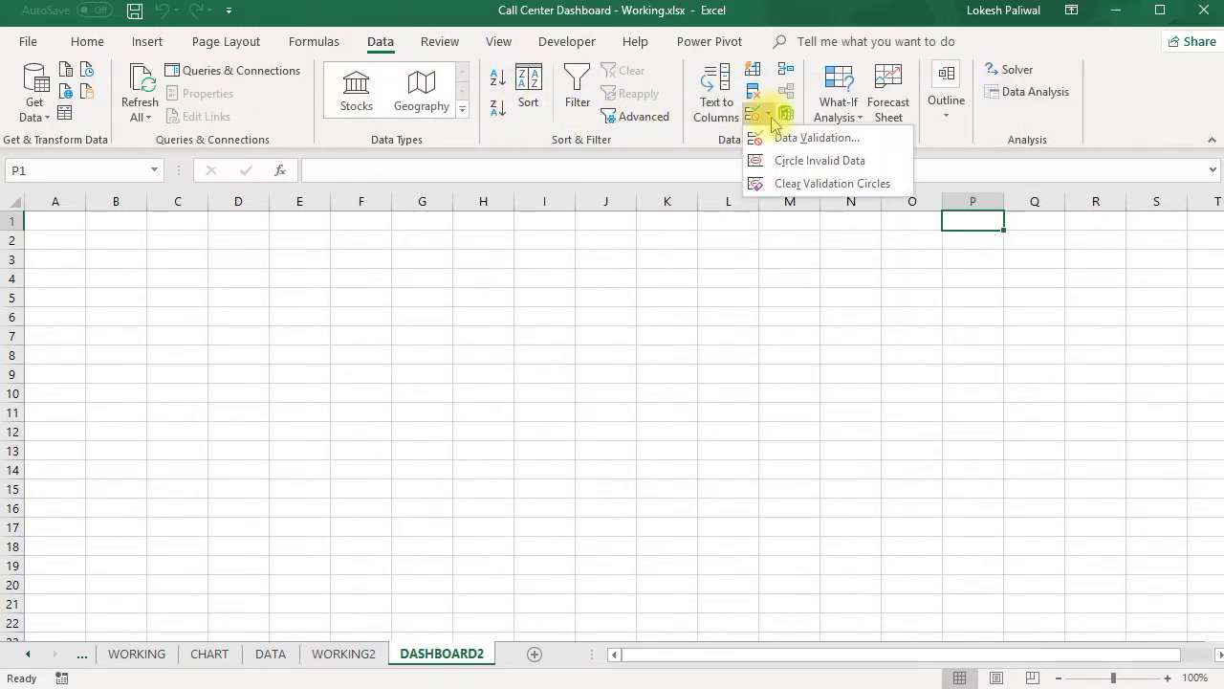
click(780, 139)
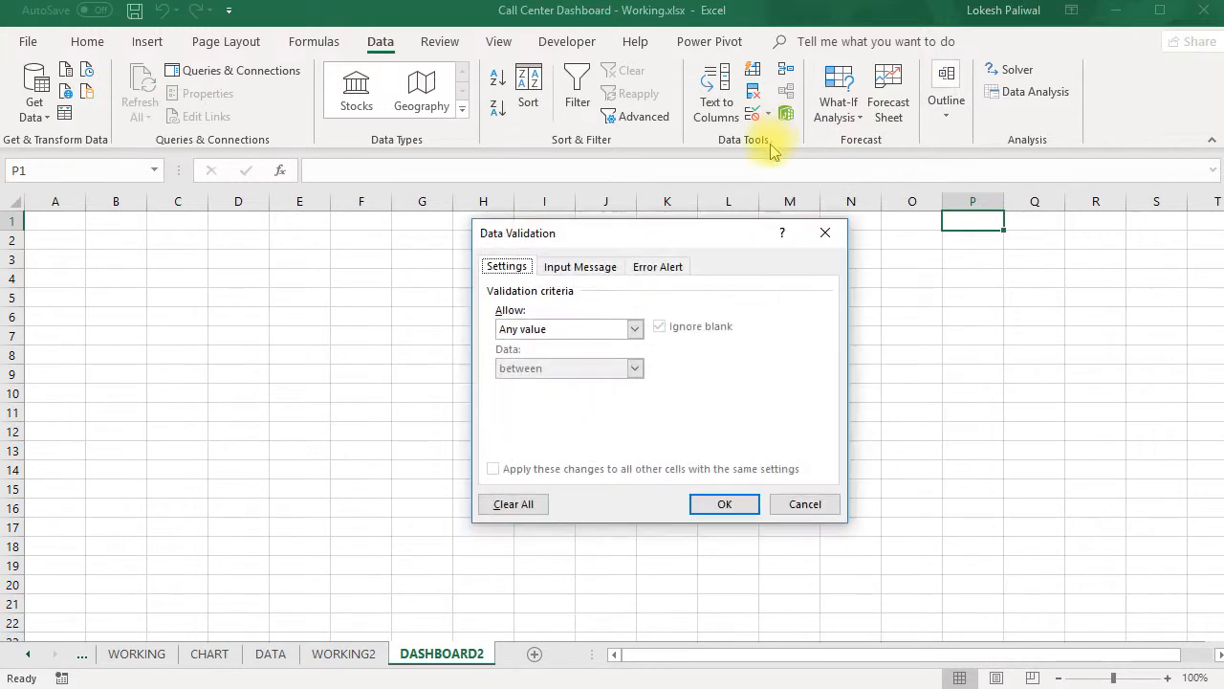
click(634, 328)
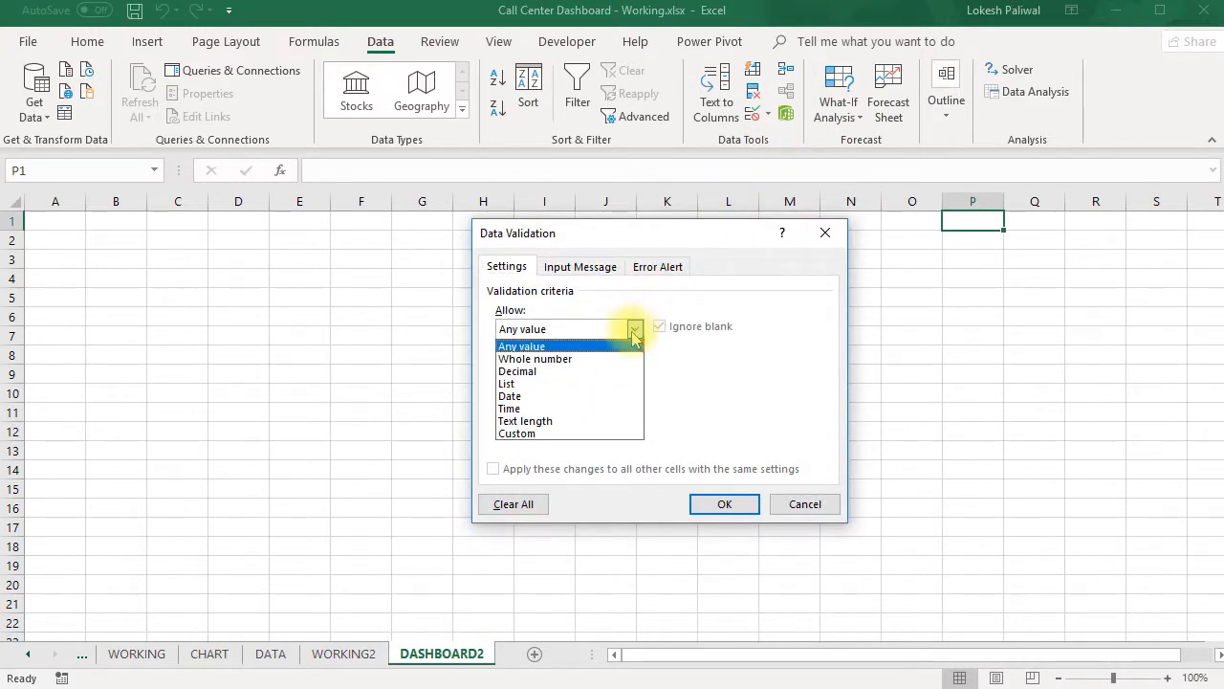
click(605, 383)
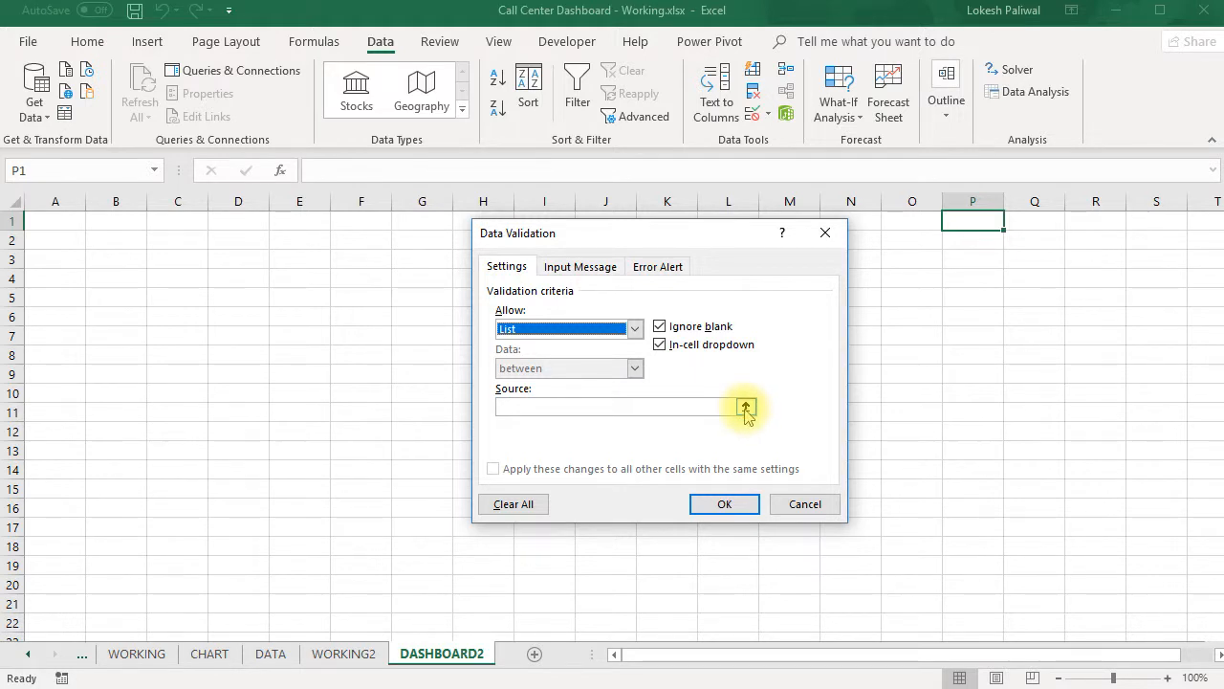
click(786, 504)
- Check the Months list on the WORKING sheet and enter the heading Months in cell I5 of WORKING2
click(143, 654)
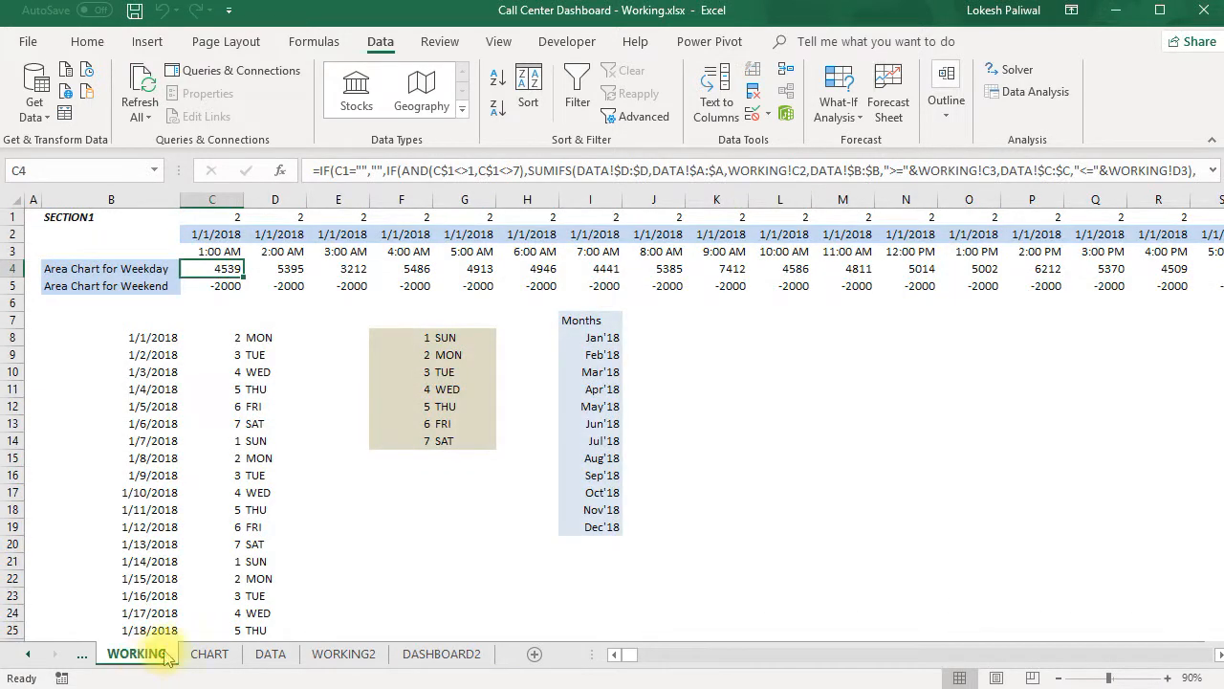
click(592, 323)
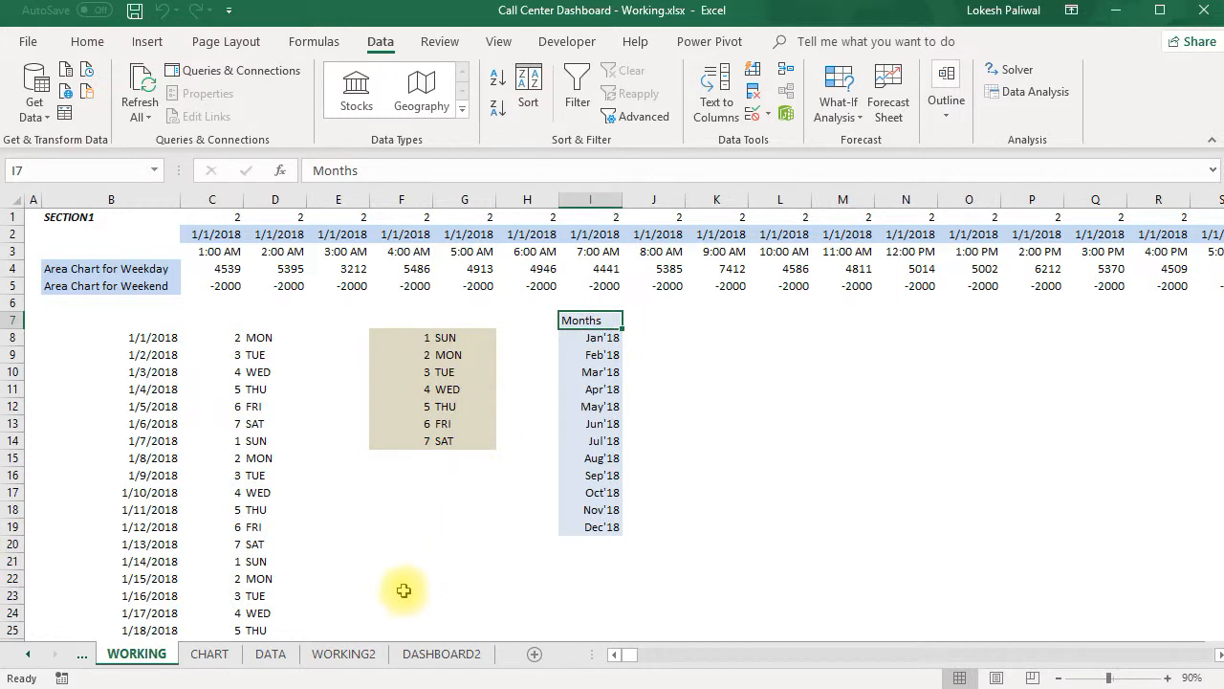
click(368, 658)
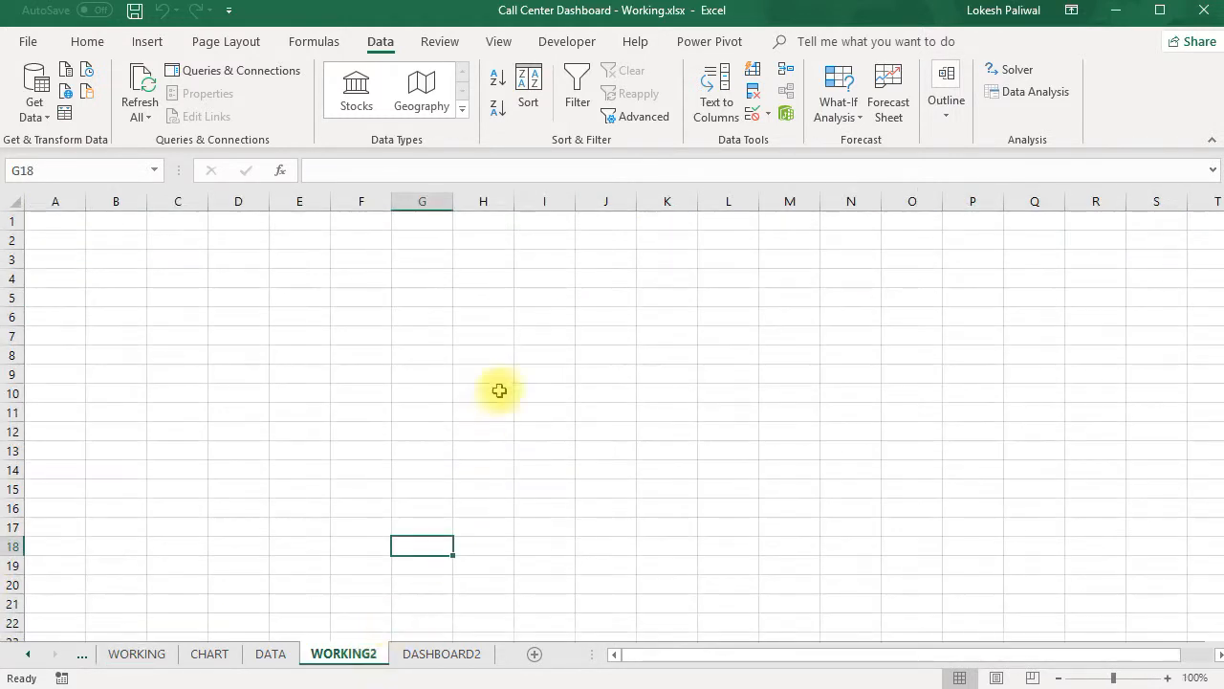
click(546, 295)
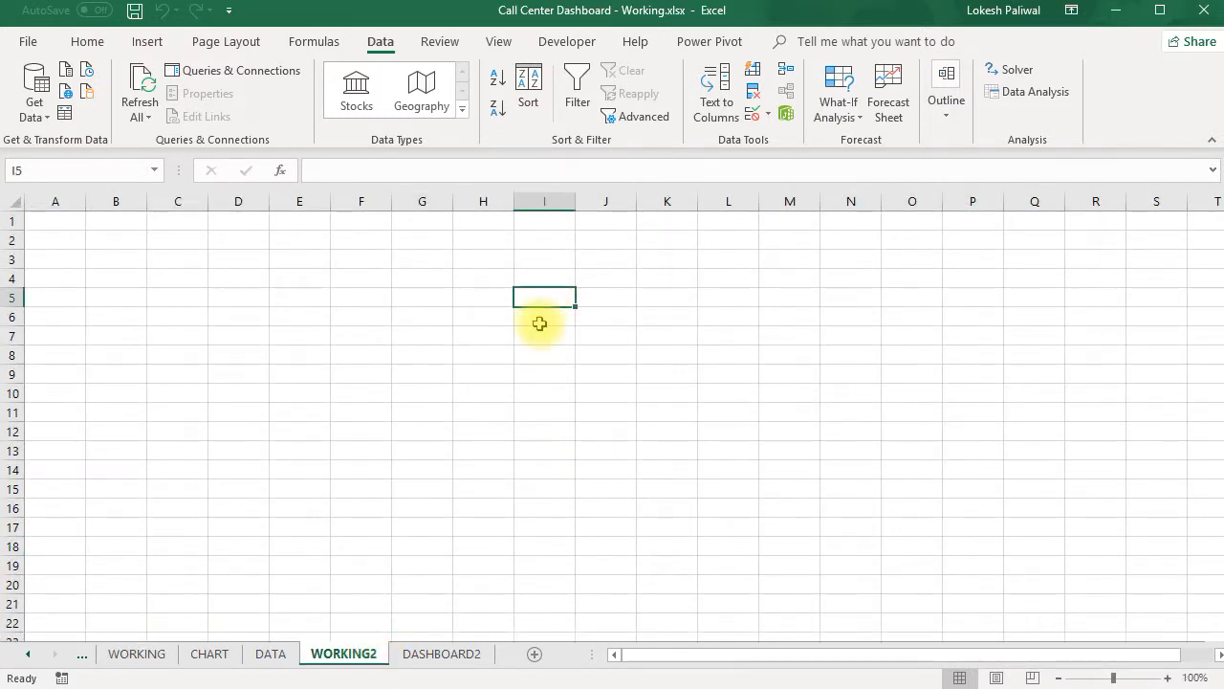
text(mTHS)
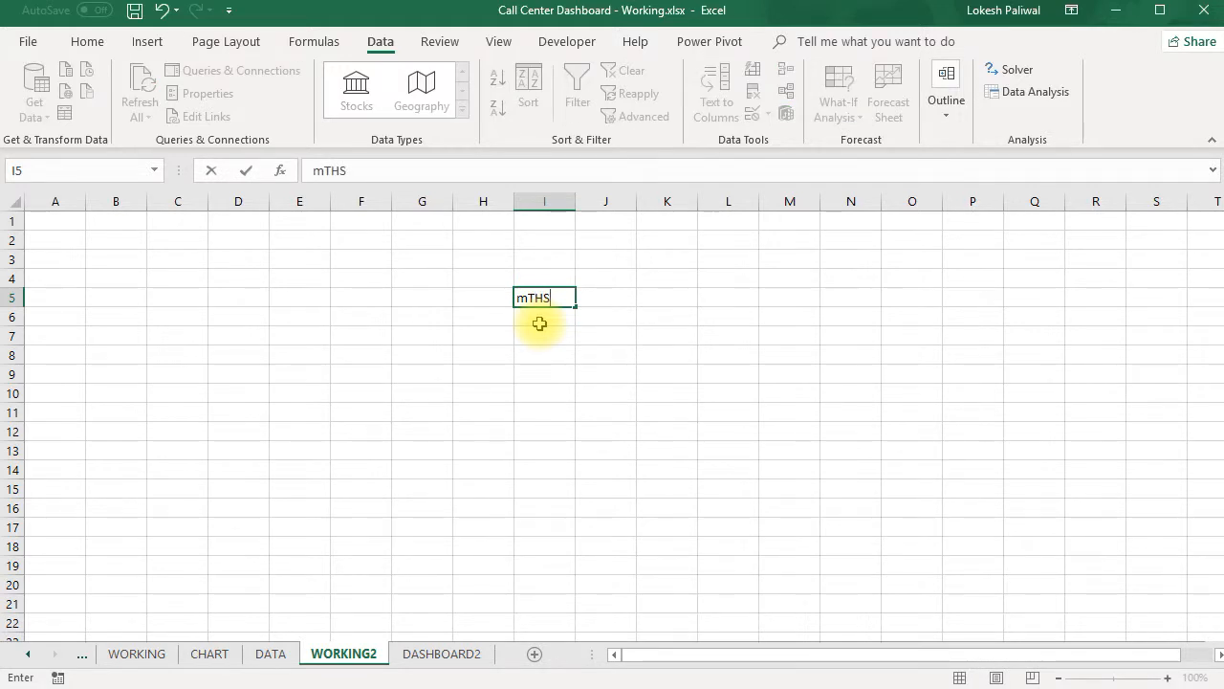
key(Caps_Lock)
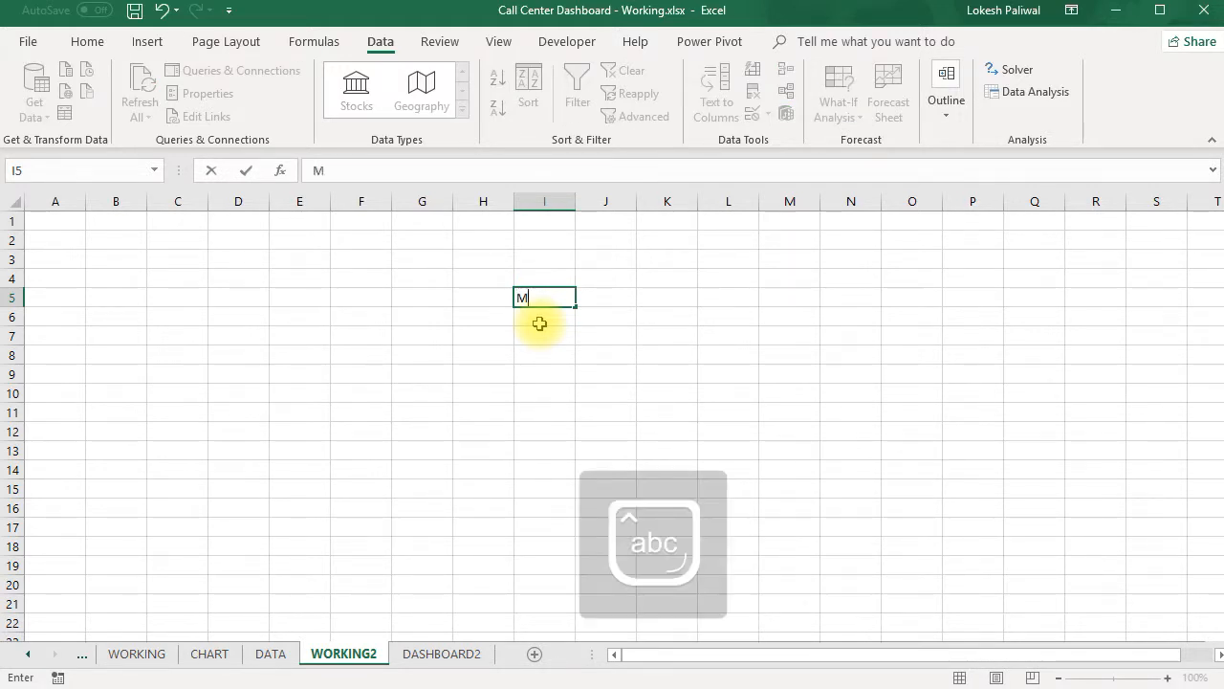
text(Months)
key(Return)
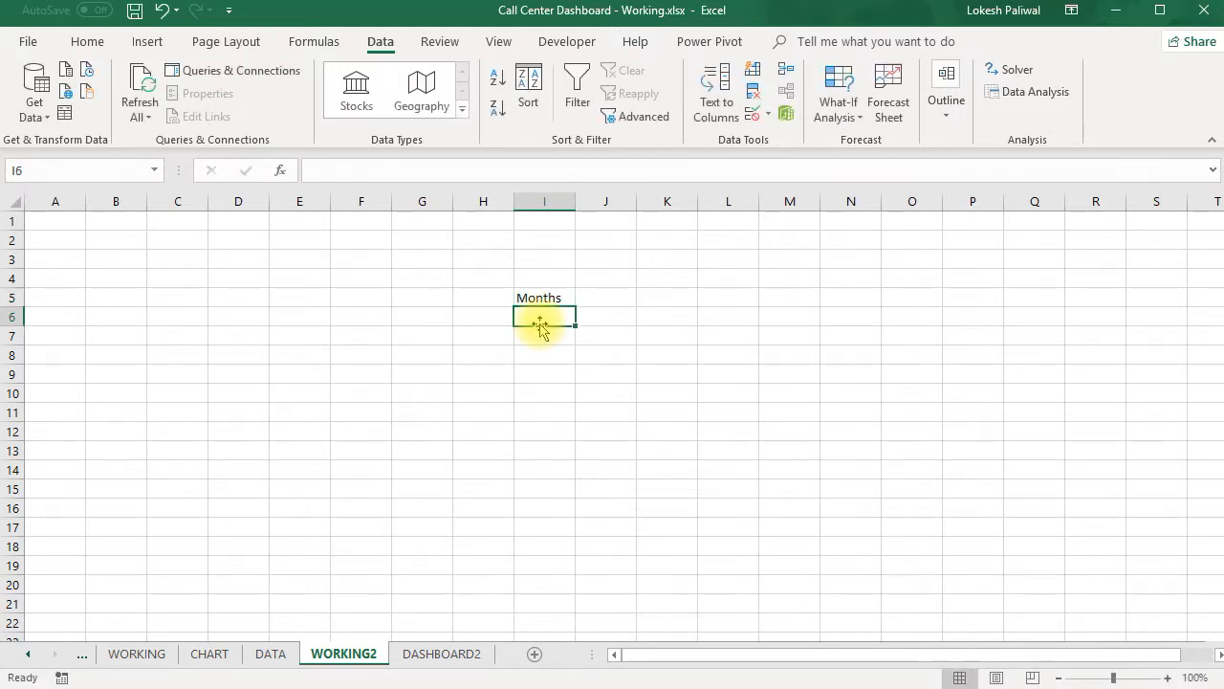
- Move the Months heading from I5 down to cell I7 on WORKING2
key(Up)
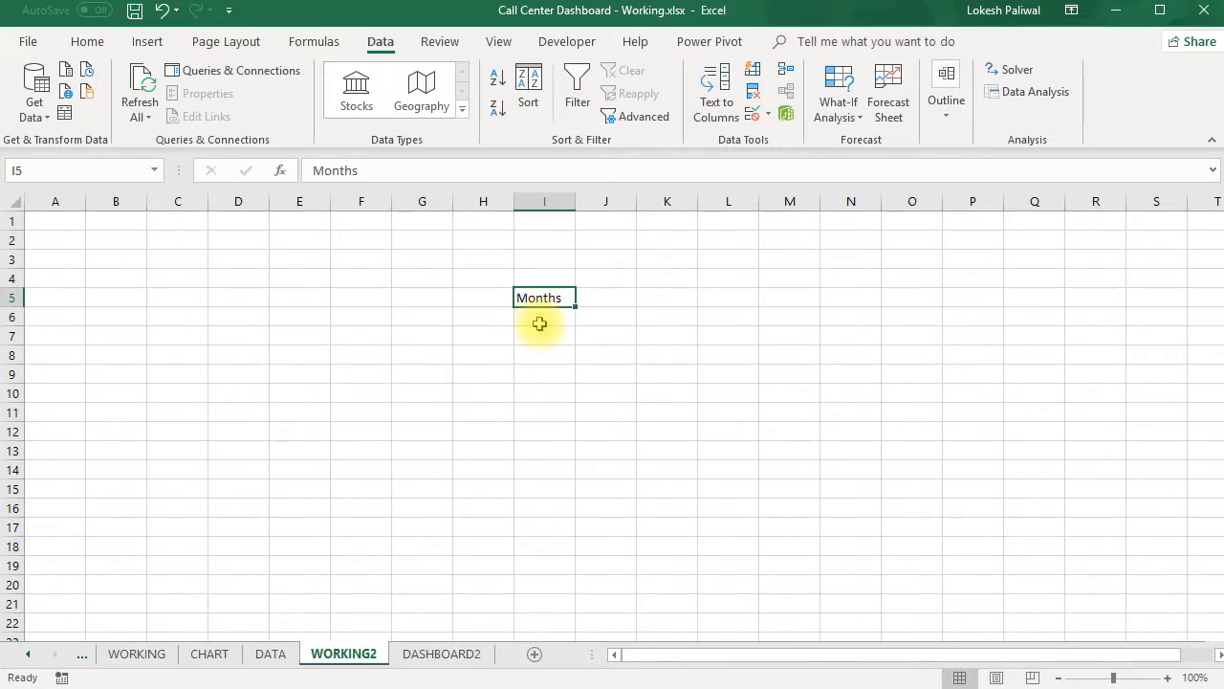
key(ctrl+c)
click(541, 331)
key(Return)
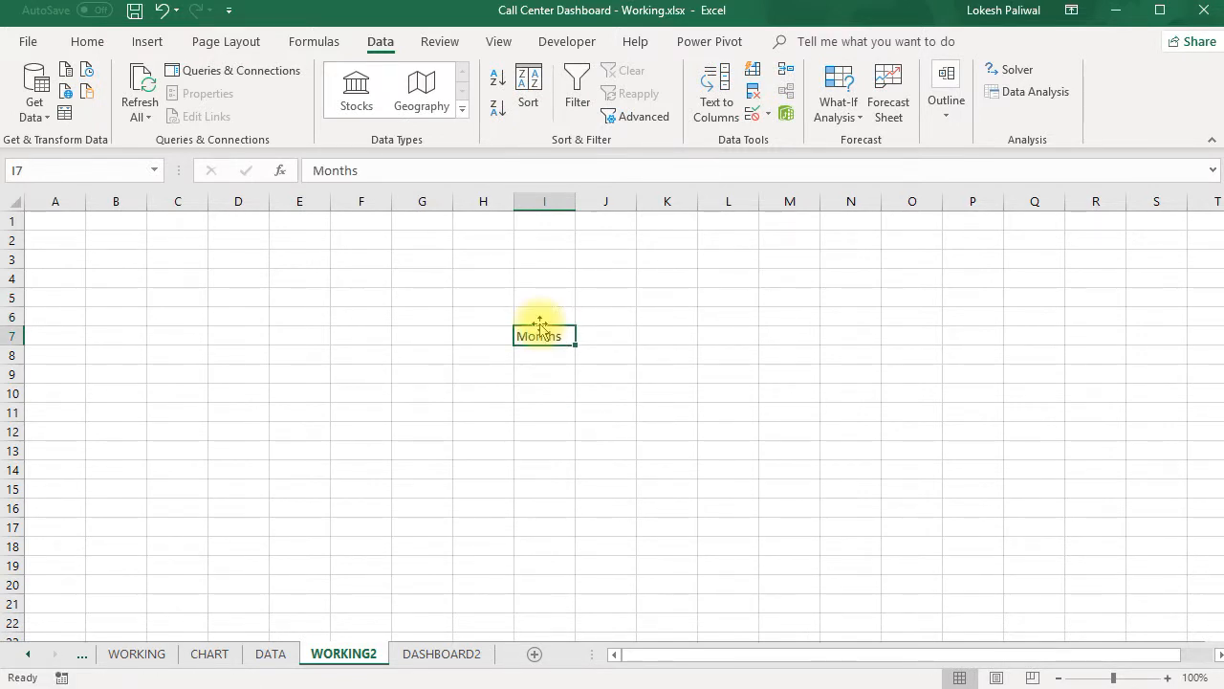
- Enter the month start dates 1/1/2018, 2/1/2018 and 3/1/2018 in cells I8 to I10 below the Months heading
click(539, 362)
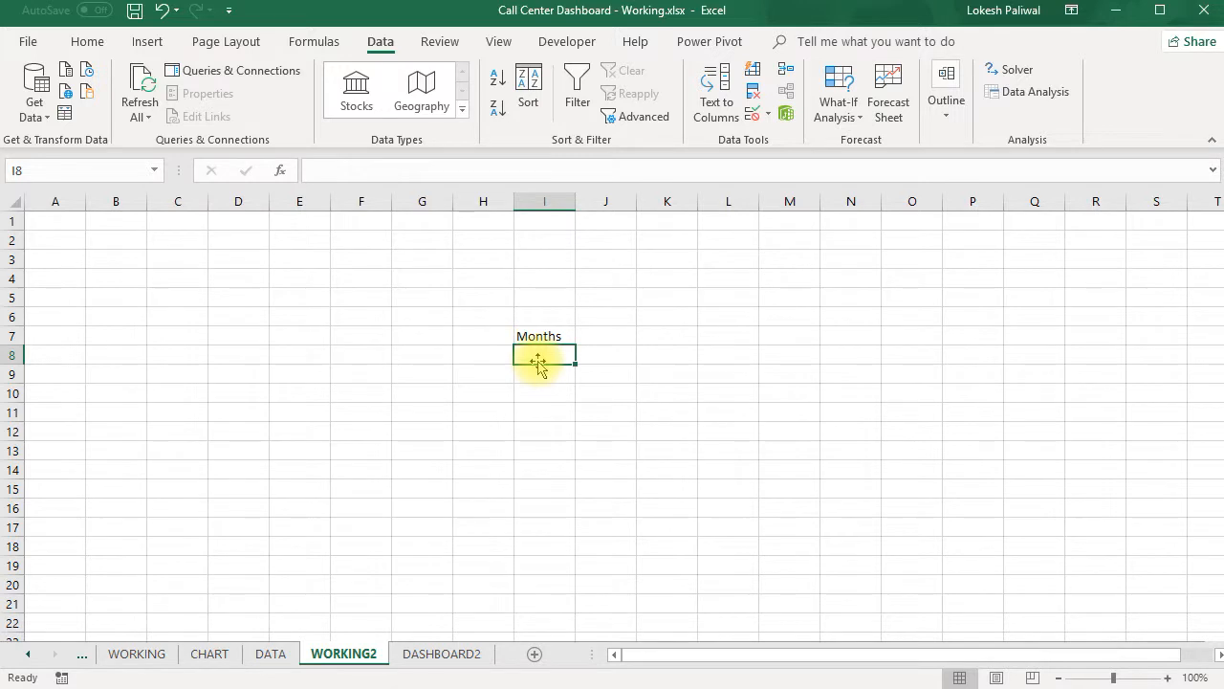
text(1/1/2018)
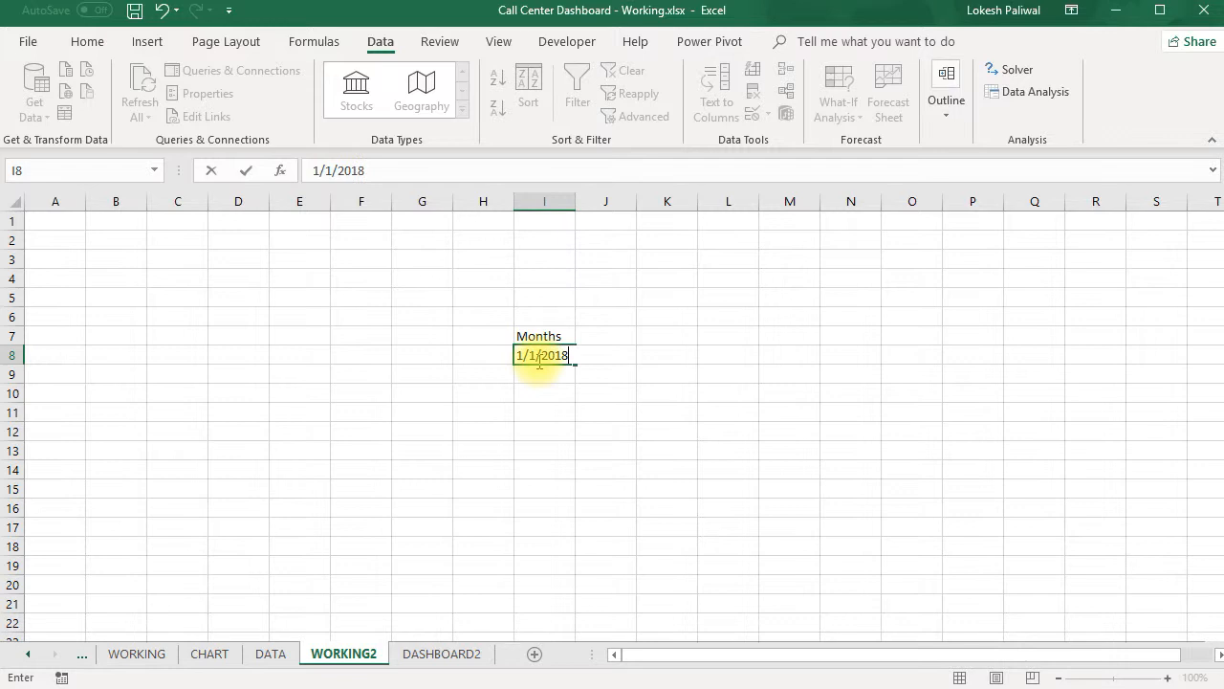
key(Return)
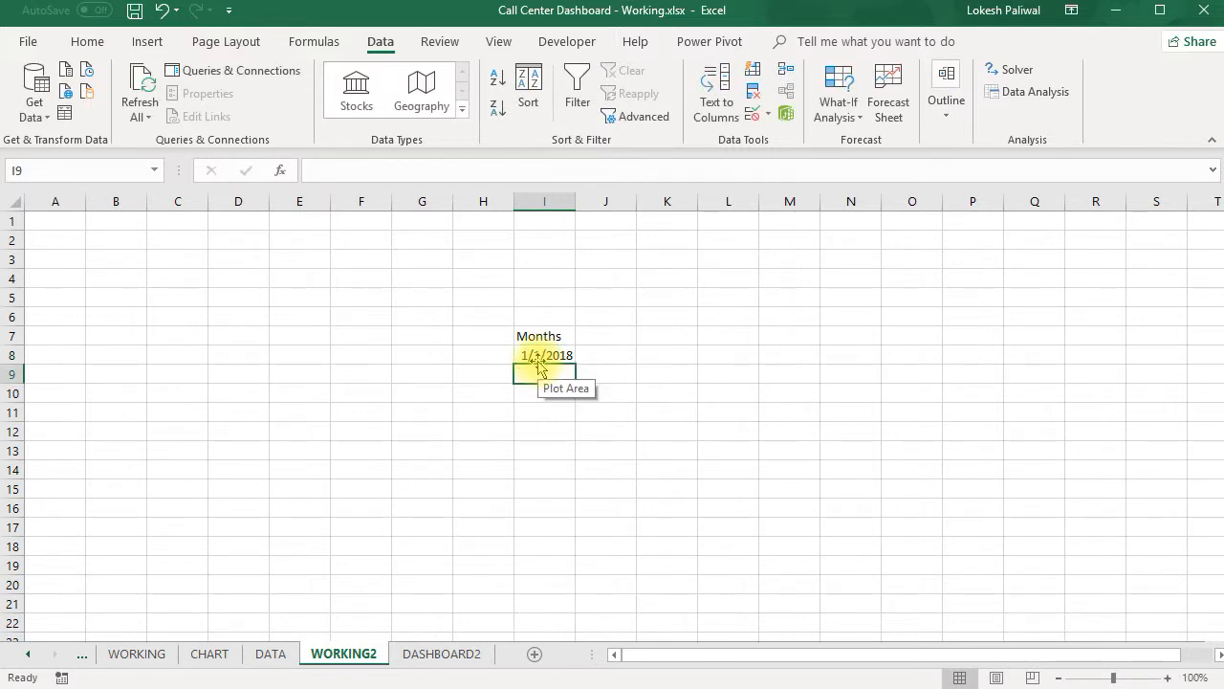
text(2/1/2018)
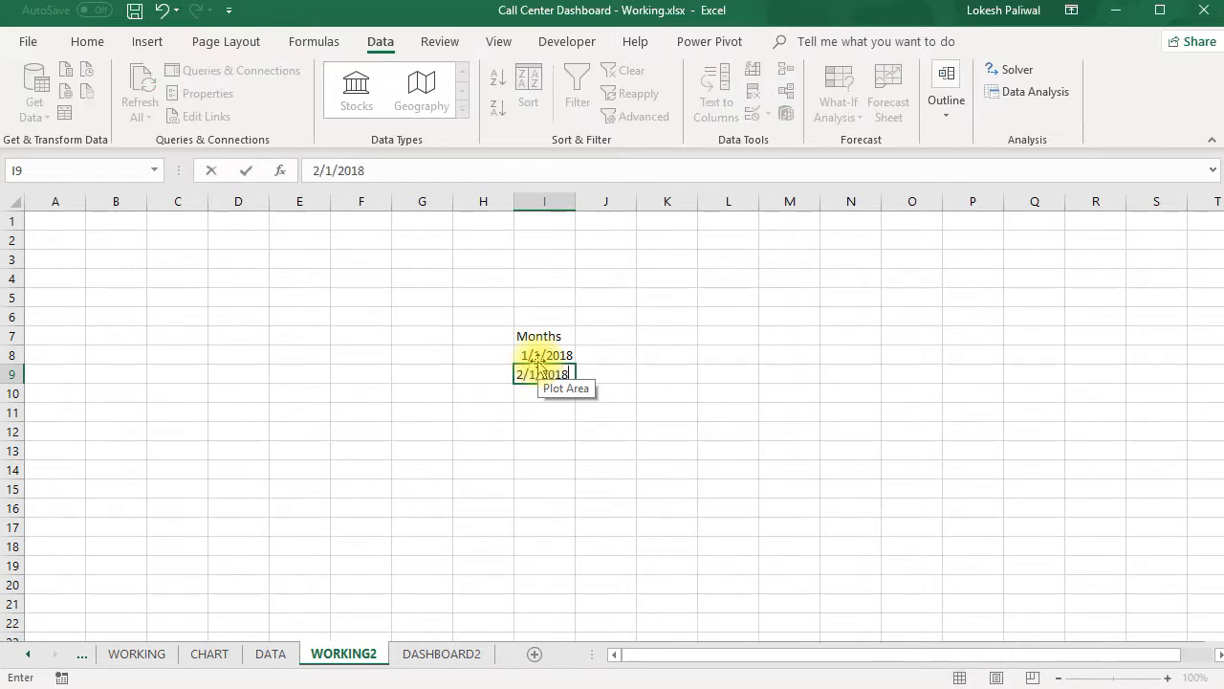
key(Return)
text(3/1/2018)
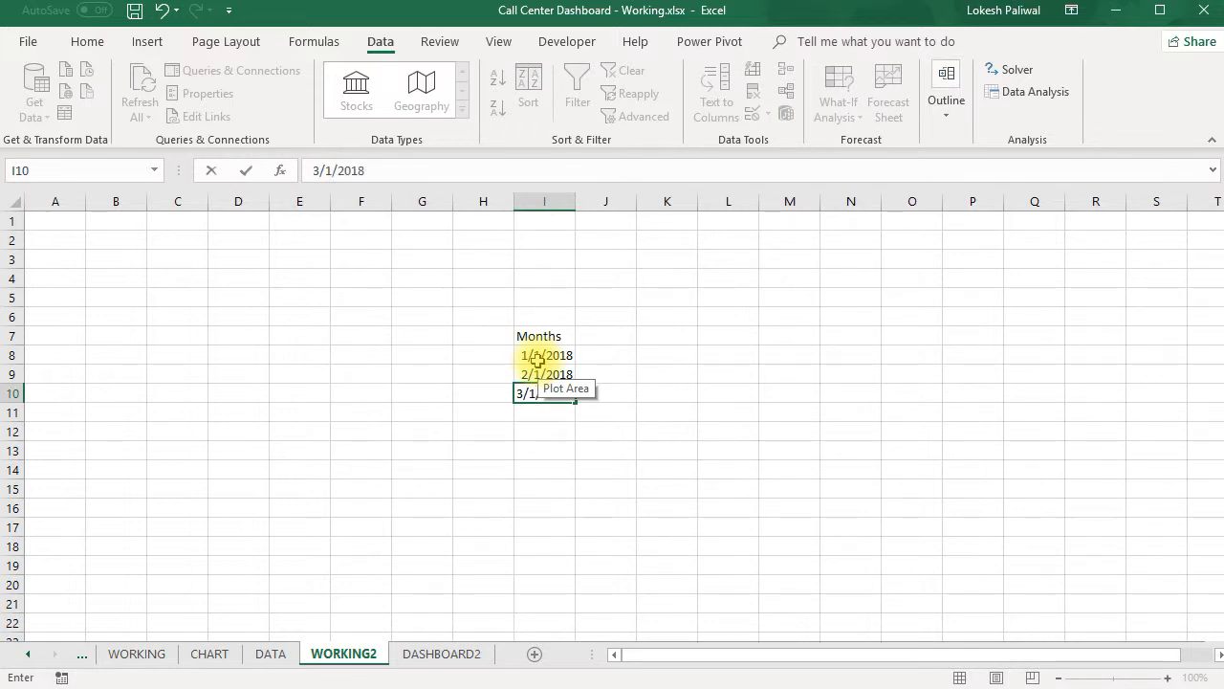
key(Return)
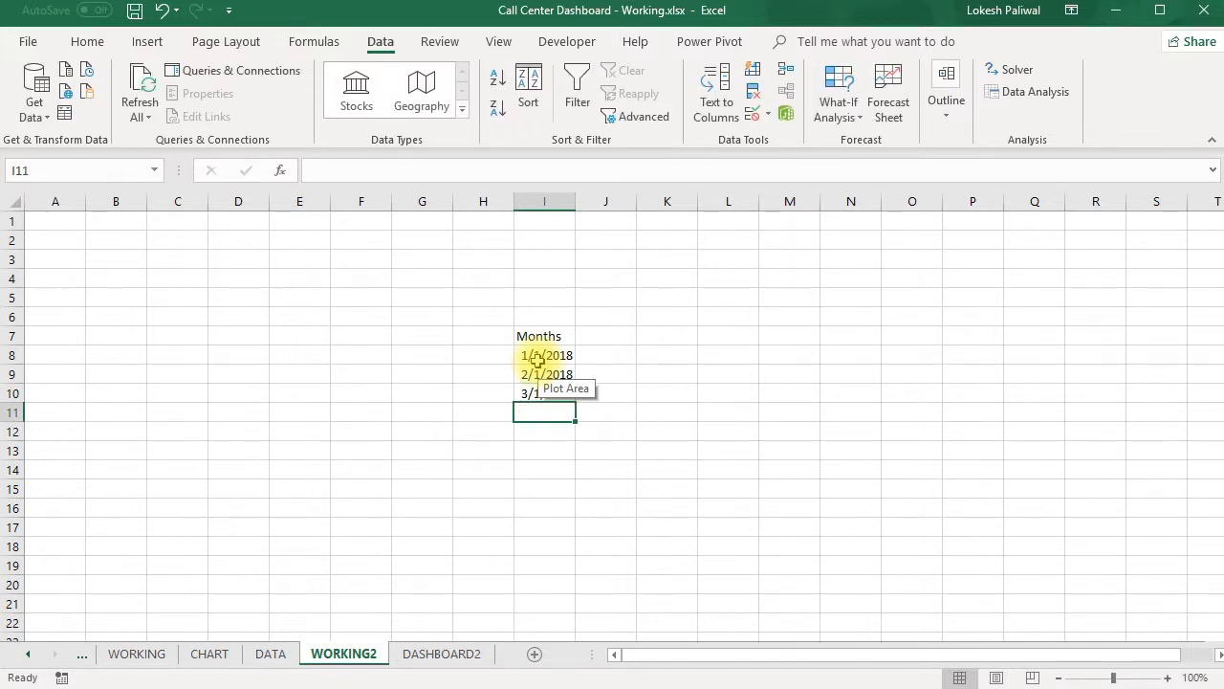
drag(554, 354, 555, 392)
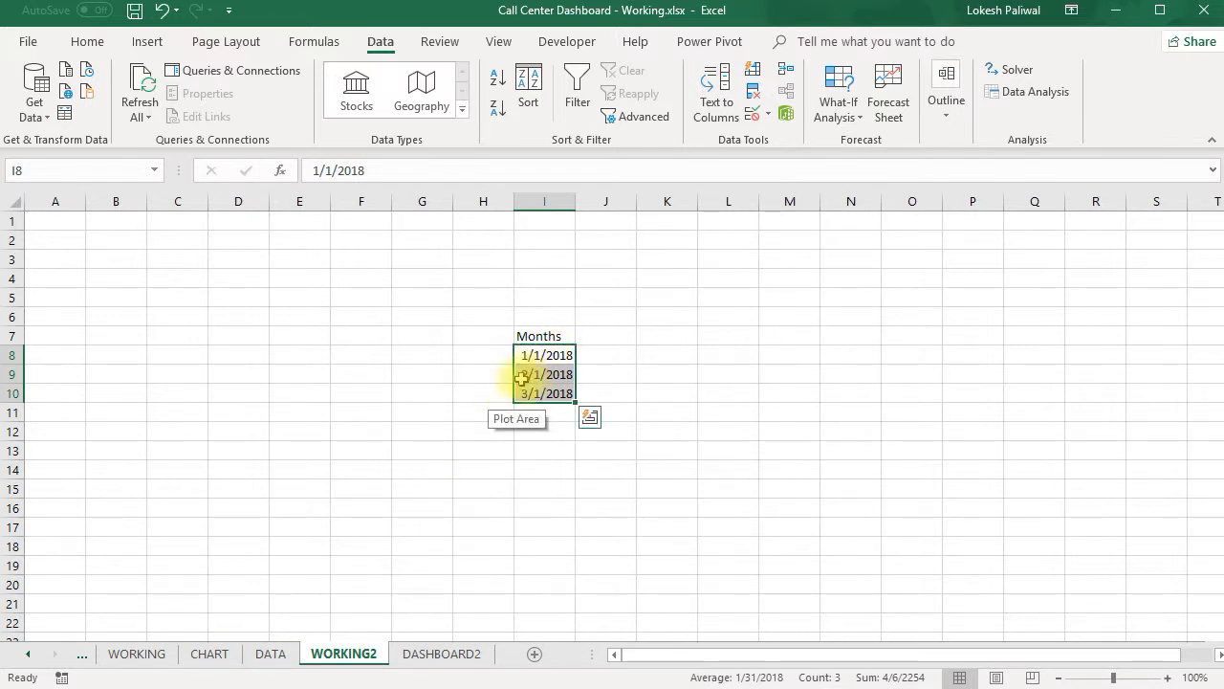
- Add a list data validation to cell P1 of DASHBOARD2 with the source =WORKING2!$I$8:$I$10
click(426, 656)
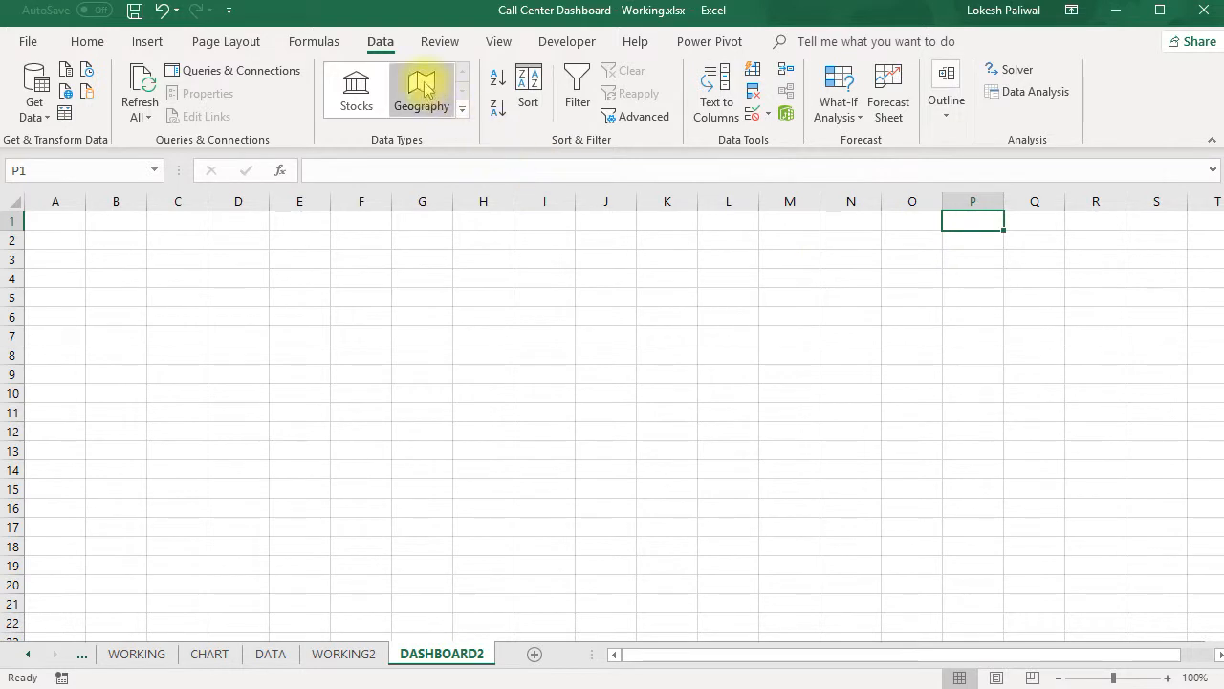
click(768, 115)
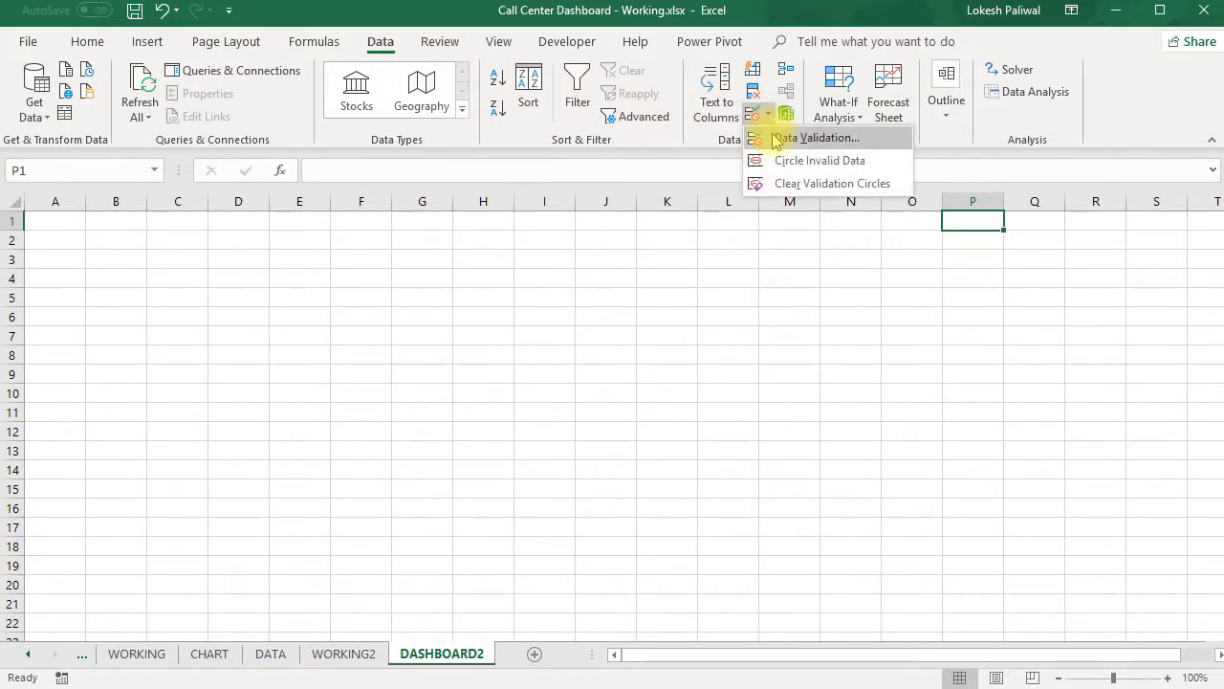
click(782, 134)
click(634, 329)
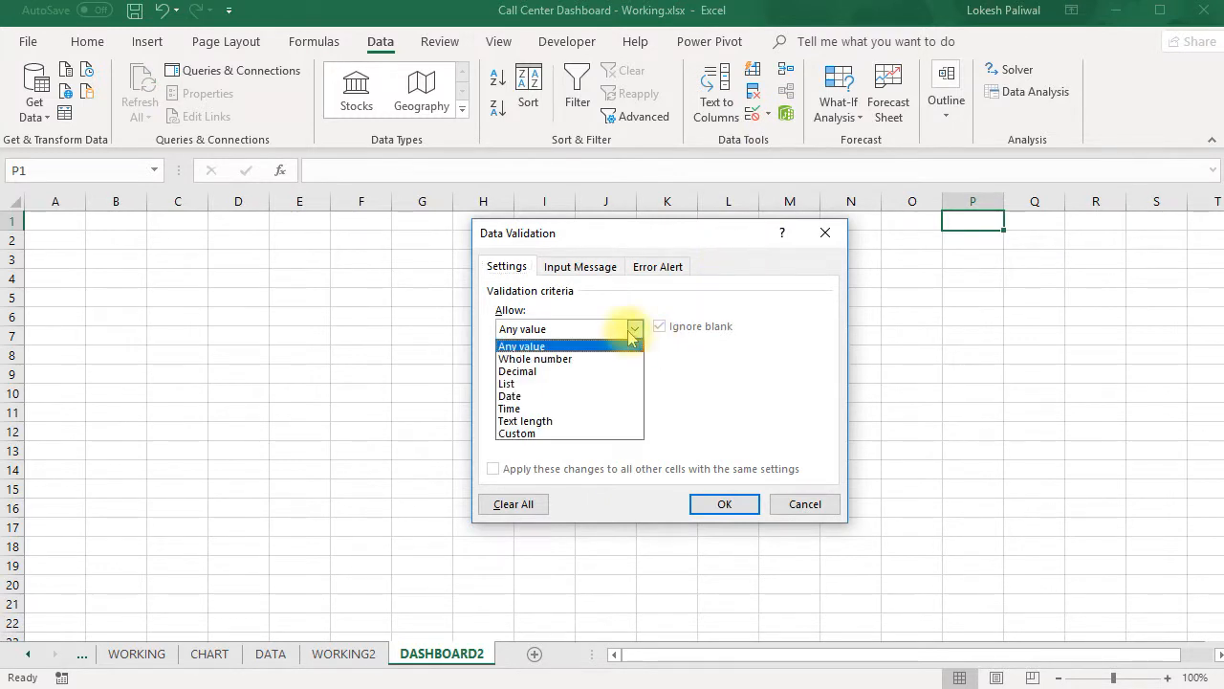
click(614, 384)
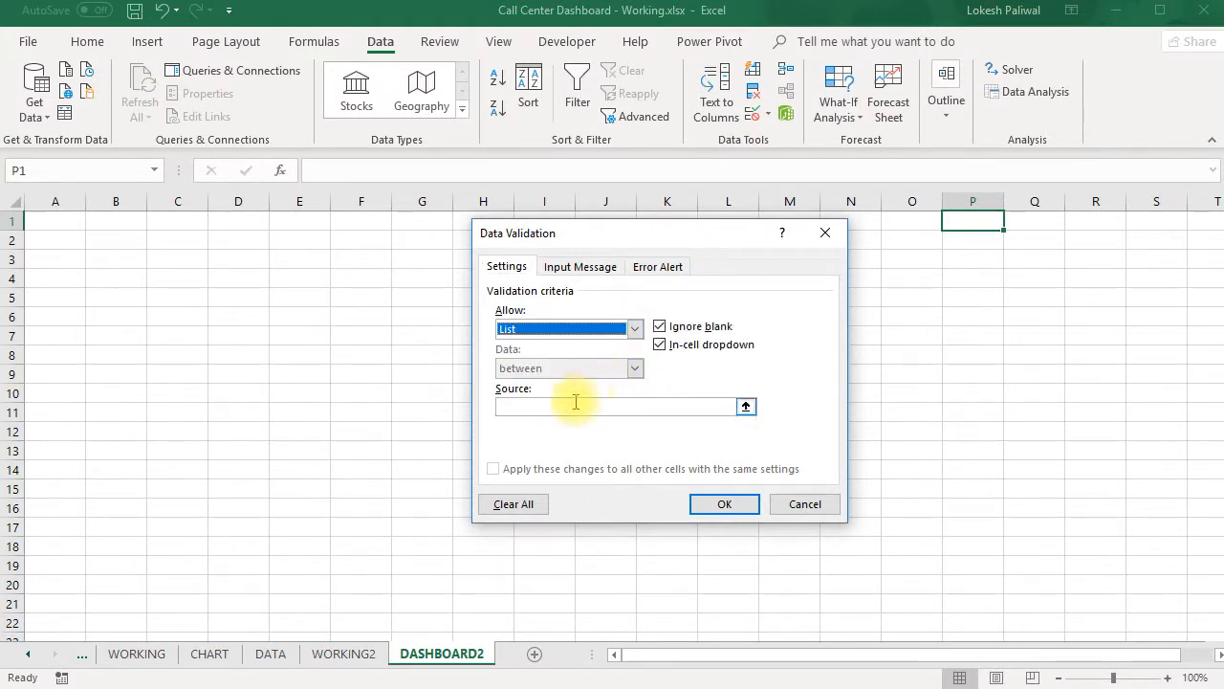
click(746, 406)
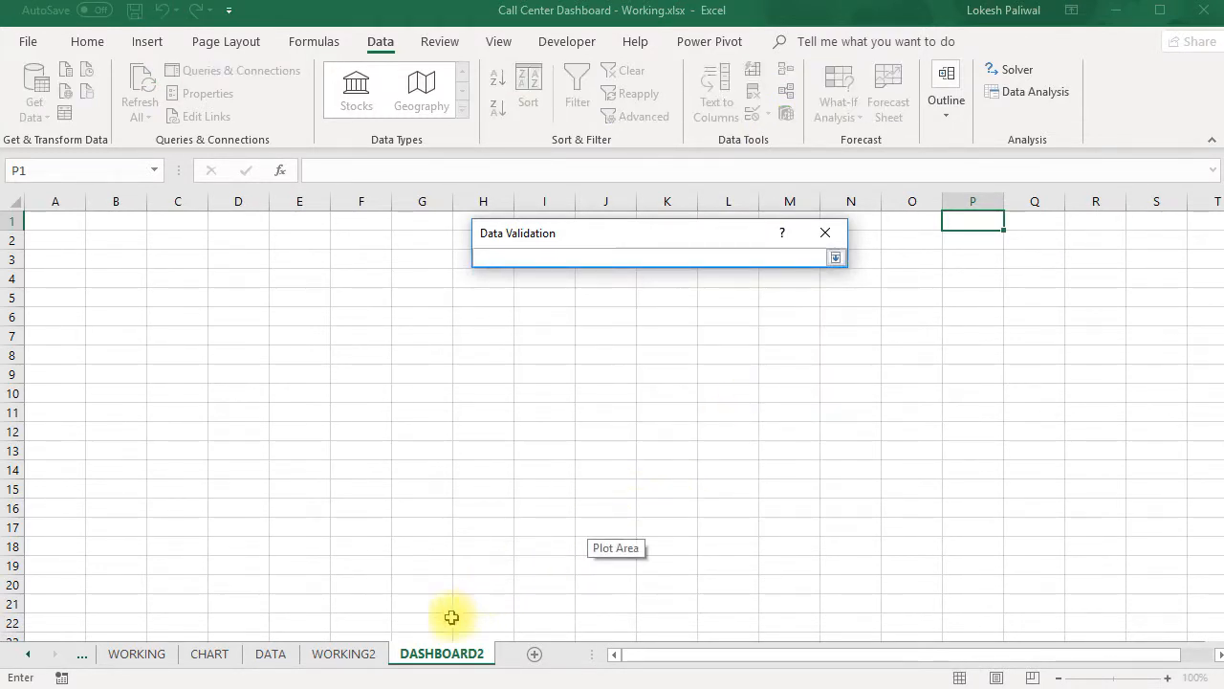
click(376, 654)
drag(555, 354, 559, 395)
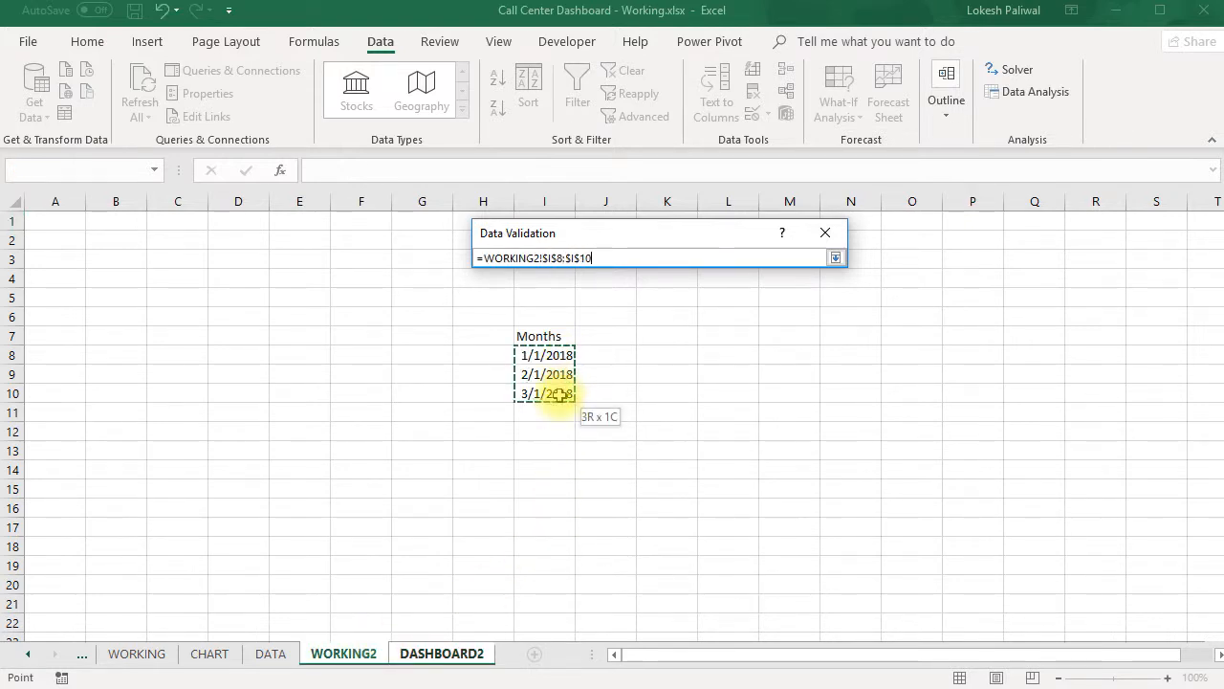
click(836, 258)
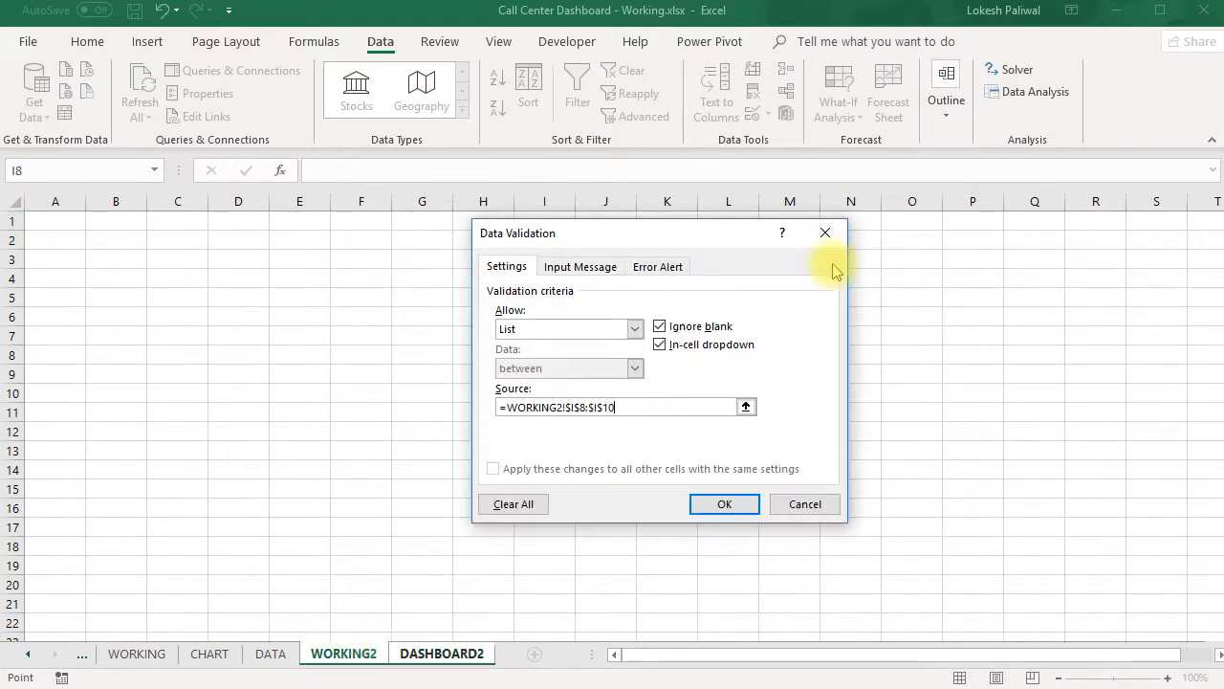
click(725, 504)
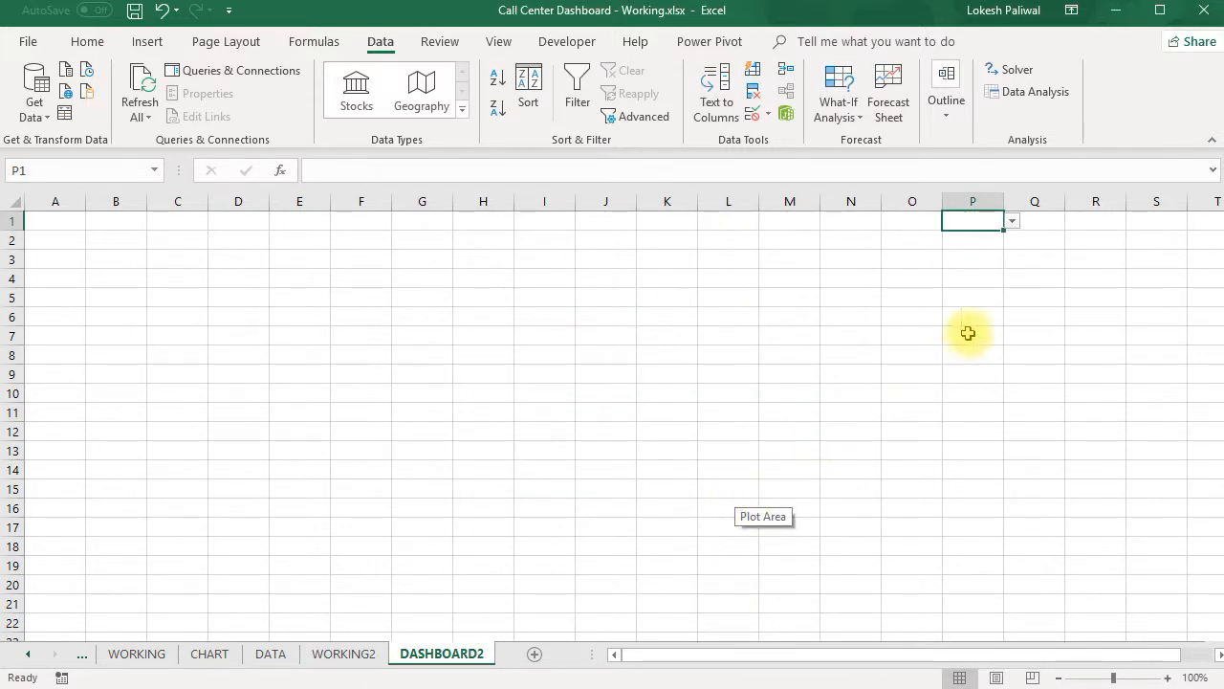
- Choose 1/1/2018 from the month dropdown in P1 and give the cell the custom number format mmm'yy
click(1011, 222)
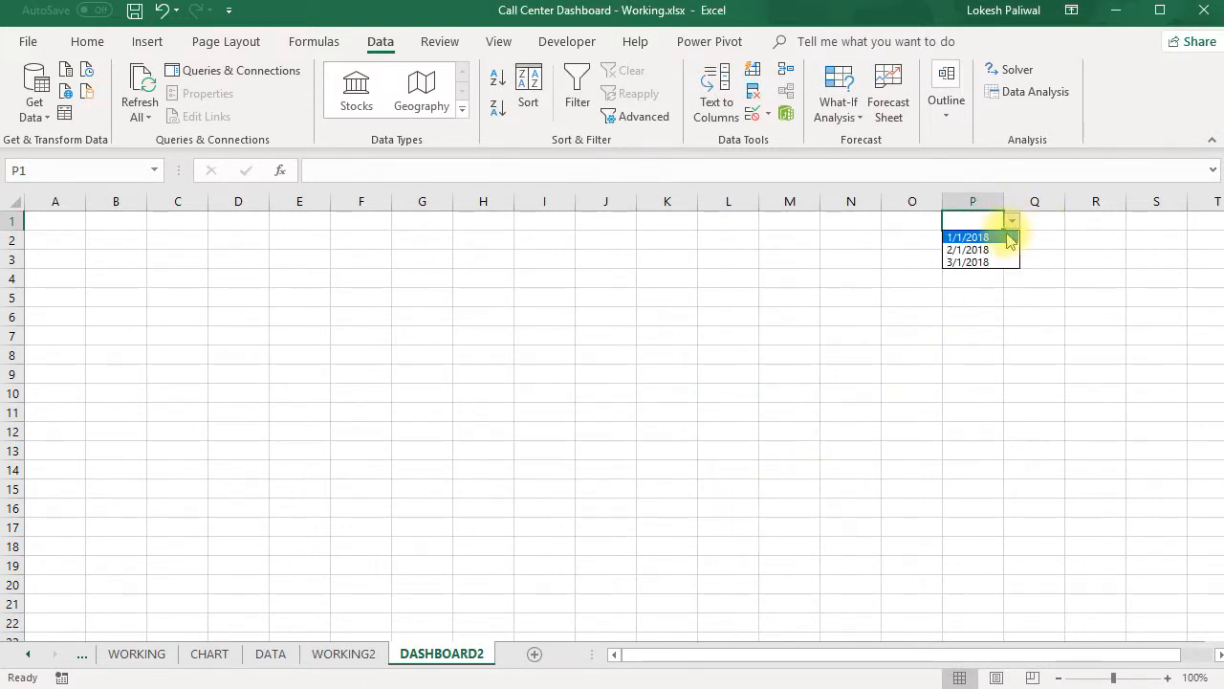
click(1004, 238)
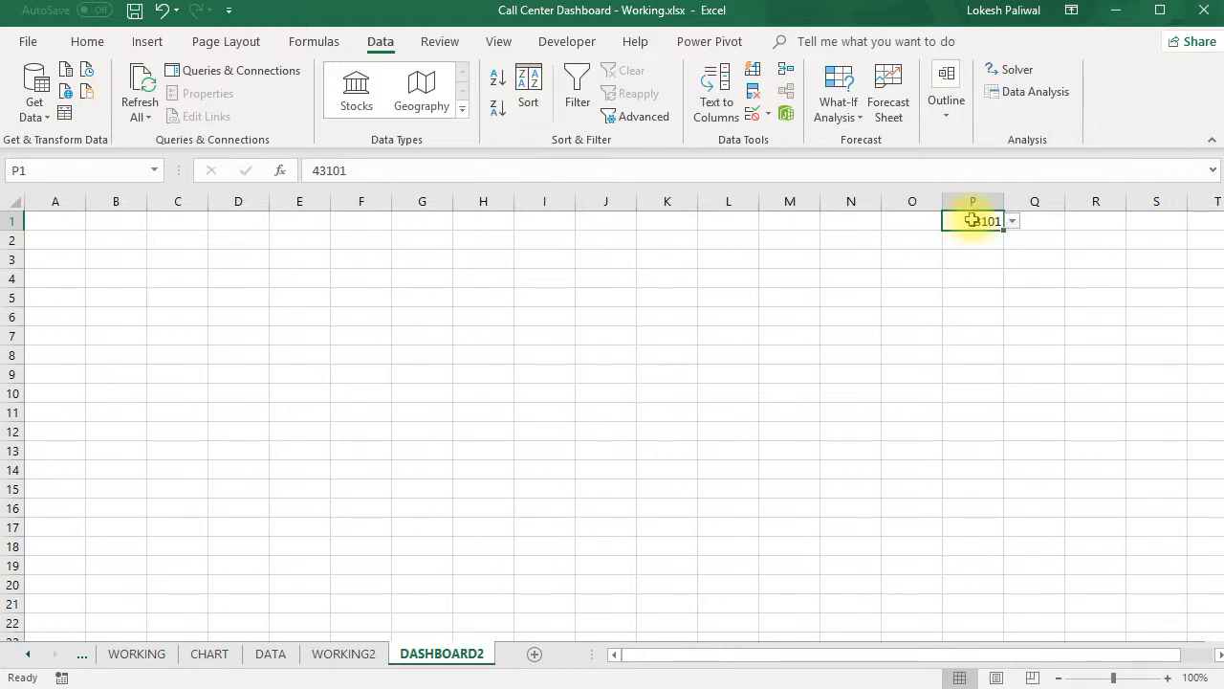
click(93, 43)
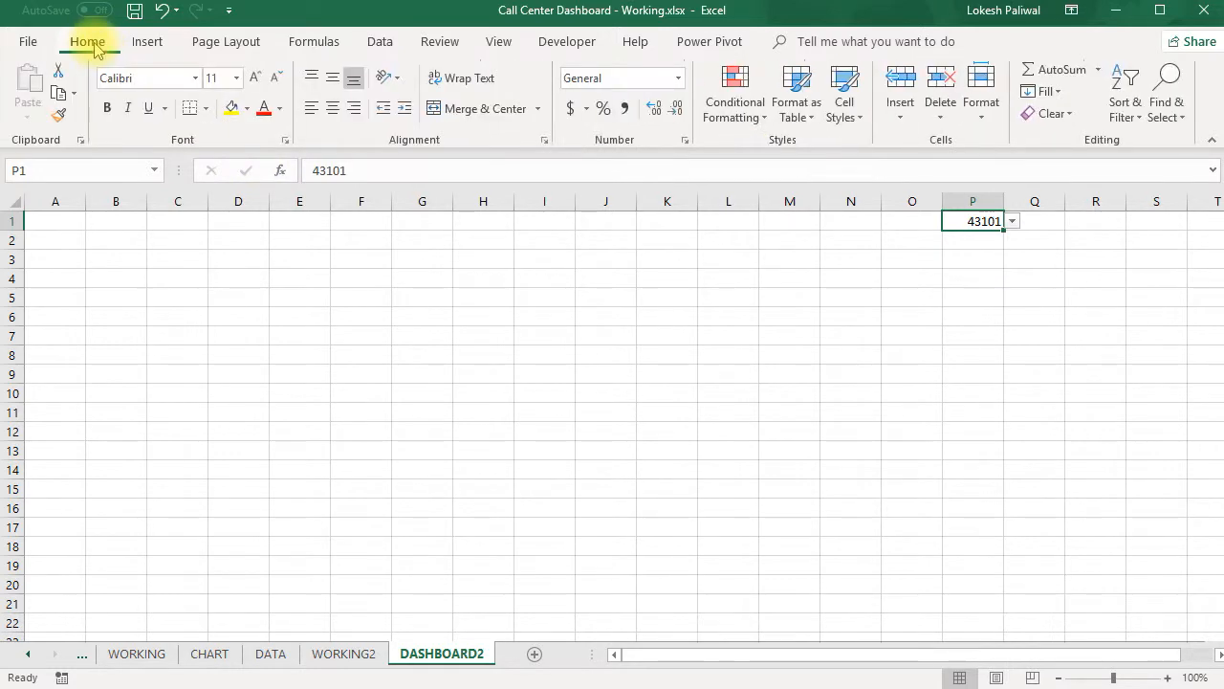
click(678, 82)
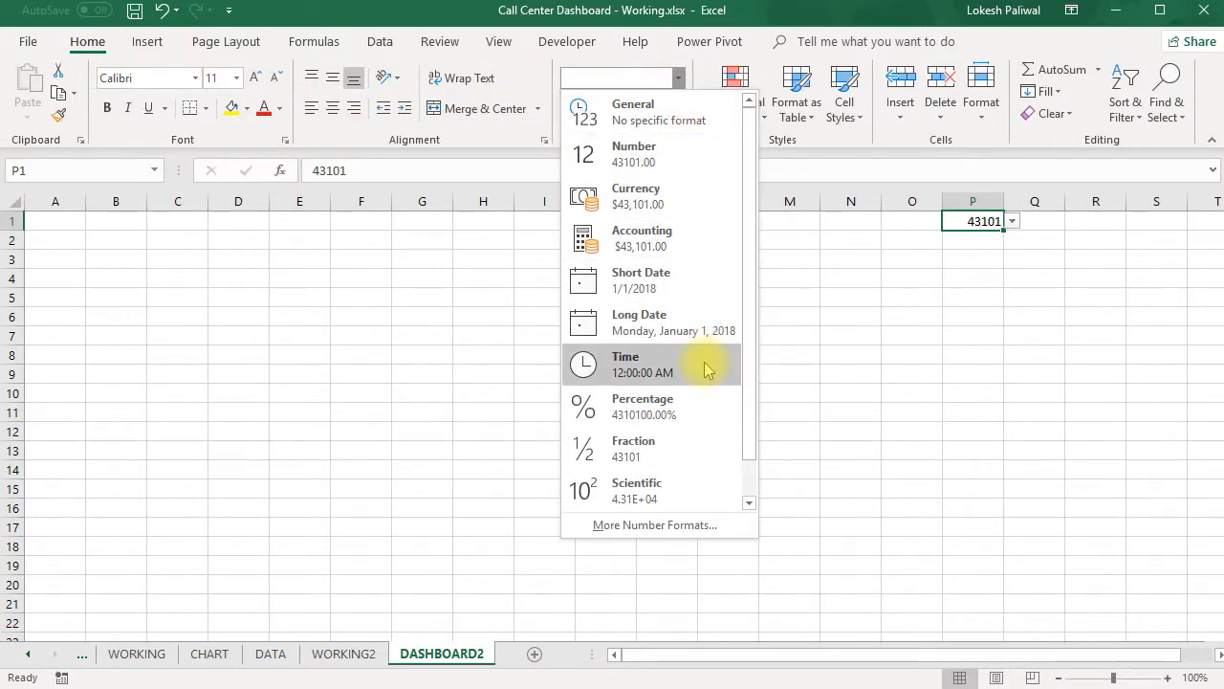
click(703, 525)
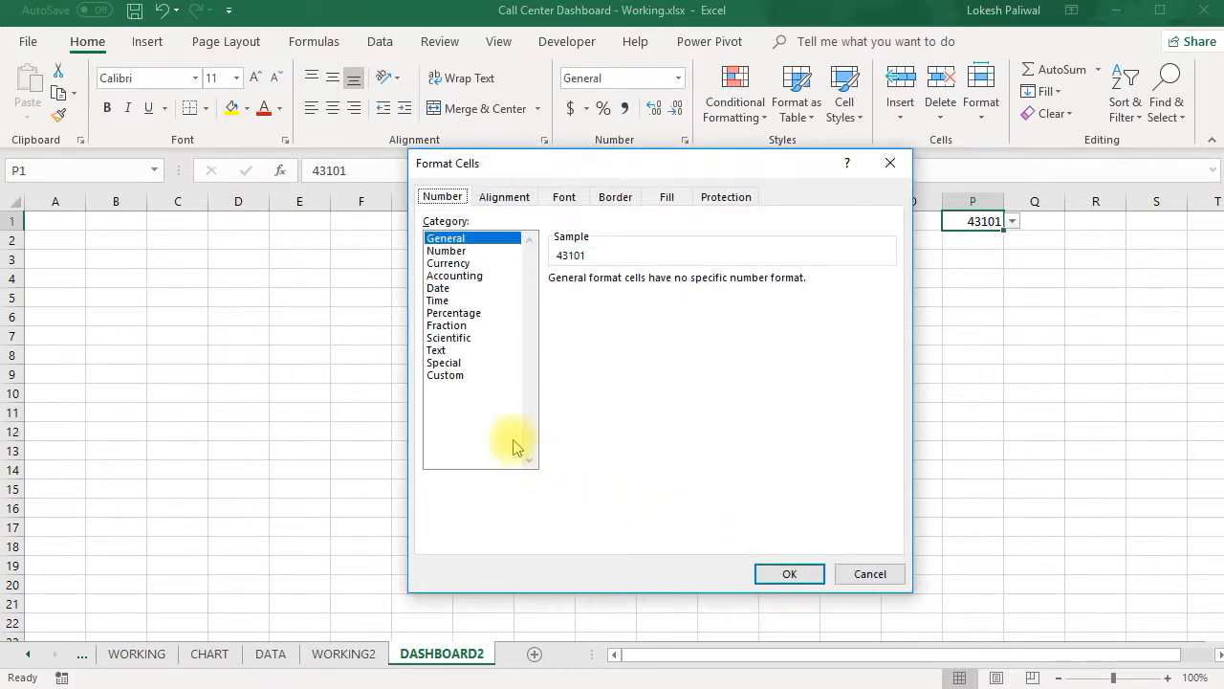
click(452, 375)
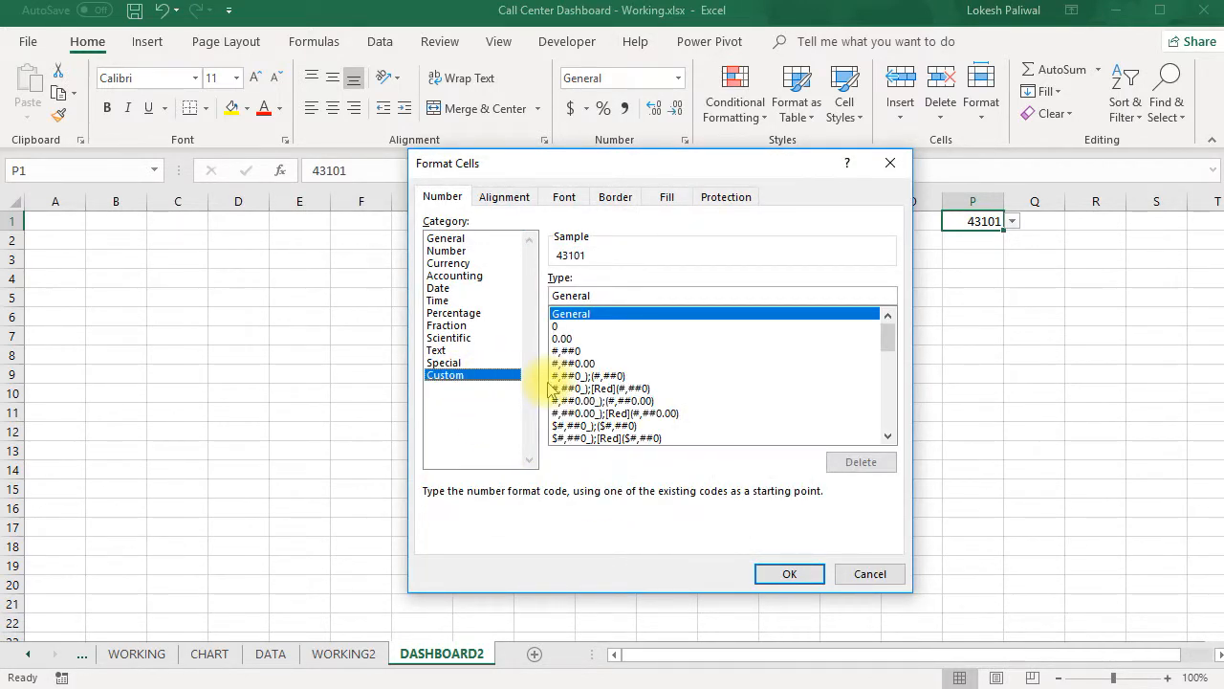
drag(612, 295, 554, 288)
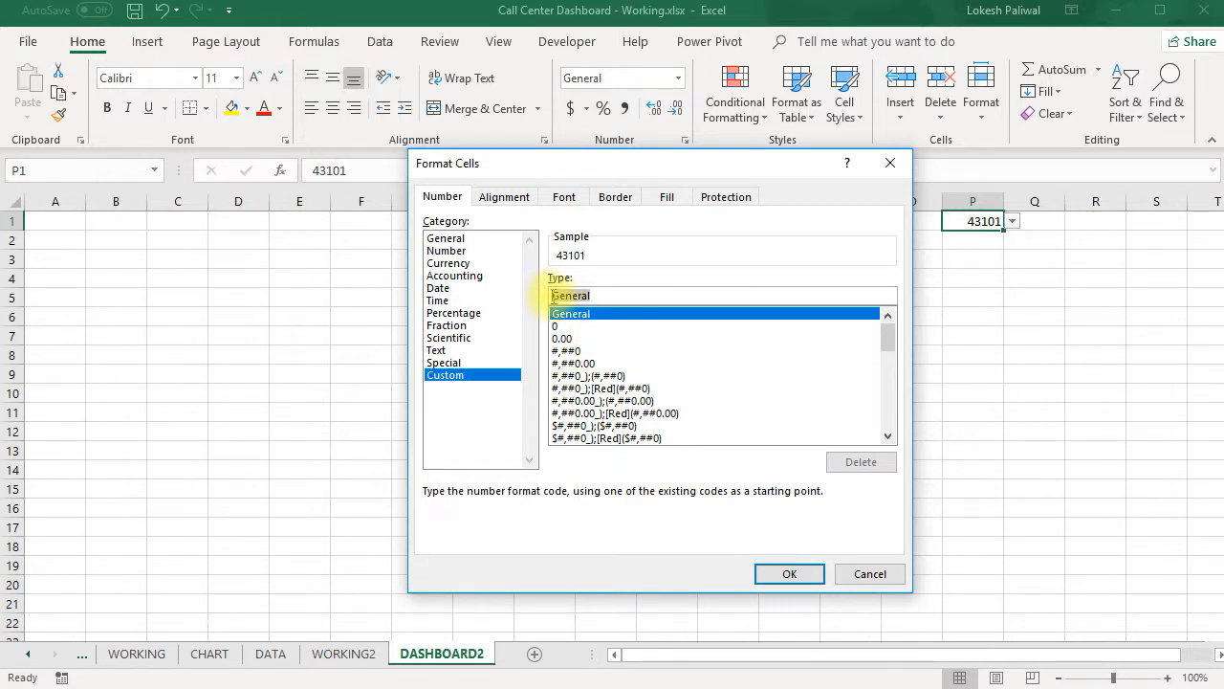
key(BackSpace)
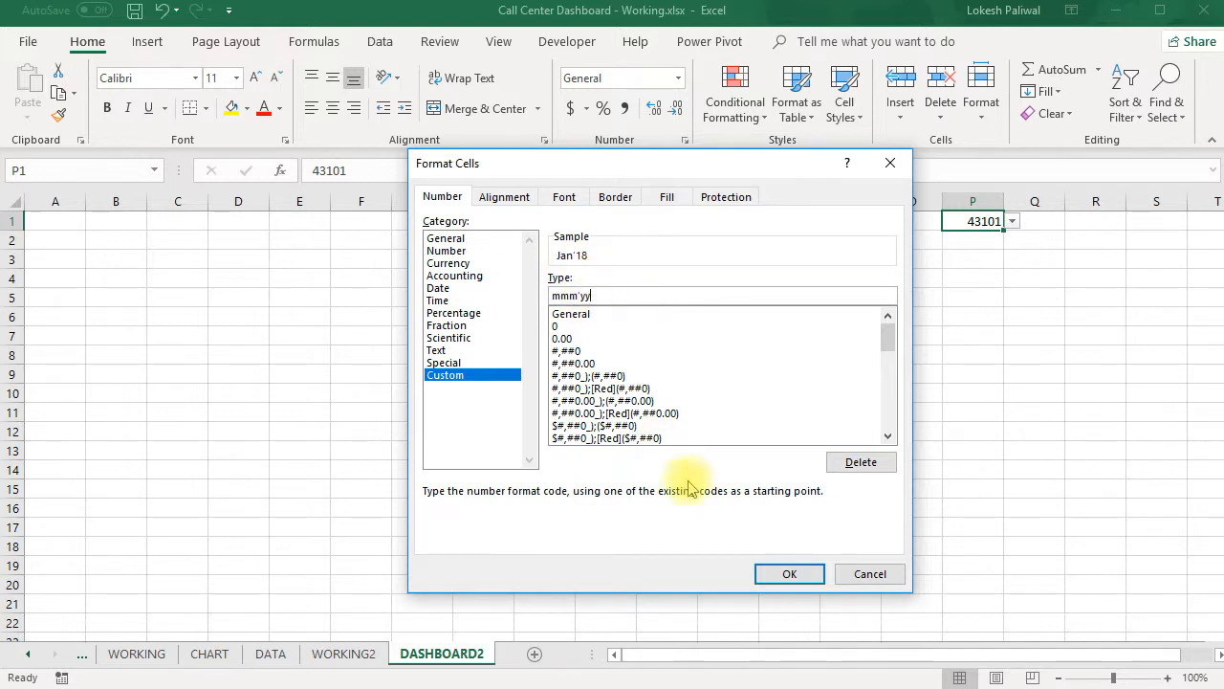
click(793, 573)
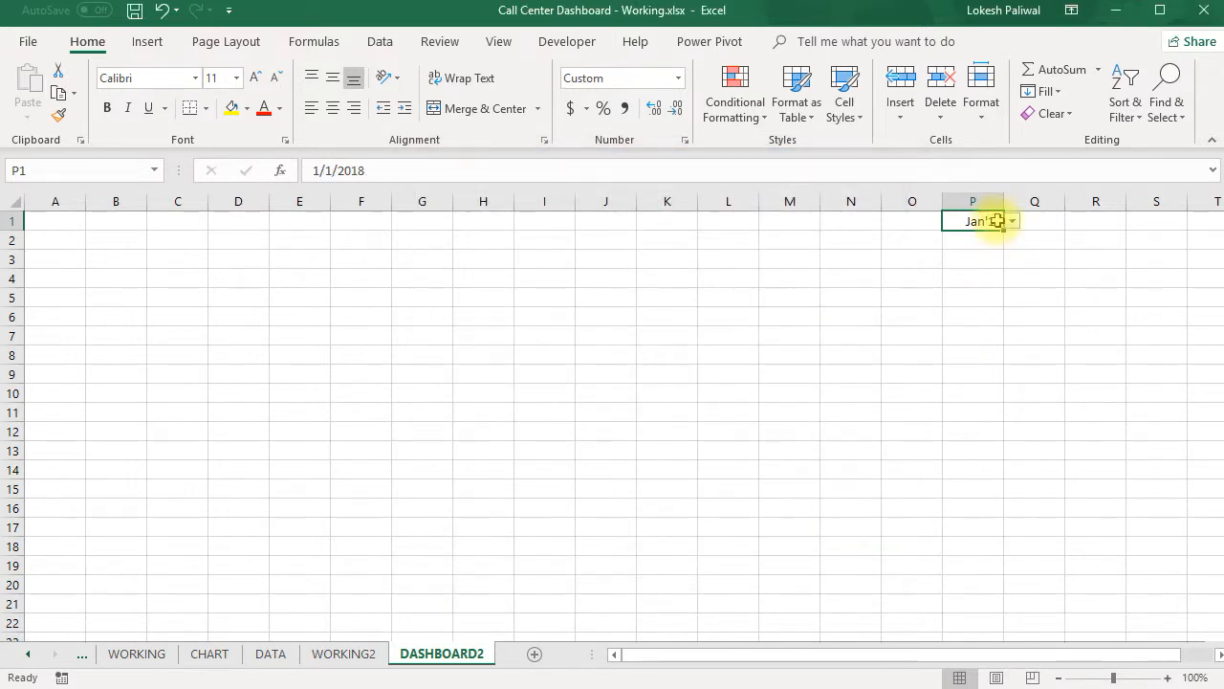
- Set the month in P1 to font size 16 in italics and widen column P to fit it
click(236, 79)
click(217, 208)
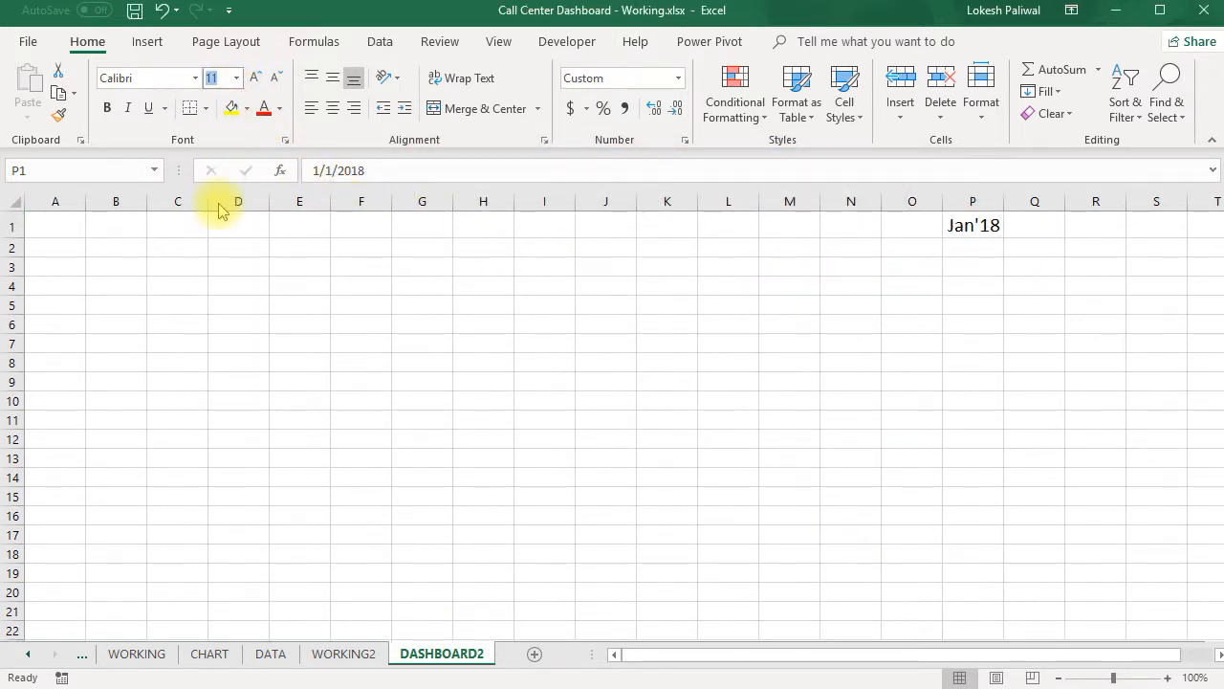
click(136, 110)
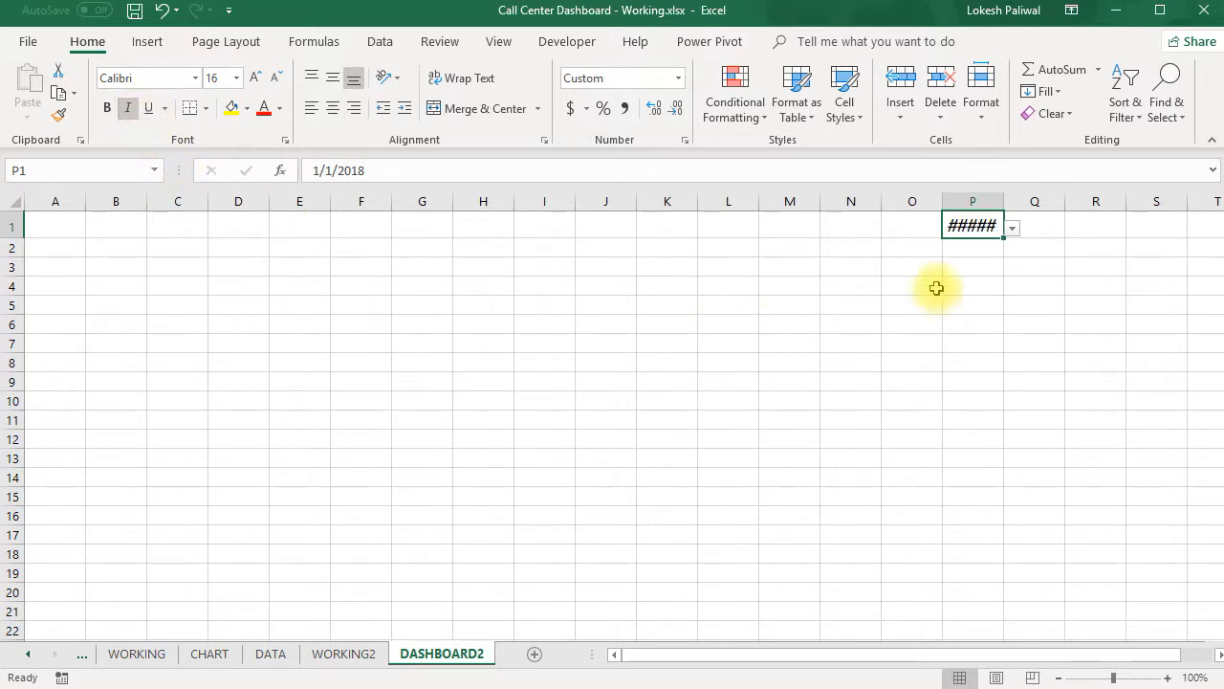
drag(1004, 201, 1026, 201)
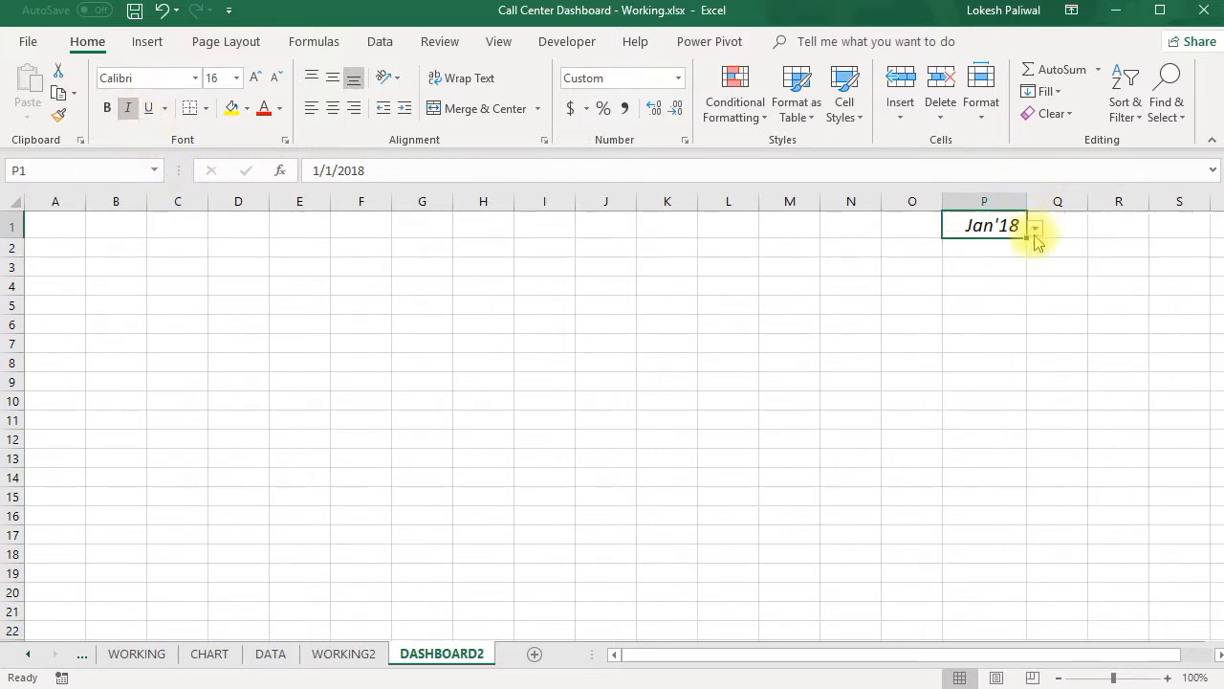
- Try out different months in the P1 dropdown, finishing with 3/1/2018 selected
click(1034, 230)
click(1031, 250)
click(1034, 229)
click(1016, 270)
click(1035, 230)
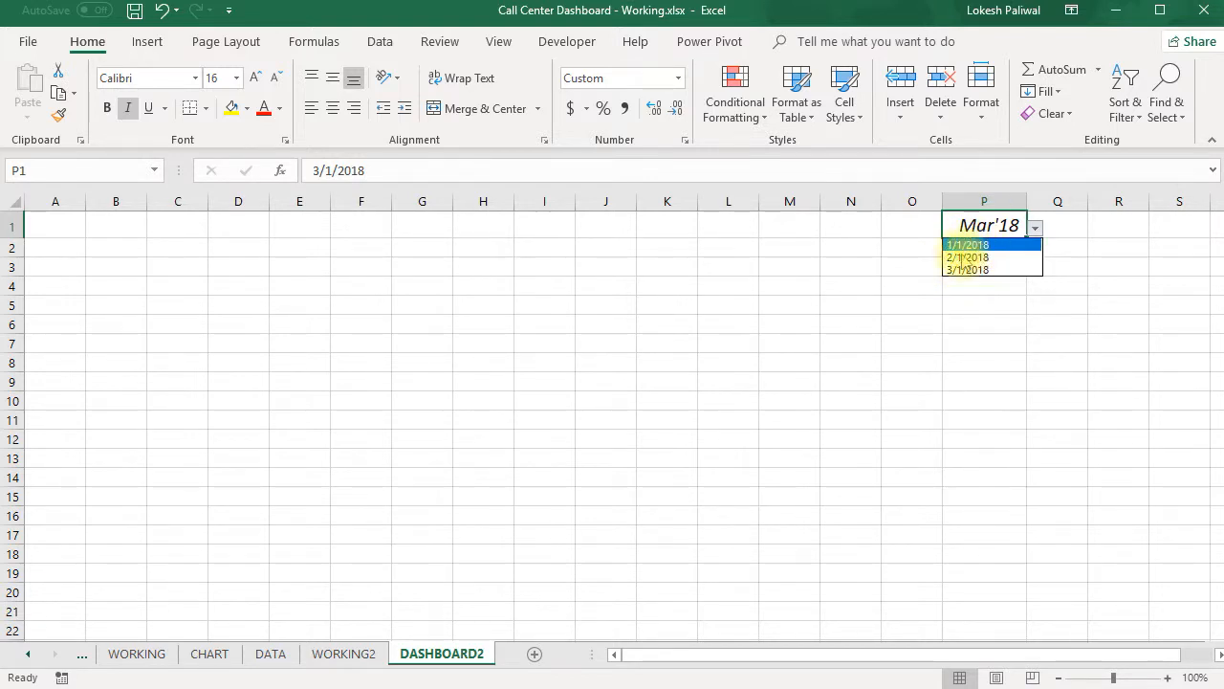
click(800, 314)
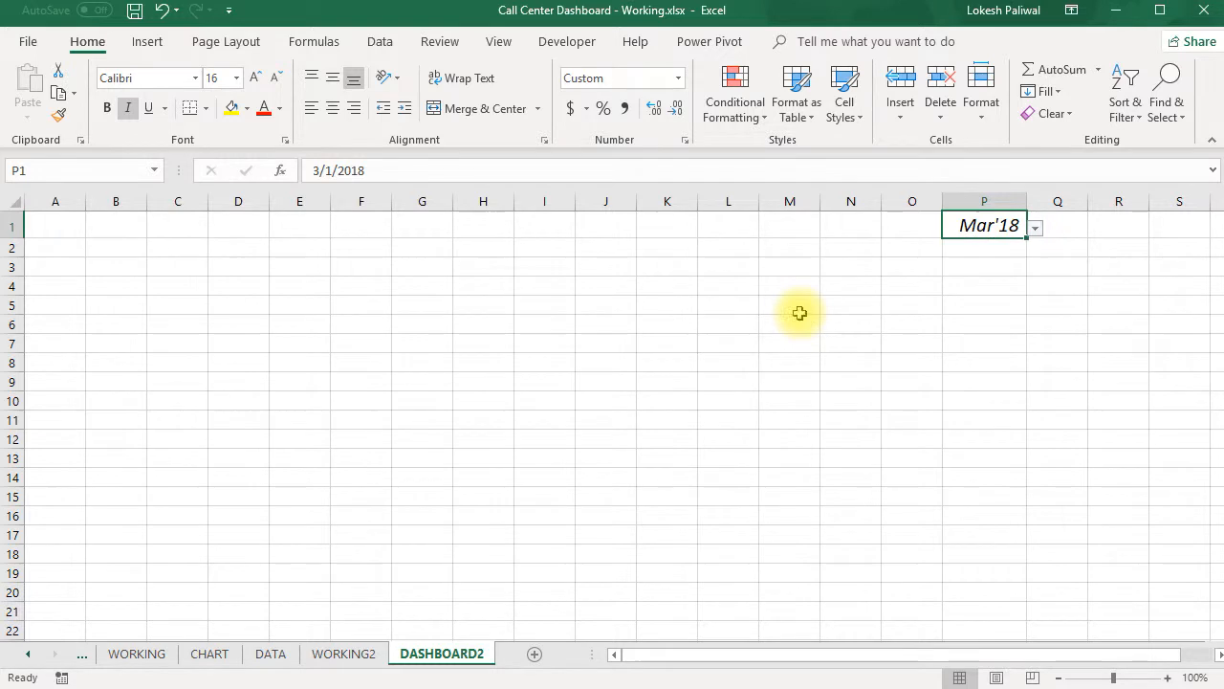
- Apply the custom number format mmm'yy to the months in I8:I10 of the WORKING2 sheet
click(366, 655)
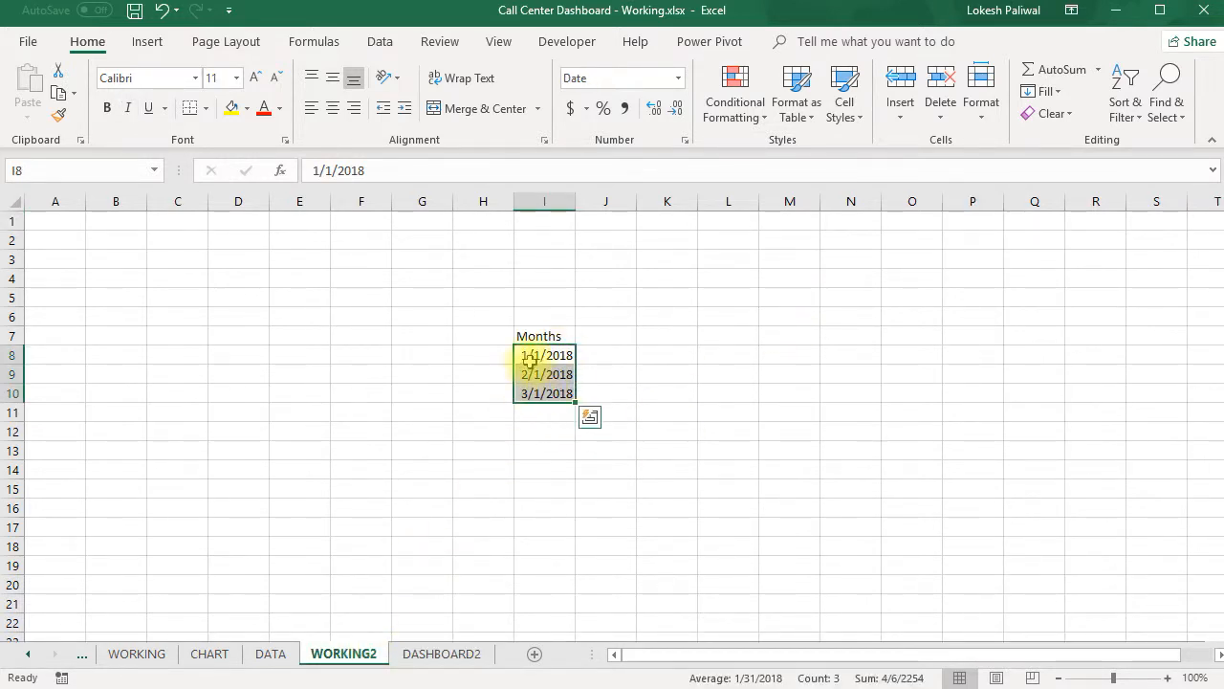
click(680, 81)
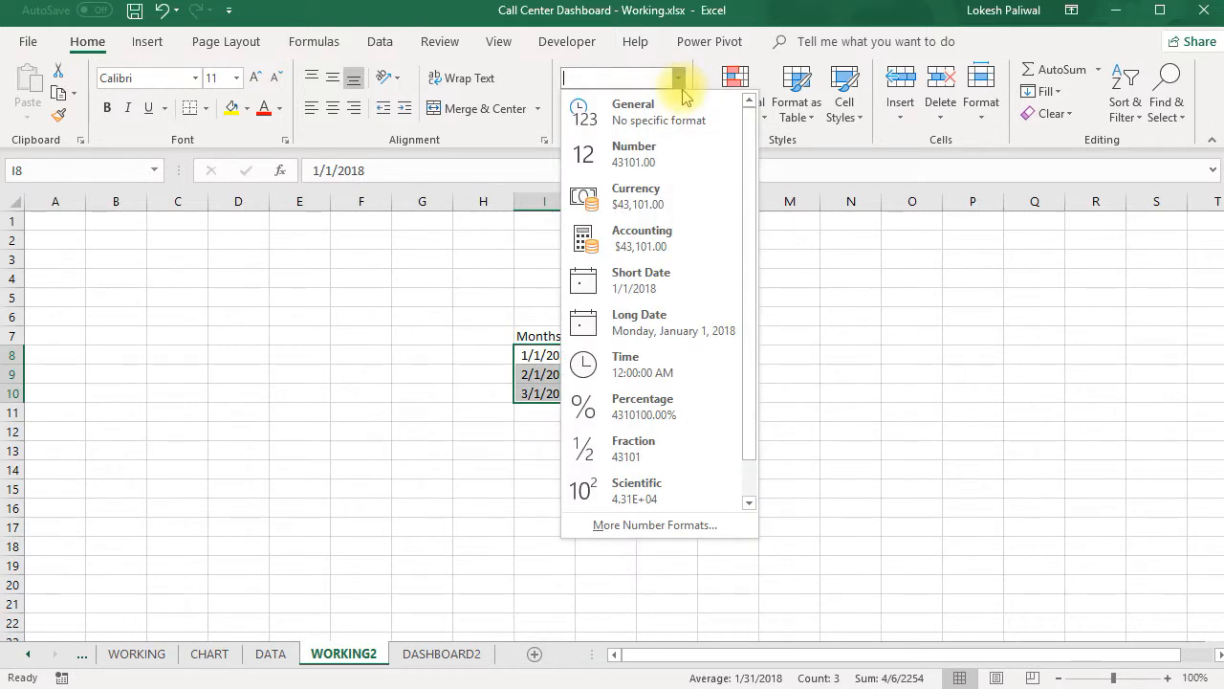
click(703, 525)
click(459, 376)
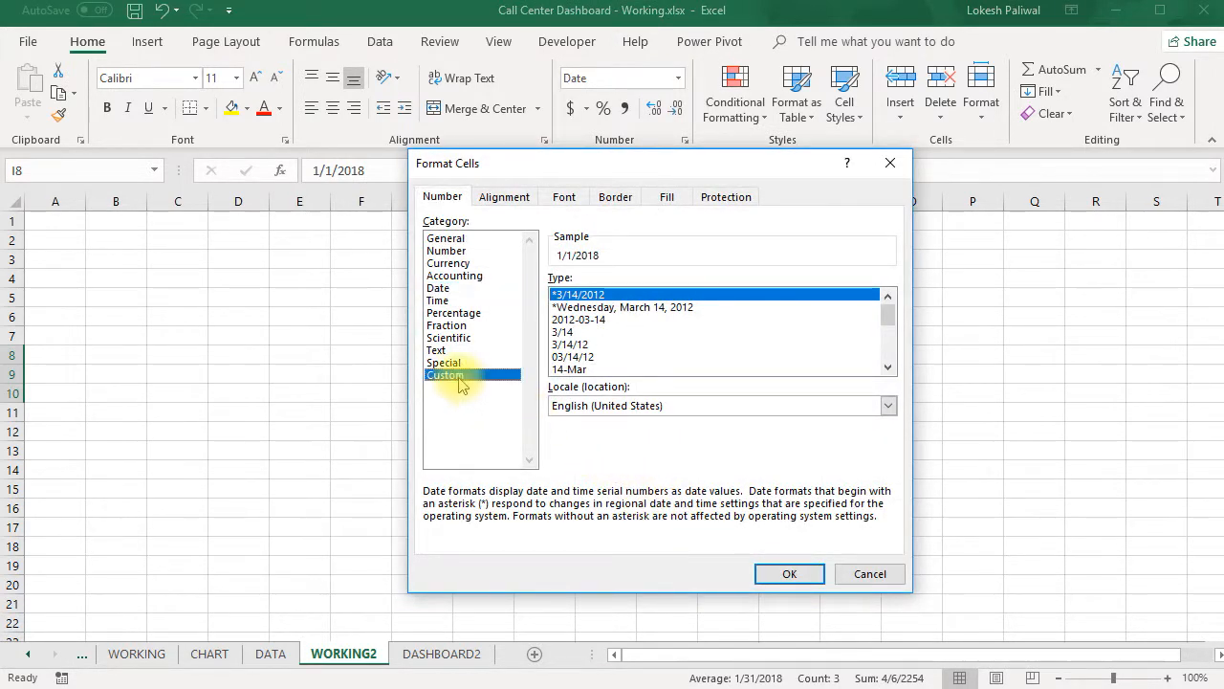
drag(612, 298, 558, 297)
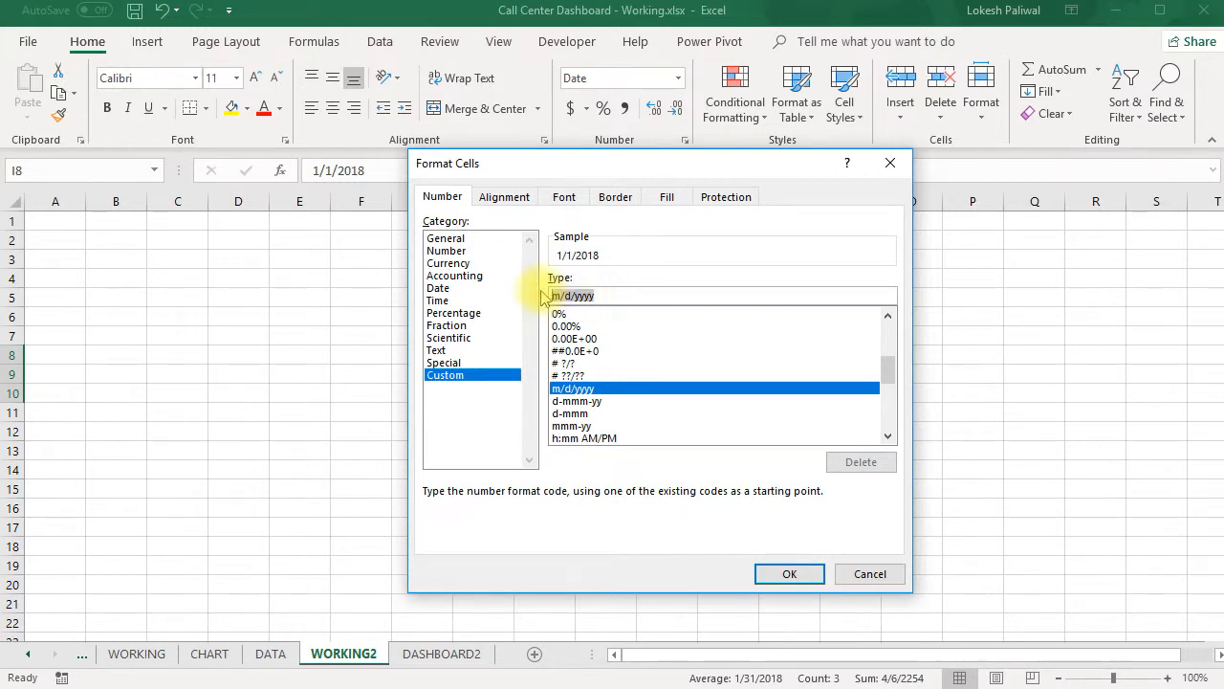
text(mmm')
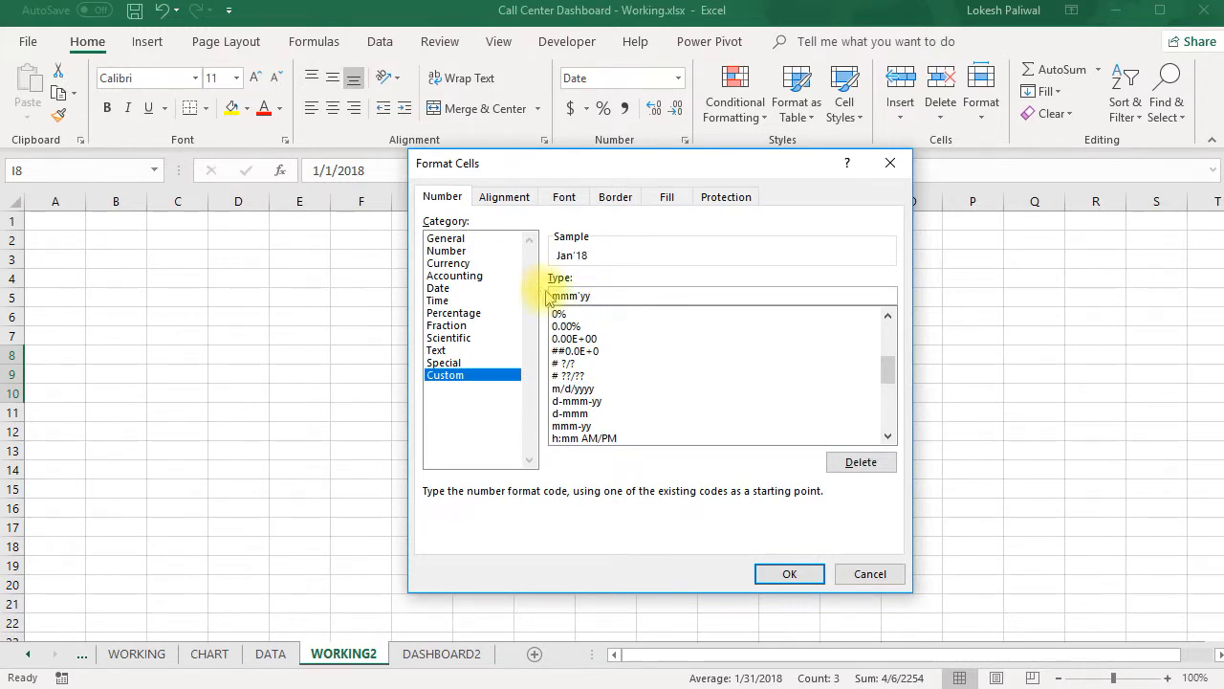
click(789, 575)
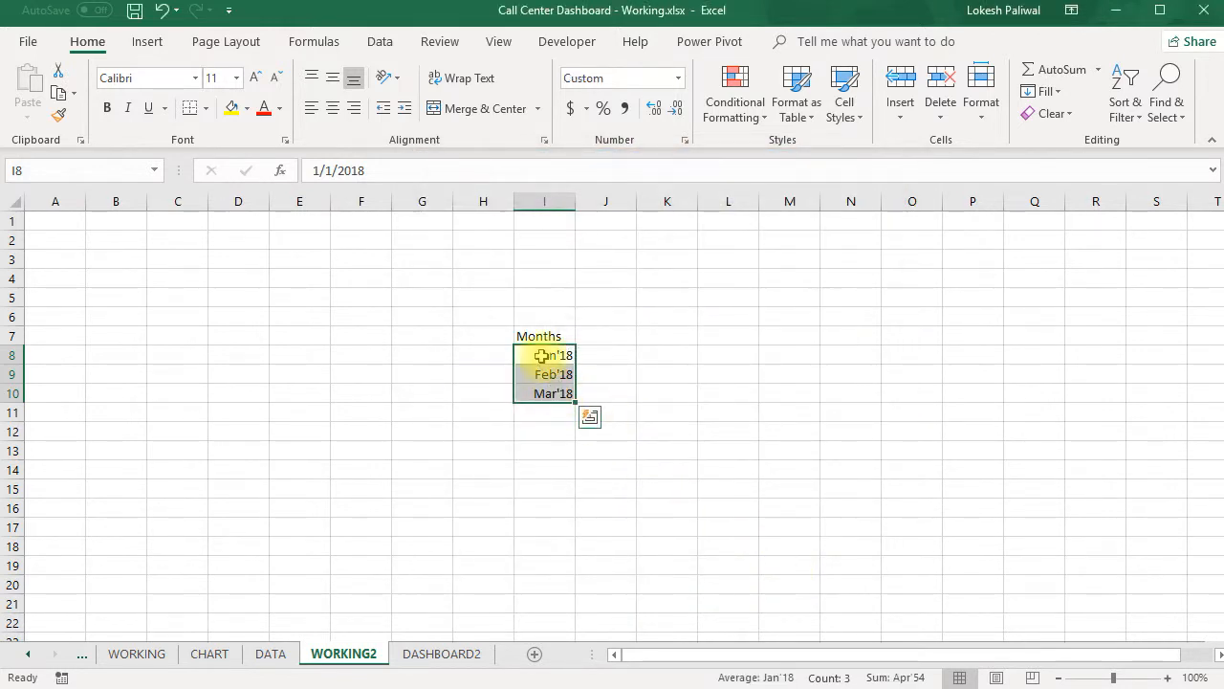
- Select Jan'18 from the month dropdown in P1 of the DASHBOARD2 sheet
click(435, 654)
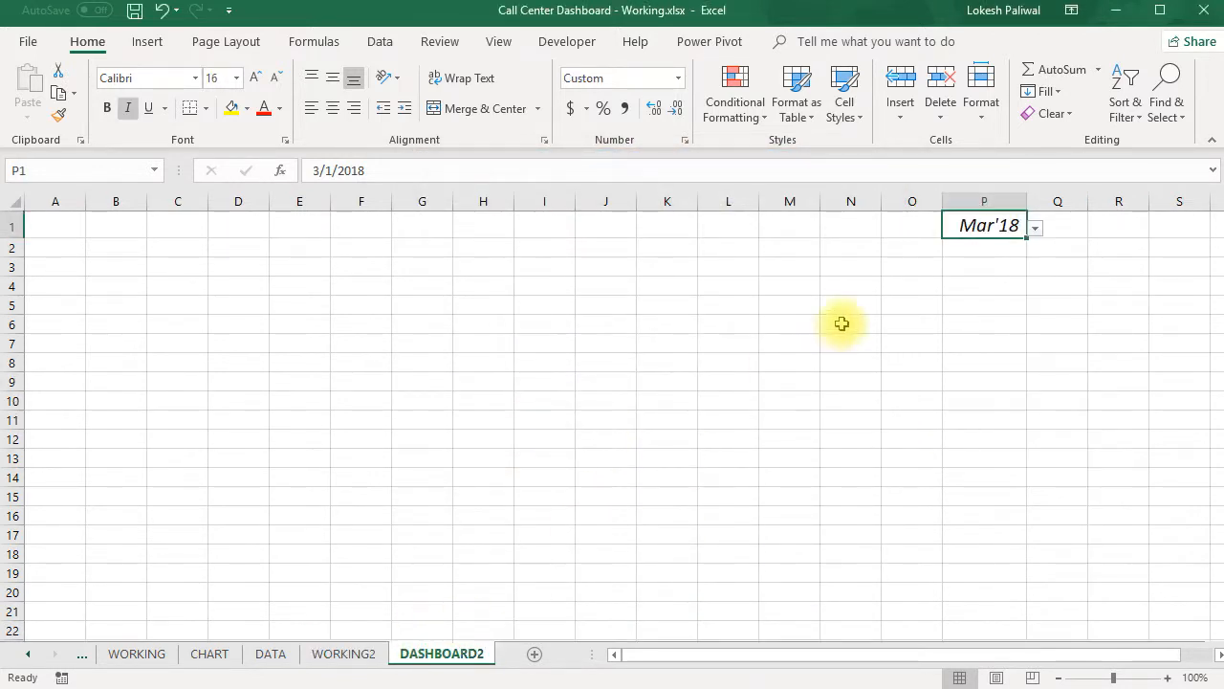
click(1035, 228)
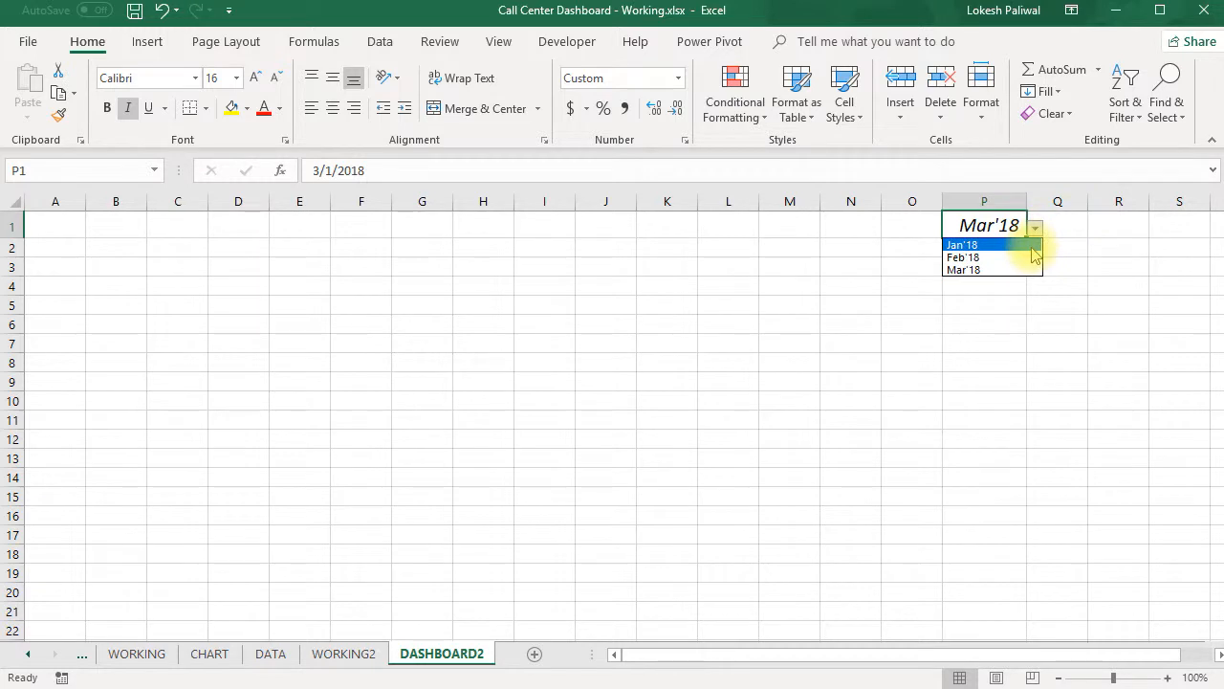
click(1033, 246)
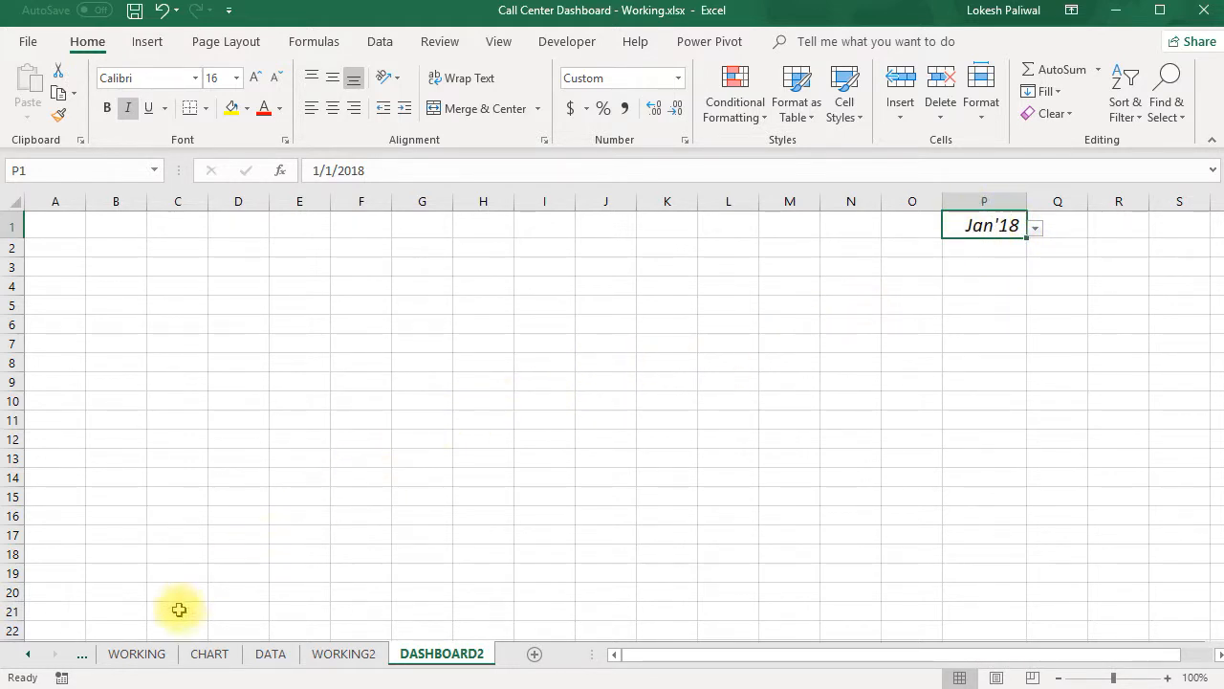
- Examine the row 2 date formulas on the WORKING sheet, comparing the first cell of each day's hourly block from C2 onward
click(136, 657)
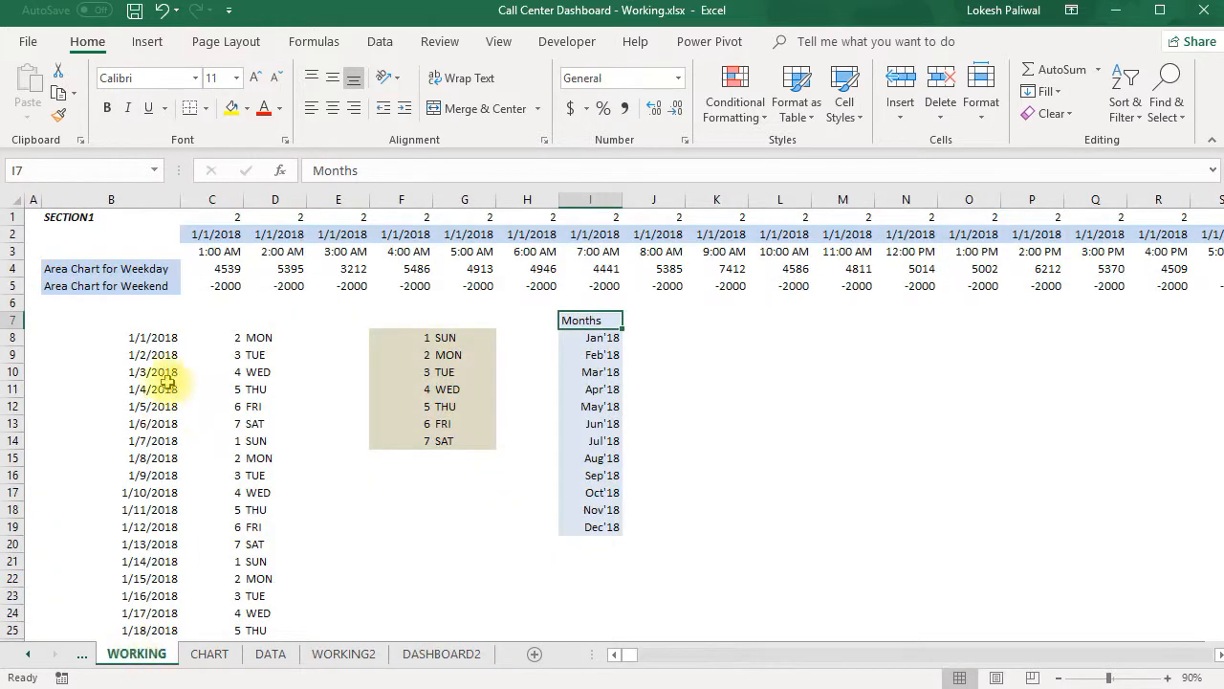
click(214, 238)
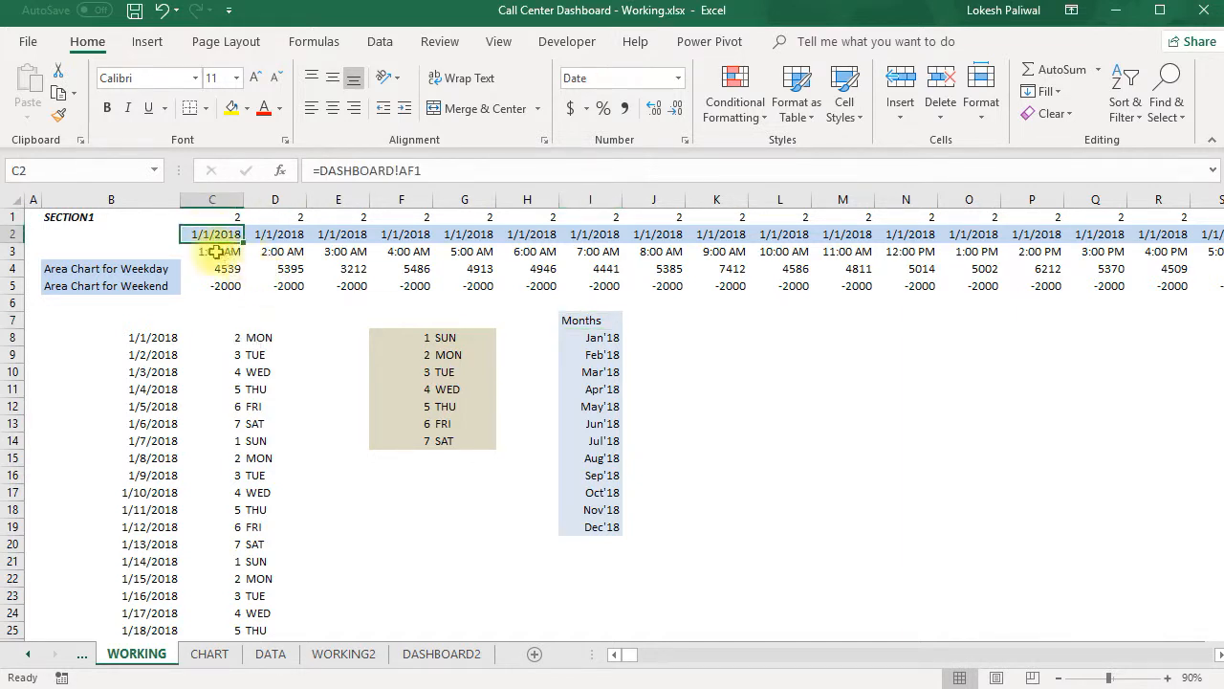
key(Right)
key(Right)
key(Right)
key(Right)
key(Right)
key(Right)
key(Right)
key(Right)
key(Right)
key(Right)
key(Right)
key(Right)
key(Right)
key(Right)
key(Right)
key(Right)
key(Right)
key(Right)
key(Right)
key(Right)
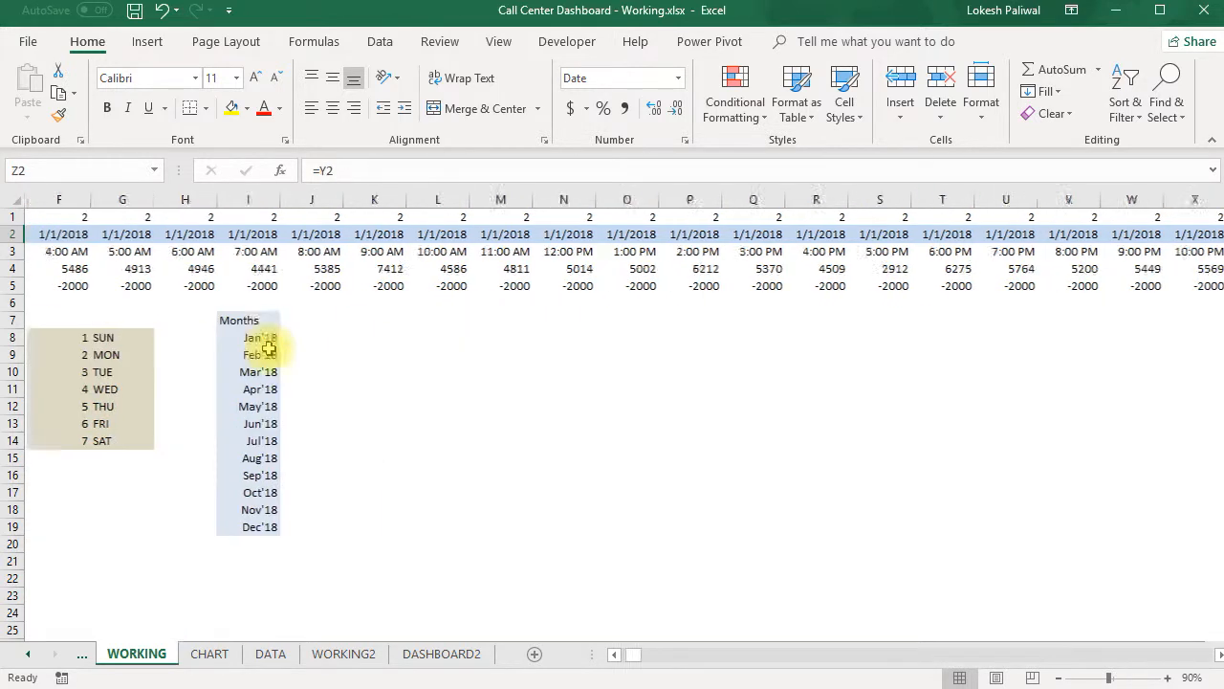
key(Right)
key(Right)
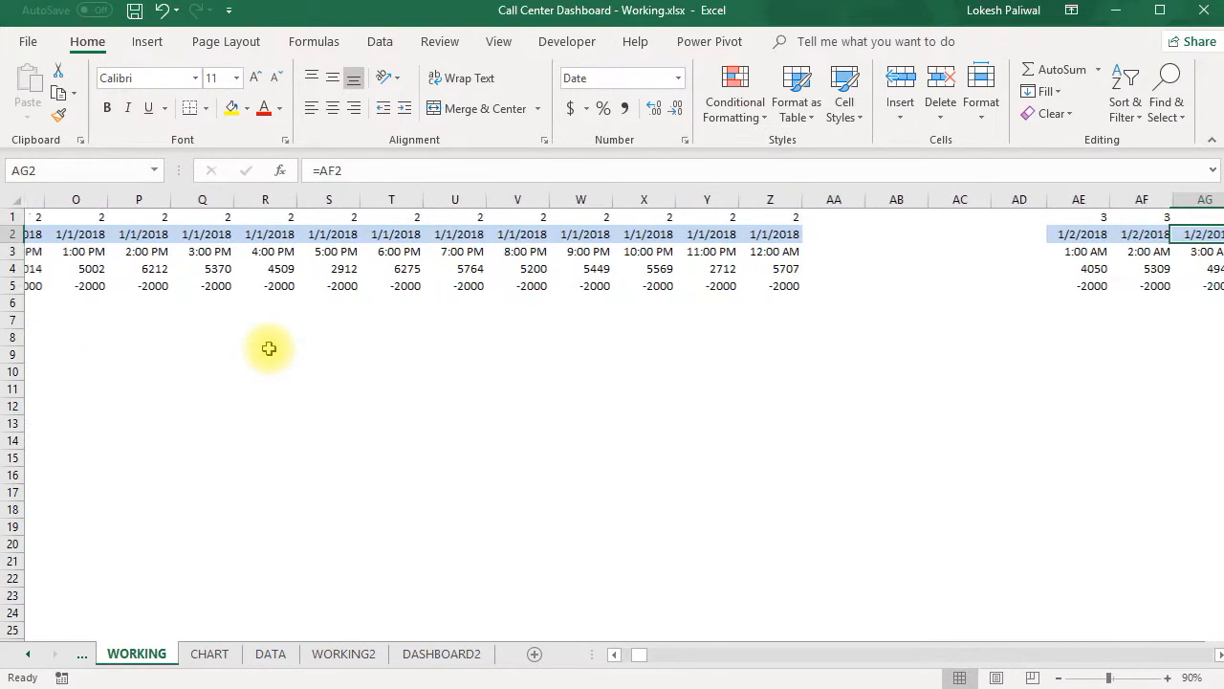
key(Left)
key(Left)
key(Left)
key(Left)
key(Right)
key(Right)
key(Right)
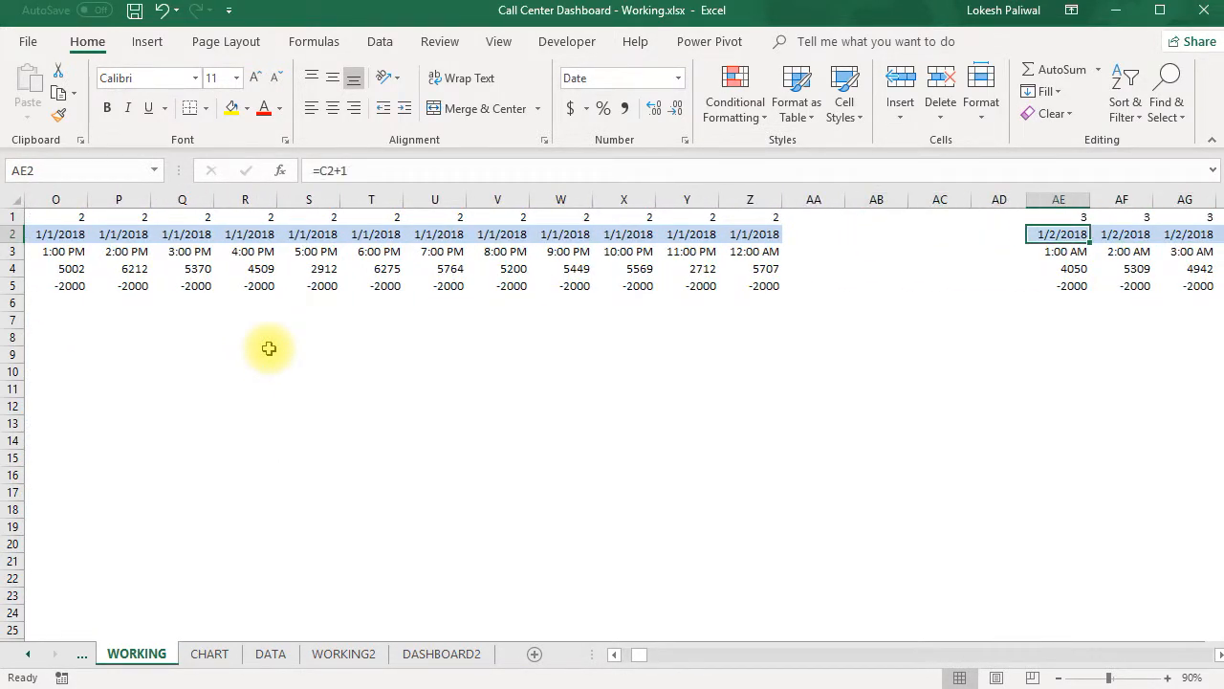
key(Right)
key(Right)
key(Left)
key(Left)
key(ctrl+Right)
key(Right)
key(Right)
key(Right)
key(Right)
key(Right)
key(Right)
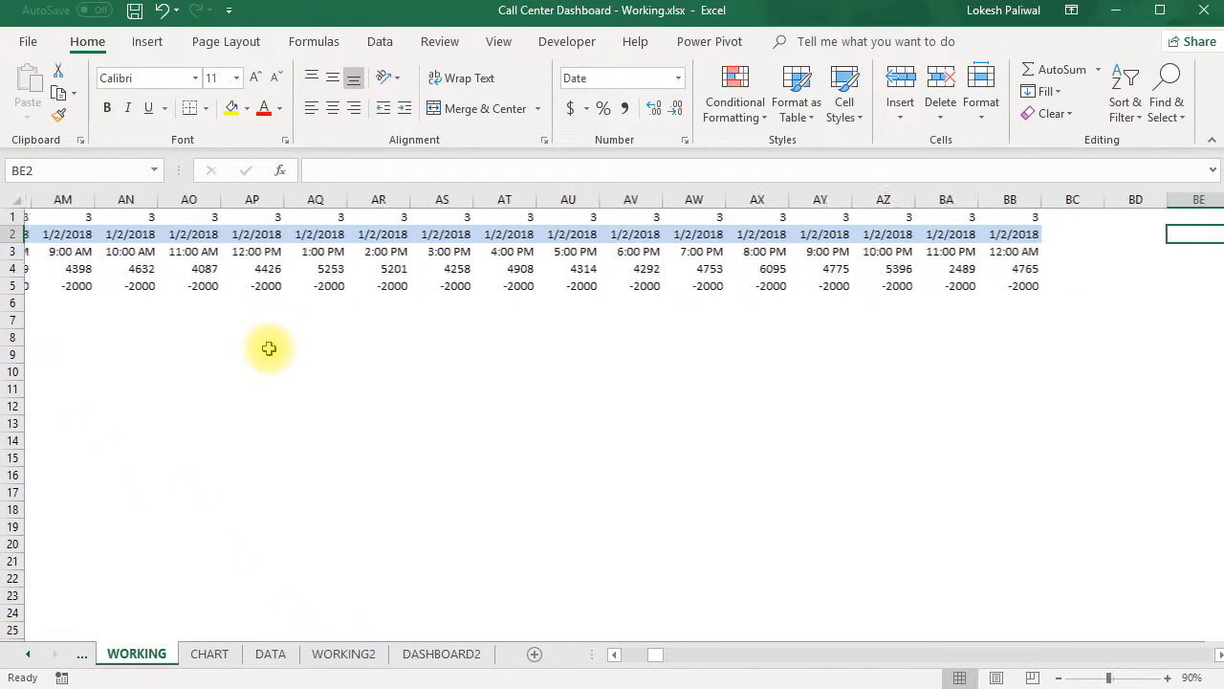
key(Left)
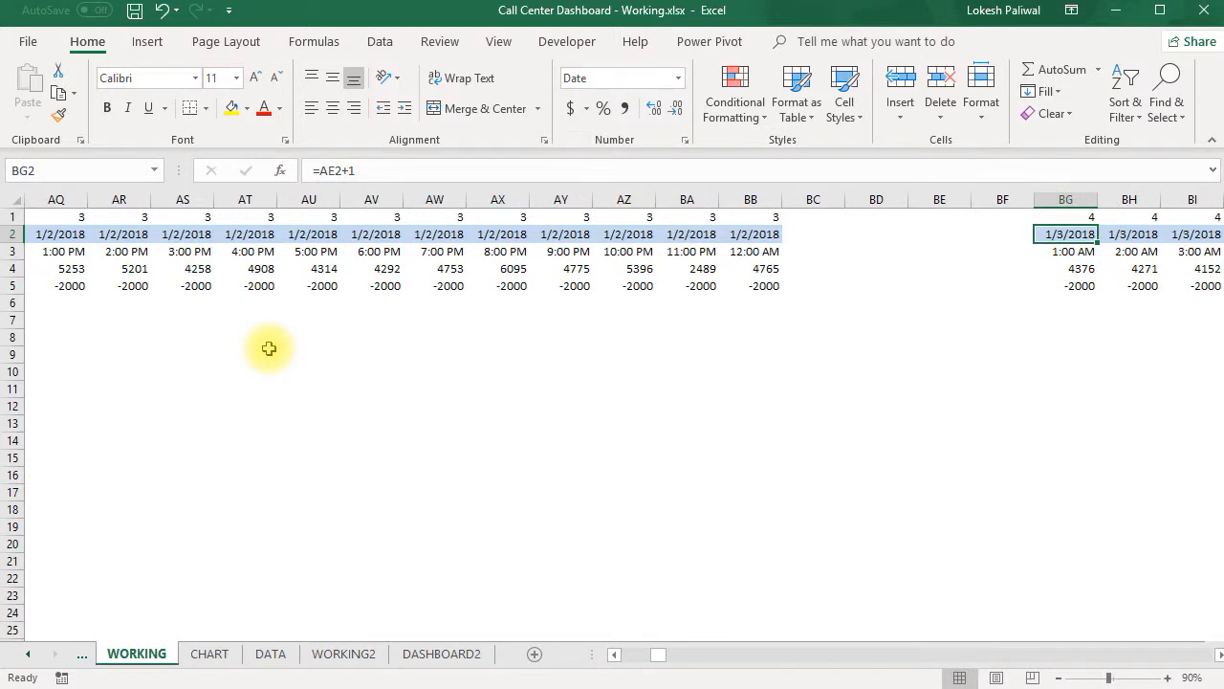
key(ctrl+Right)
key(Right)
key(Right)
key(Right)
key(Right)
key(Right)
key(Right)
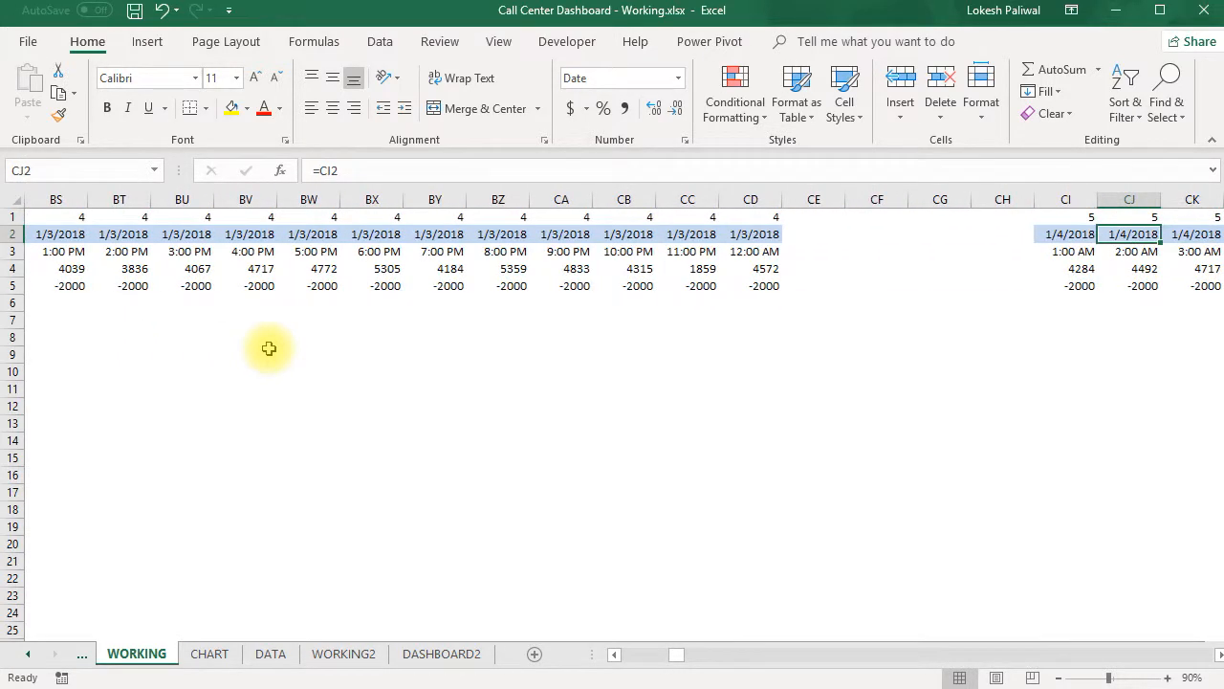
key(Left)
key(Left)
key(Left)
key(Left)
key(ctrl+Left)
key(ctrl+Left)
key(ctrl+Left)
key(ctrl+Left)
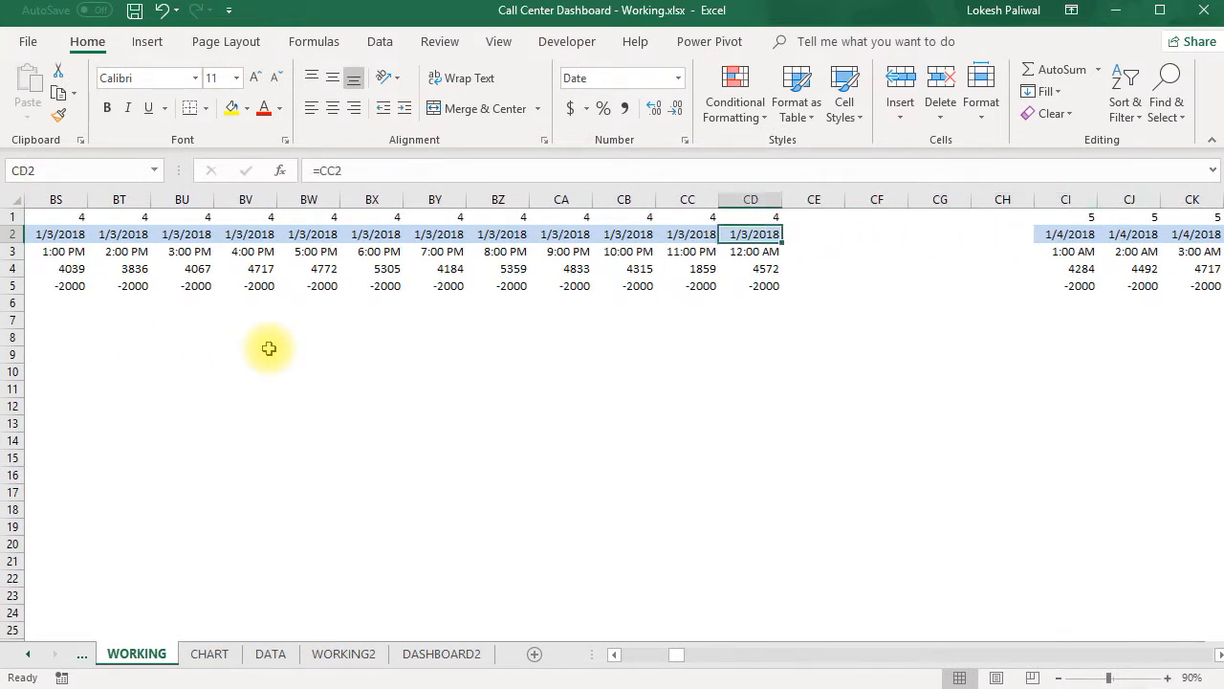
key(ctrl+Left)
key(ctrl+Left)
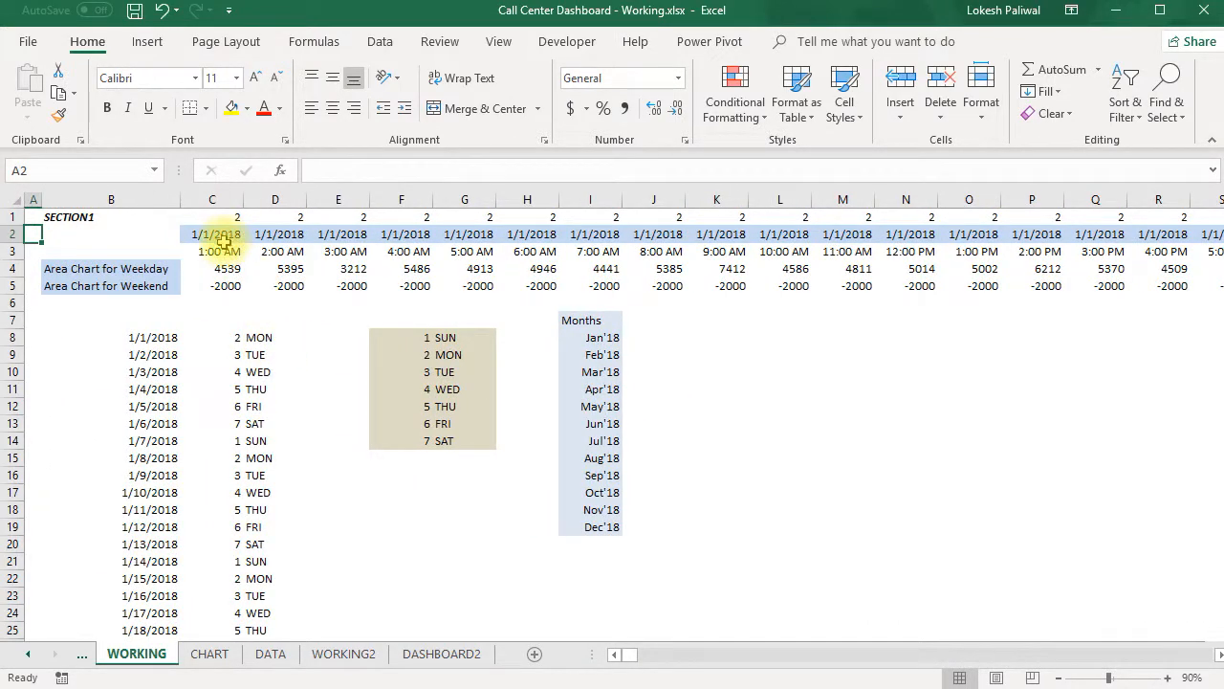
- Copy the entire hourly time row 3 from the WORKING sheet into row 3 of WORKING2
drag(221, 253, 481, 252)
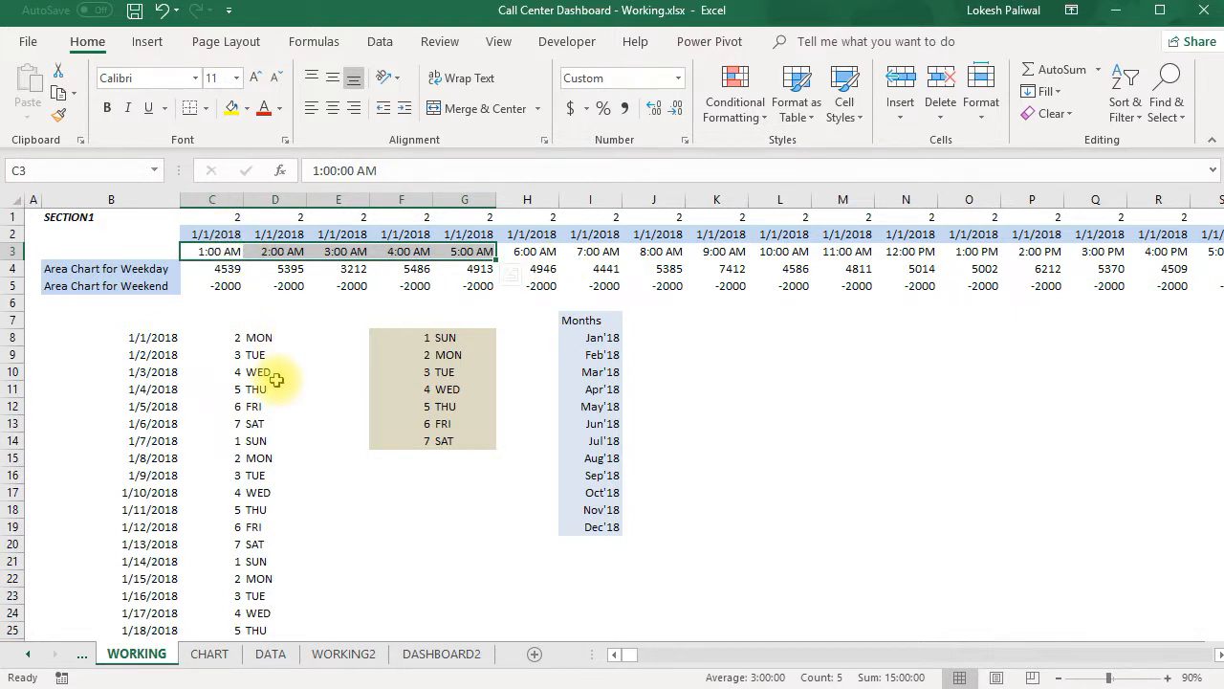
click(14, 252)
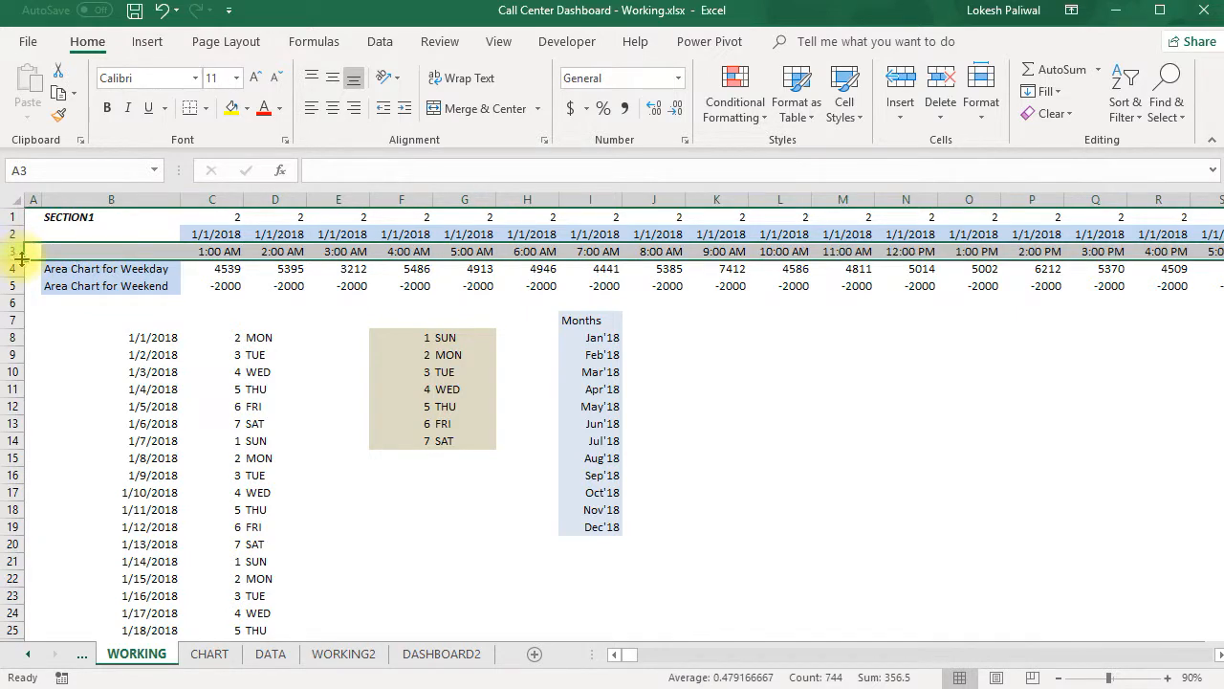
key(ctrl+c)
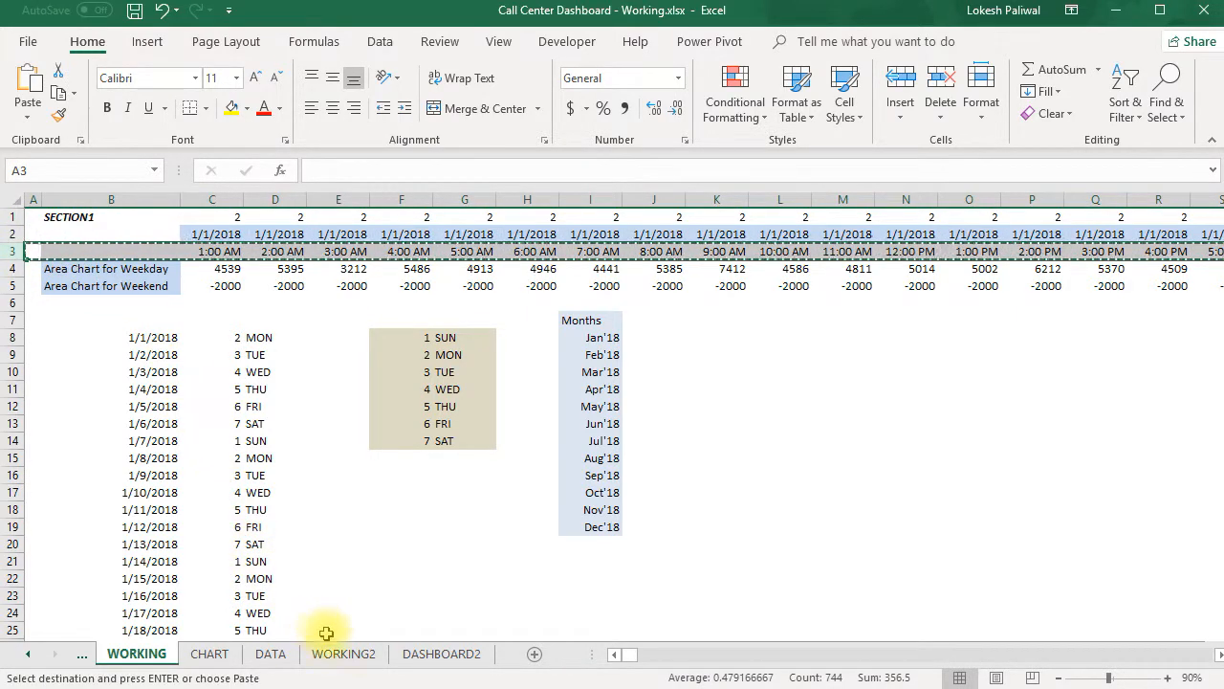
click(343, 653)
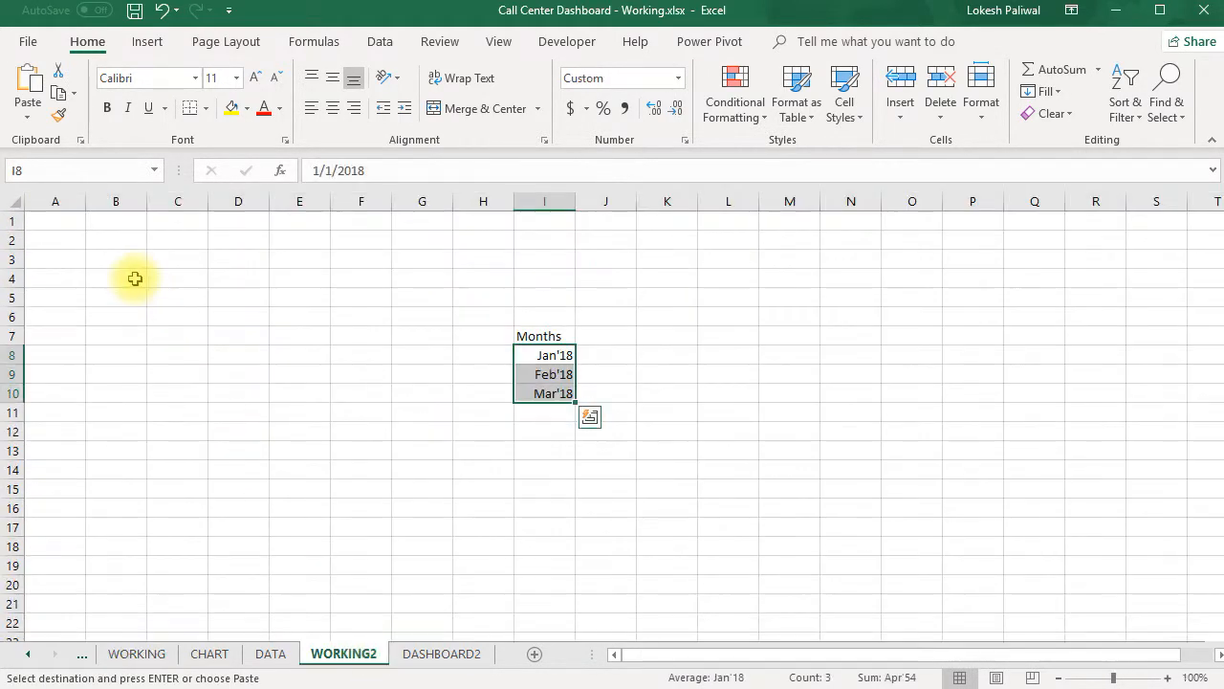
click(55, 260)
key(ctrl+v)
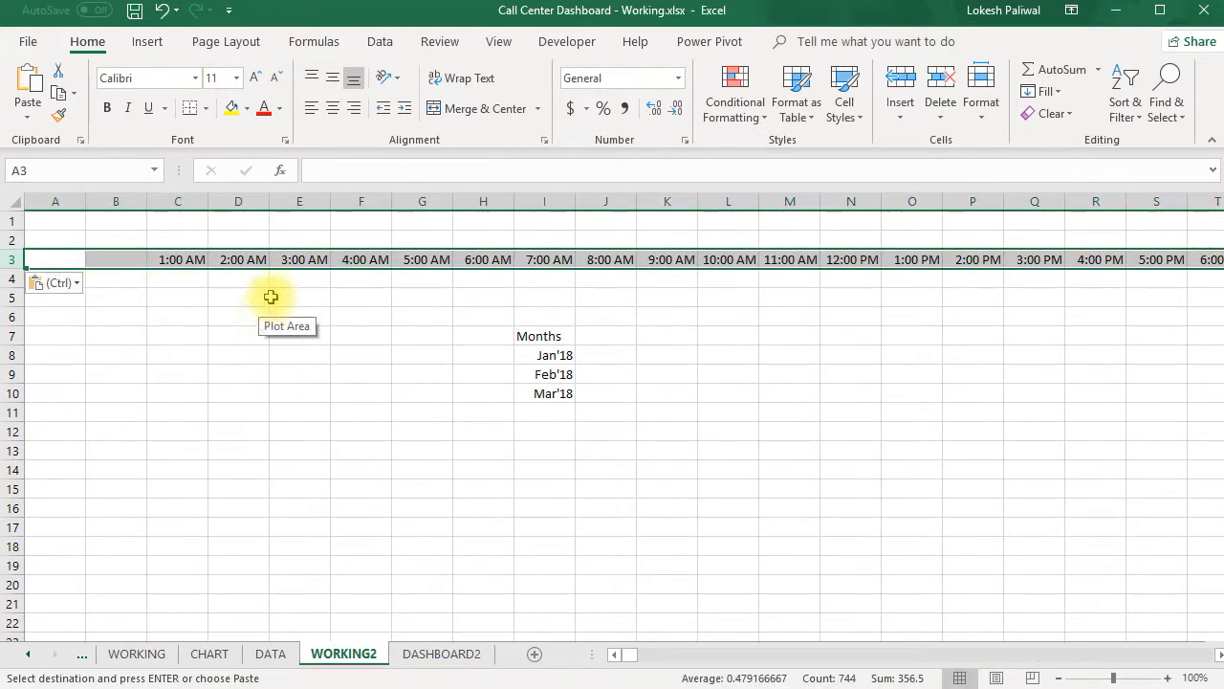
- Review the hourly times in row 3 of WORKING2 across the first several day blocks
click(239, 295)
click(178, 263)
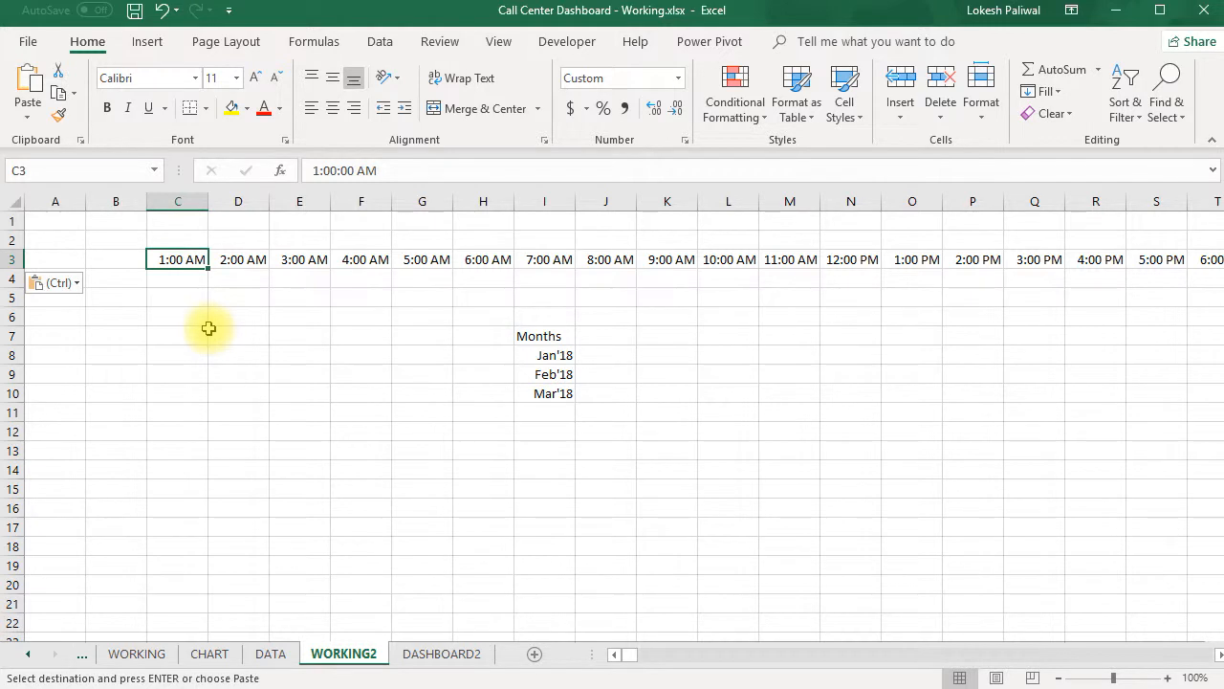
key(Right)
key(Right)
key(Right)
key(Right)
key(Right)
key(Right)
key(Right)
key(Right)
key(Right)
key(Right)
key(Right)
key(Right)
key(Right)
key(Right)
key(Right)
key(Right)
key(Right)
key(Right)
key(Right)
key(Right)
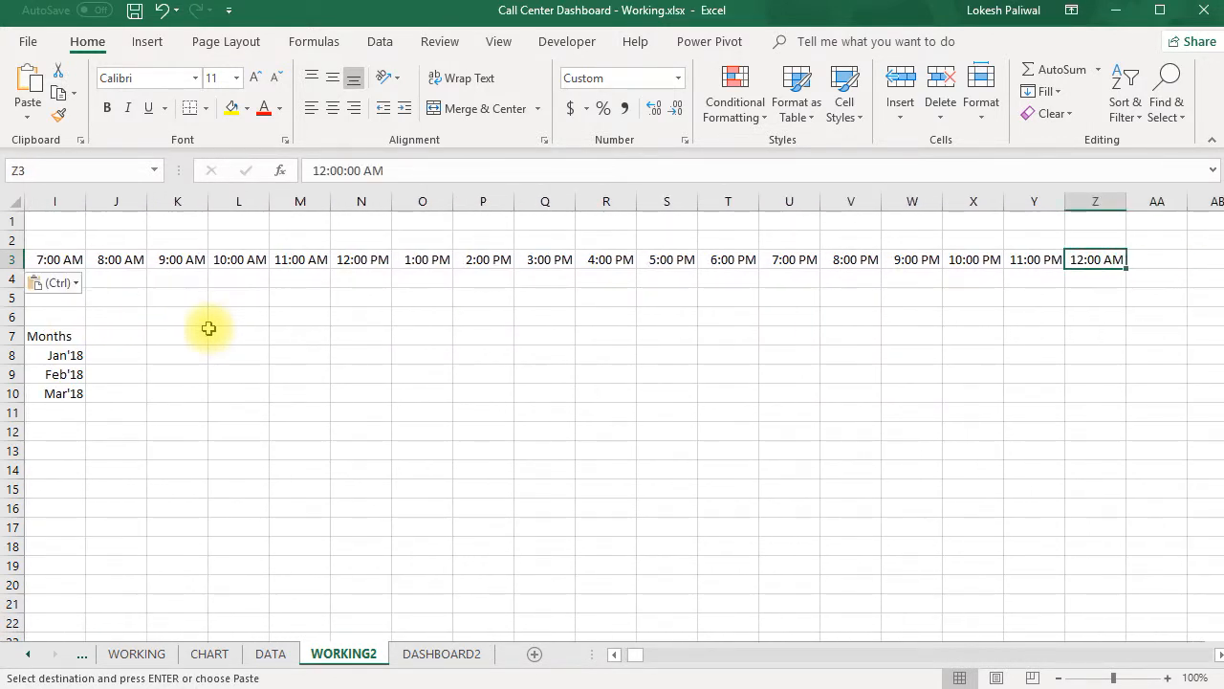
key(Right)
key(Right)
key(Right)
key(Right)
key(Right)
key(Right)
key(Right)
key(Right)
key(Right)
key(Right)
key(Right)
key(Right)
key(Right)
key(Right)
key(Right)
key(Right)
key(Right)
key(Right)
key(Right)
key(Right)
key(Right)
key(Right)
key(Right)
key(Right)
key(Right)
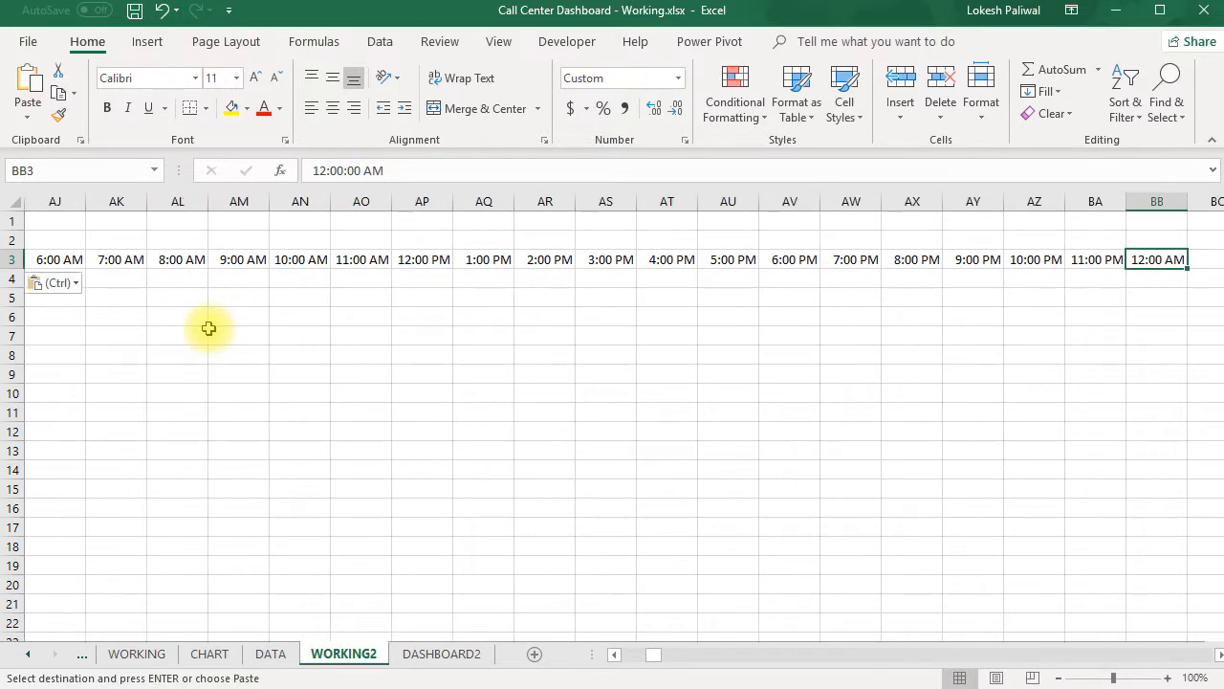
key(Right)
key(Right)
key(Right)
key(Right)
key(Right)
key(Right)
key(Right)
key(Right)
key(Right)
key(Right)
key(Right)
key(Right)
key(Right)
key(Right)
key(Right)
key(Right)
key(Right)
key(Right)
key(Right)
key(Right)
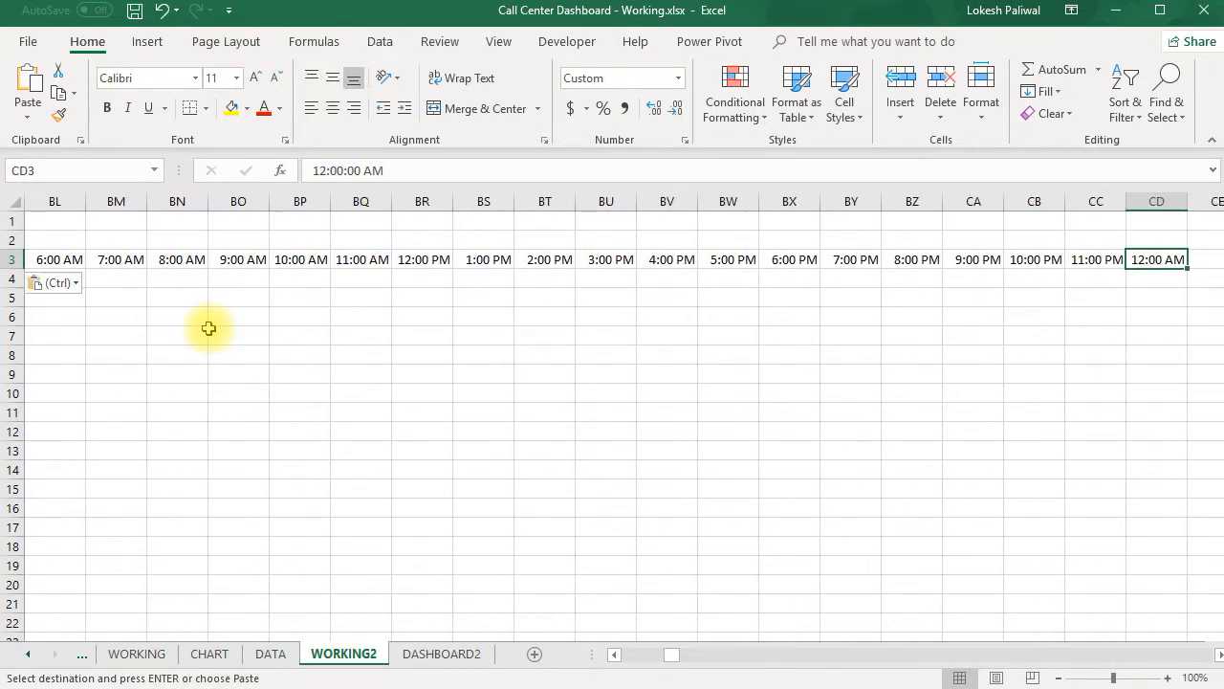
key(Left)
key(Left)
key(Left)
key(Left)
key(Left)
key(Left)
key(Left)
key(Left)
key(Left)
key(Left)
key(Left)
key(Left)
key(Left)
key(Left)
key(Left)
key(Left)
key(Left)
key(Left)
key(Left)
key(Left)
key(Left)
key(Left)
key(Left)
key(Left)
key(Left)
key(Left)
key(Left)
key(Left)
key(Left)
key(Left)
key(Left)
key(Left)
key(Left)
key(Left)
key(Left)
key(Left)
key(Left)
key(Left)
key(Left)
key(Left)
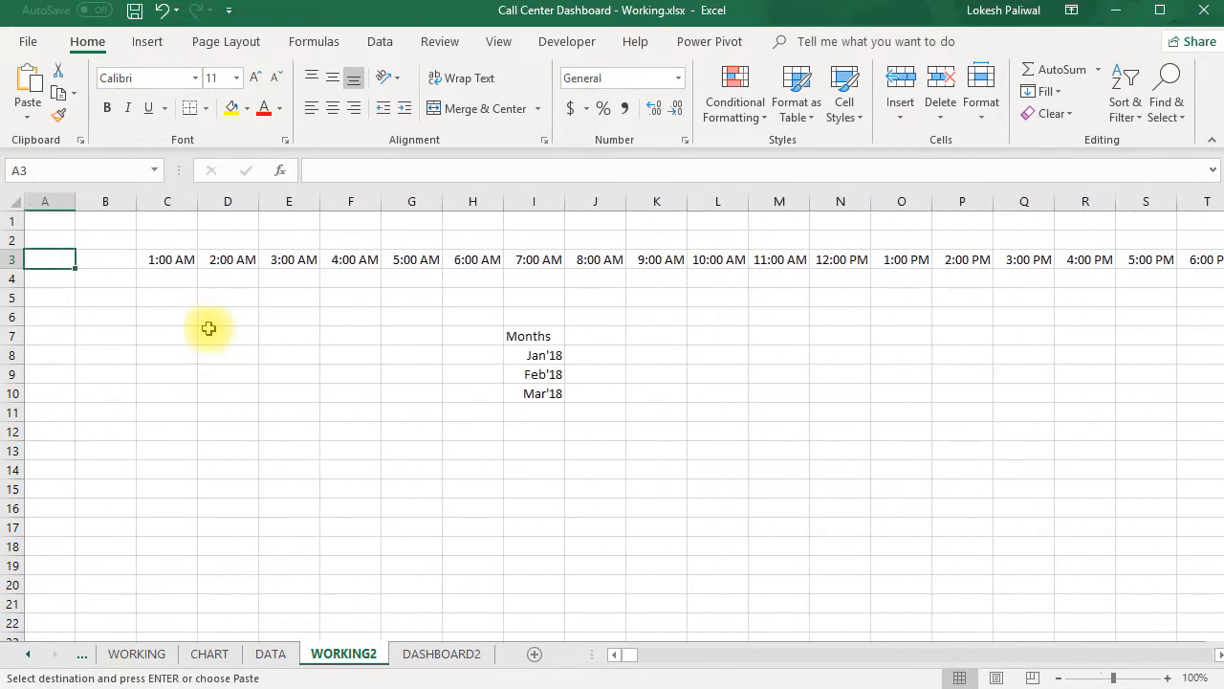
- Link cell C2 of WORKING2 to the selected dashboard month with the formula =DASHBOARD2!P1
key(Right)
key(Right)
key(Up)
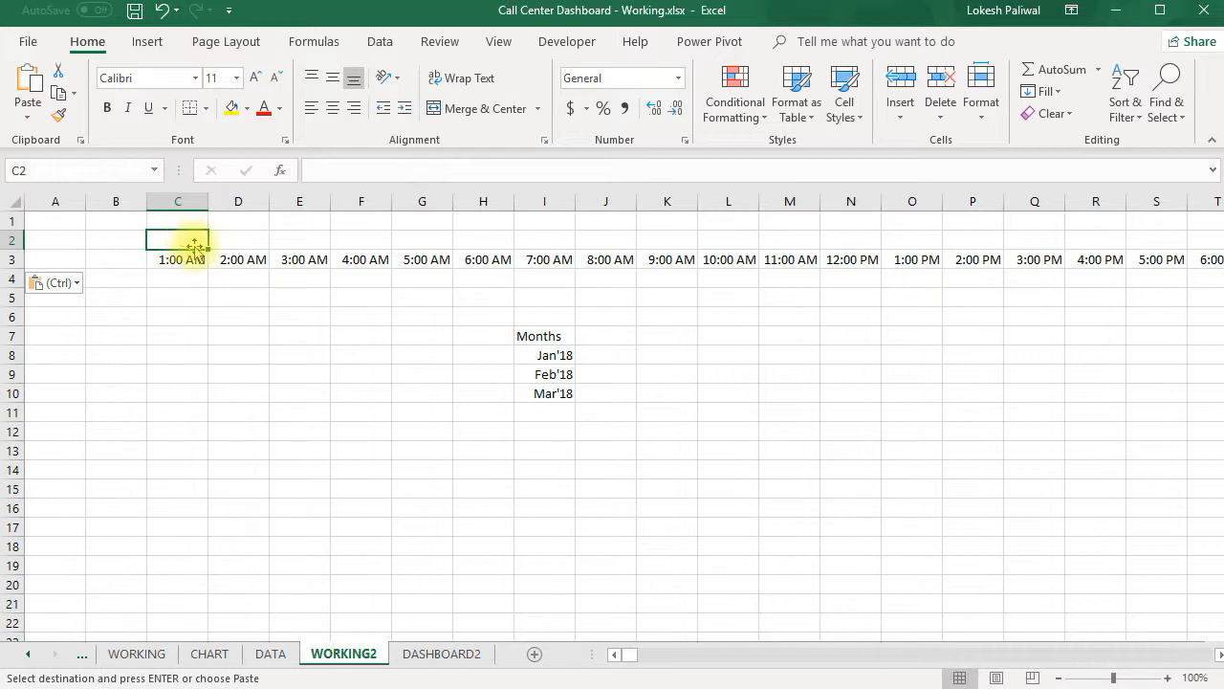
key(Escape)
text(=)
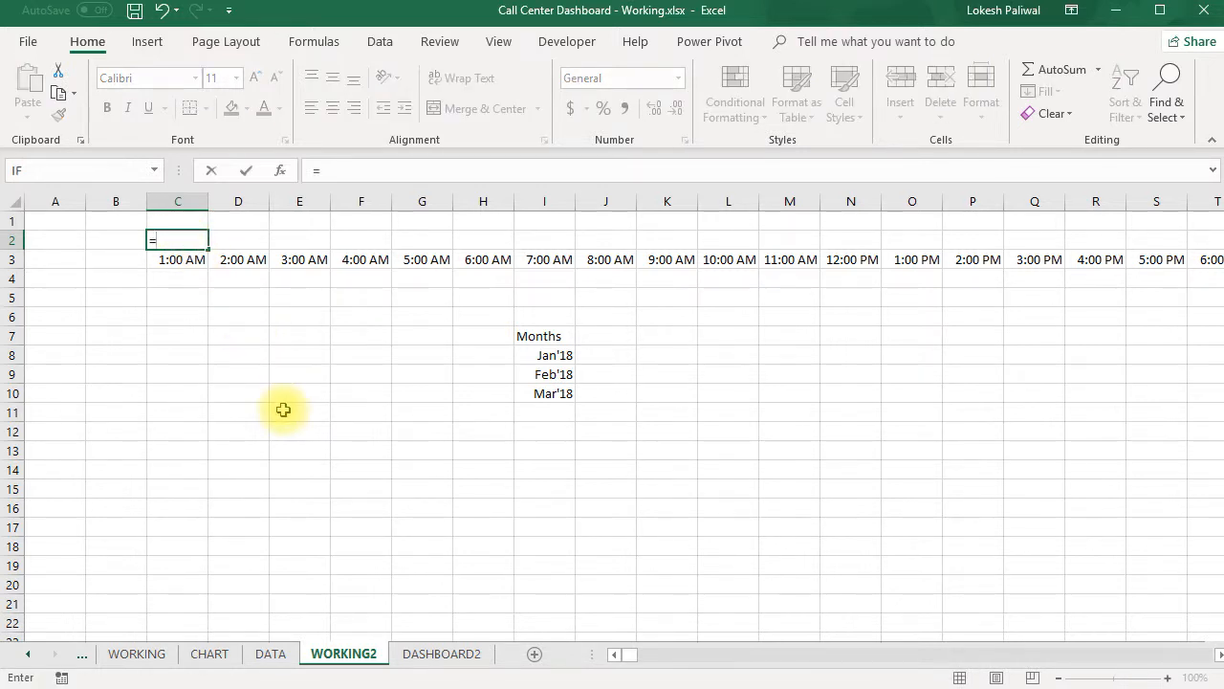
click(442, 654)
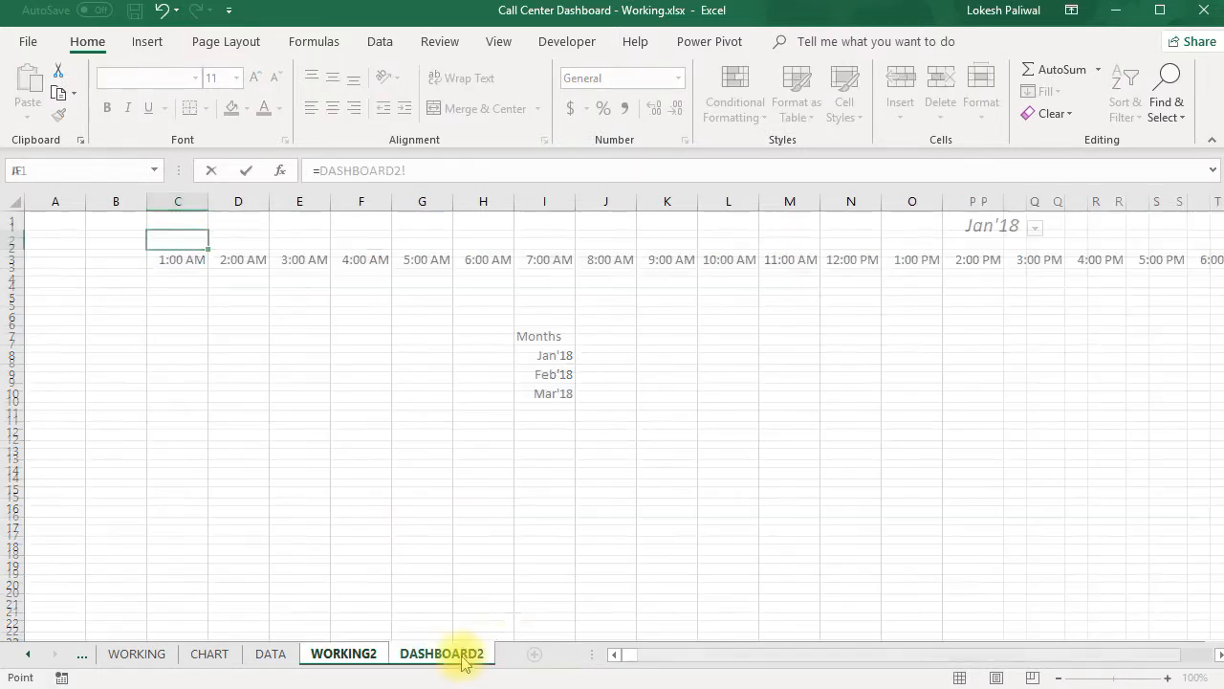
click(986, 246)
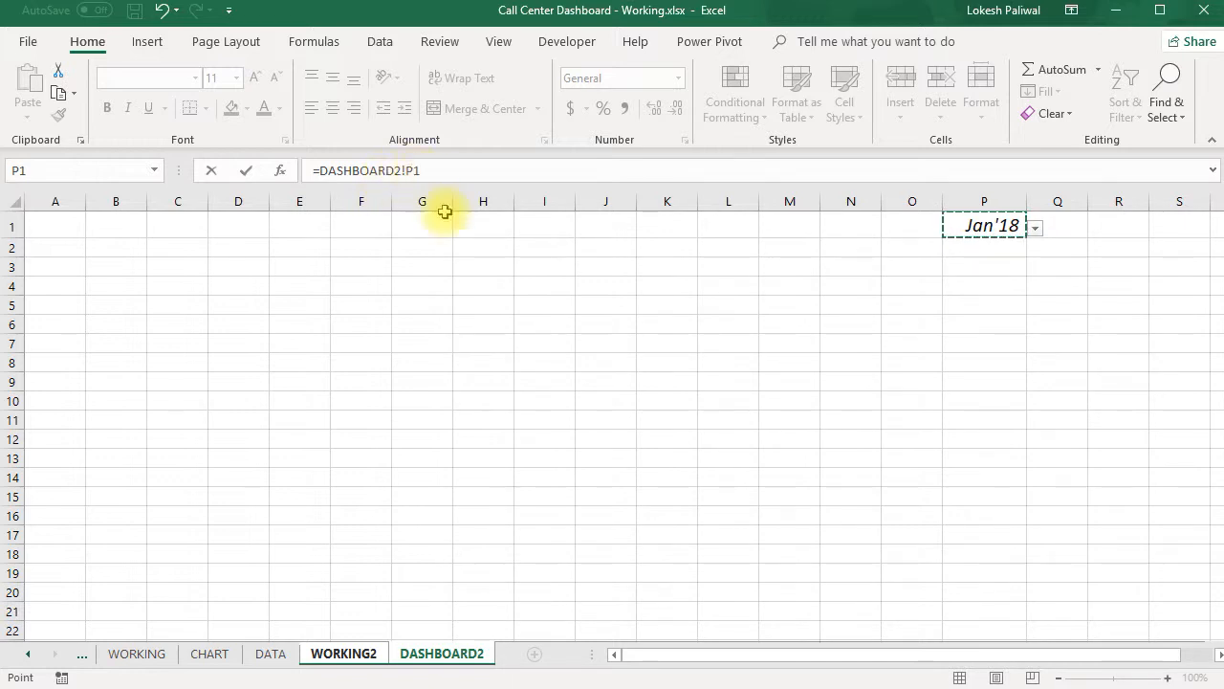
key(Return)
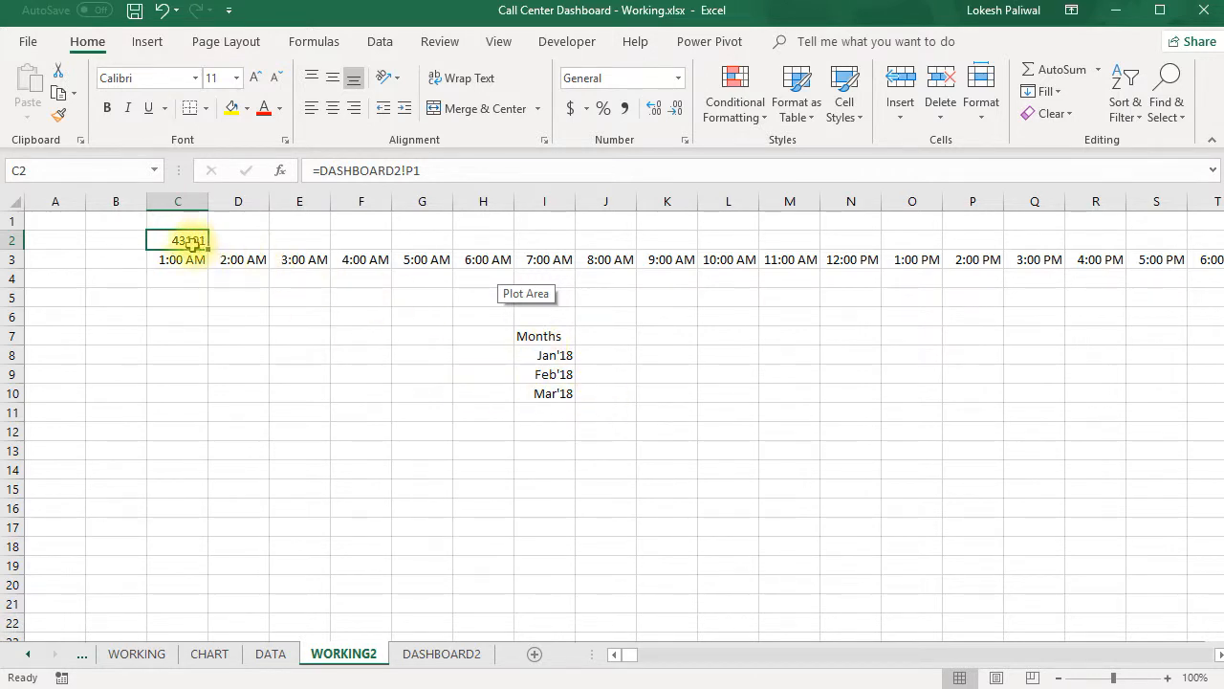
- Format cell C2 of WORKING2 as Short Date and widen column C slightly to fit the date
click(678, 77)
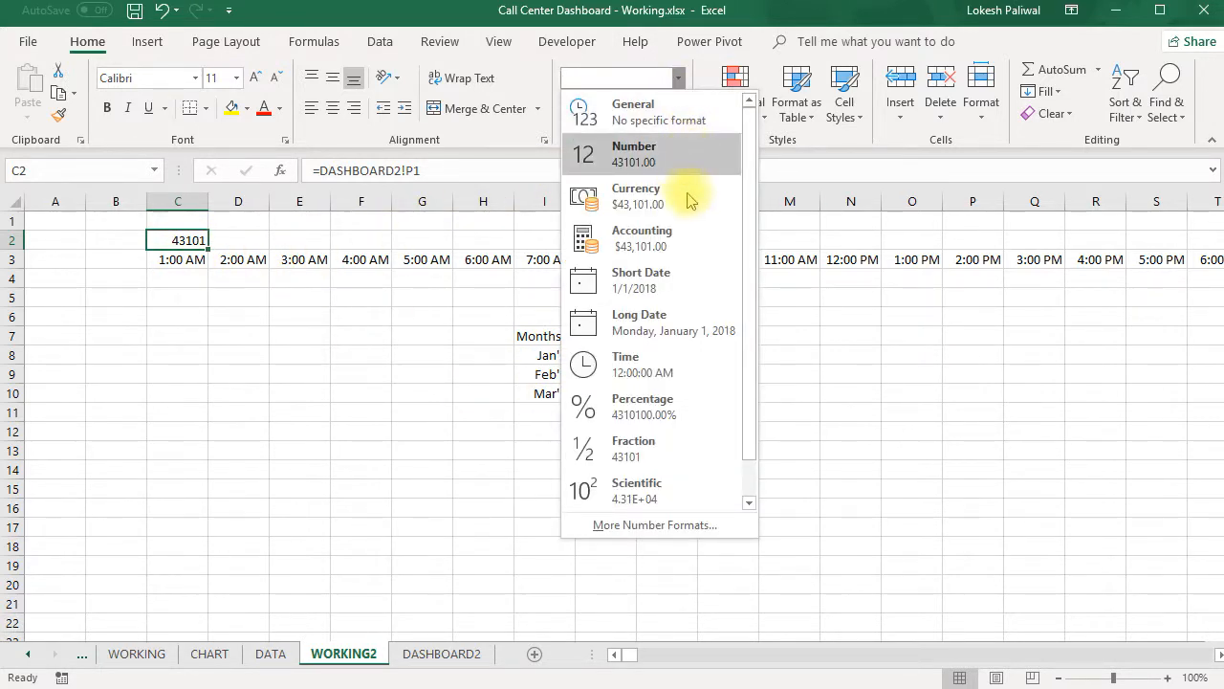
click(683, 278)
drag(205, 200, 217, 200)
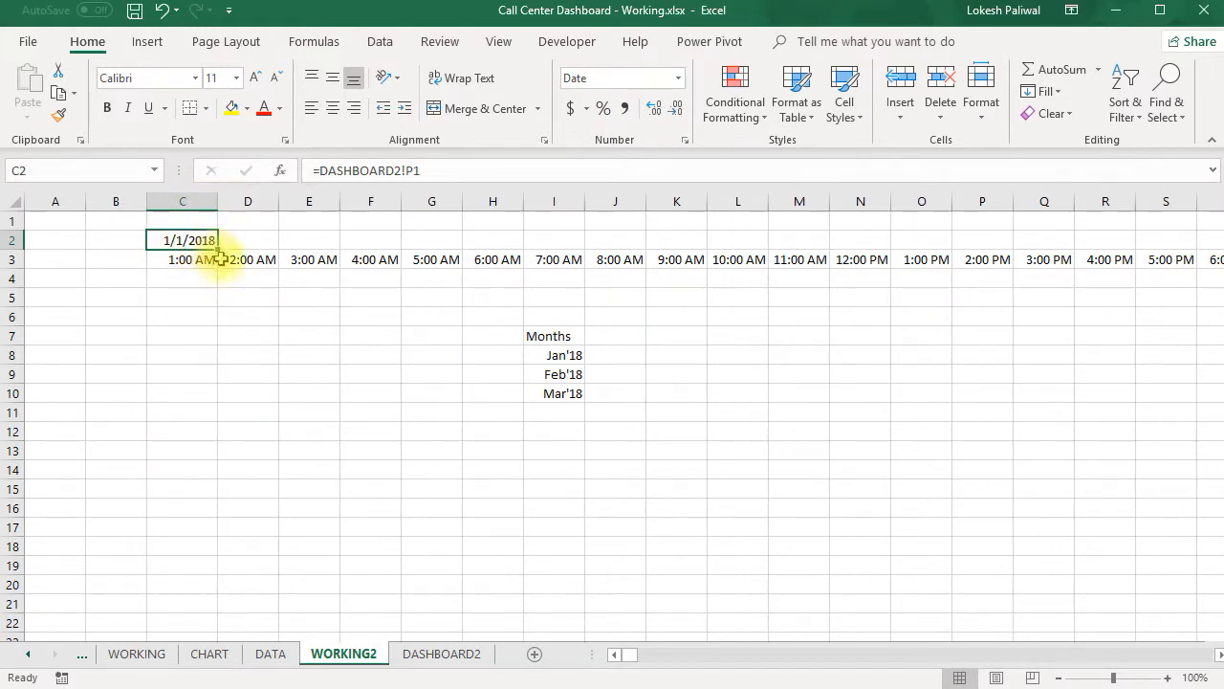
- Enter the absolute reference =$C$2 in cell D2 to carry the first day's date into the next hour
drag(250, 245, 1161, 240)
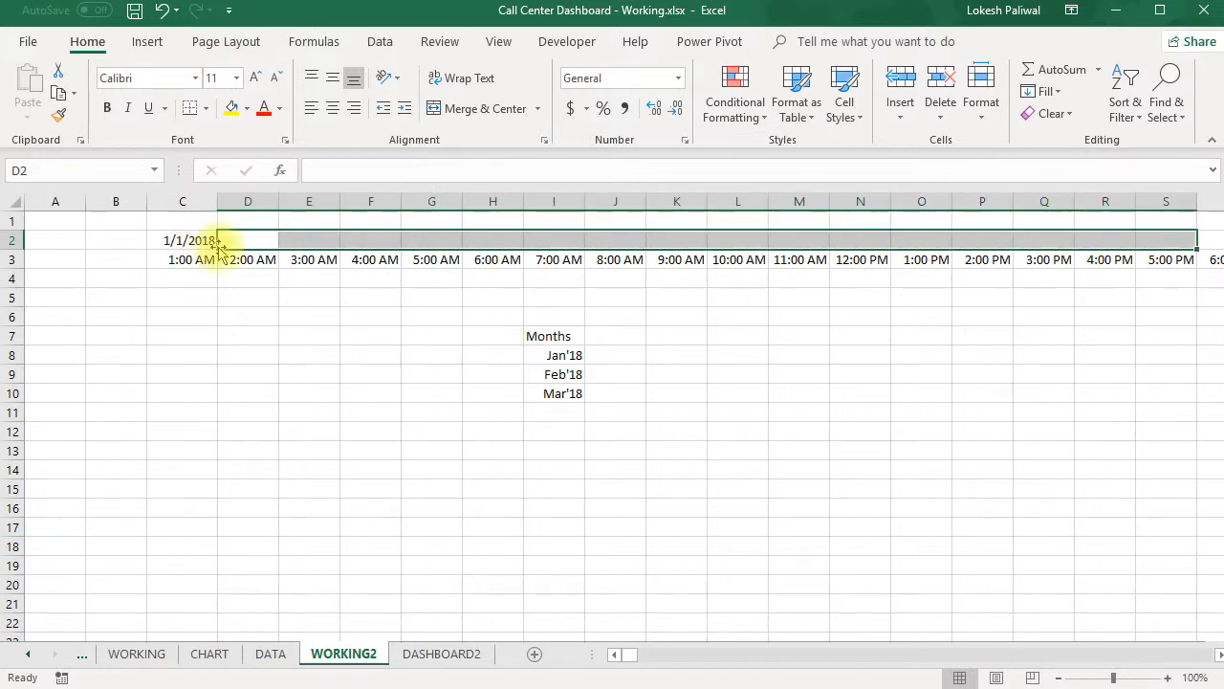
click(245, 241)
text(=)
key(Left)
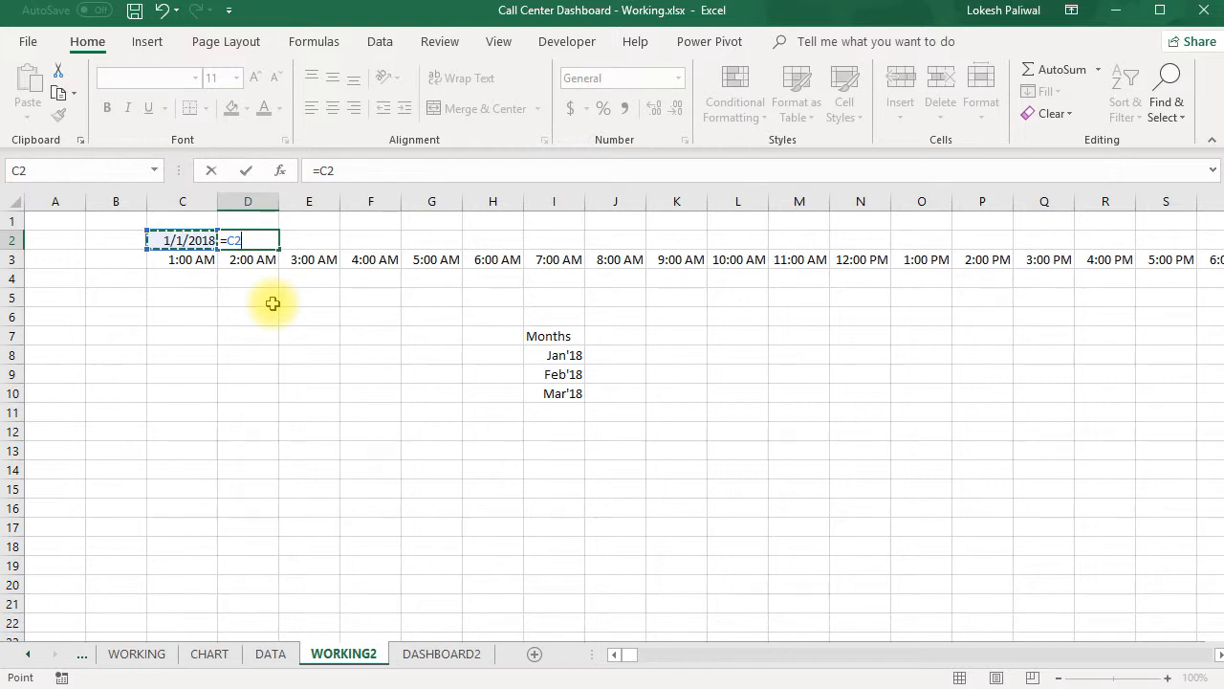
key(Return)
- Copy the D2 formula across row 2 through Z2 to cover the first day's hourly block
key(Up)
key(ctrl+c)
key(Down)
key(ctrl+Right)
key(Up)
key(ctrl+shift+Left)
key(Return)
key(ctrl+Left)
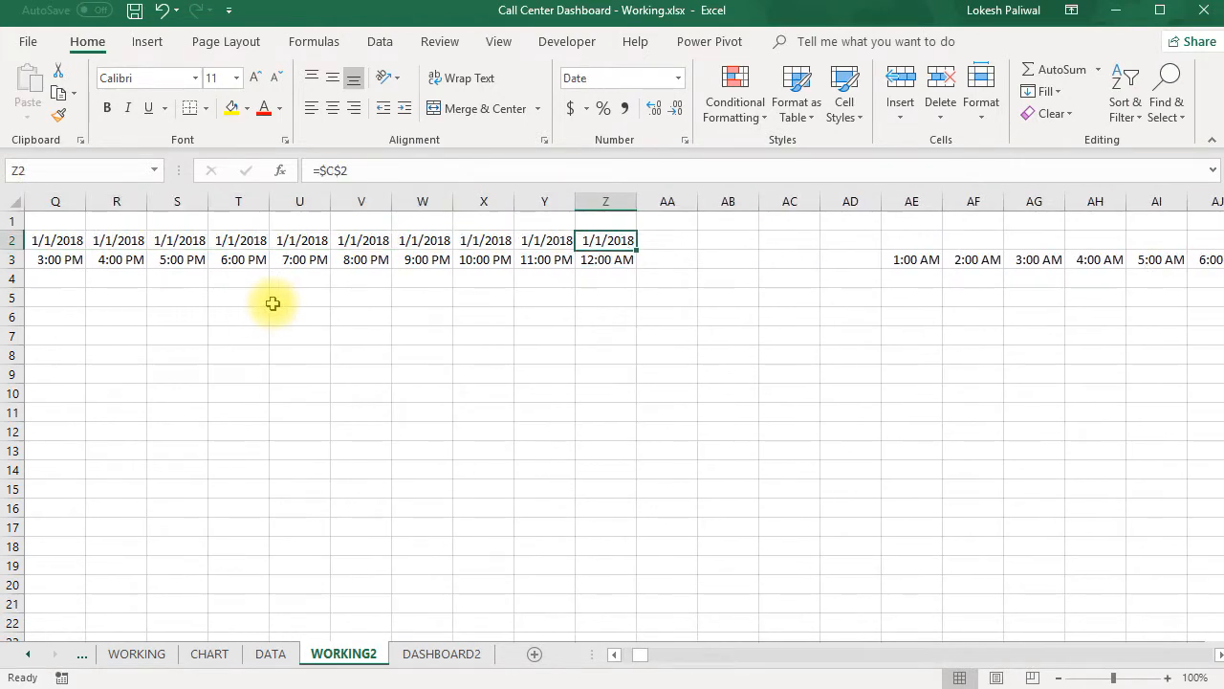
- Set the second day's date in cell AE2 with the formula =Z2+1
key(ctrl+Right)
key(Right)
key(Right)
key(Right)
key(Right)
key(Right)
key(Right)
key(Left)
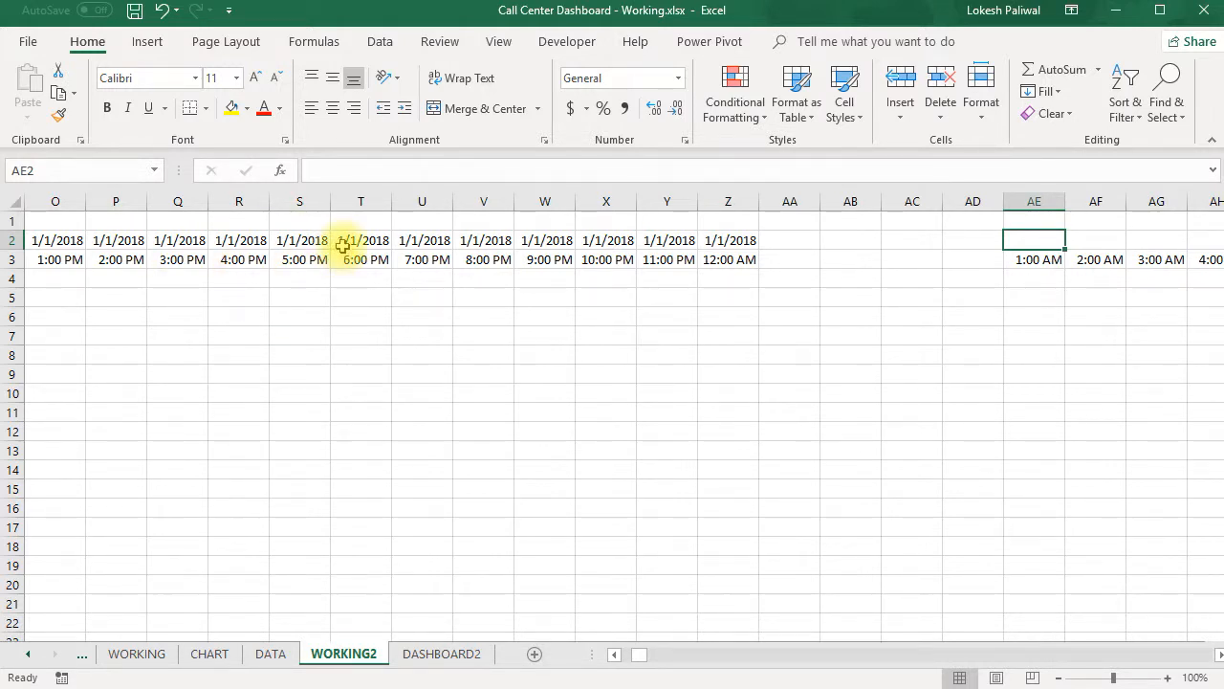
text(=)
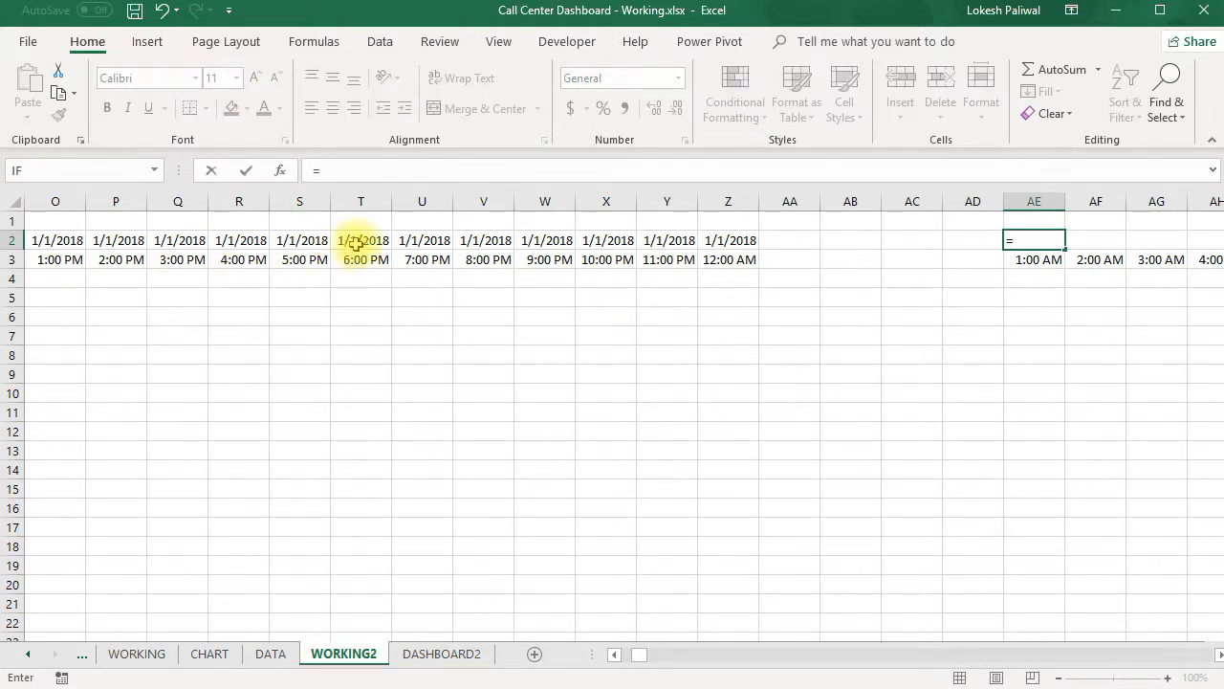
click(708, 239)
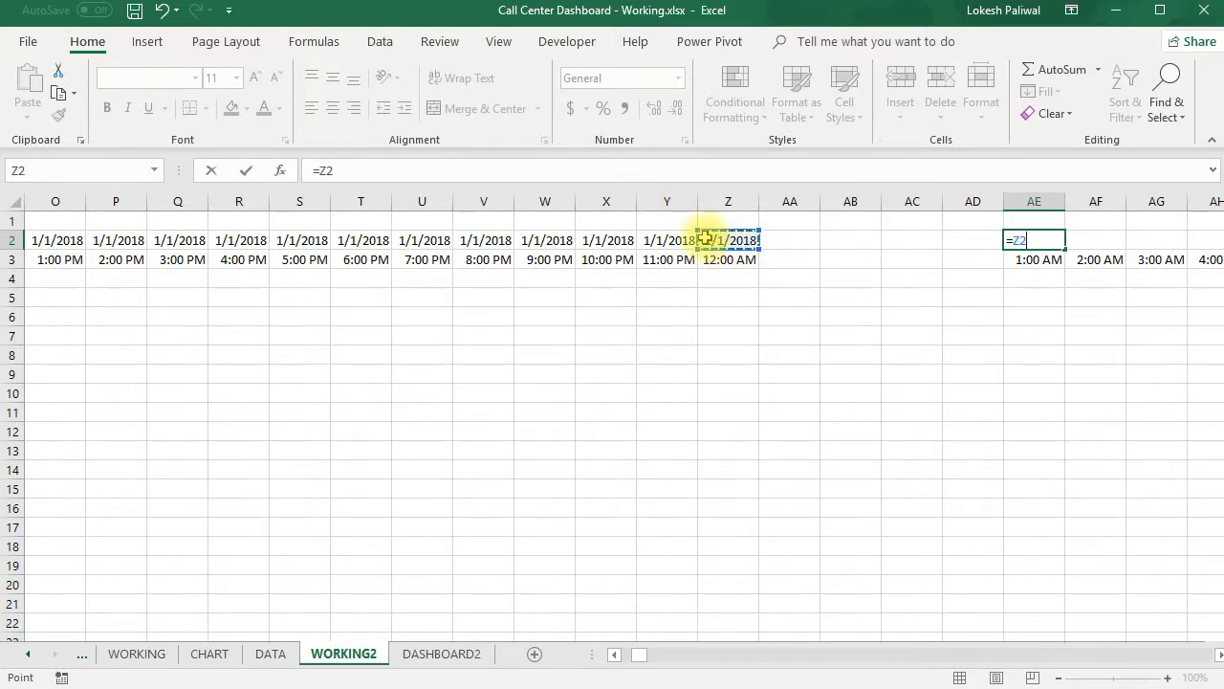
text(+1)
key(Return)
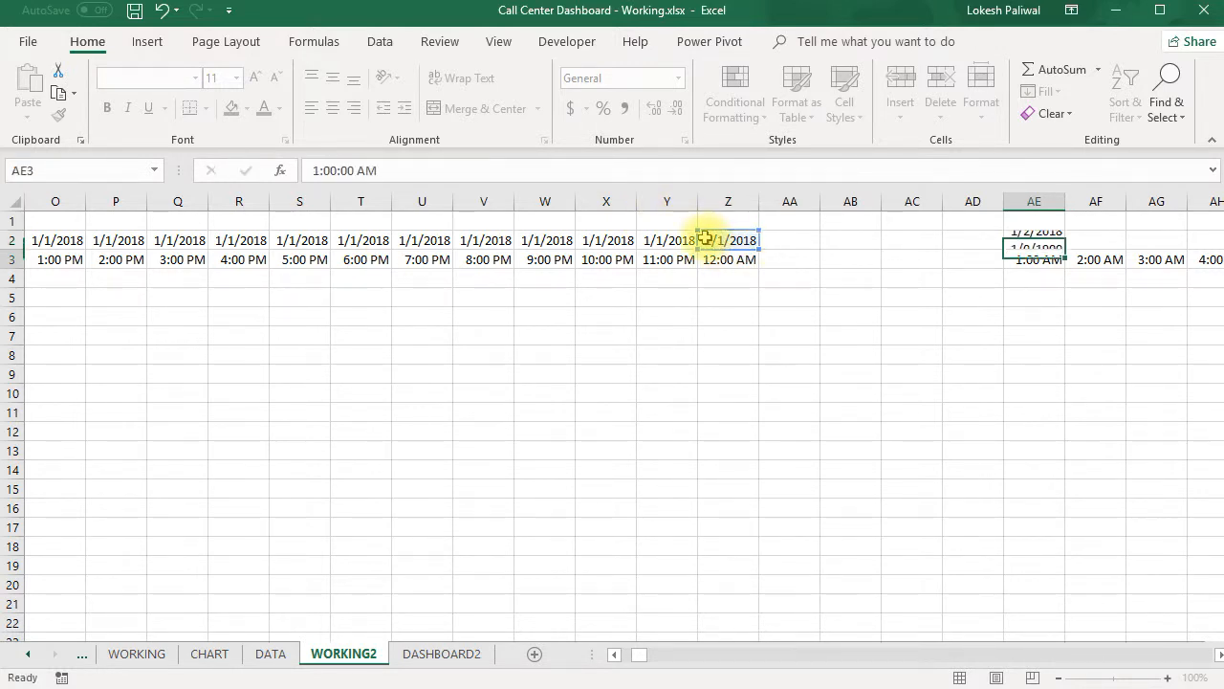
- Enter the absolute reference =$AE$2 in cell AF2 to carry over the second day's date
key(Up)
key(Right)
key(Right)
key(Right)
key(Right)
key(Left)
key(Left)
key(Left)
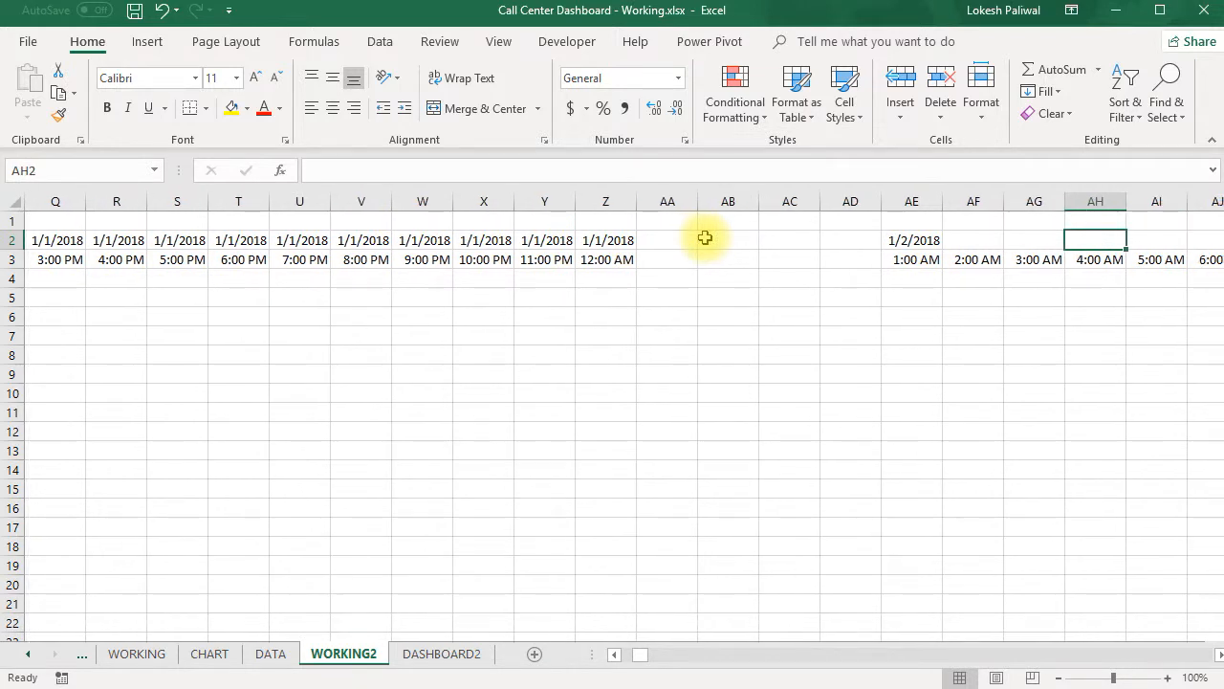
text(=)
key(Left)
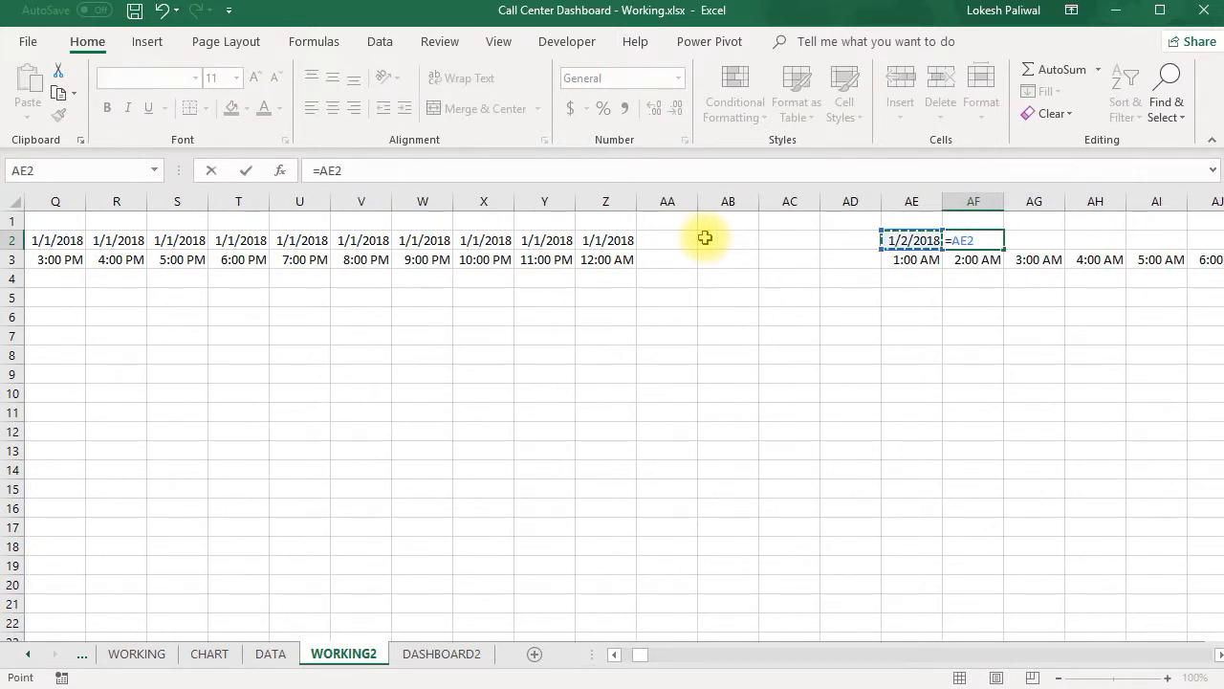
key(F4)
key(Return)
key(Up)
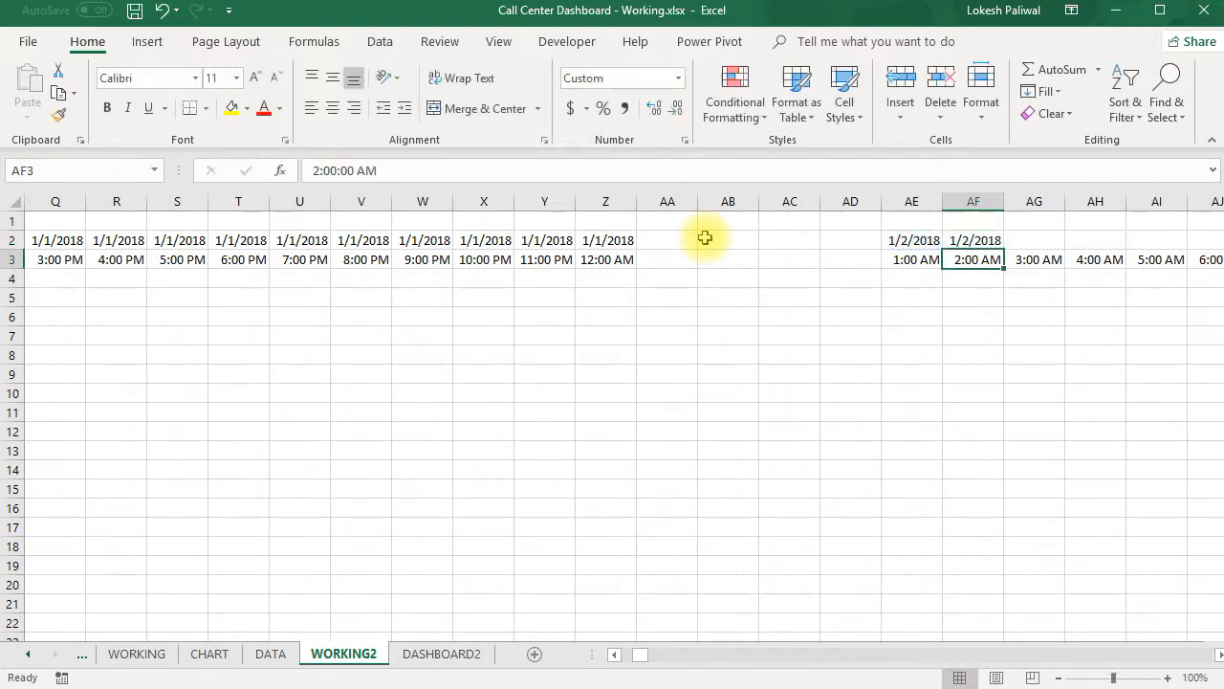
- Copy the AF2 formula across row 2 through BB2 to cover the second day's hourly block
key(ctrl+c)
key(Down)
key(ctrl+Right)
key(Up)
key(ctrl+shift+Left)
key(ctrl+v)
key(Escape)
key(Down)
key(Up)
- Review row 2 from the second day's start in AE2 to its end in BB2 and the third day's start in BG2
key(ctrl+Left)
key(Left)
key(Right)
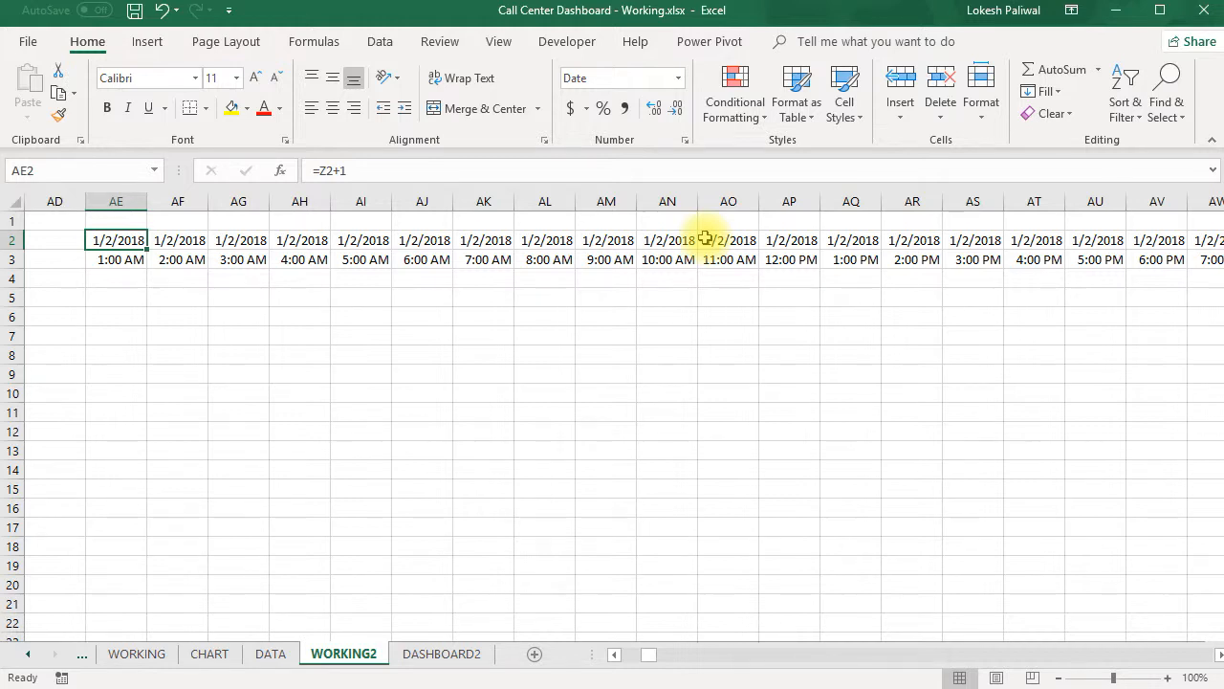
key(Right)
key(Right)
key(Right)
key(Right)
key(Right)
key(Right)
key(Right)
key(Right)
key(Right)
key(Right)
key(Right)
key(Right)
key(Right)
key(Right)
key(Right)
key(Right)
key(Right)
key(Right)
key(Right)
key(Right)
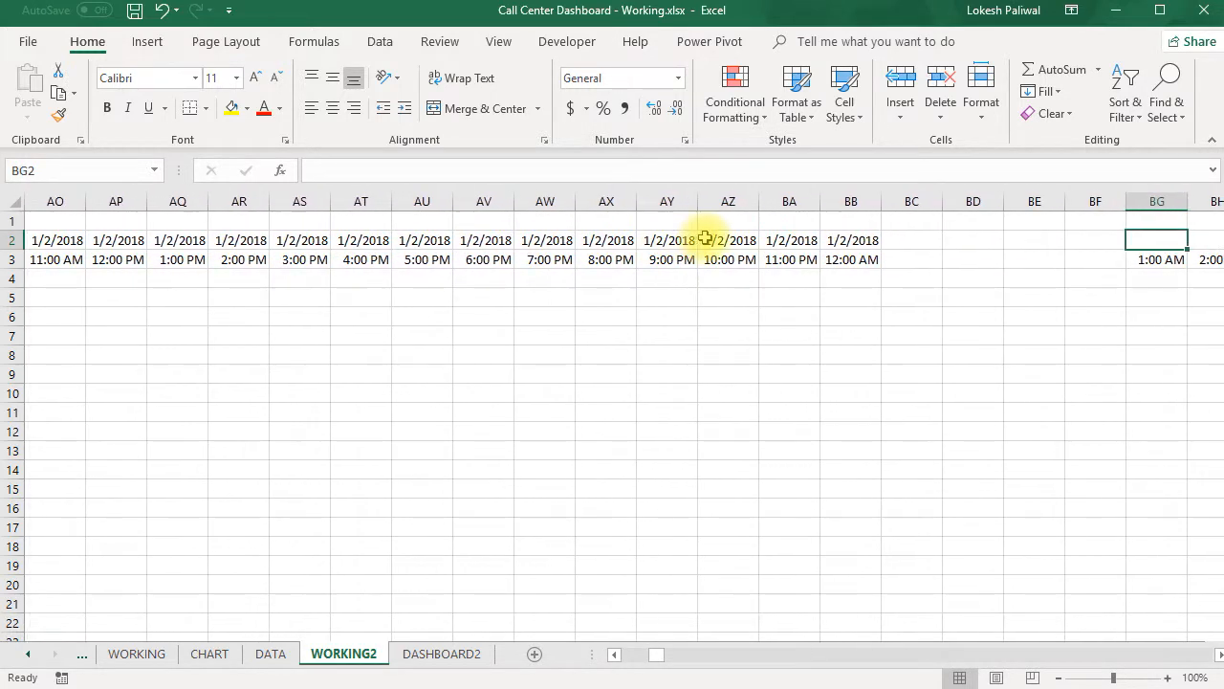
key(Left)
key(Left)
key(Left)
key(Left)
key(Left)
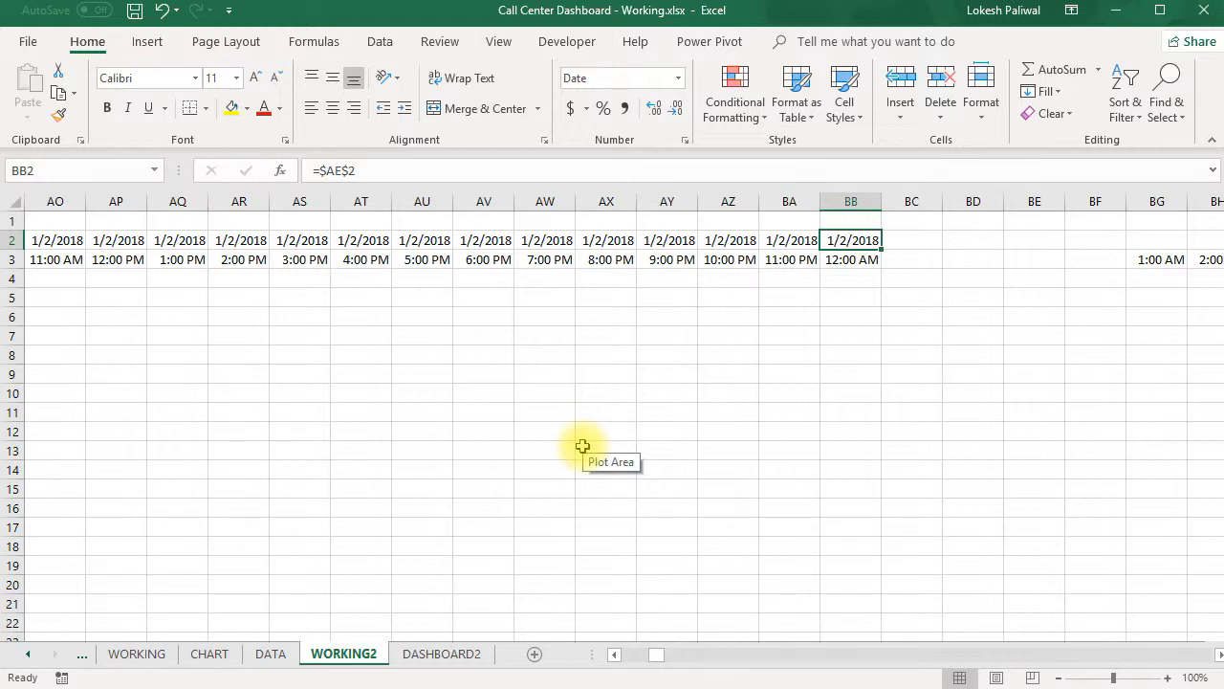
- Copy the entire row 2 from the WORKING sheet and paste it into row 2 of WORKING2 as formulas only
click(139, 654)
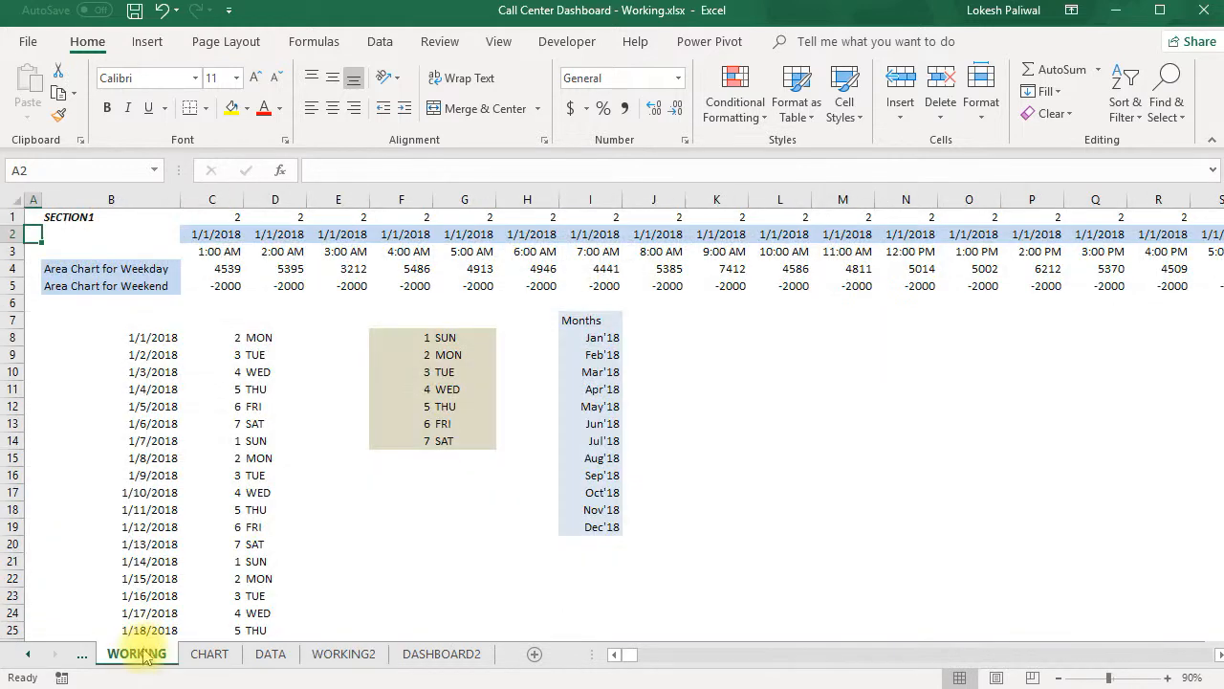
click(7, 234)
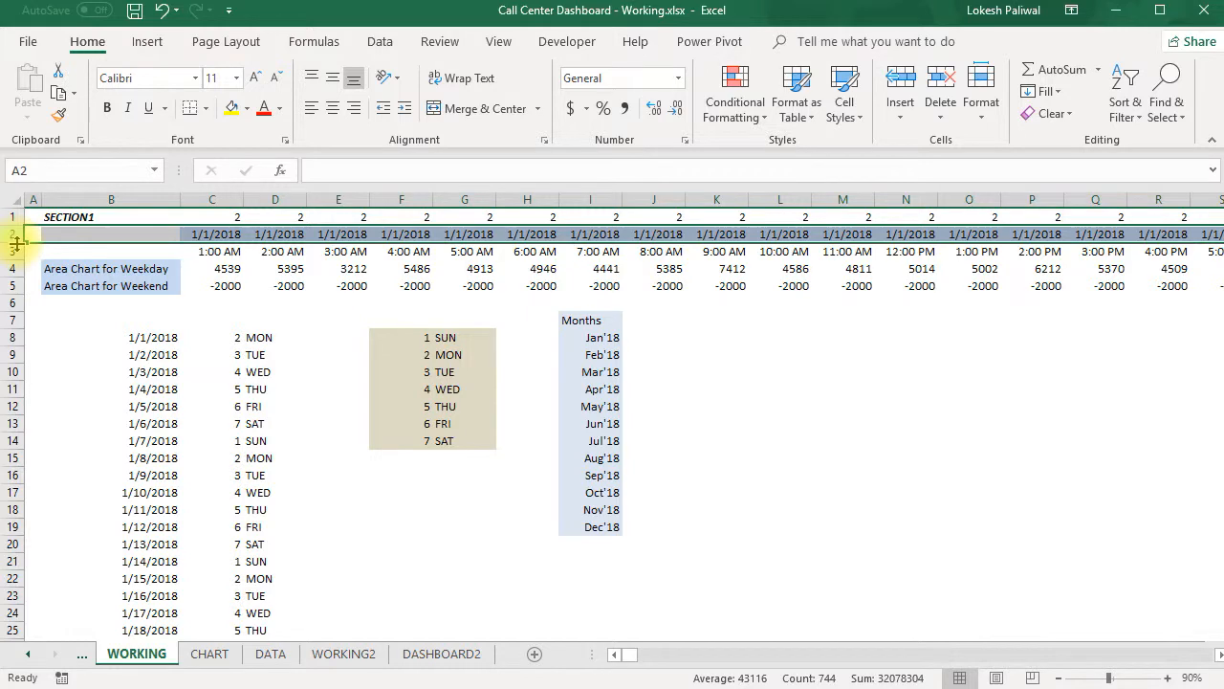
key(ctrl+c)
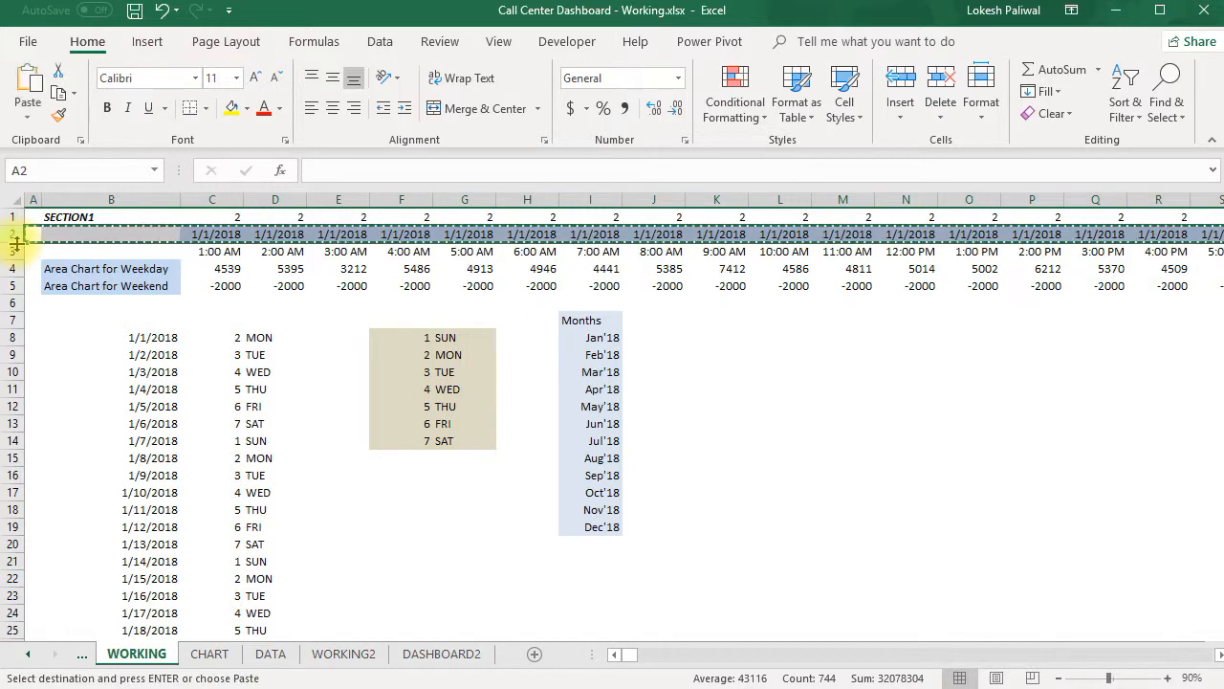
click(345, 653)
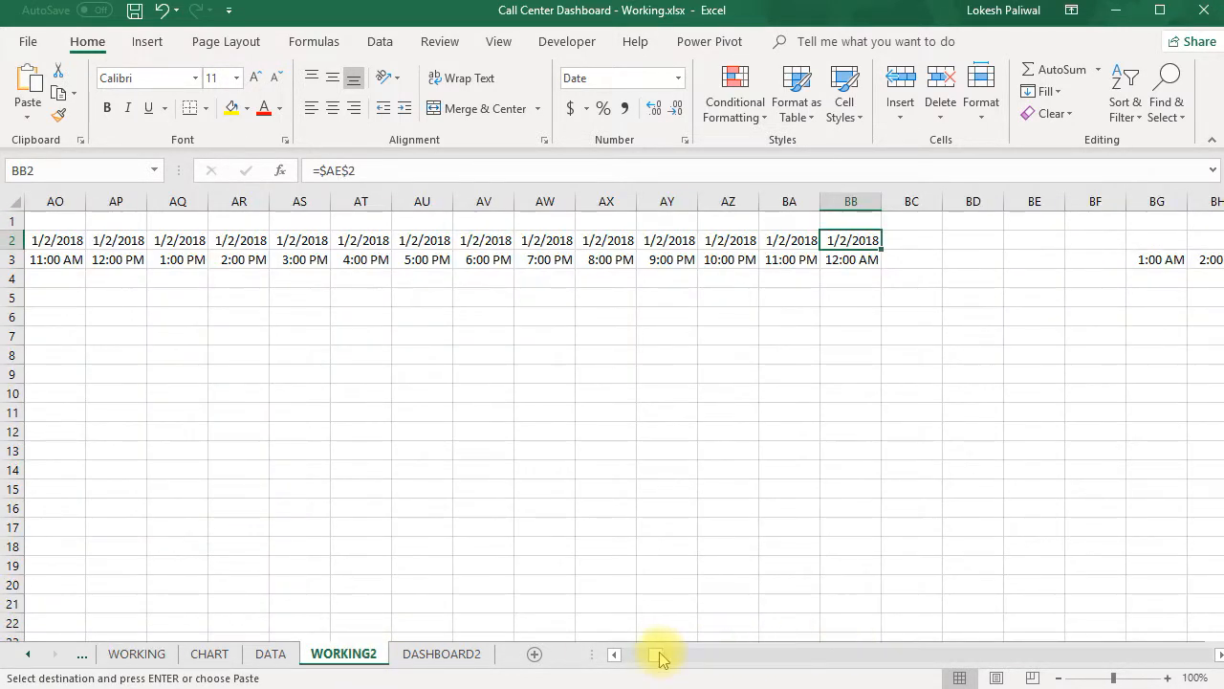
drag(660, 658, 623, 653)
click(44, 241)
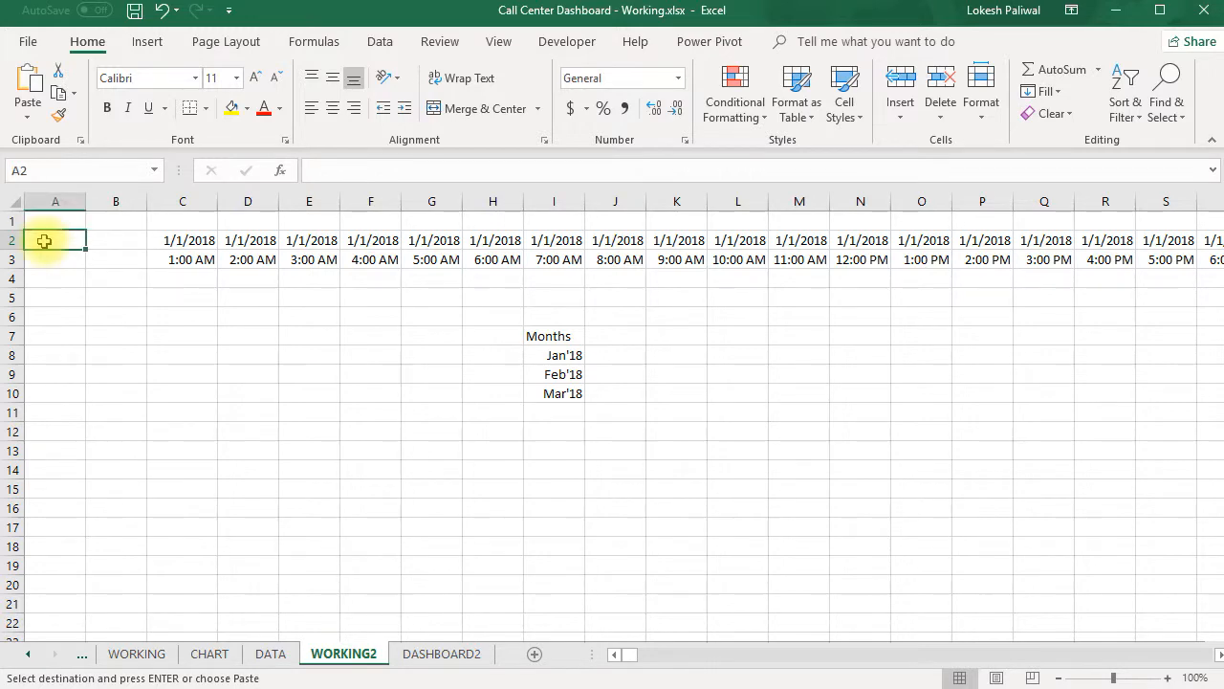
right_click(44, 241)
click(107, 348)
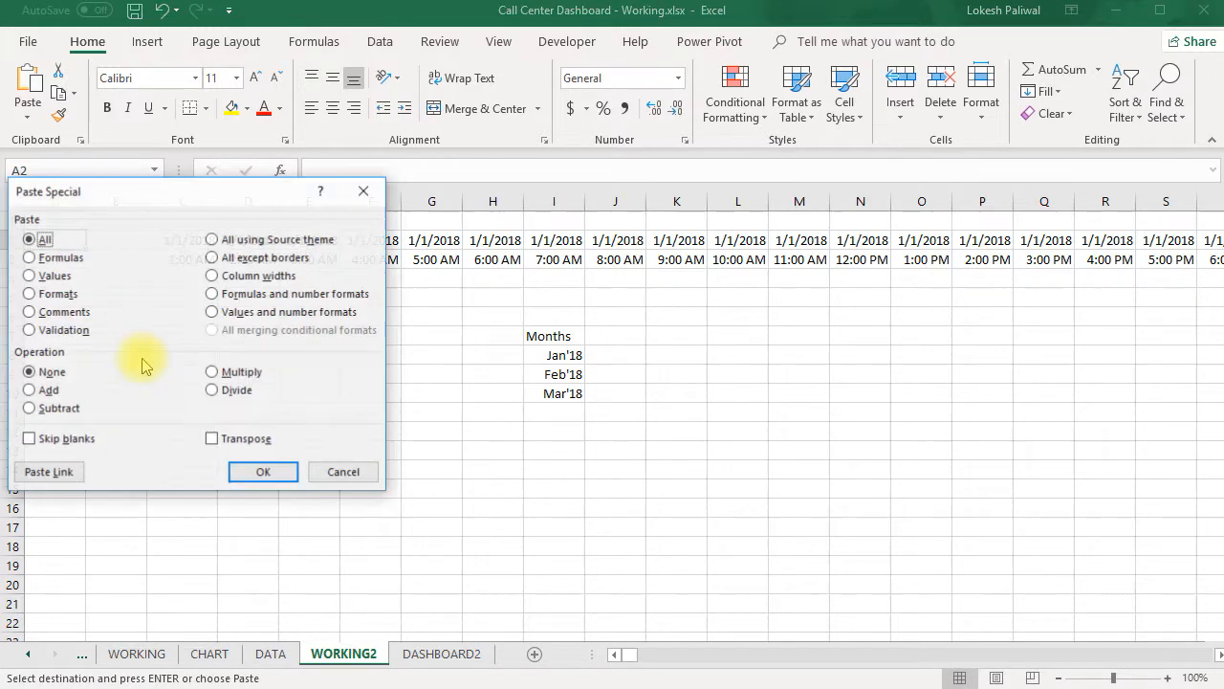
click(30, 257)
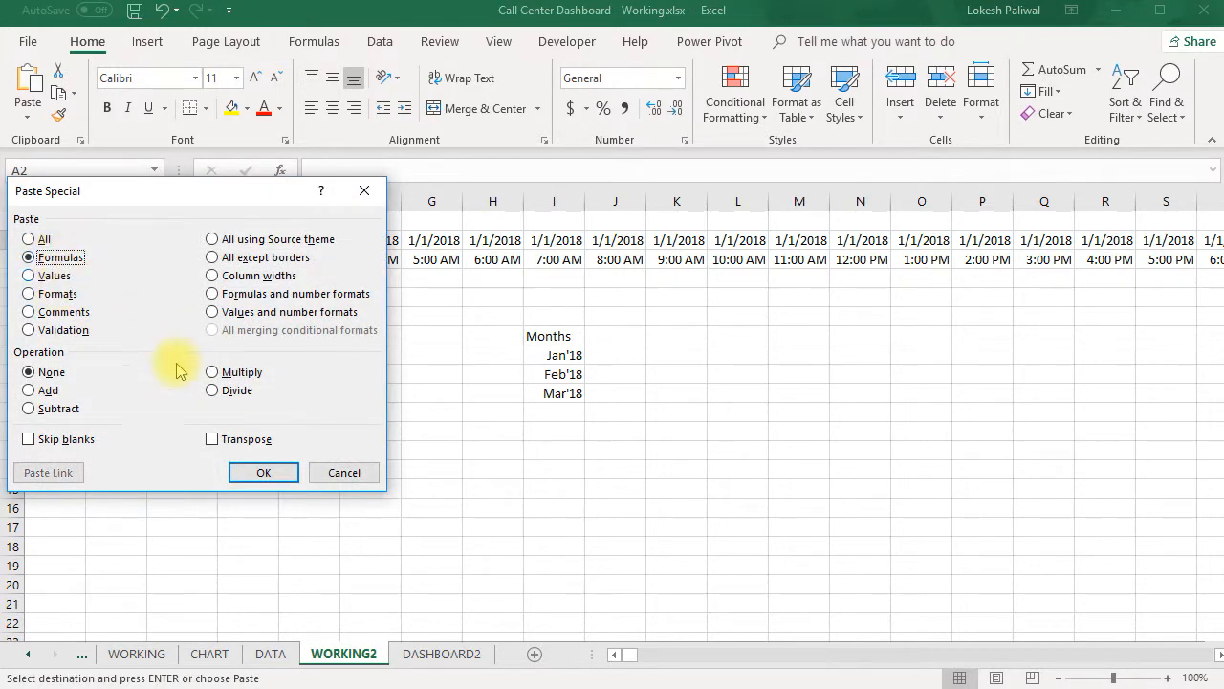
click(258, 472)
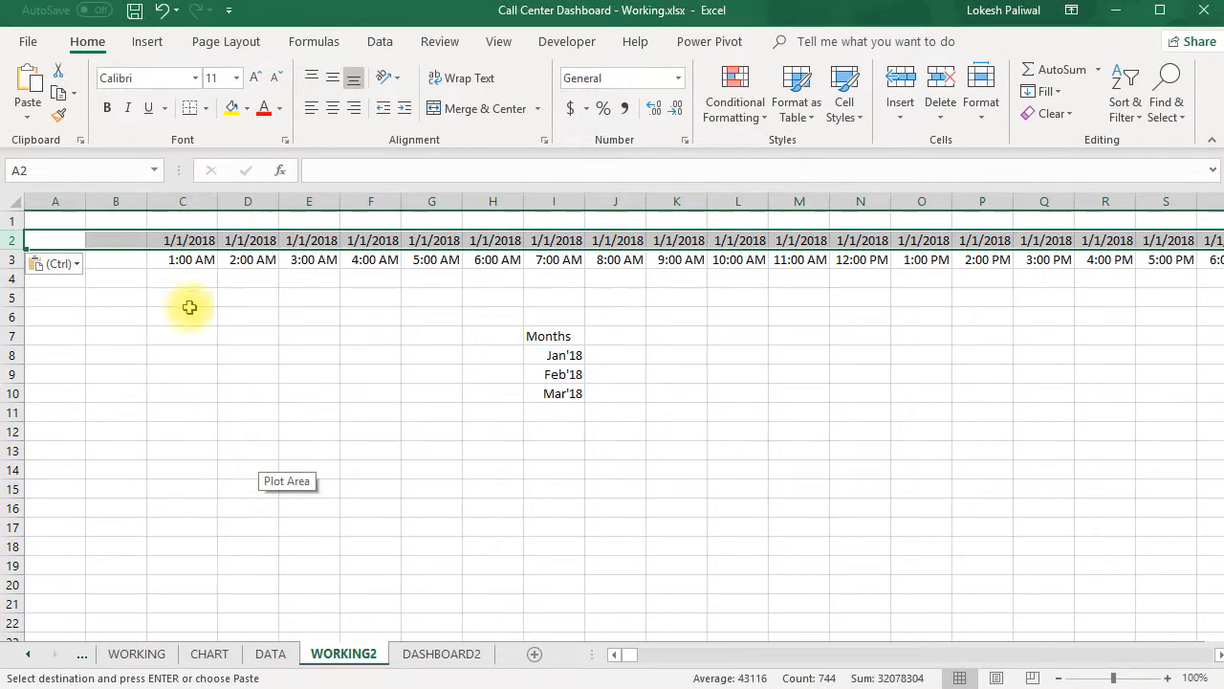
- Replace the pasted reference in C2 of WORKING2 with =DASHBOARD2!P1
click(182, 241)
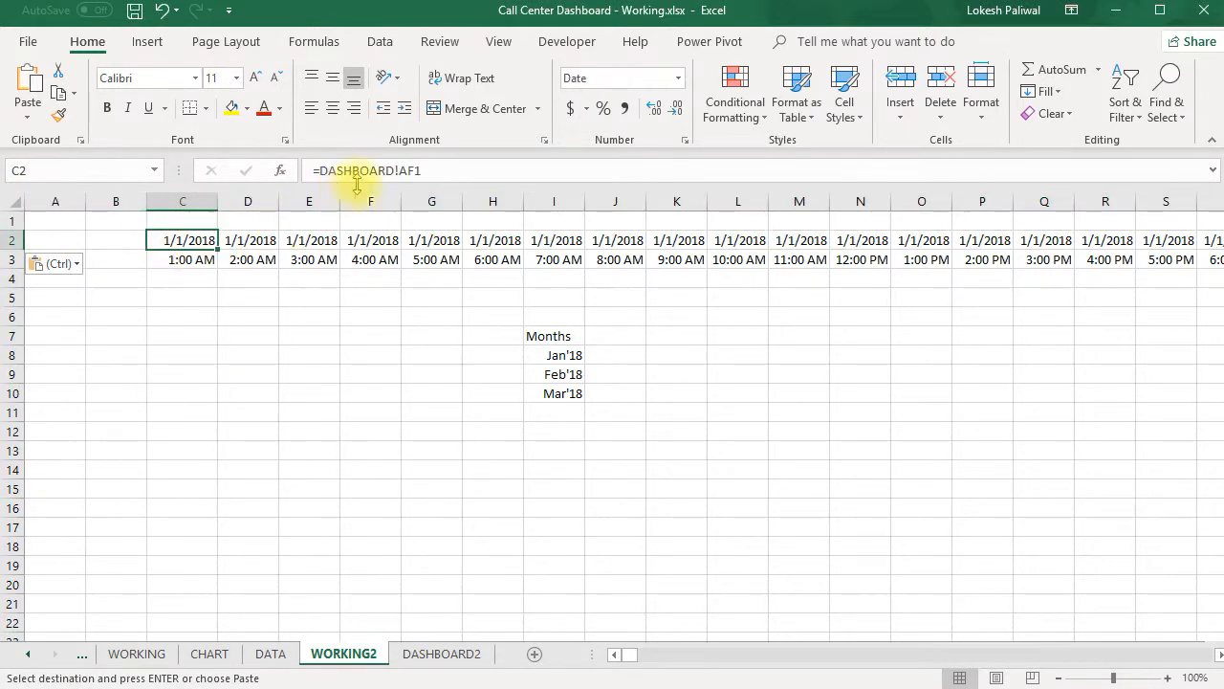
drag(426, 170, 321, 173)
key(BackSpace)
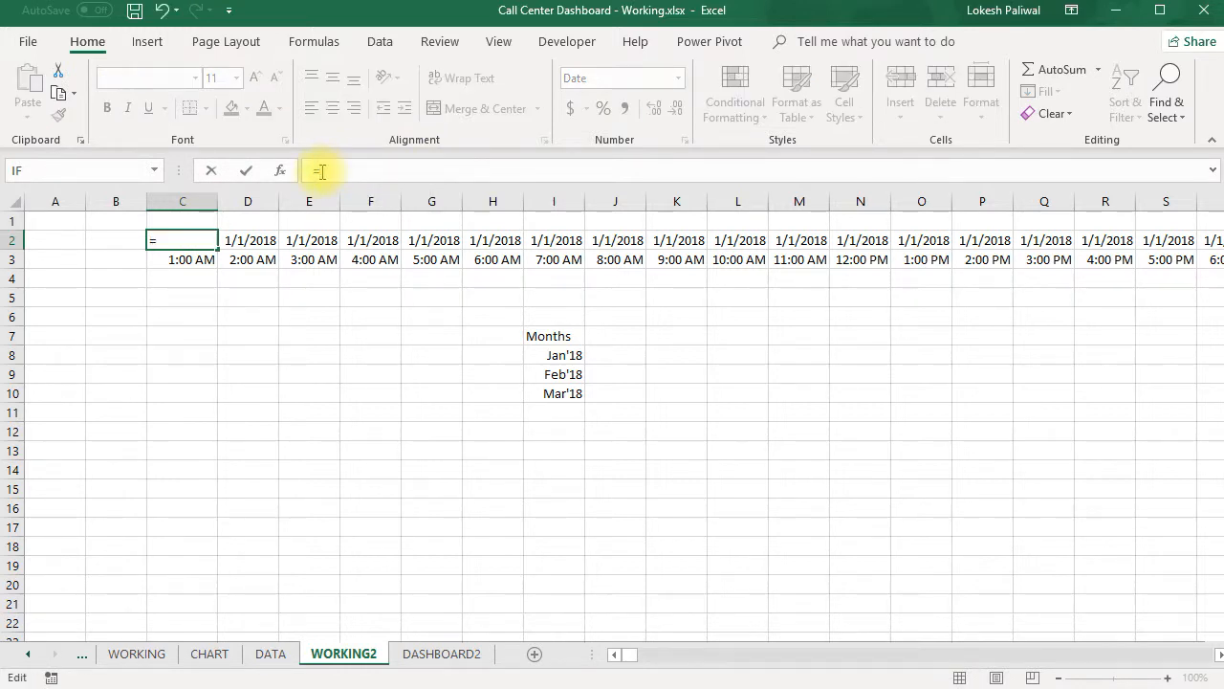
click(456, 658)
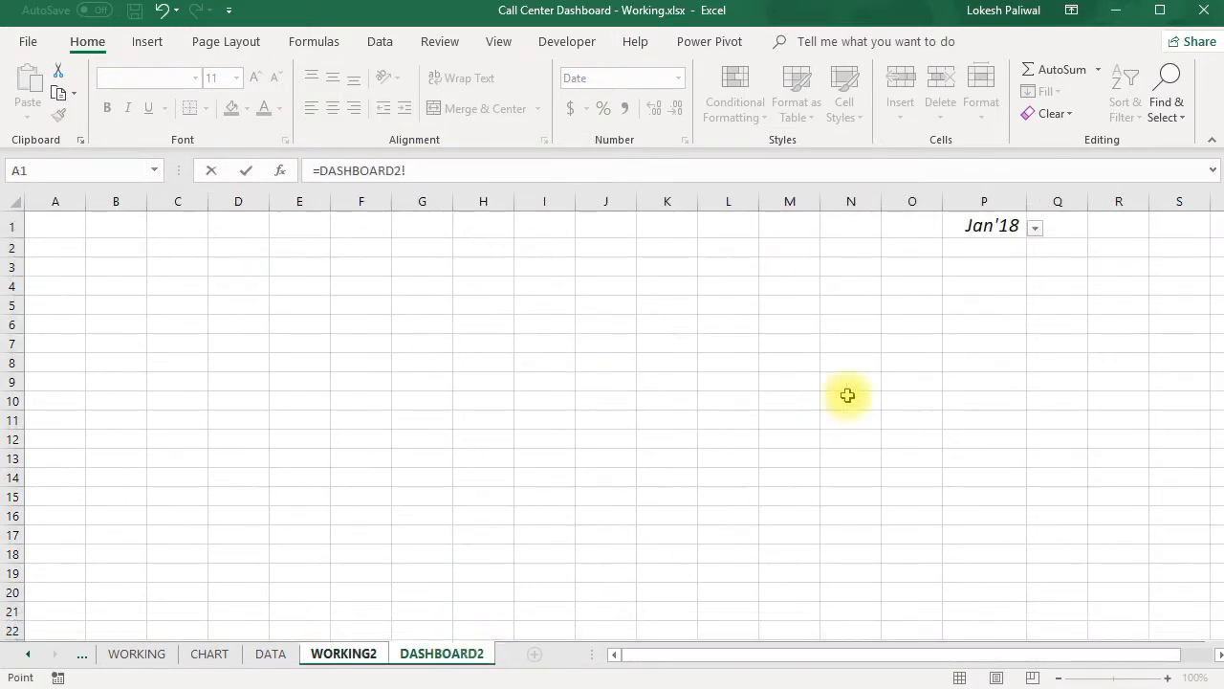
click(984, 248)
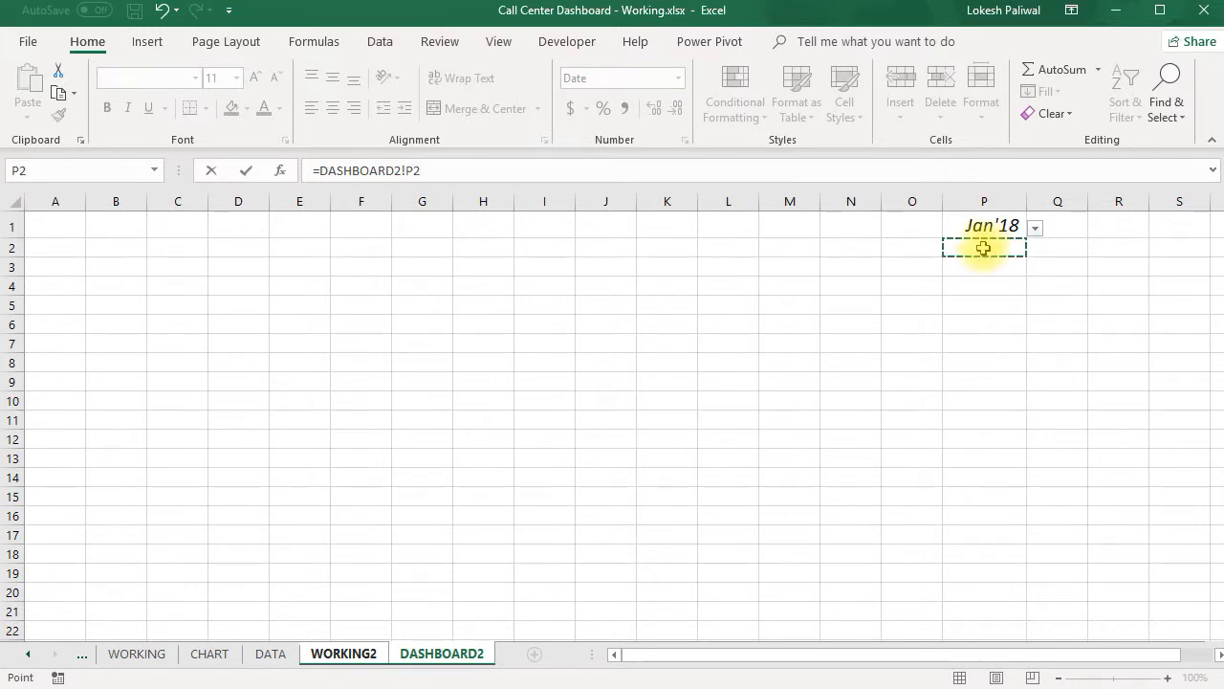
key(Up)
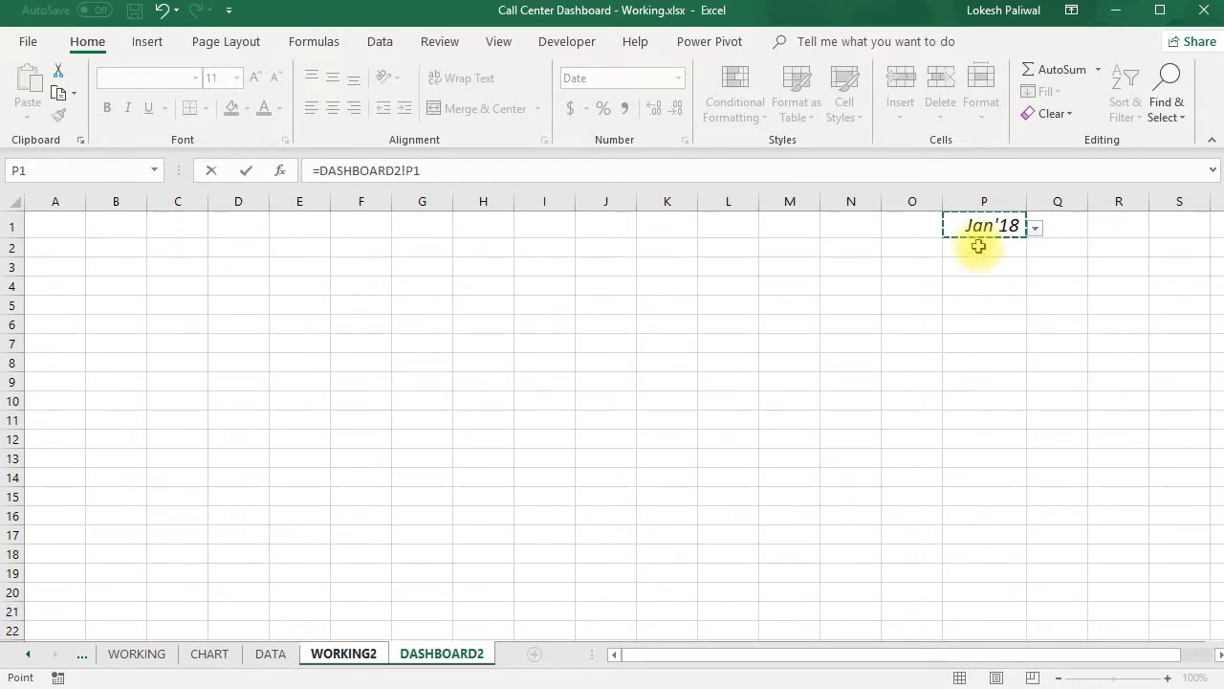
key(Return)
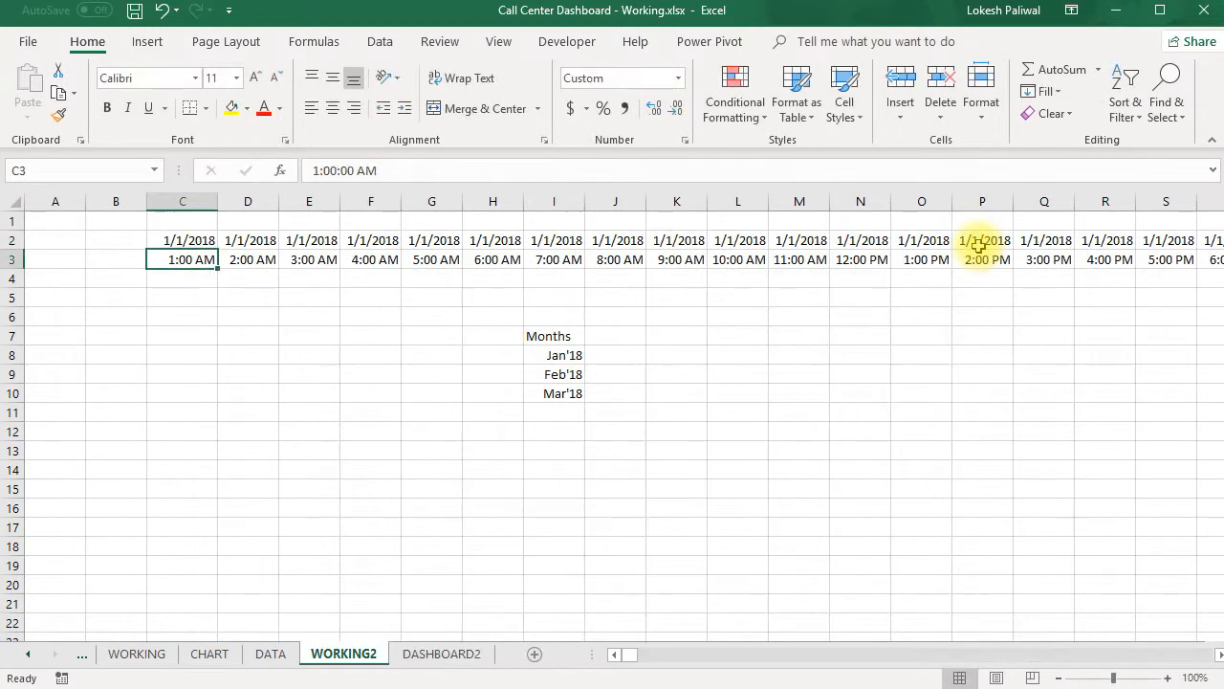
- Examine the pasted date formulas in row 2 of WORKING2 at the day-block boundaries from C2 through BG2
click(186, 240)
key(Right)
key(Right)
key(Right)
key(Right)
key(Right)
key(Right)
key(Right)
key(Right)
key(Right)
key(Right)
key(Right)
key(Right)
key(Right)
key(Right)
key(Right)
key(Right)
key(Right)
key(Right)
key(Right)
key(Right)
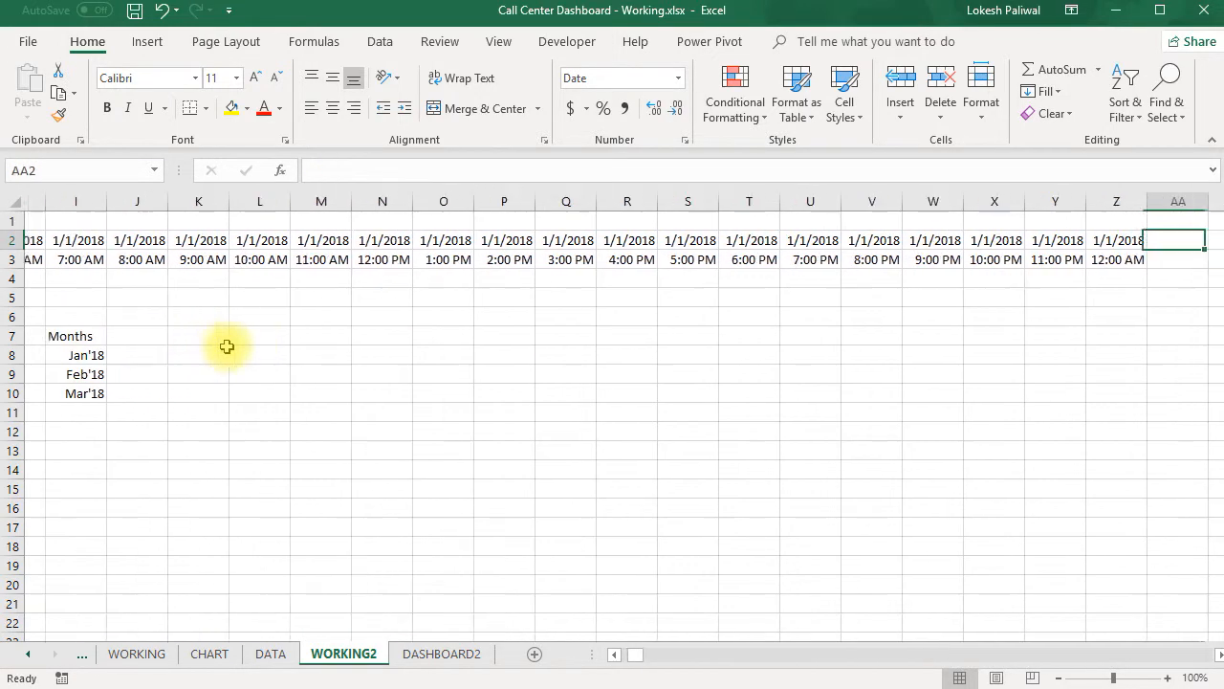
key(Left)
key(Left)
key(Left)
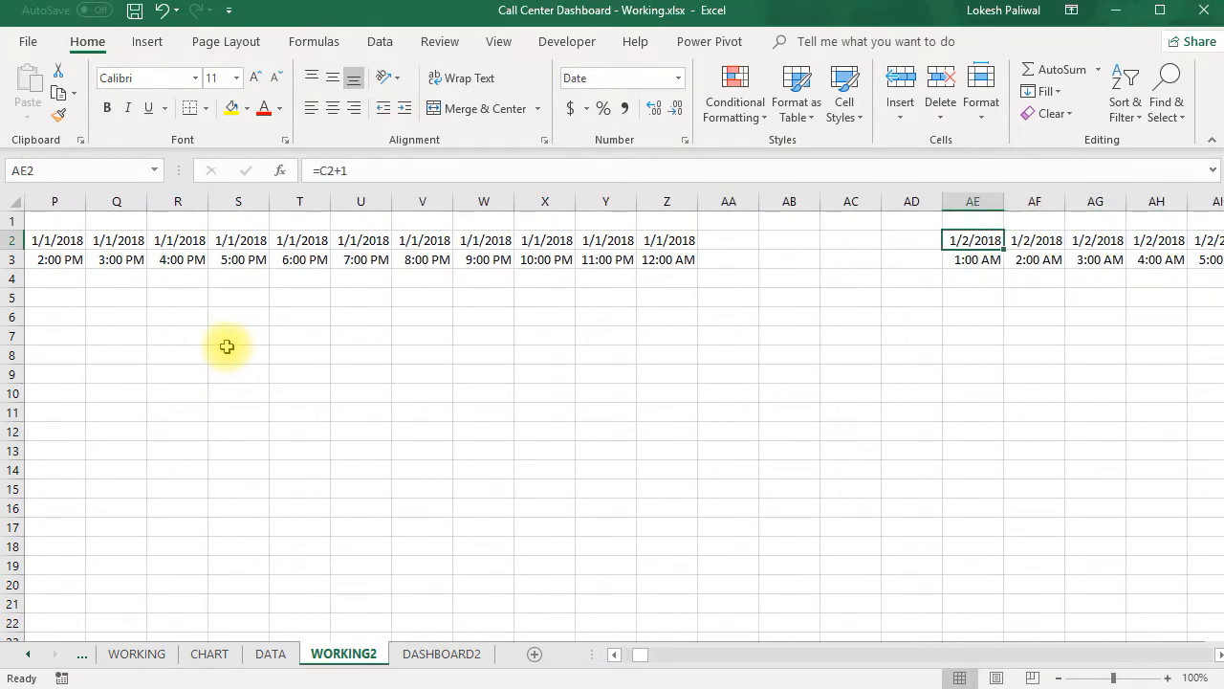
key(Right)
key(Right)
key(Right)
key(Right)
key(Right)
key(Right)
key(Right)
key(Right)
key(Right)
key(Right)
key(Right)
key(Right)
key(Right)
key(Right)
key(Right)
key(Right)
key(Right)
key(Right)
key(Right)
key(Right)
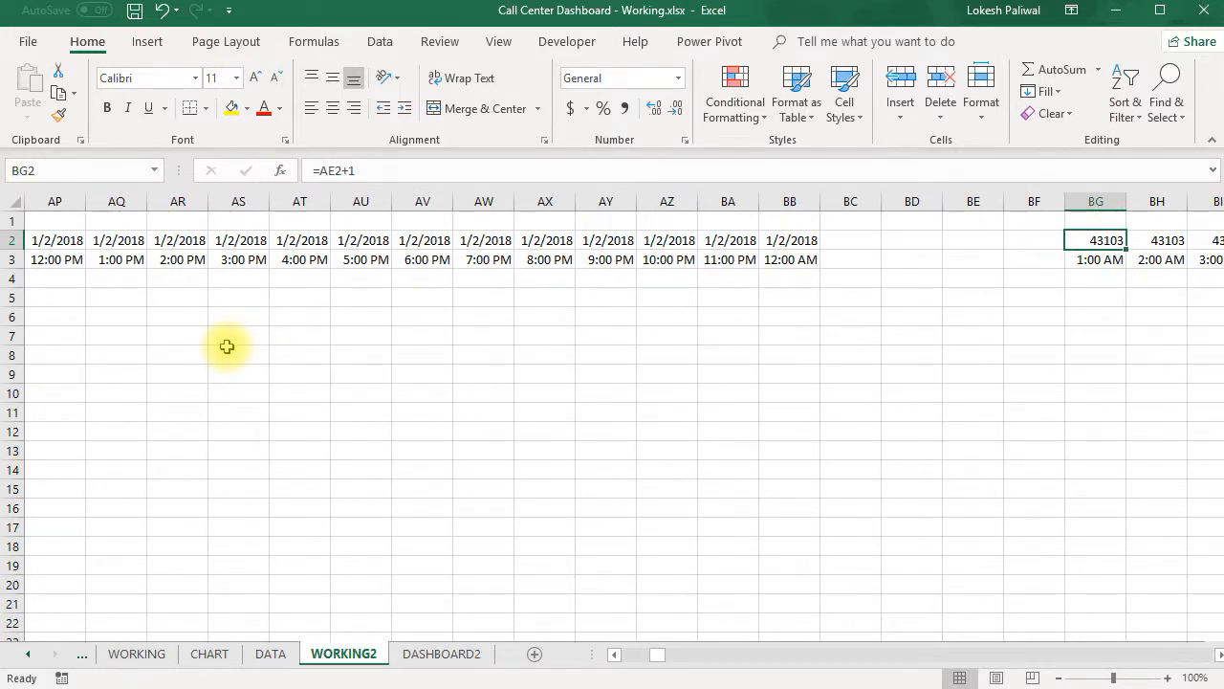
key(Left)
key(Left)
key(Left)
key(Left)
key(Left)
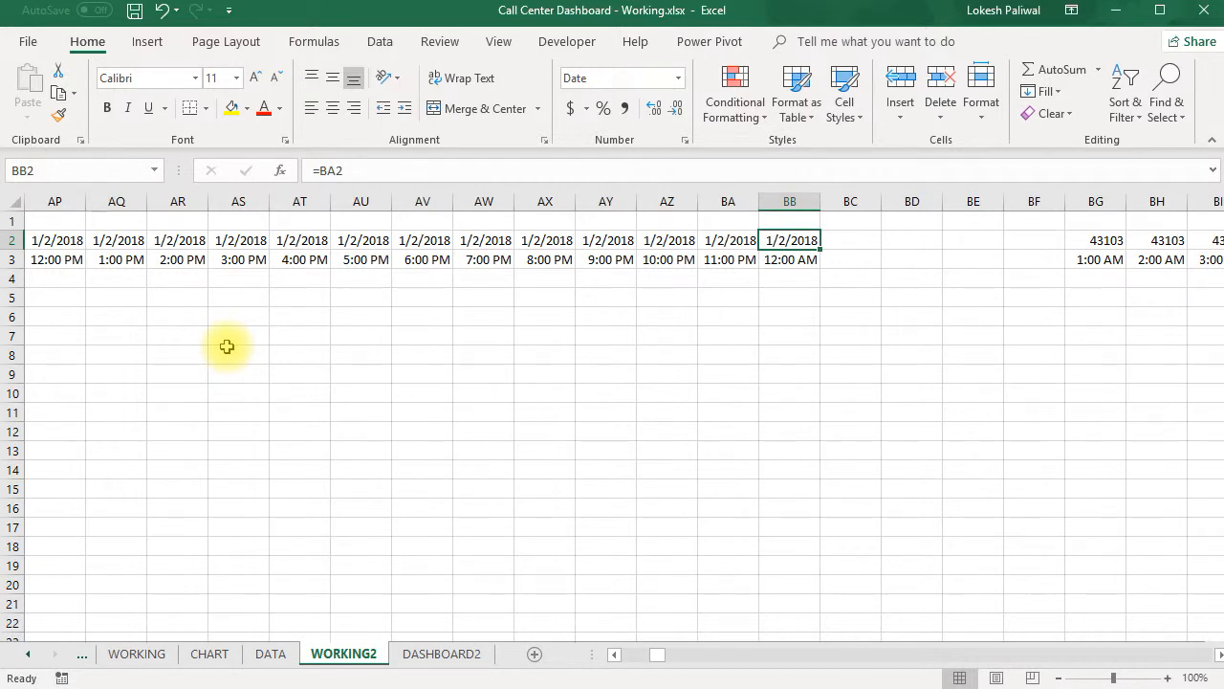
- Format the entire row 2 of WORKING2 as Short Date
click(6, 241)
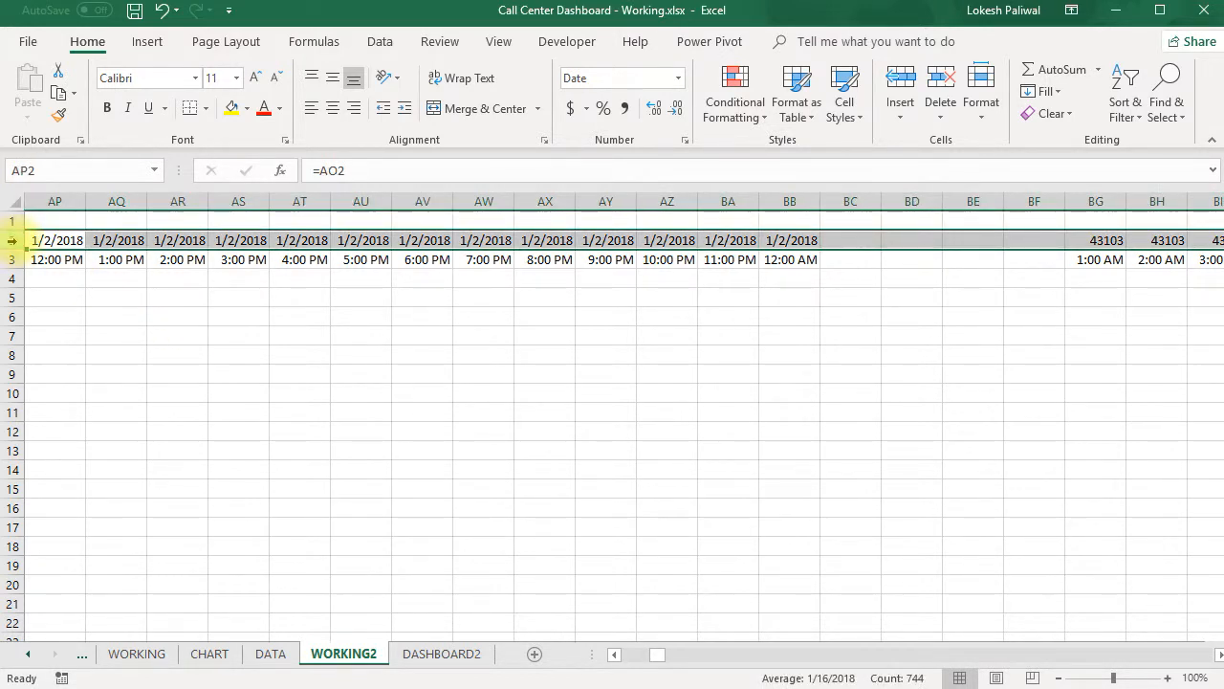
click(678, 78)
click(656, 280)
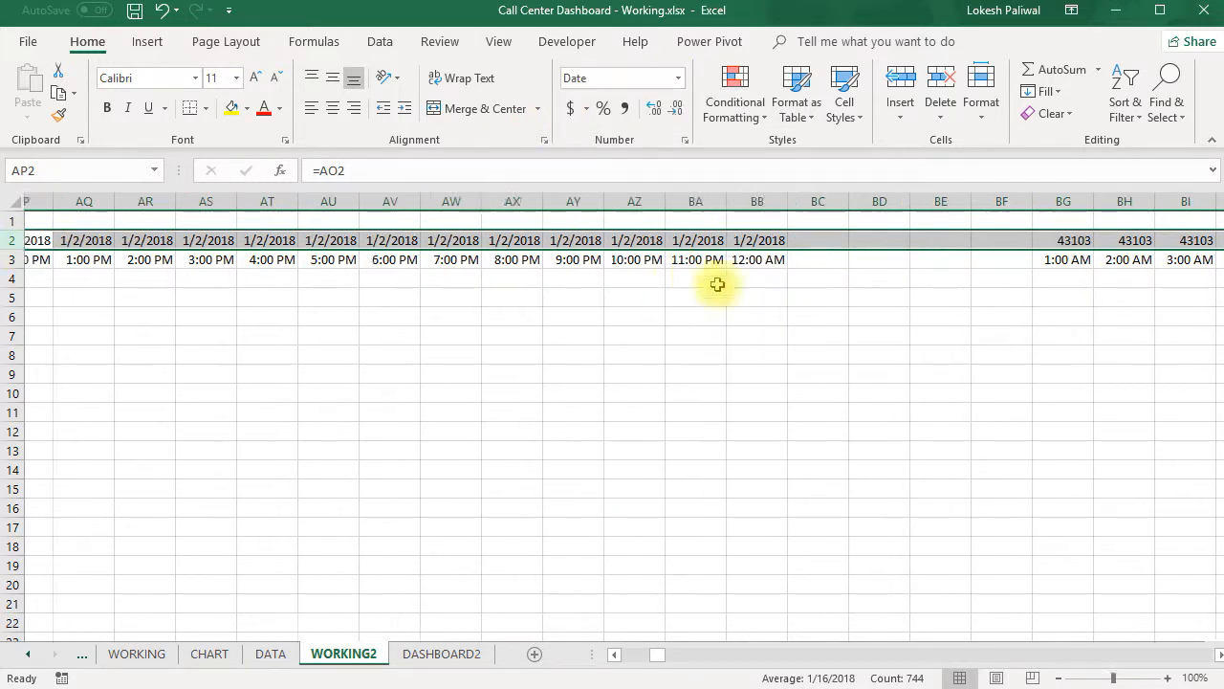
- Examine the dates in row 2 of WORKING2 across the day blocks from BG2 onward and return to the start of the grid
click(1119, 239)
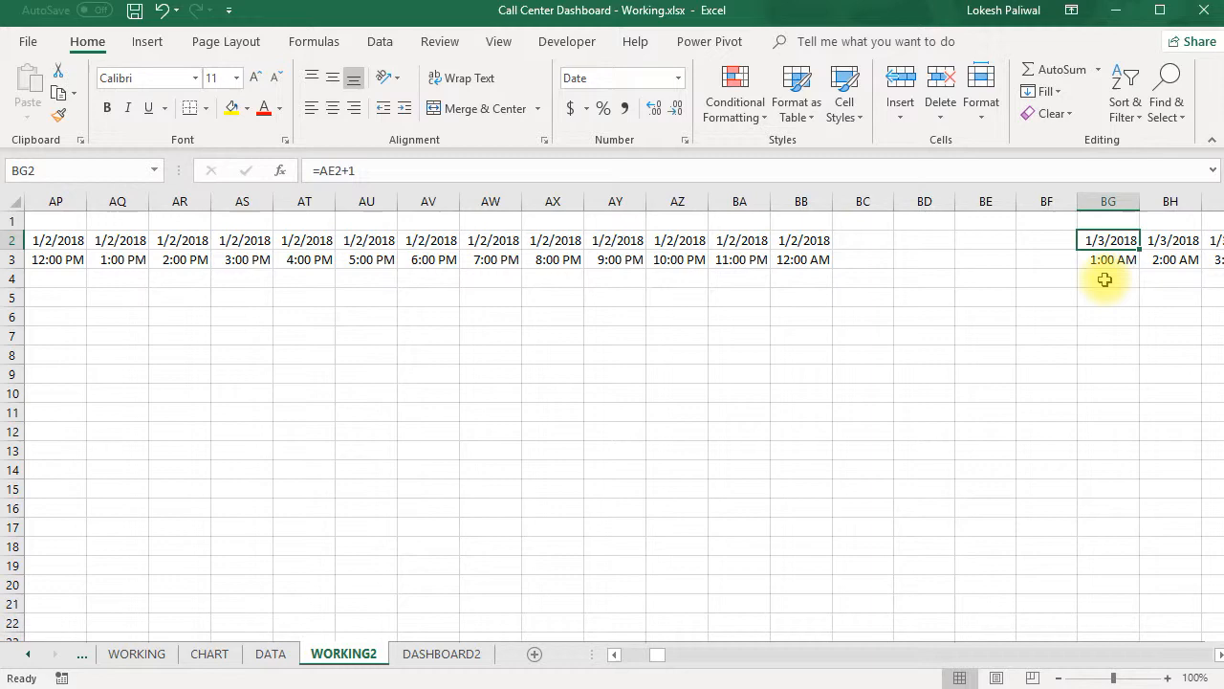
key(Right)
key(Right)
key(Right)
key(Right)
key(Right)
key(Right)
key(Right)
key(Right)
key(Right)
key(Right)
key(Right)
key(Right)
key(Right)
key(Right)
key(Right)
key(Right)
key(Right)
key(Right)
key(Right)
key(Right)
key(Right)
key(Right)
key(Right)
key(Right)
key(Right)
key(Right)
key(Right)
key(Right)
key(Right)
key(Right)
key(Right)
key(Right)
key(Right)
key(Right)
key(Right)
key(Right)
key(Right)
key(Right)
key(Right)
key(Right)
key(Right)
key(Right)
key(Right)
key(Right)
key(Right)
key(Right)
key(Right)
key(Right)
key(Right)
key(Right)
key(Right)
key(Right)
key(Right)
key(Right)
key(Right)
key(Right)
key(Right)
key(Right)
key(Right)
key(Right)
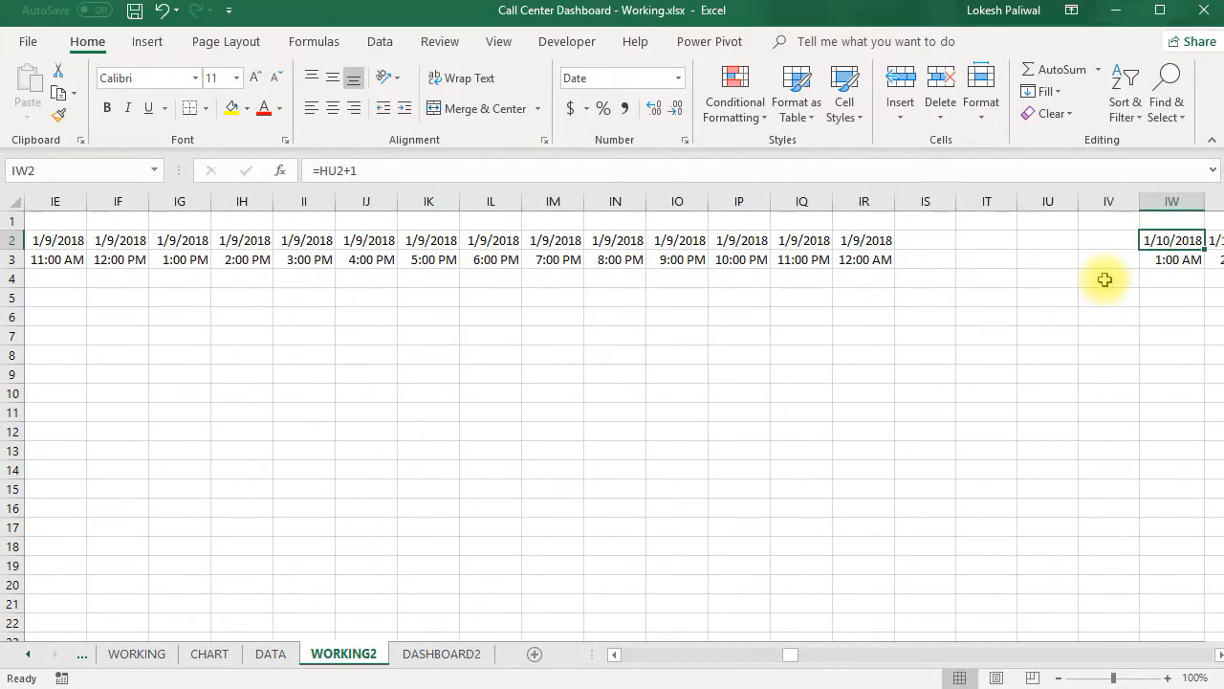
key(Right)
key(Right)
key(Right)
key(Right)
key(Right)
key(Right)
key(Right)
key(Right)
key(Right)
key(Right)
key(Right)
key(Right)
key(Right)
key(Right)
key(Right)
key(Right)
key(Right)
key(Right)
key(Right)
key(Right)
key(Left)
key(Left)
key(Left)
key(Left)
key(Left)
key(Left)
key(Left)
key(Left)
key(Left)
key(Left)
key(Left)
key(Left)
key(Left)
key(Left)
key(Left)
key(Left)
key(Left)
key(Left)
key(Left)
key(Left)
key(Left)
key(Left)
key(Left)
key(Left)
key(Left)
key(Left)
key(Left)
key(Left)
key(Left)
key(Left)
key(Left)
key(Left)
key(Left)
key(Left)
key(Left)
key(Left)
key(Left)
key(Left)
key(Left)
key(Left)
key(Left)
key(Left)
key(Left)
key(Left)
key(Left)
key(Left)
key(Left)
key(Left)
key(Left)
key(Left)
key(Left)
key(Left)
key(Left)
key(Left)
key(Left)
key(Left)
key(Left)
key(Left)
key(Left)
key(Left)
key(Down)
key(Down)
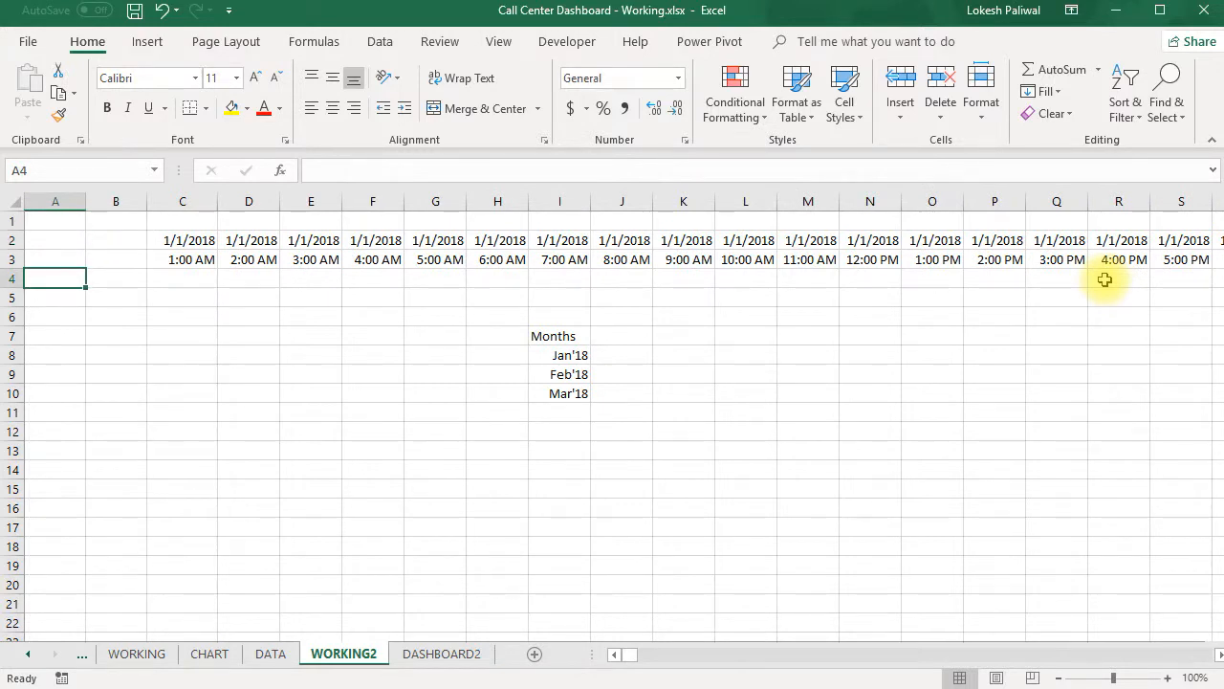
- Compare the start time, end time and # of calls columns on the DATA sheet with the first hourly columns of WORKING2
key(Right)
key(Right)
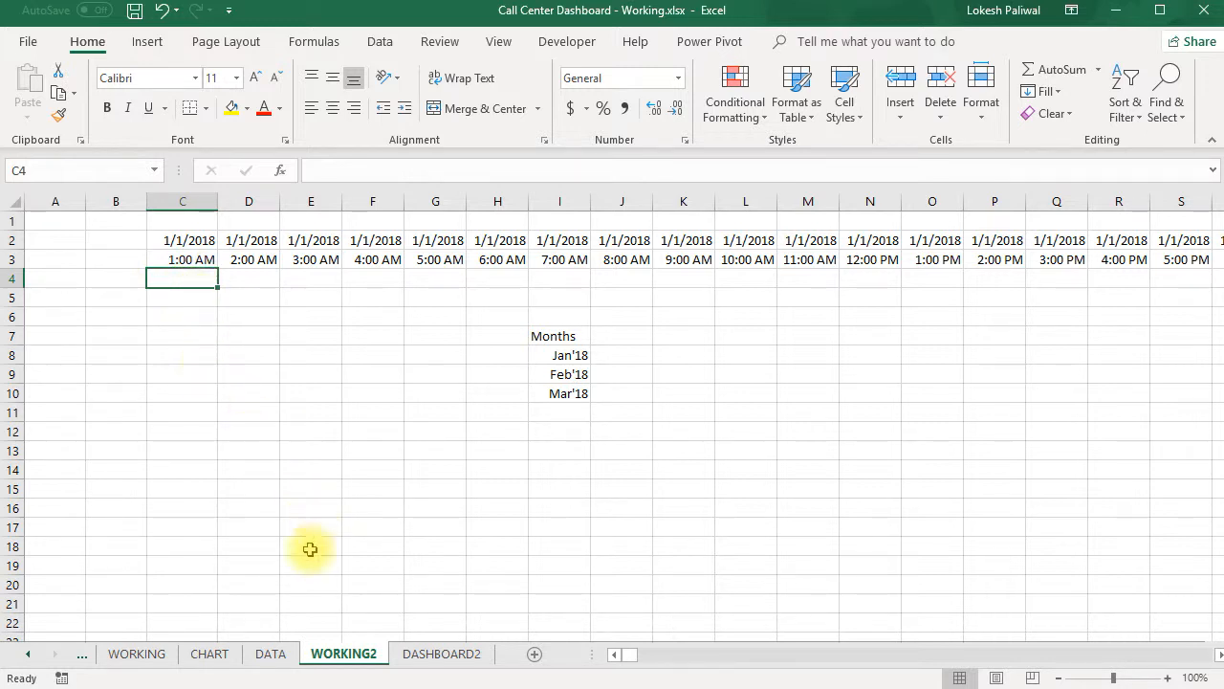
click(271, 653)
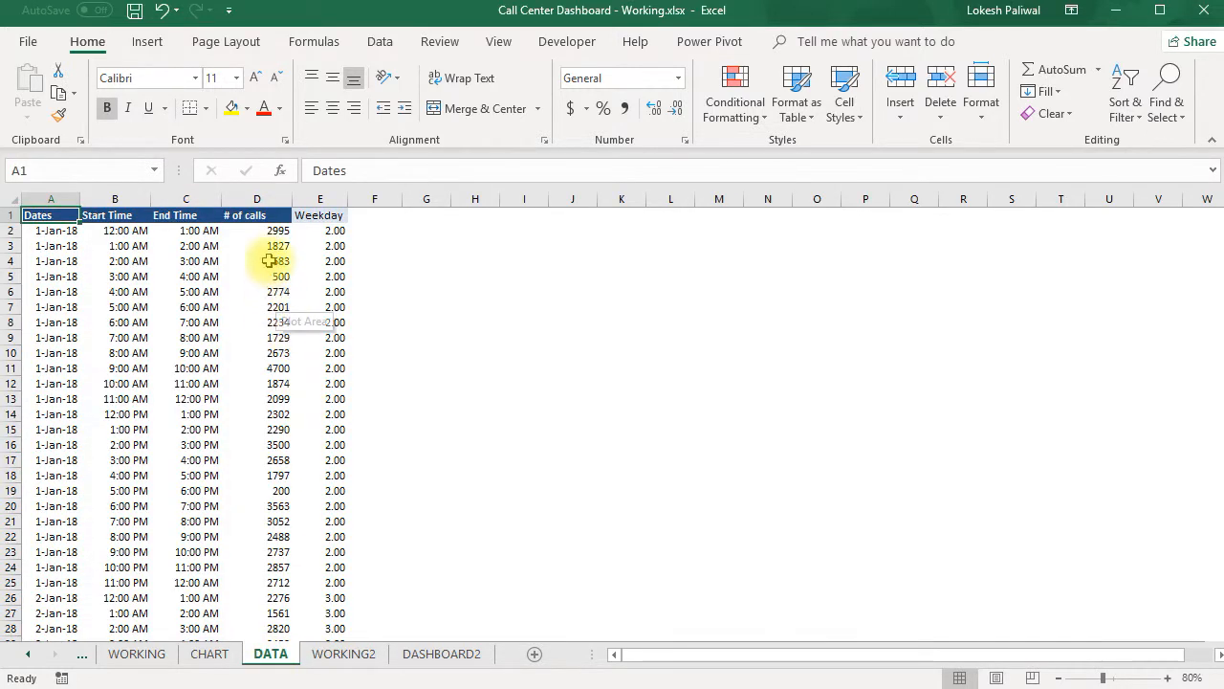
click(254, 233)
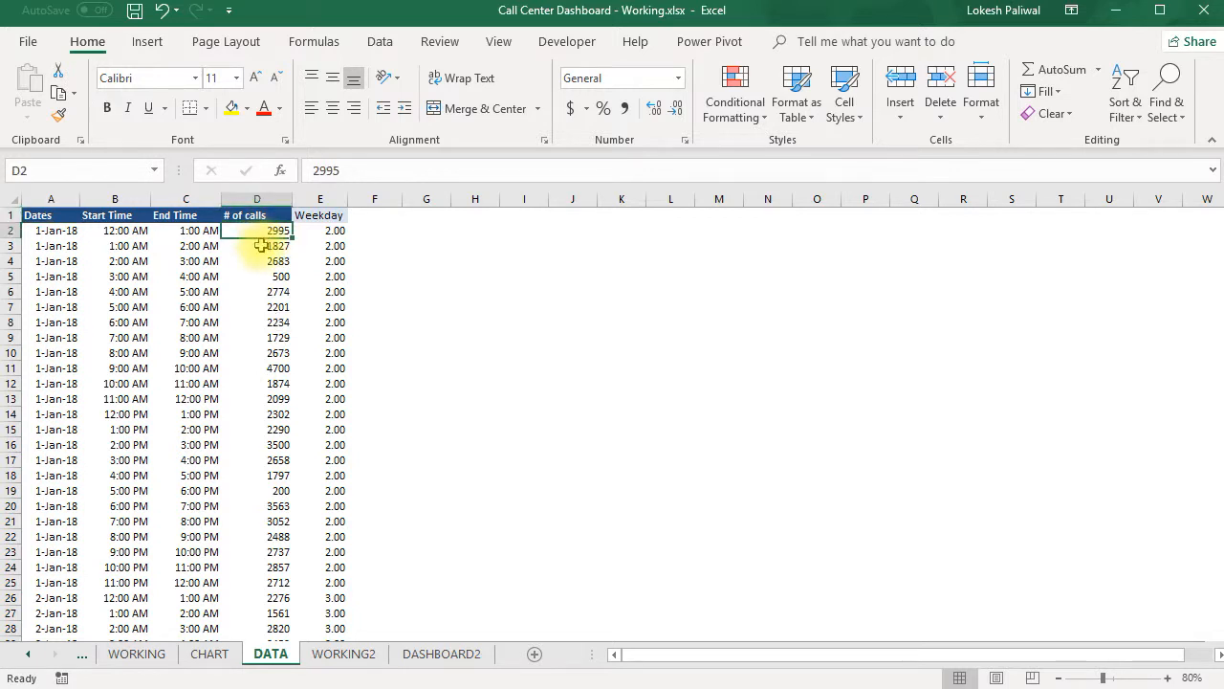
click(125, 248)
click(191, 250)
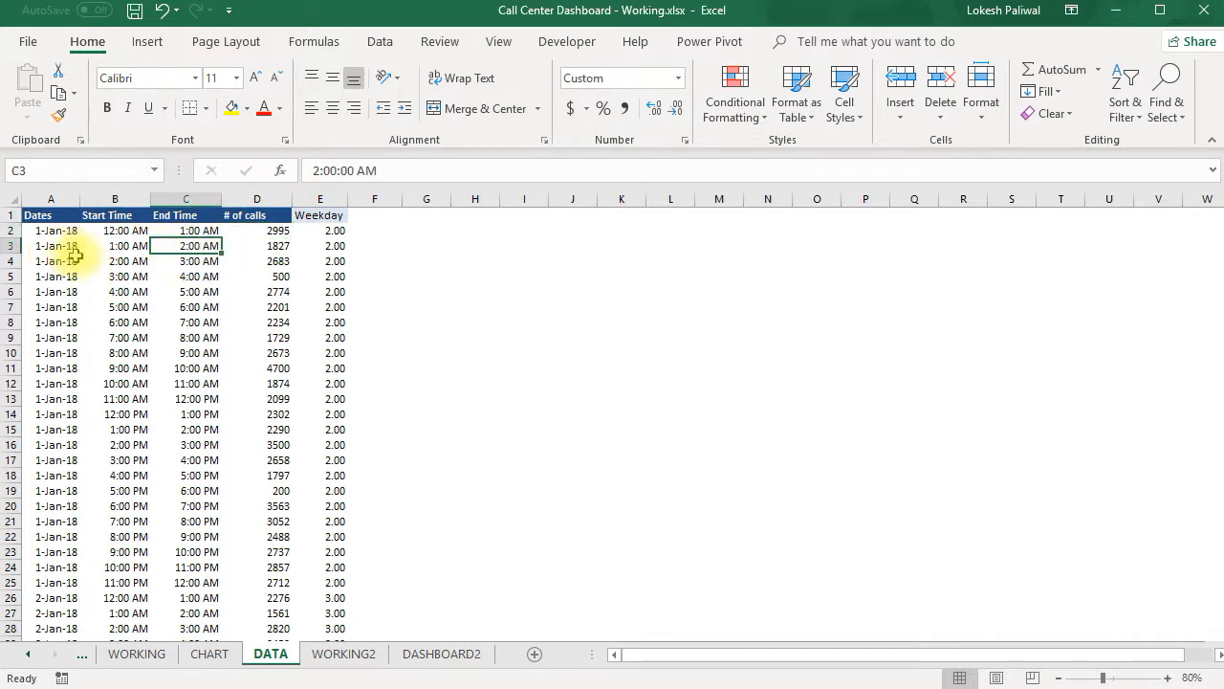
click(373, 658)
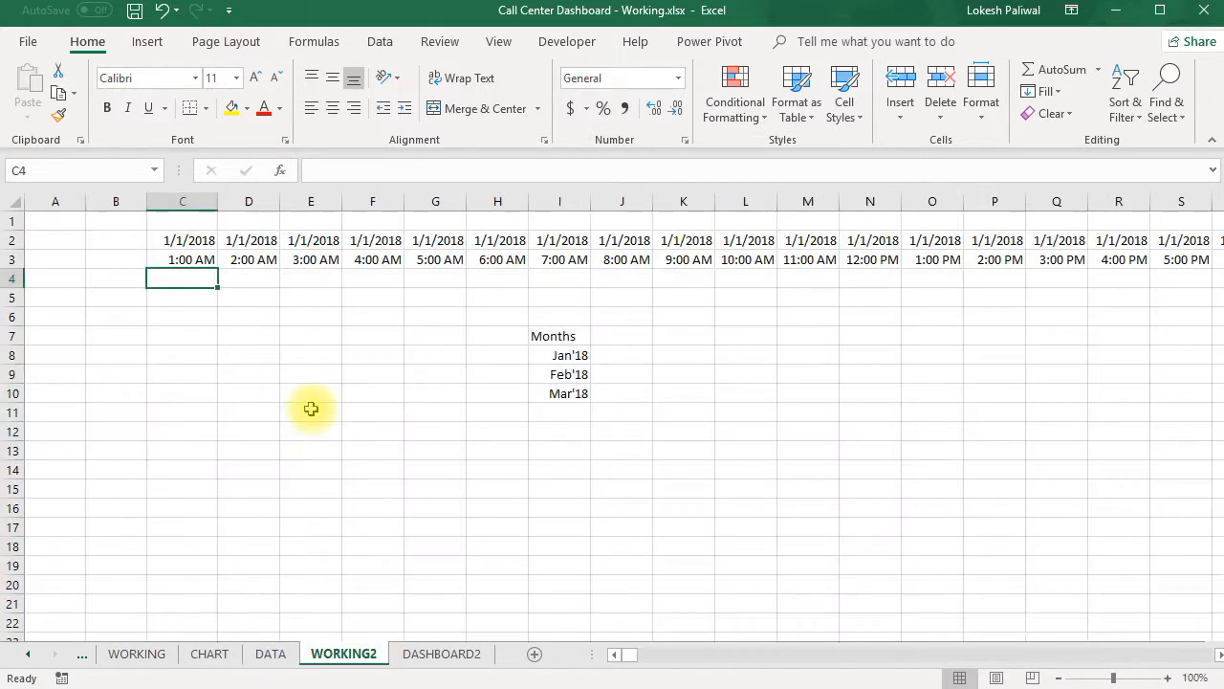
click(254, 277)
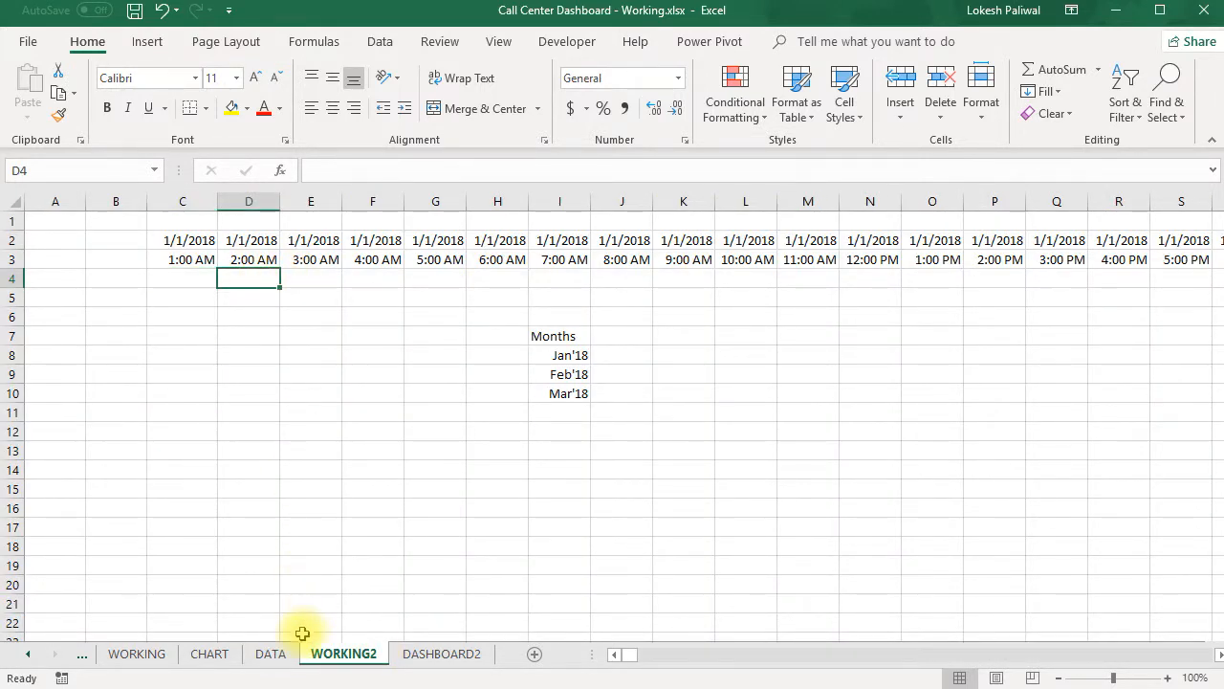
- Start a SUMIFS formula in C4 of WORKING2 with the # of calls column, DATA!$D:$D, as the sum range
click(189, 280)
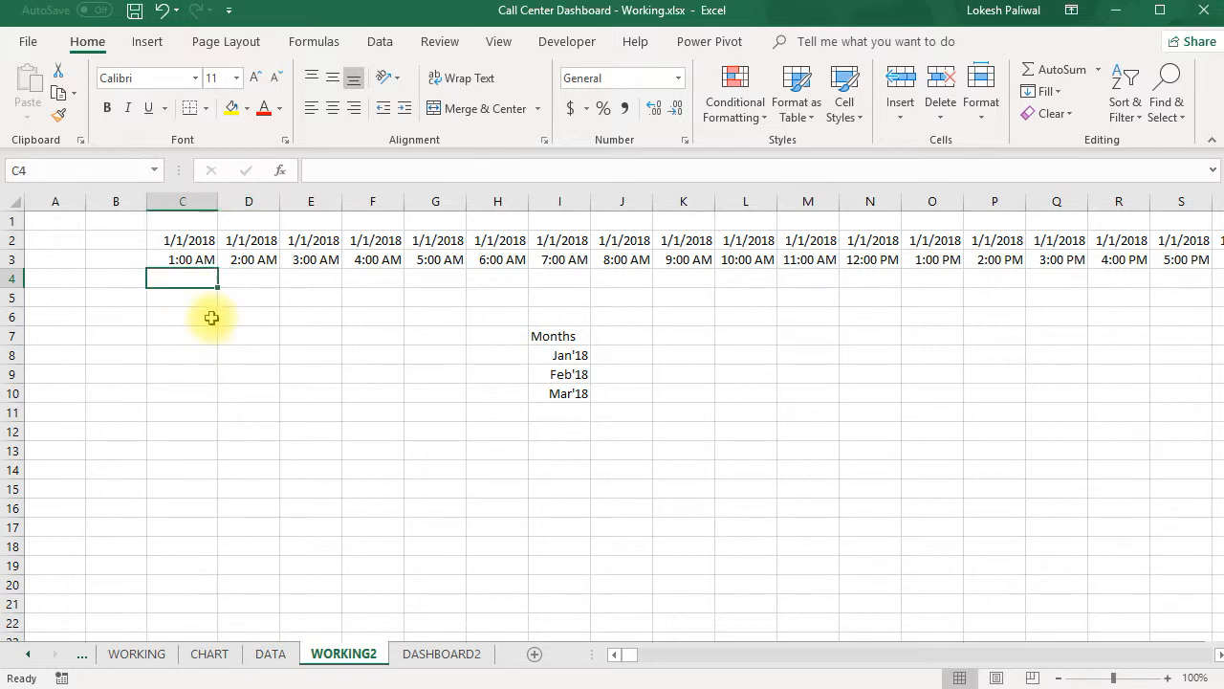
text(=)
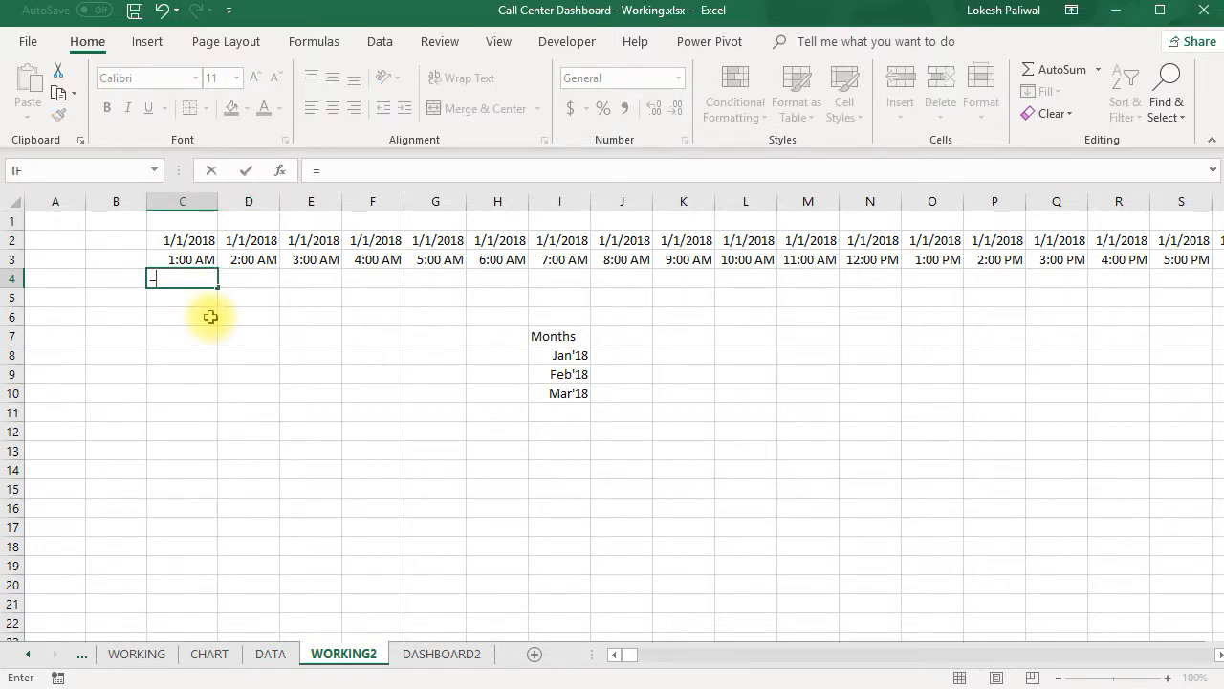
text(sumifs)
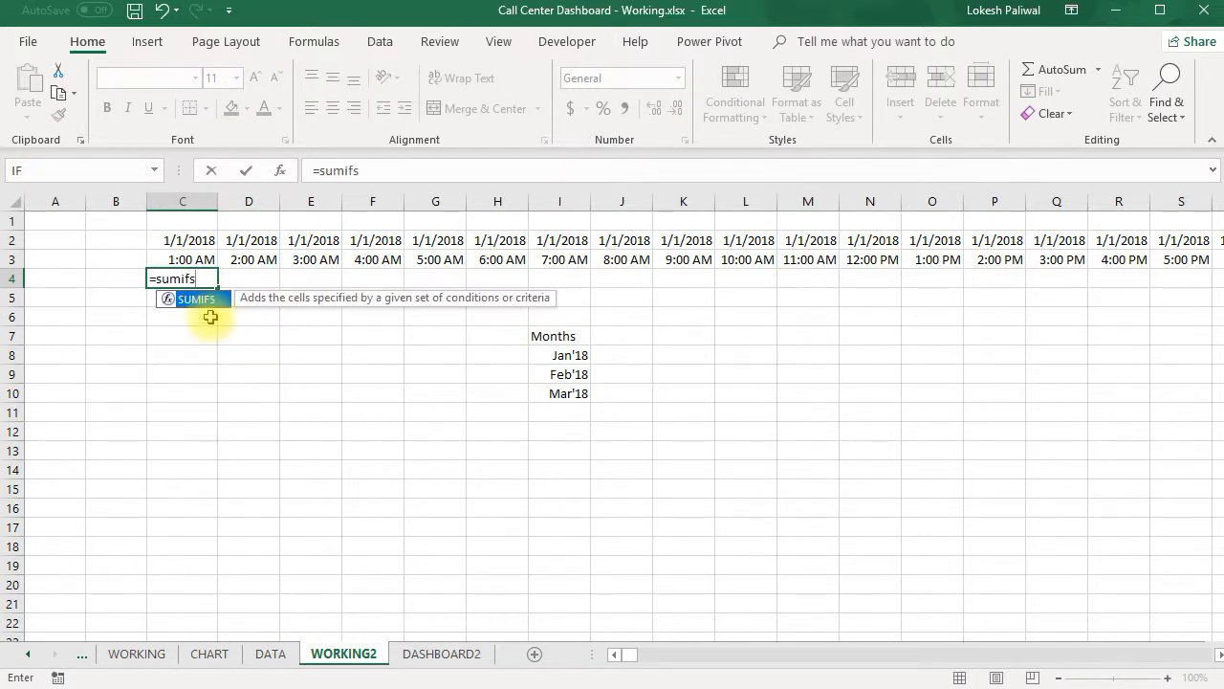
text(()
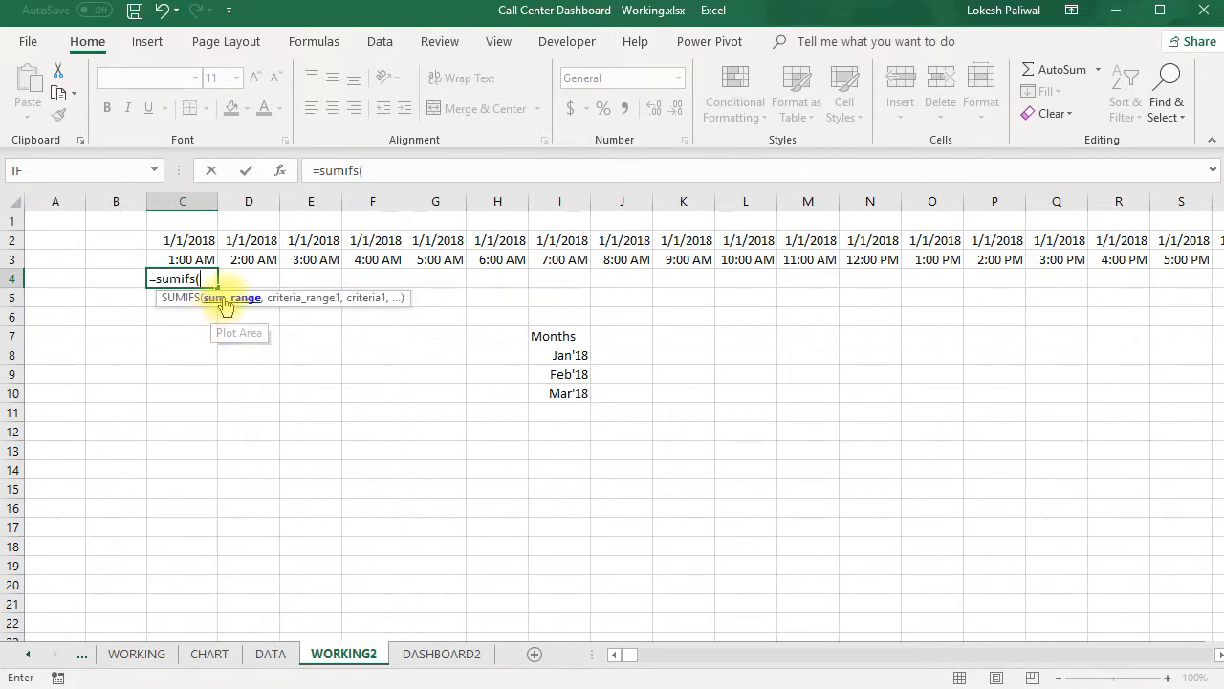
click(274, 651)
click(272, 199)
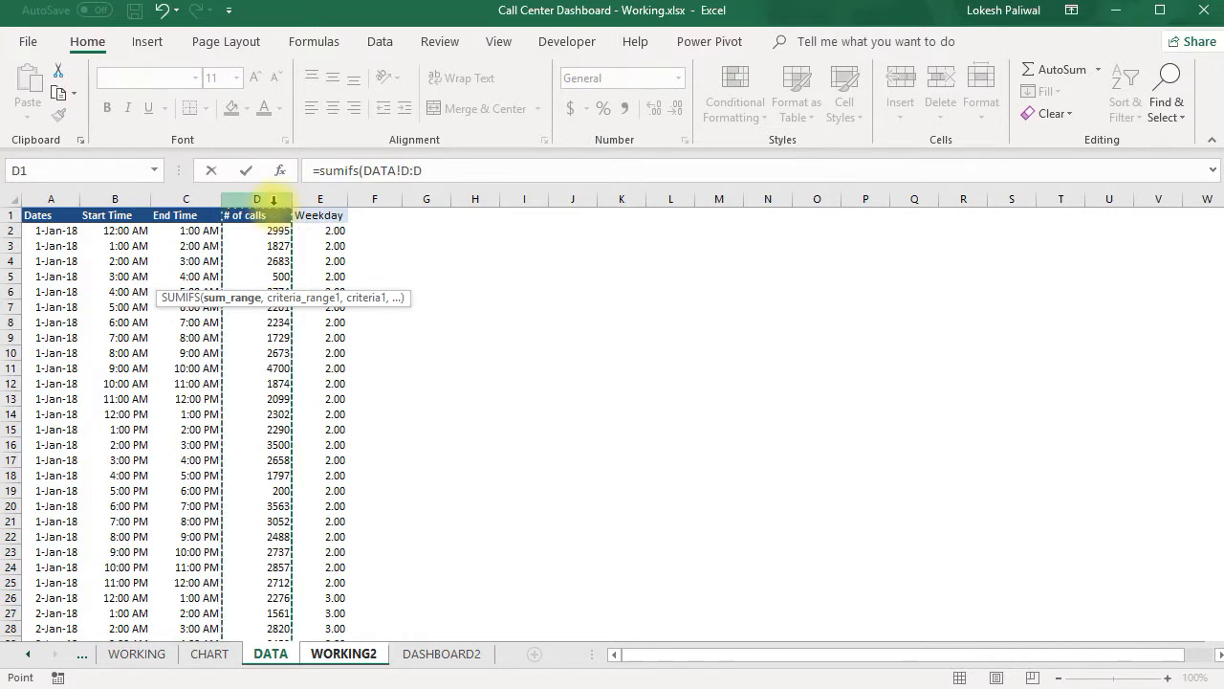
key(F4)
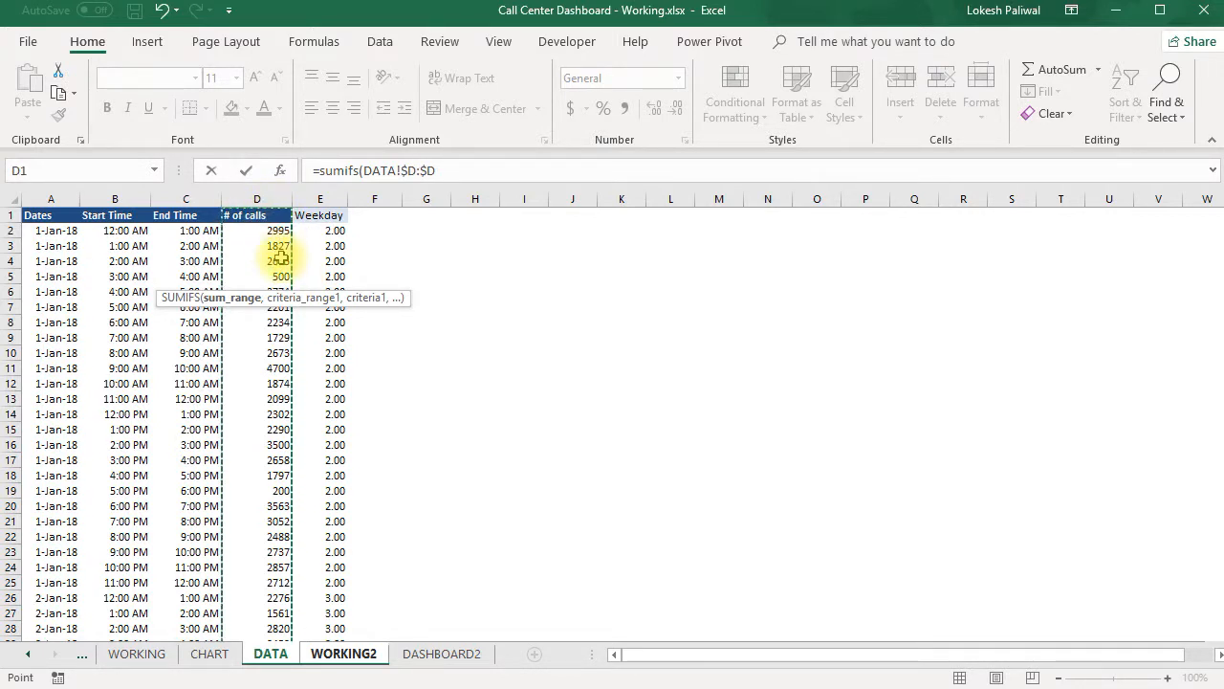
text(,)
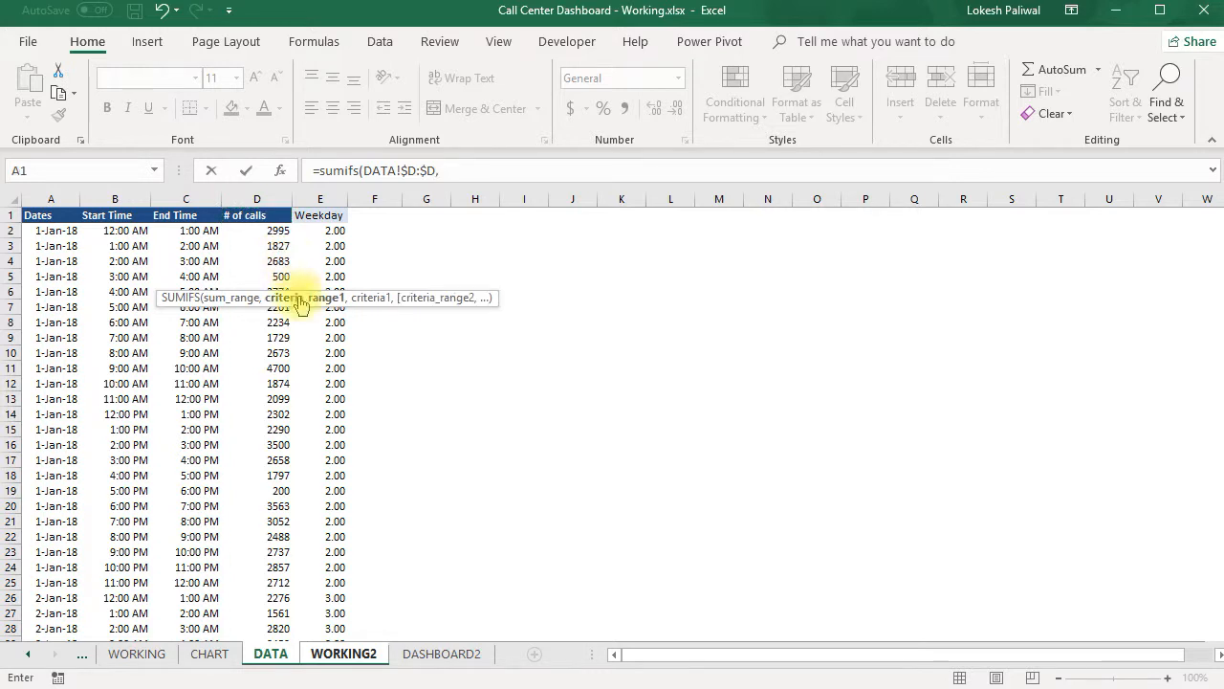
- Add the first SUMIFS condition: start times in DATA!$B:$B with the criterion ">=WORKING2!C$3"
click(120, 198)
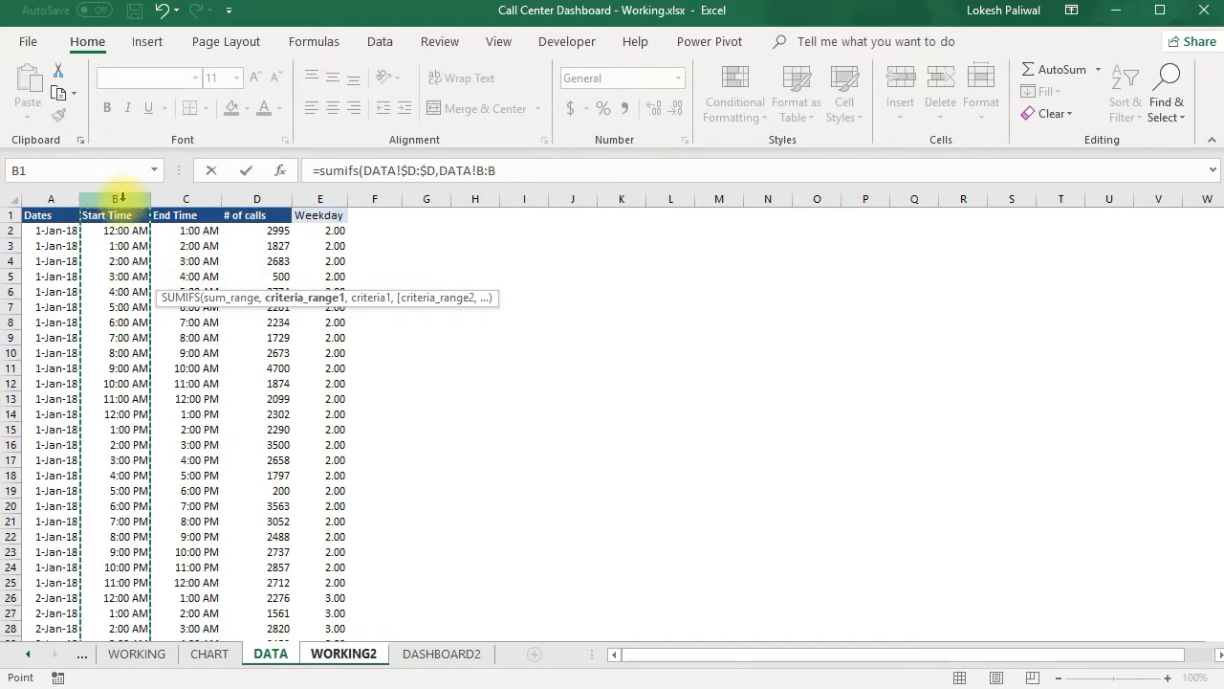
key(F4)
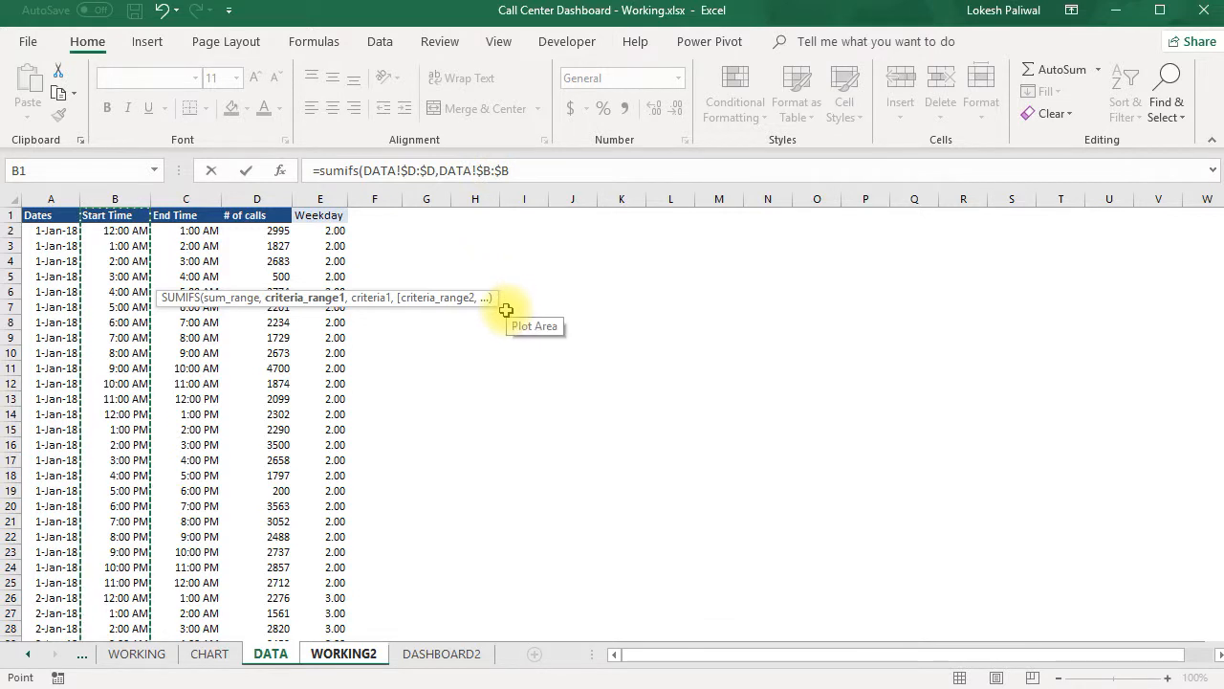
text(,)
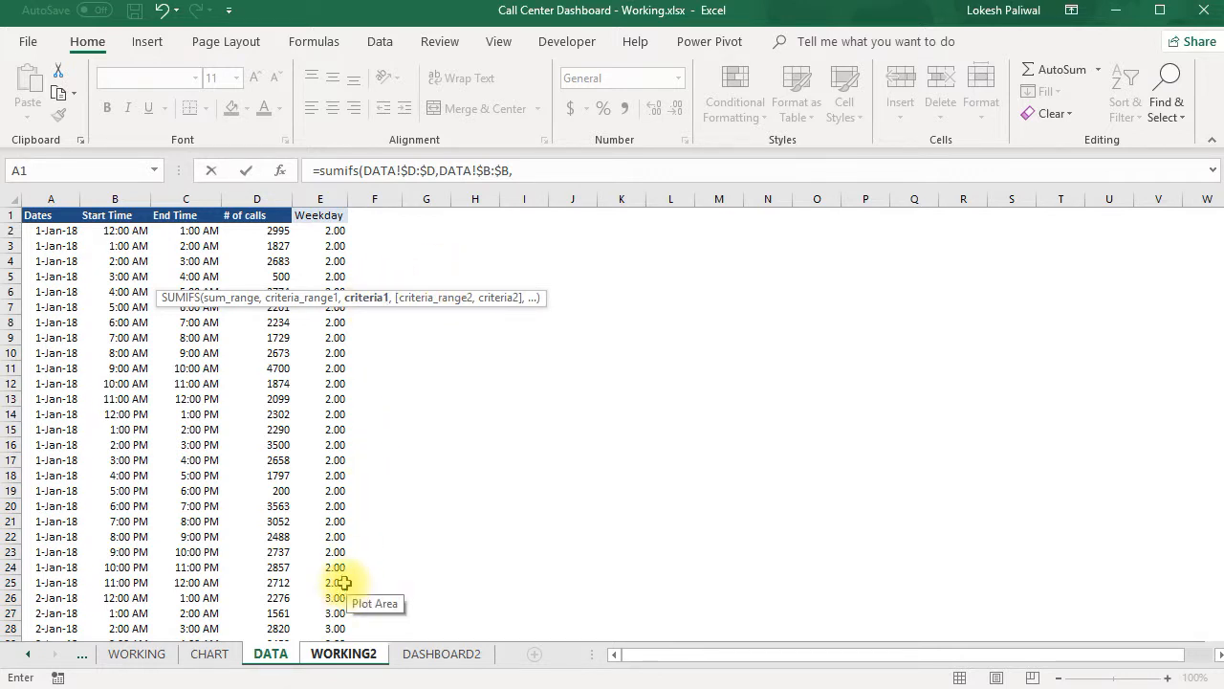
click(531, 169)
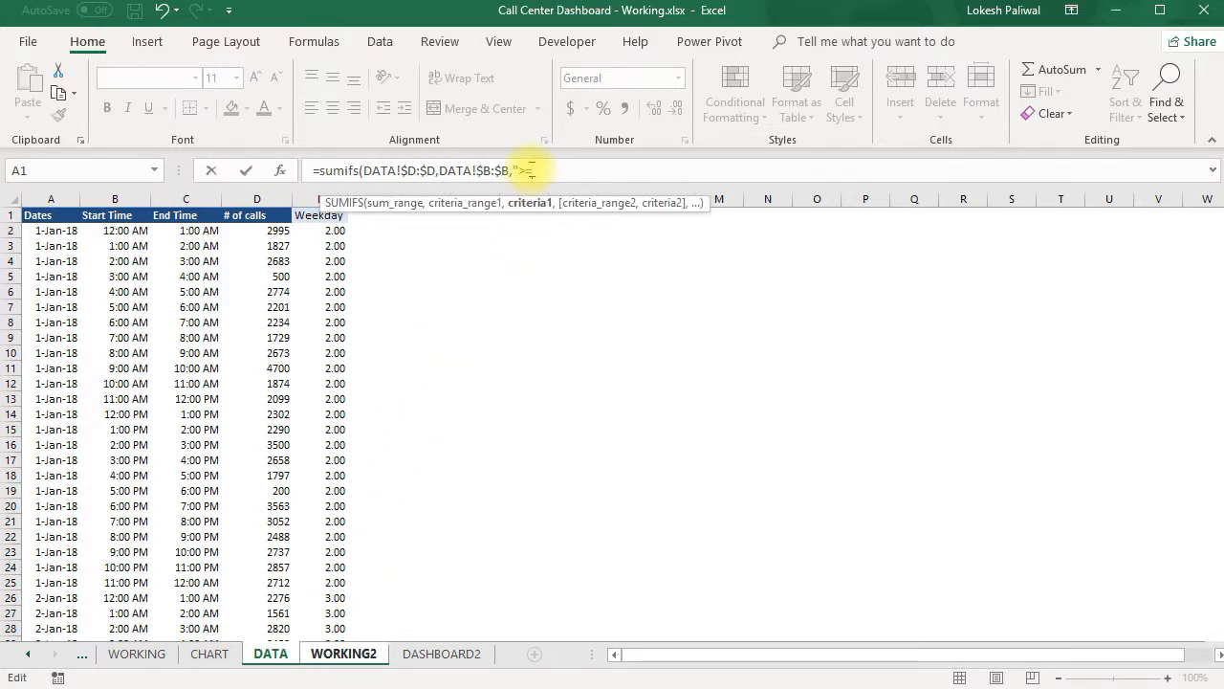
text(=)
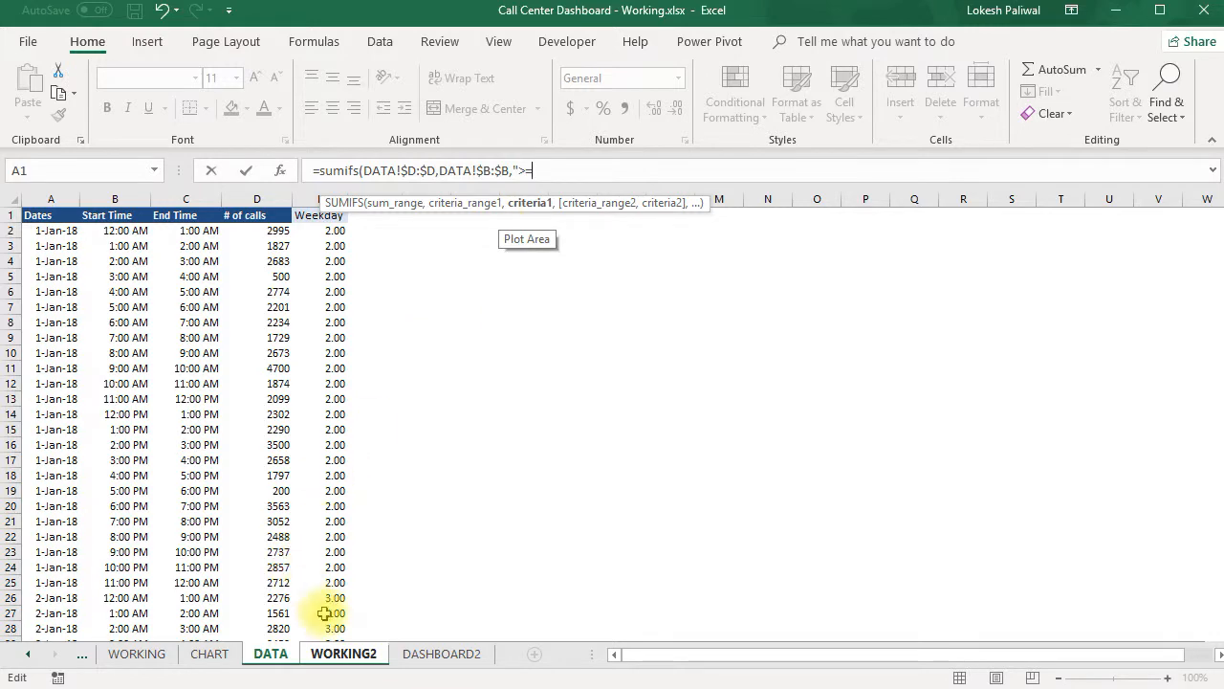
click(330, 655)
click(200, 259)
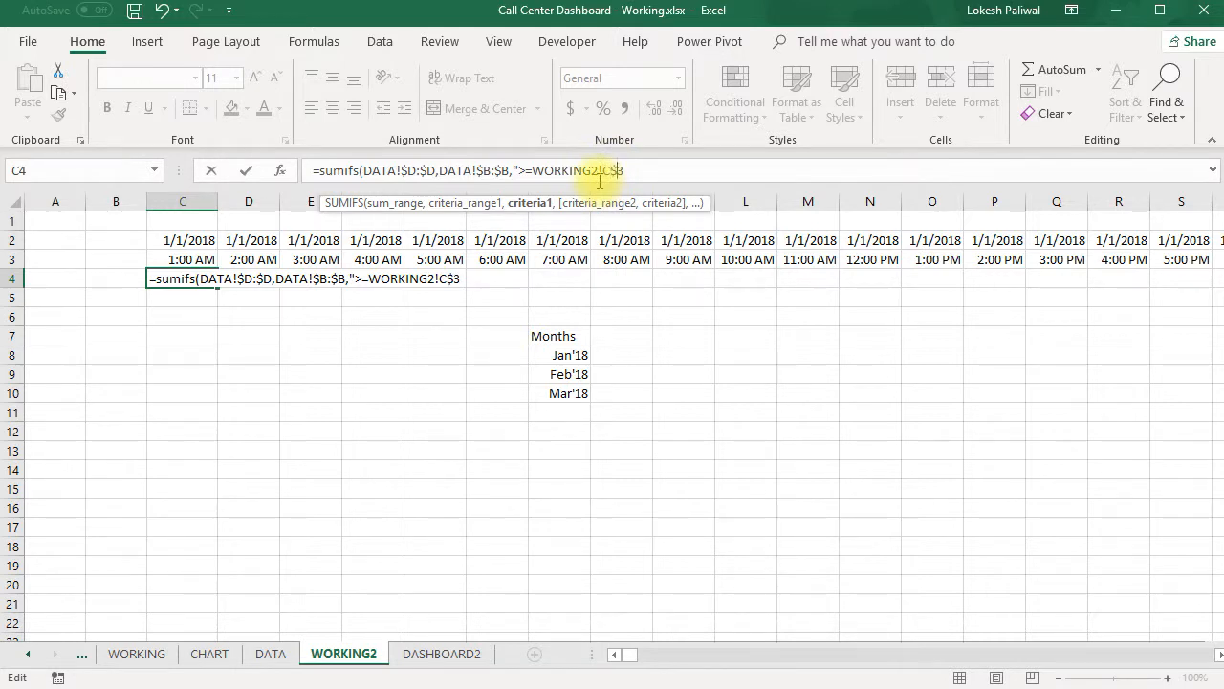
text(,DATA!)
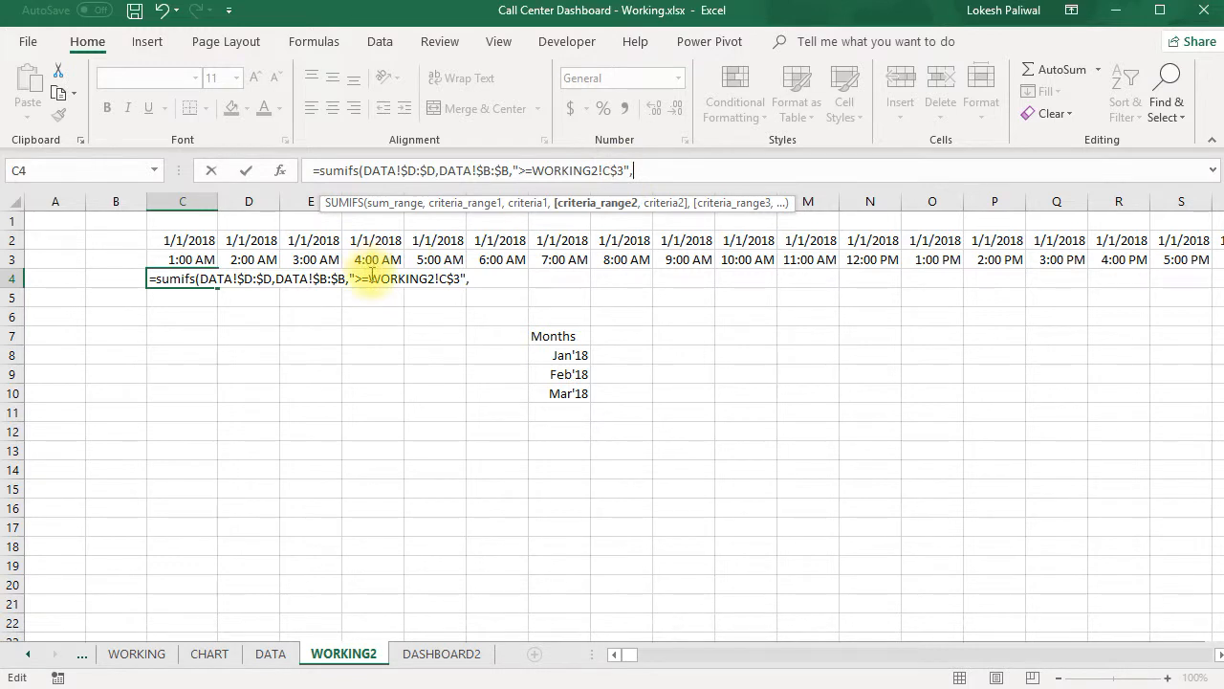
- Add the second SUMIFS condition, end times in DATA!$C:$C with the criterion "<WORKING2!D3", and complete the formula in C4
click(272, 654)
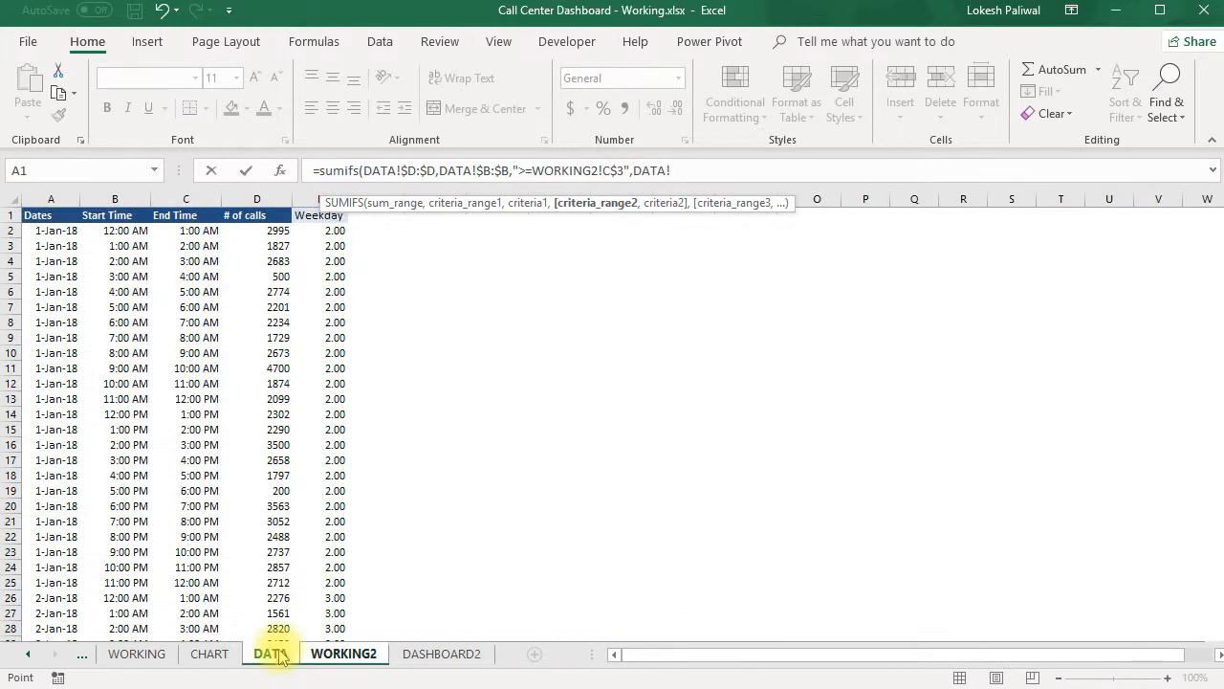
click(186, 198)
key(F4)
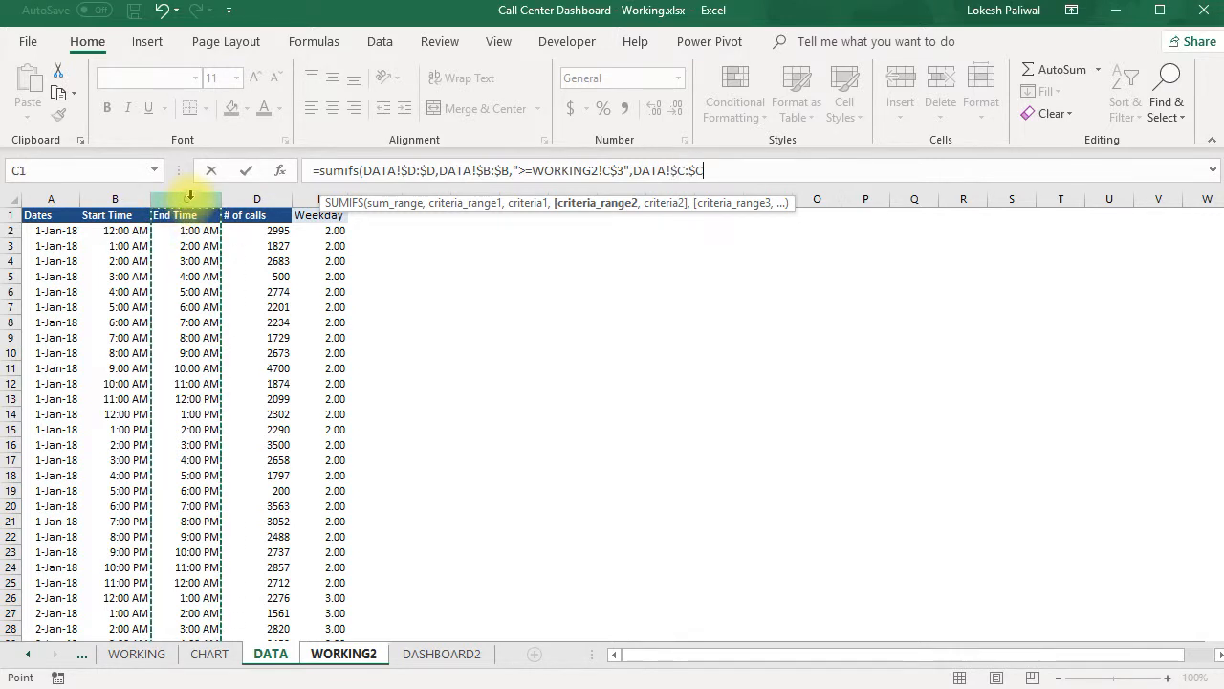
text(,)
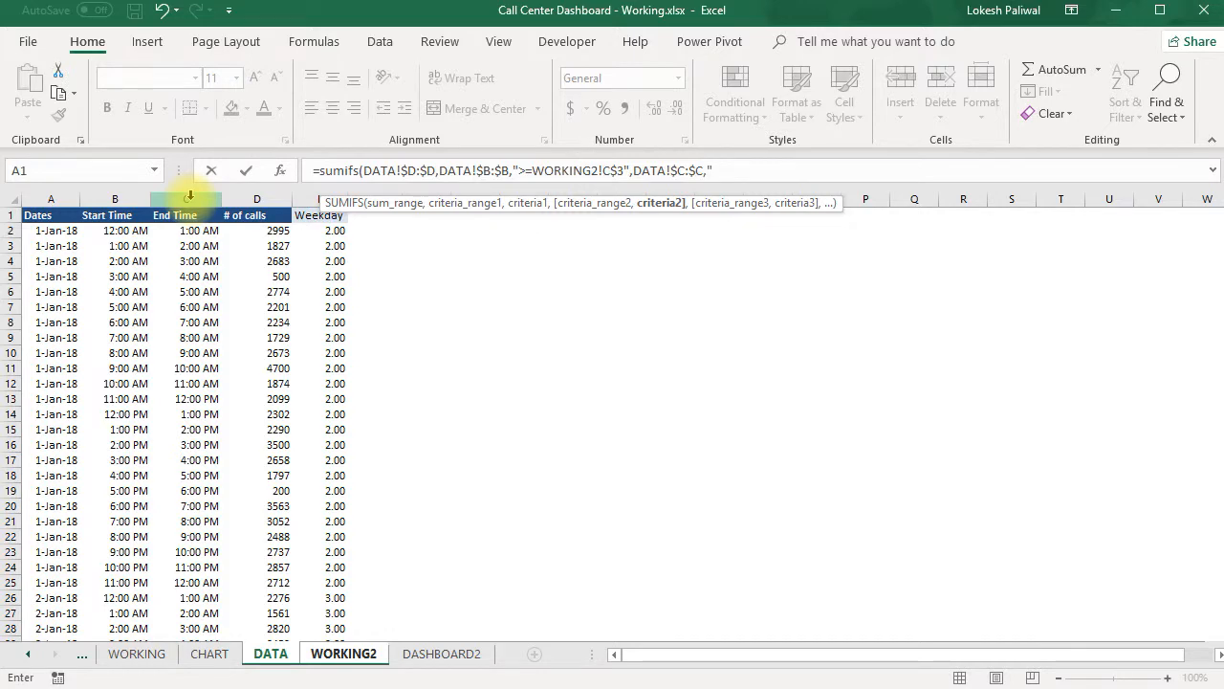
text("<)
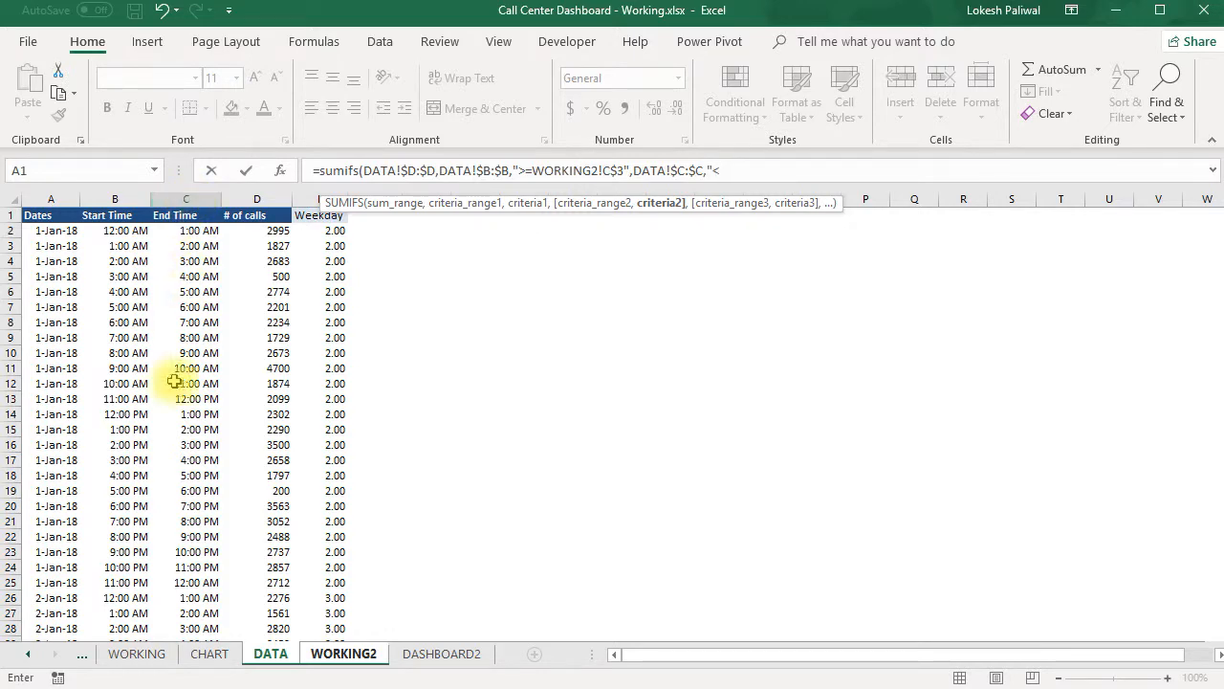
click(326, 654)
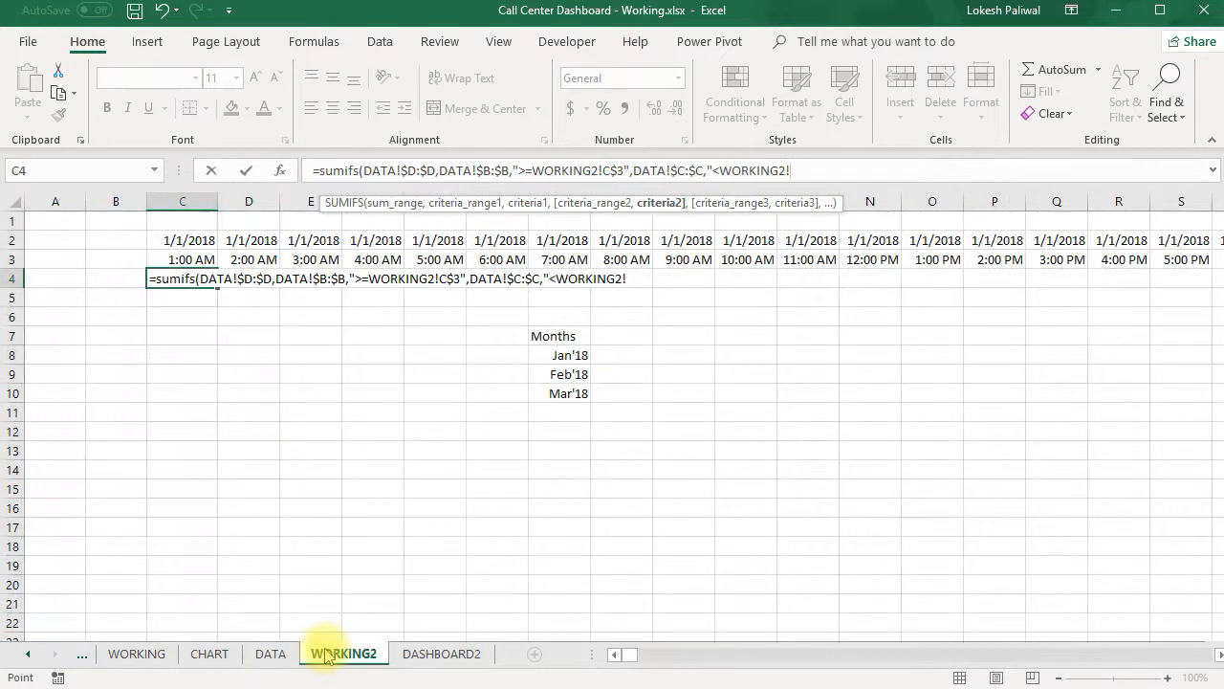
click(245, 256)
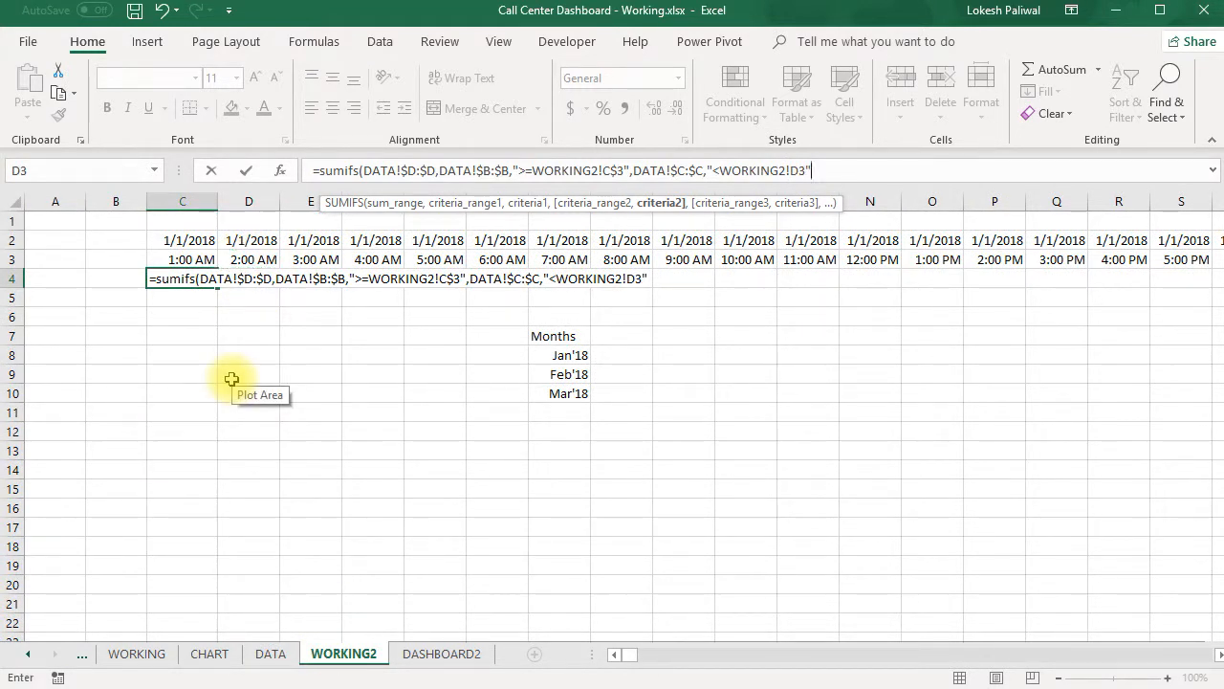
text("))
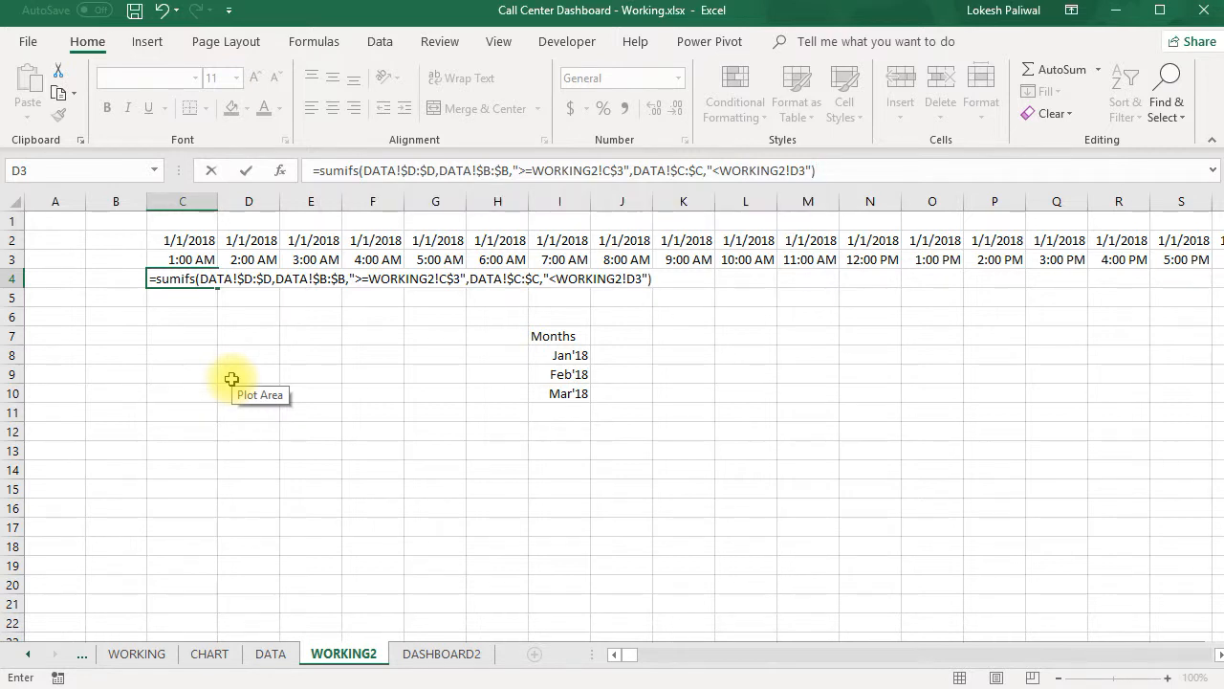
key(Return)
key(Up)
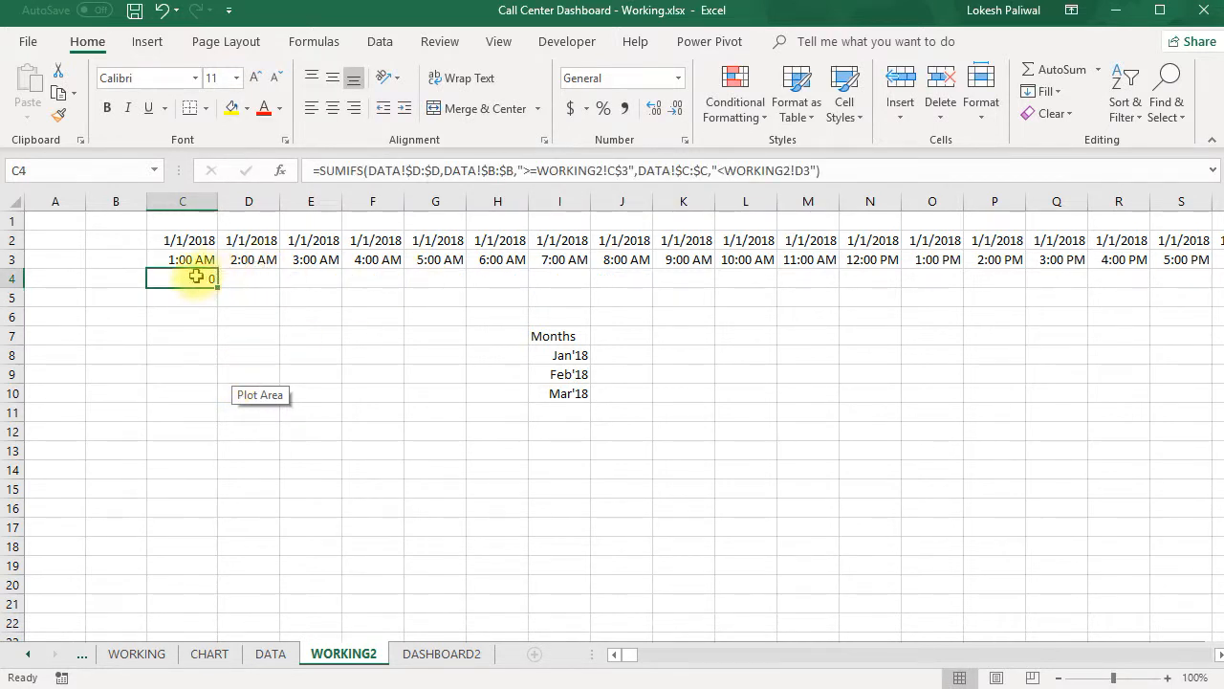
- Add the third SUMIFS condition to C4 of WORKING2: dates in DATA!$A:$A matching WORKING2!C$2
mouse_move(578, 183)
mouse_down()
mouse_move(579, 213)
mouse_move(582, 199)
mouse_up()
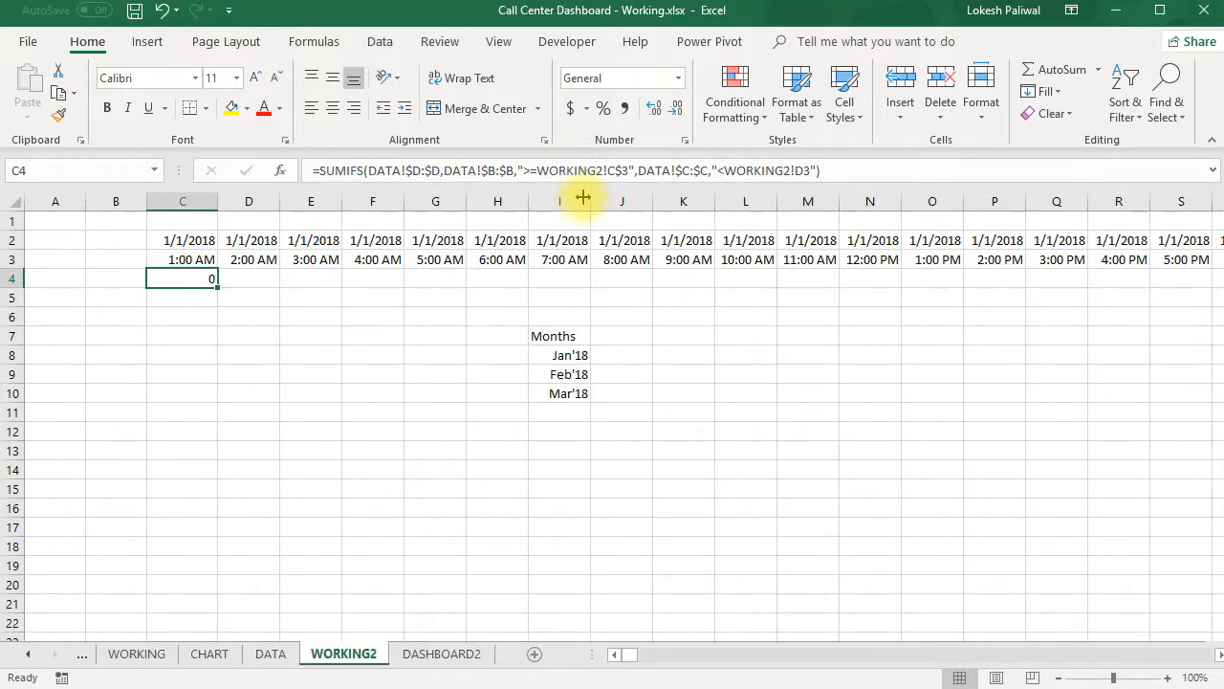
click(836, 169)
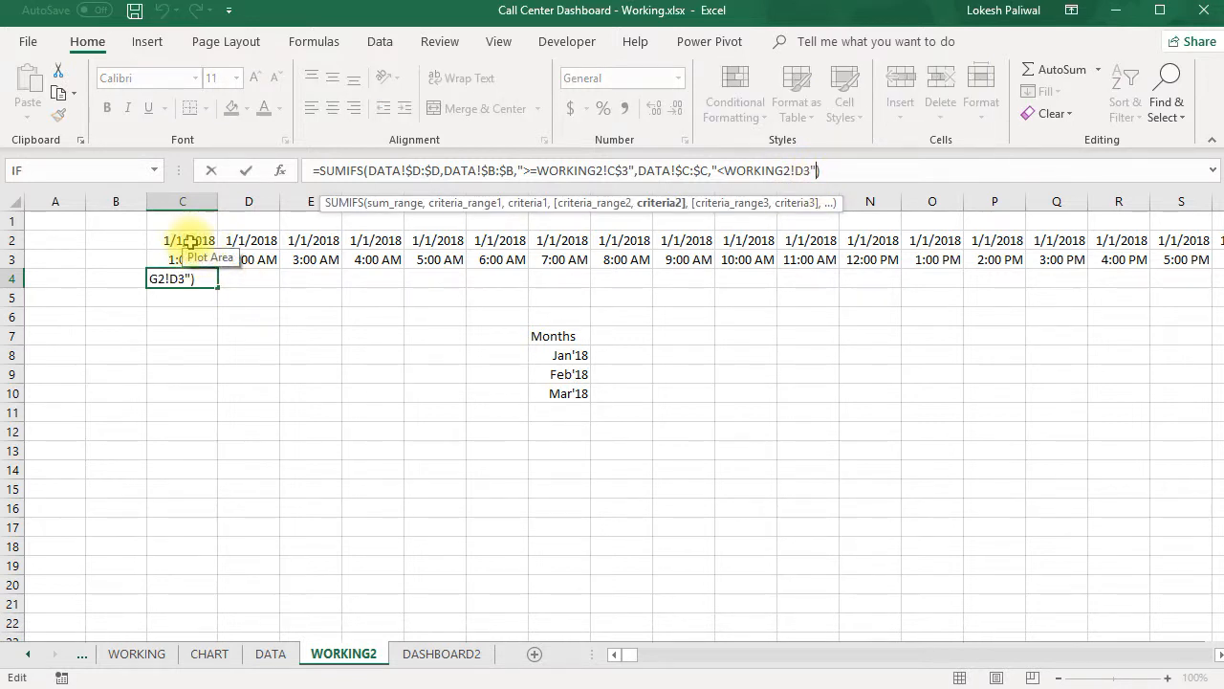
text(,)
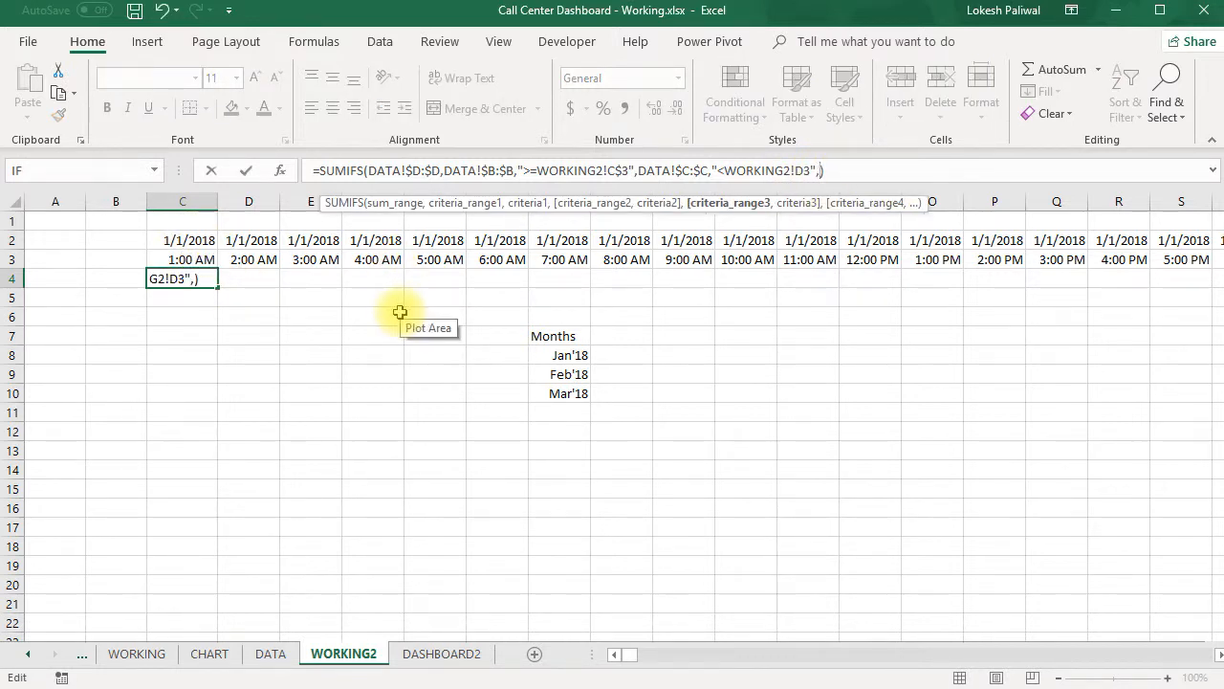
click(270, 653)
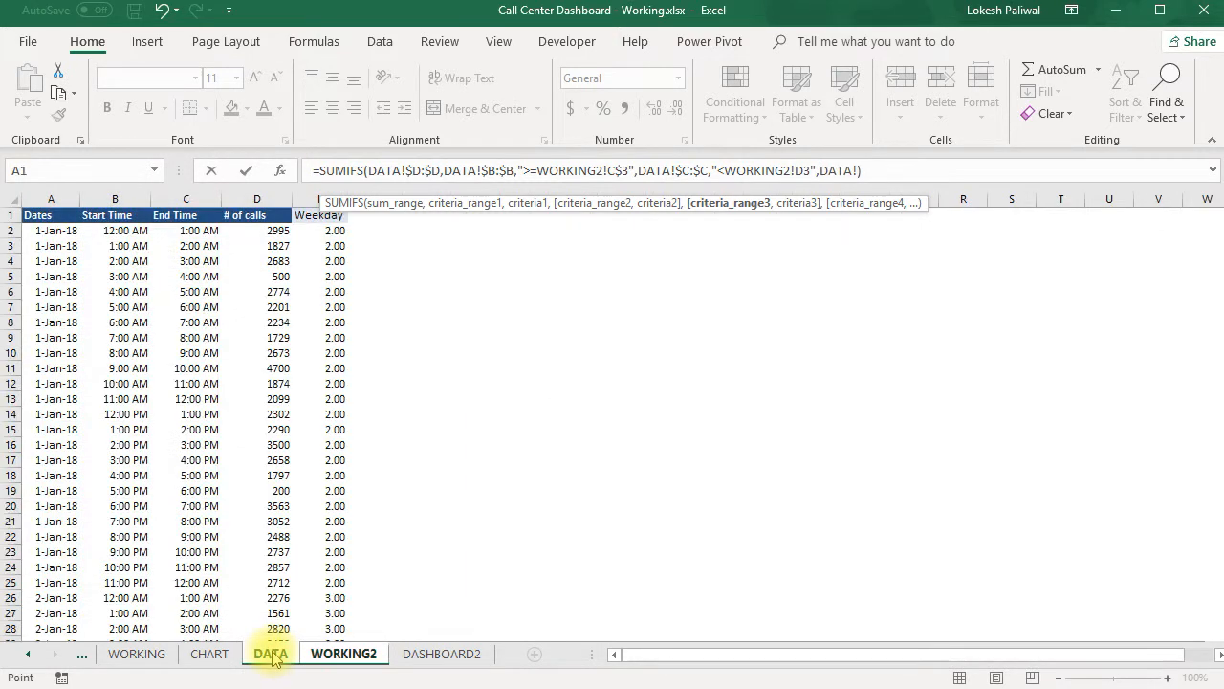
click(53, 200)
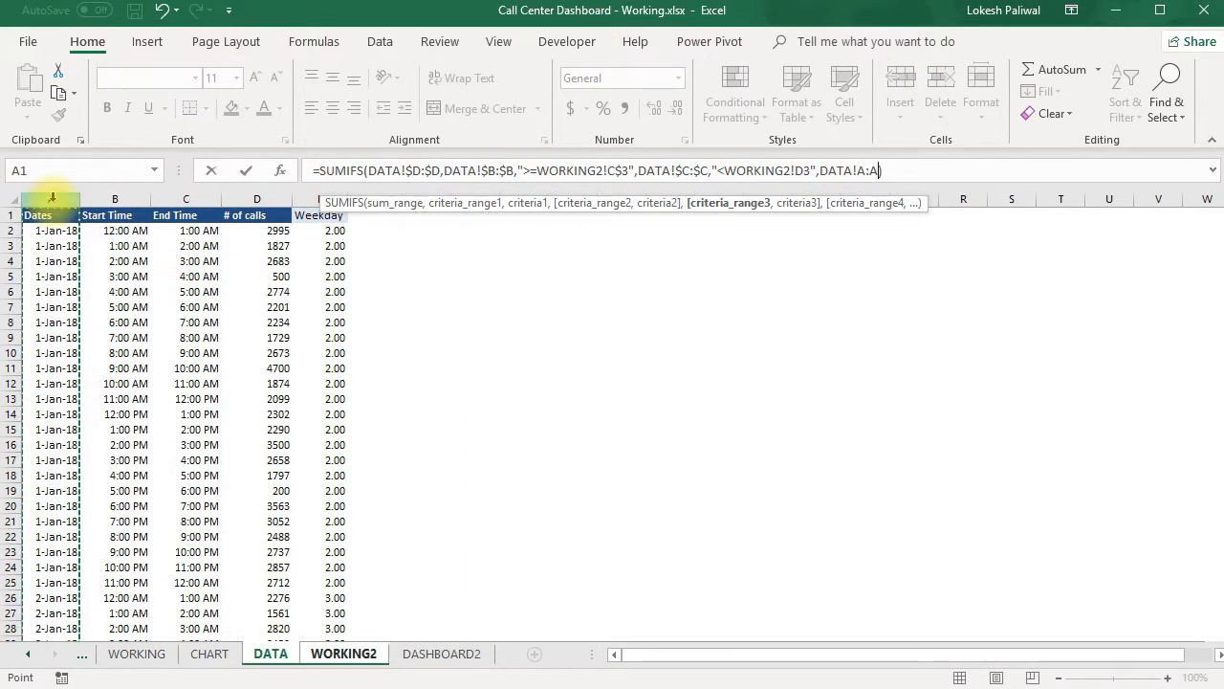
key(F4)
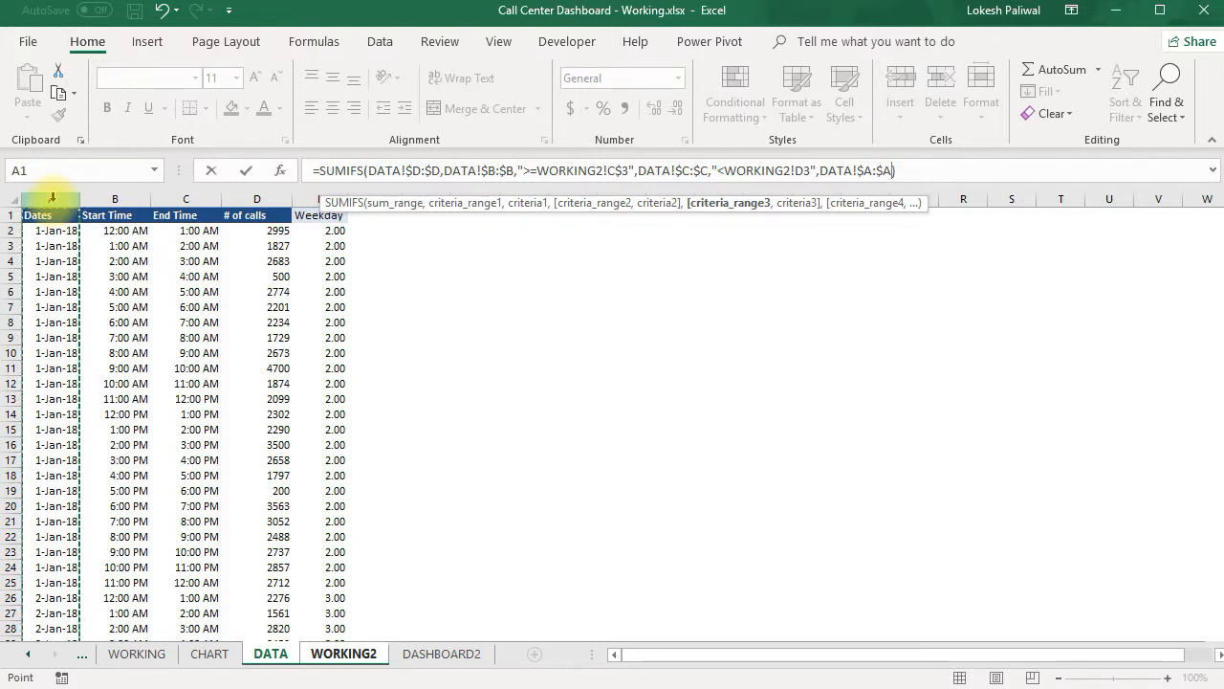
text(,)
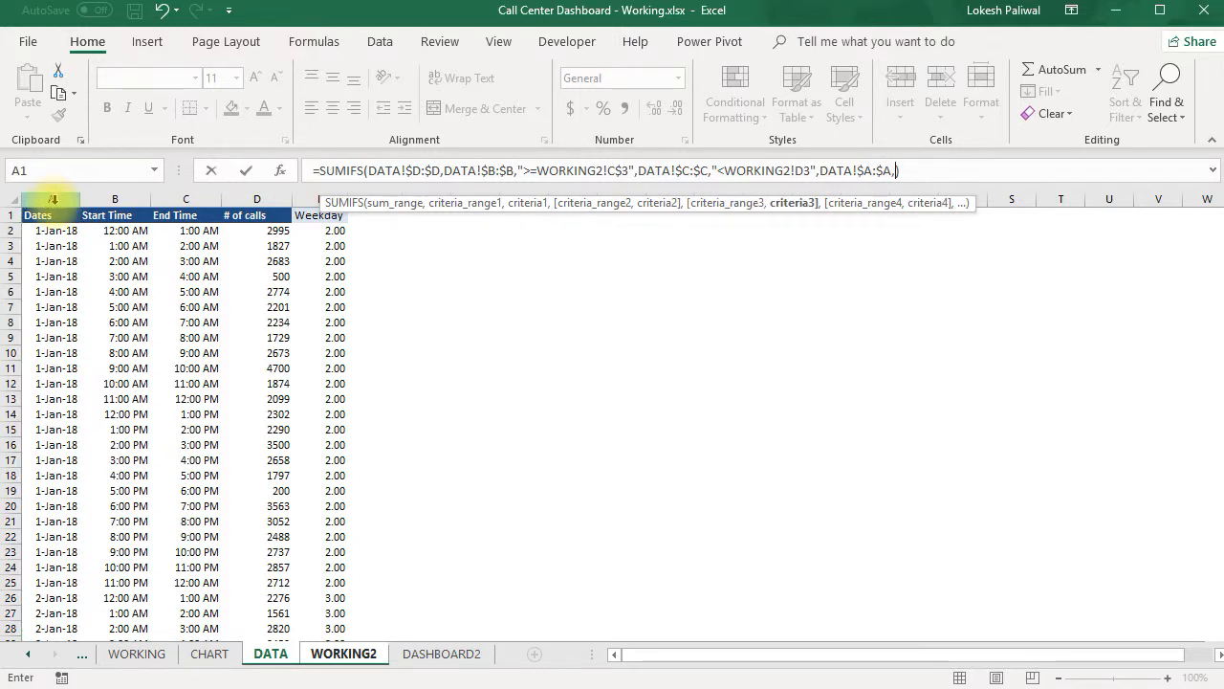
click(344, 653)
click(178, 244)
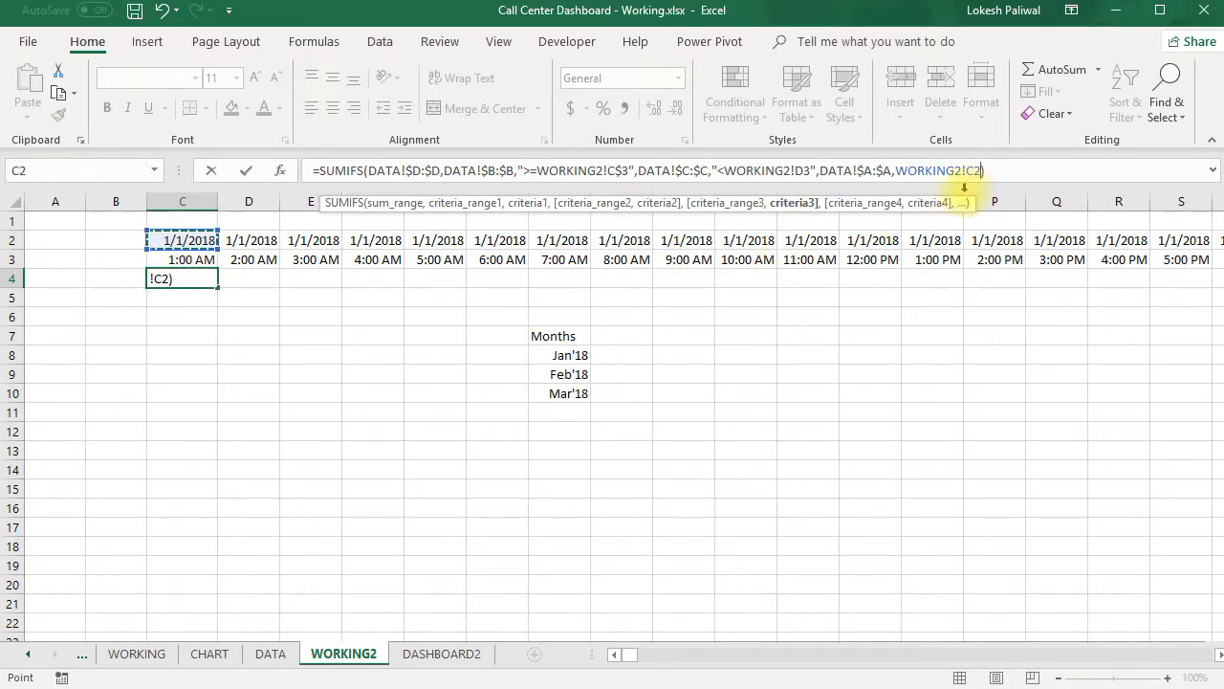
click(969, 171)
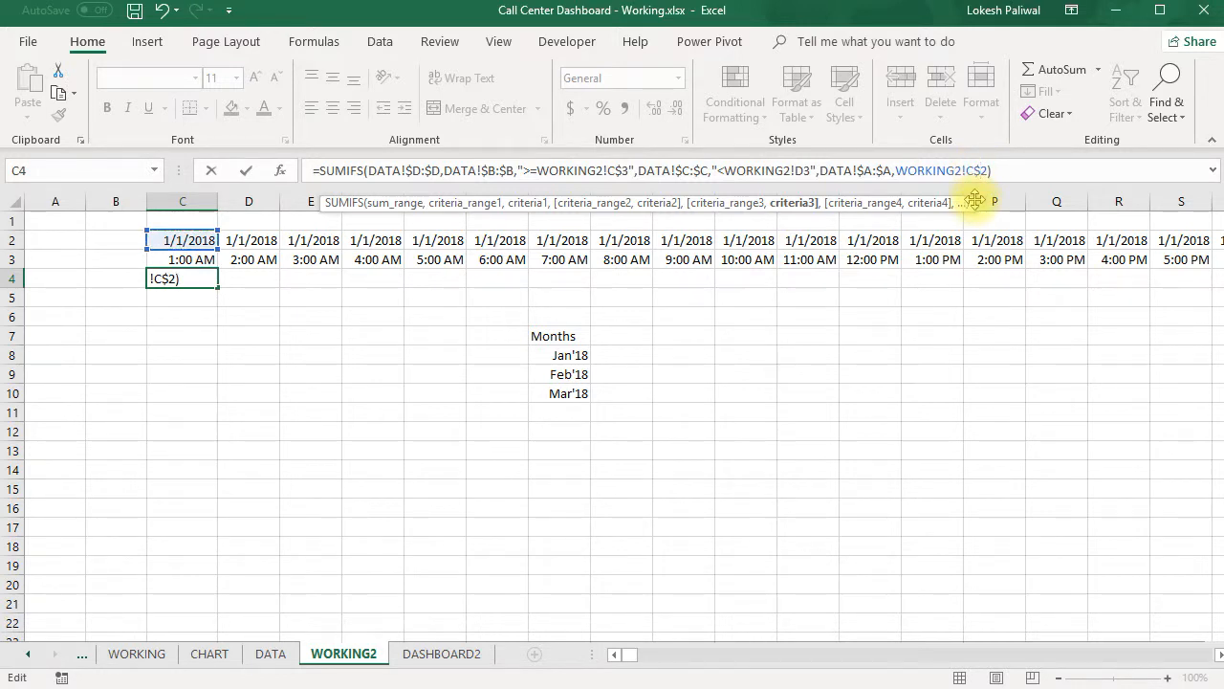
key(ctrl+Return)
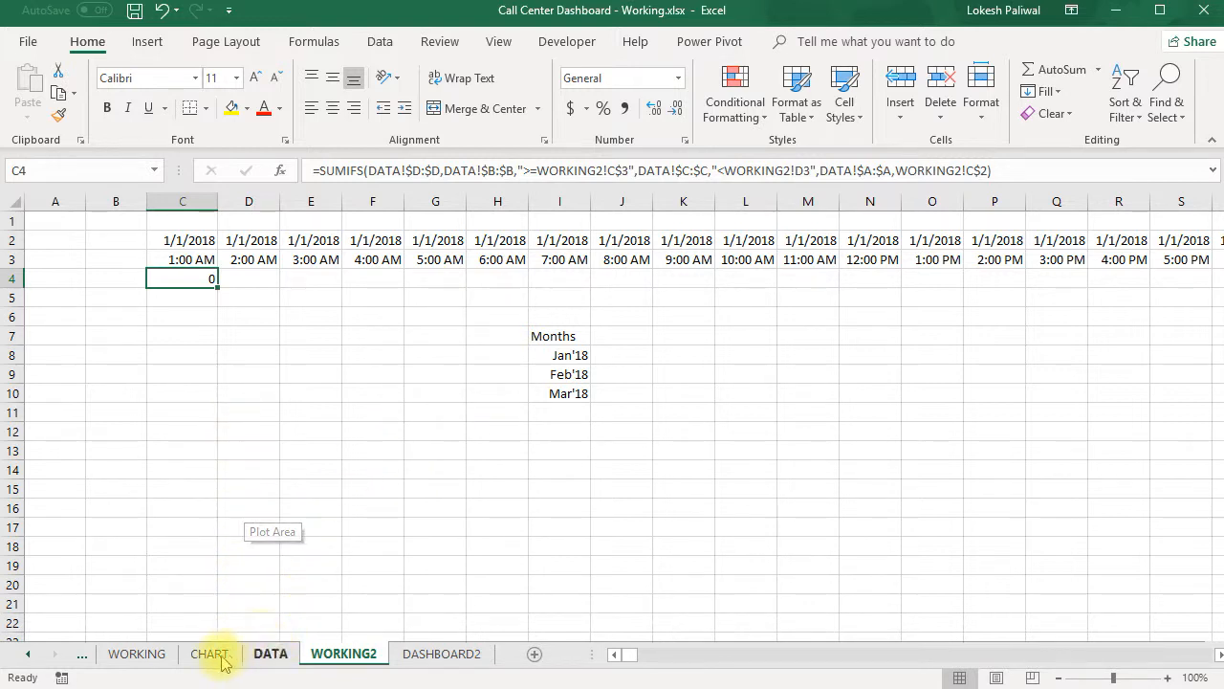
- Rewrite the first criterion of the C4 formula on WORKING2 as ">="&WORKING2!C$3, following the formula in C4 of WORKING
click(137, 653)
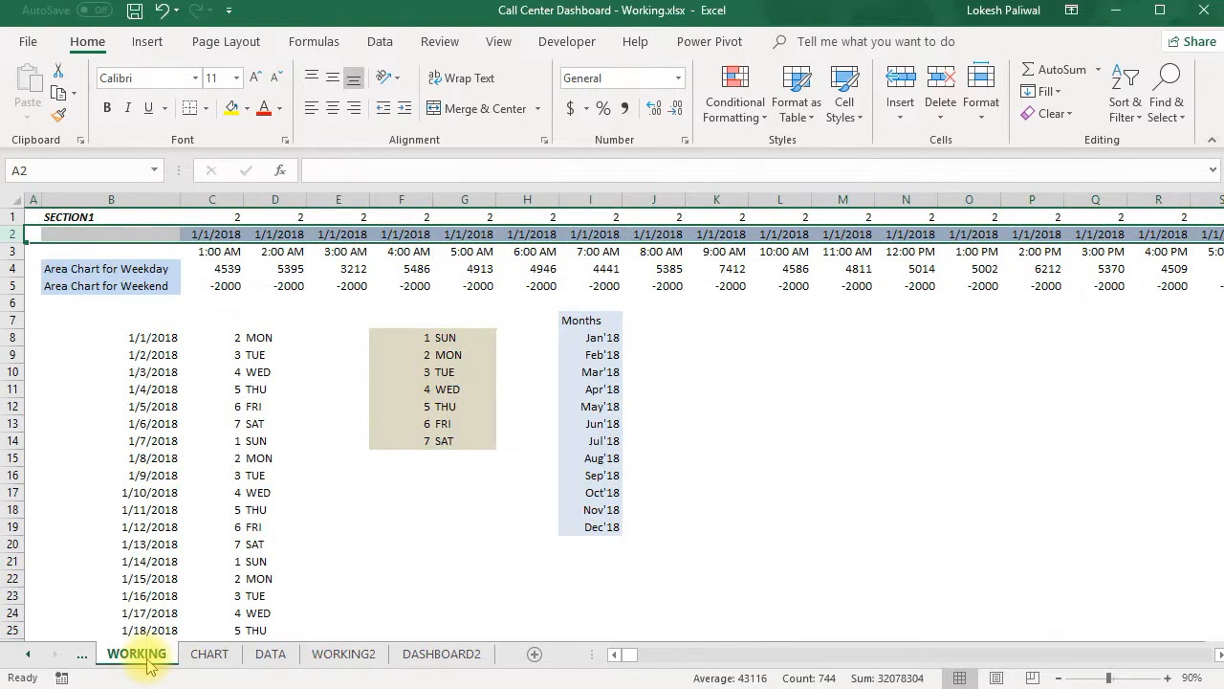
click(226, 269)
drag(472, 189, 474, 259)
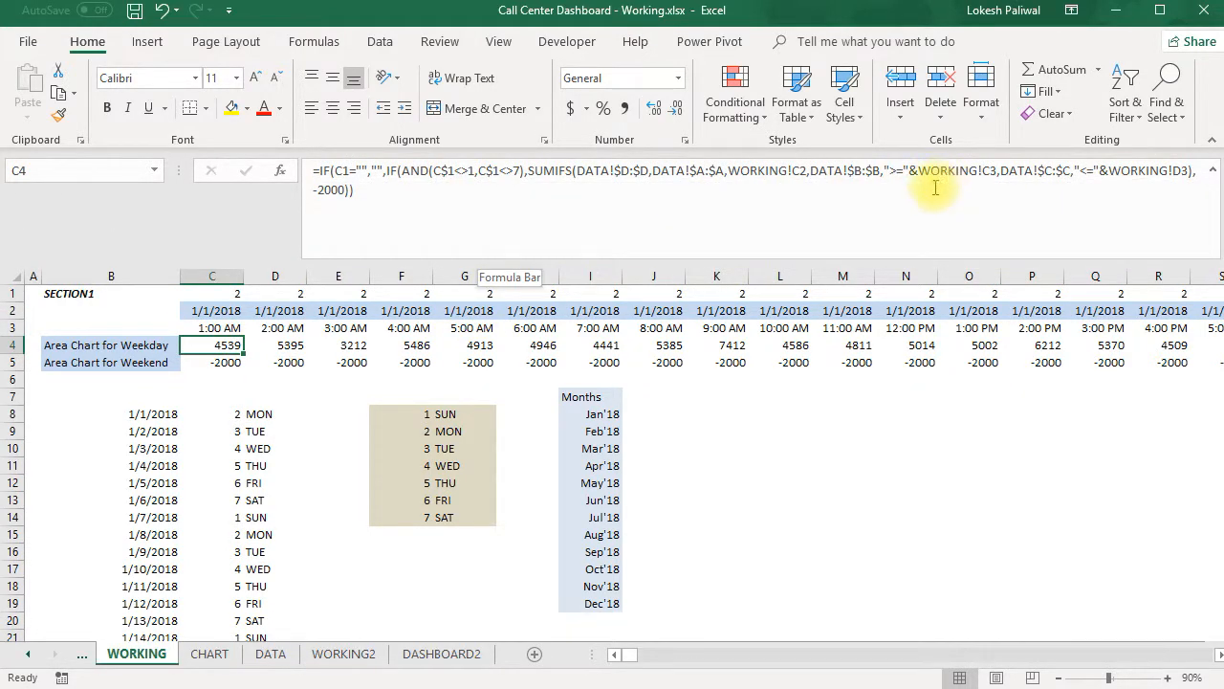
click(343, 653)
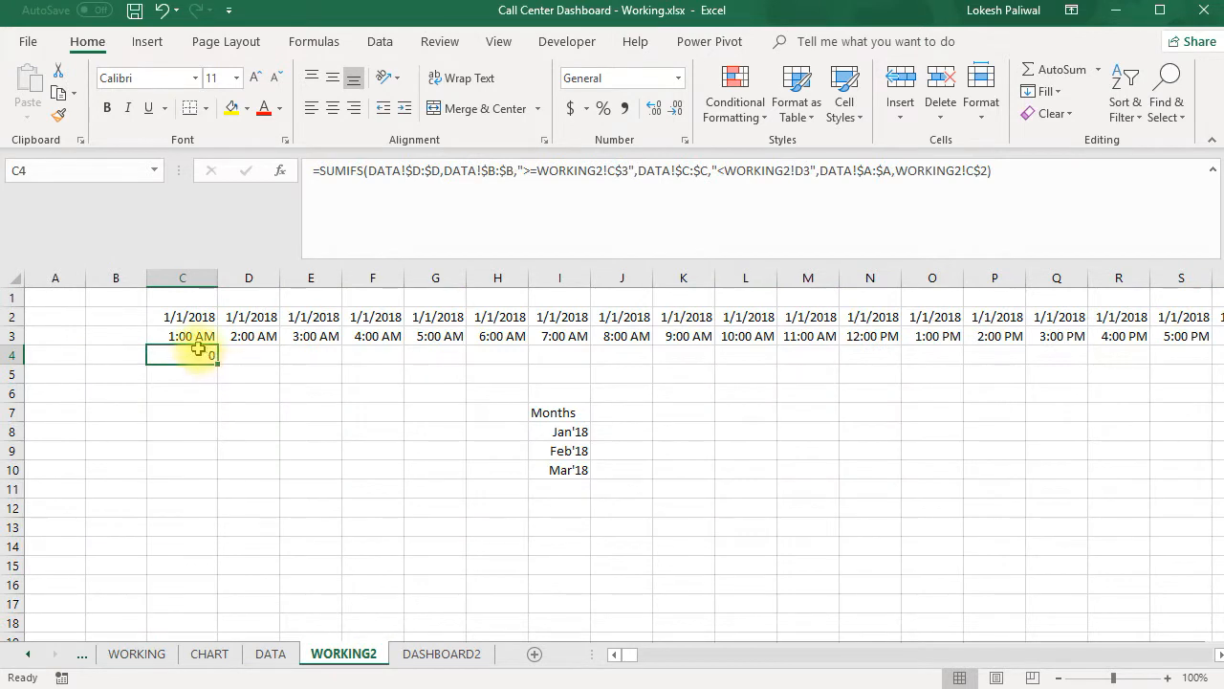
click(538, 170)
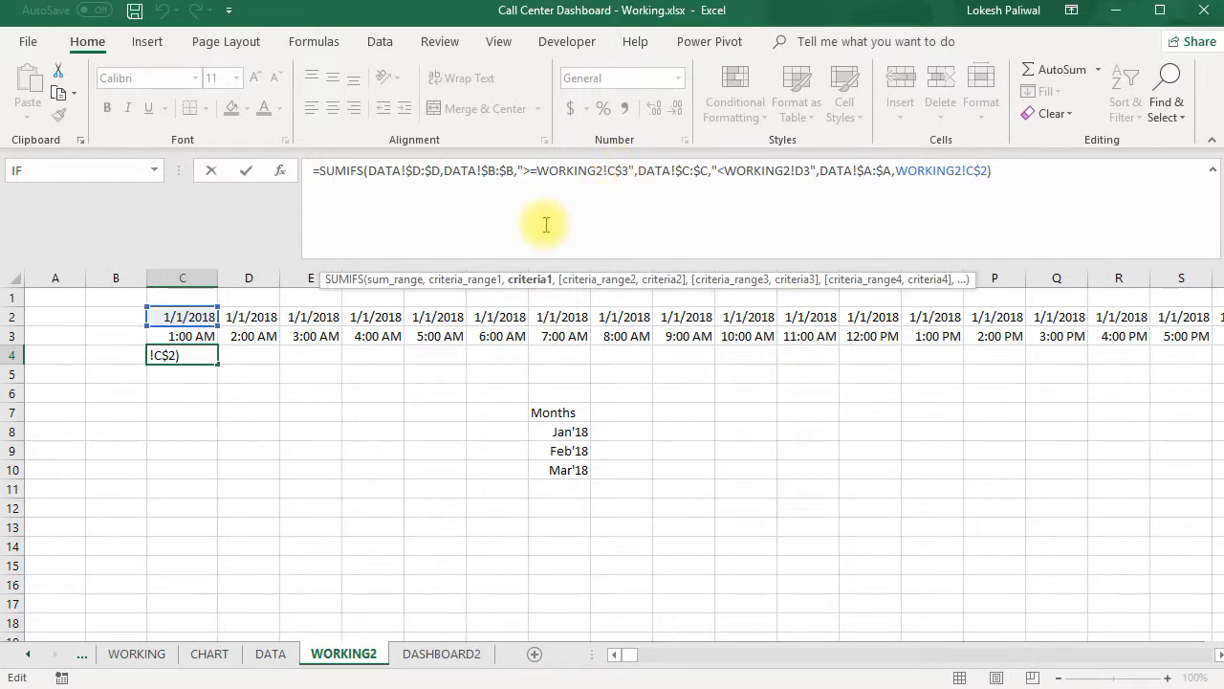
text("&)
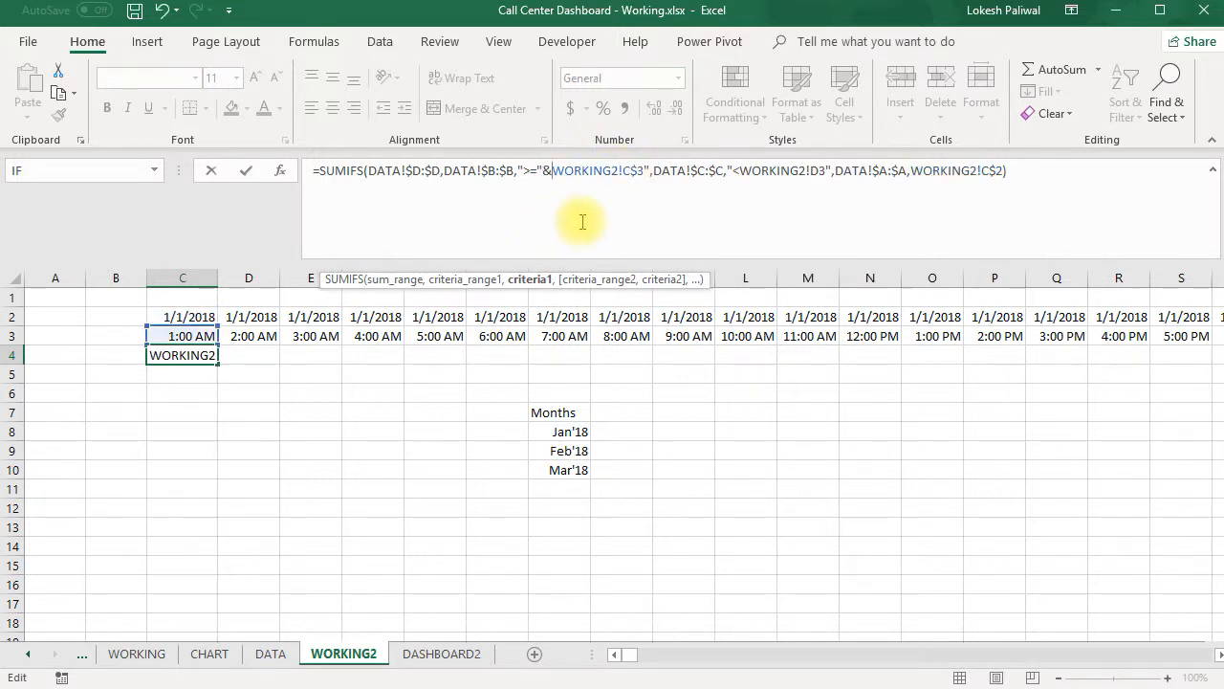
click(651, 170)
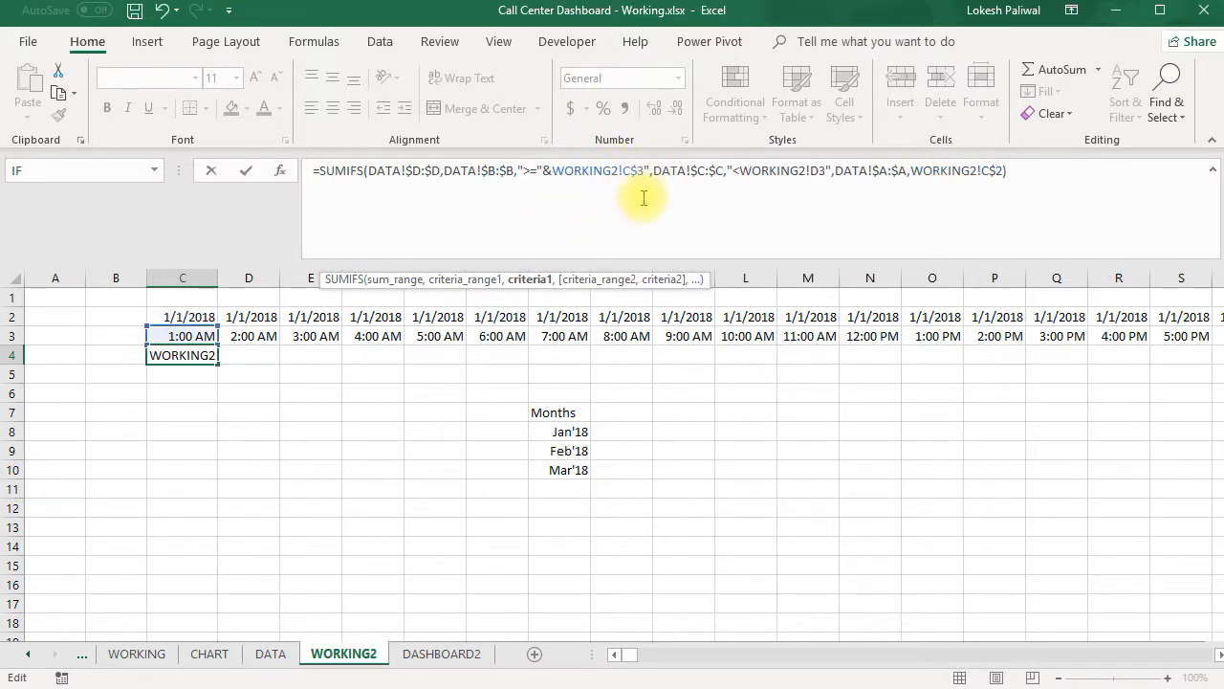
key(BackSpace)
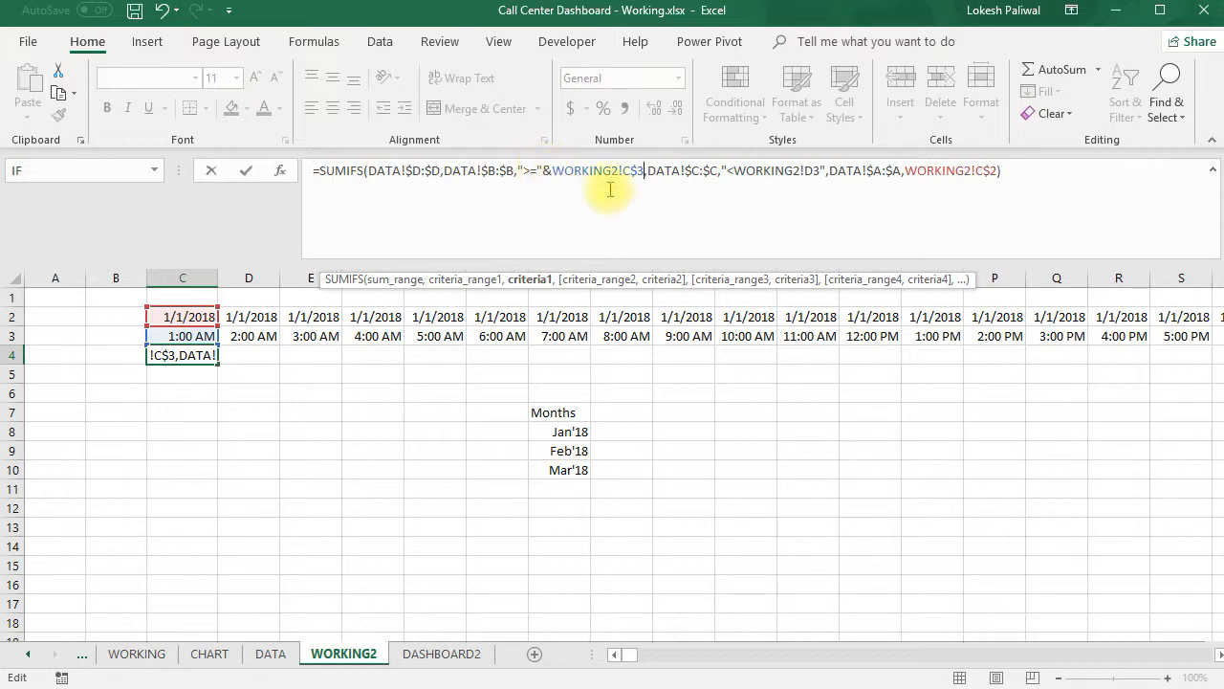
- Rewrite the second criterion of the C4 formula as "<"&WORKING2!D3 and commit the formula
click(731, 170)
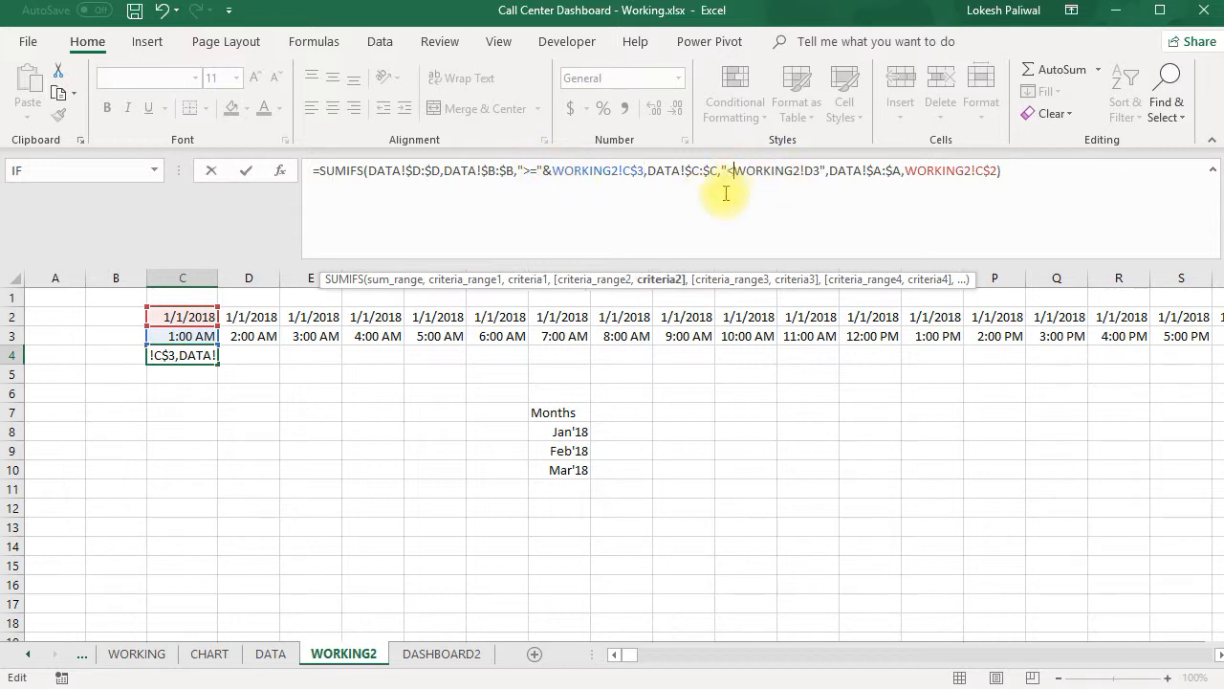
text("&)
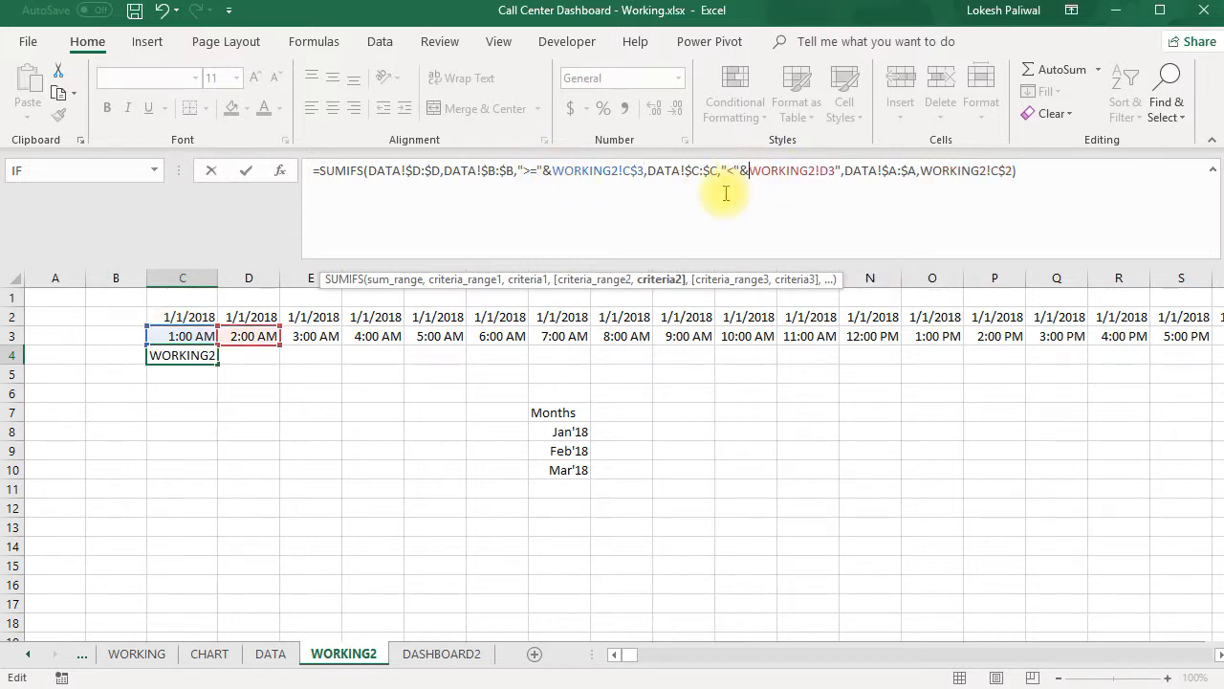
click(841, 170)
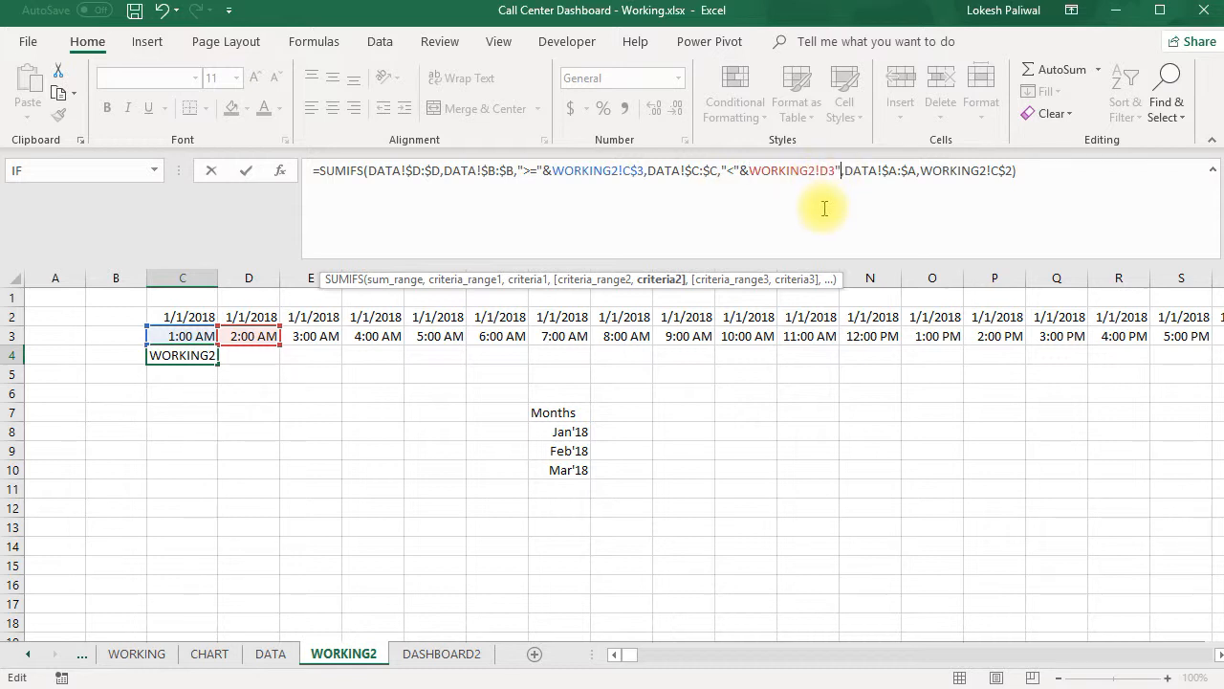
key(BackSpace)
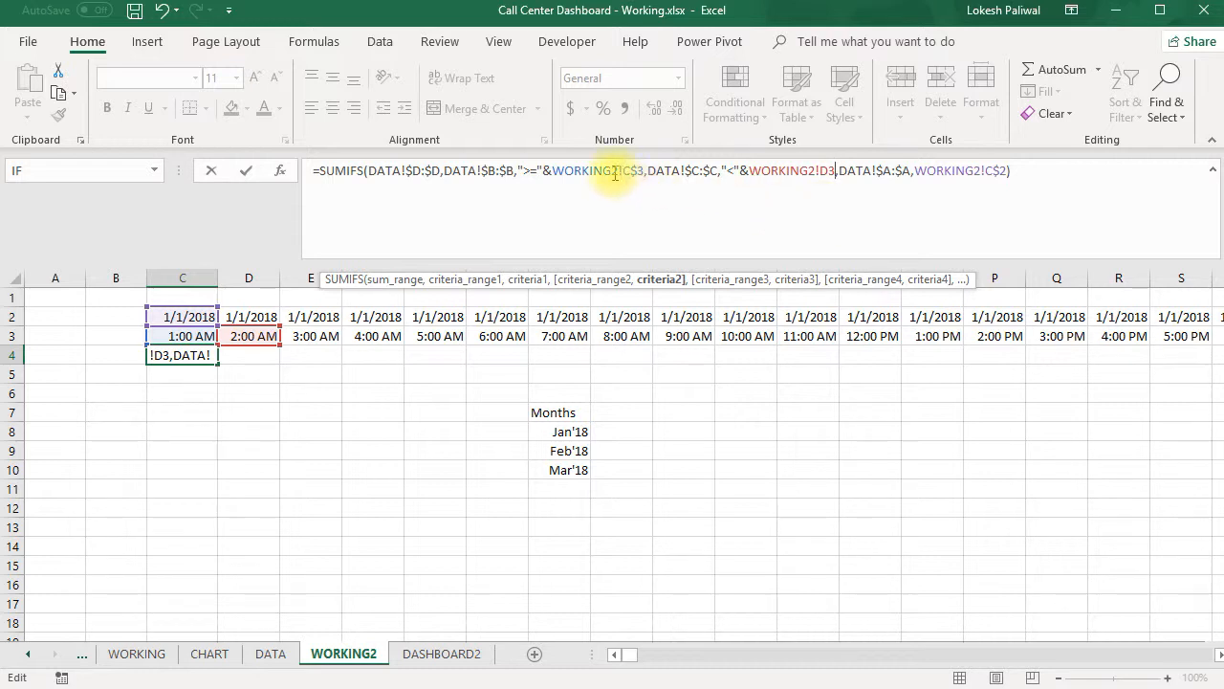
key(ctrl+Return)
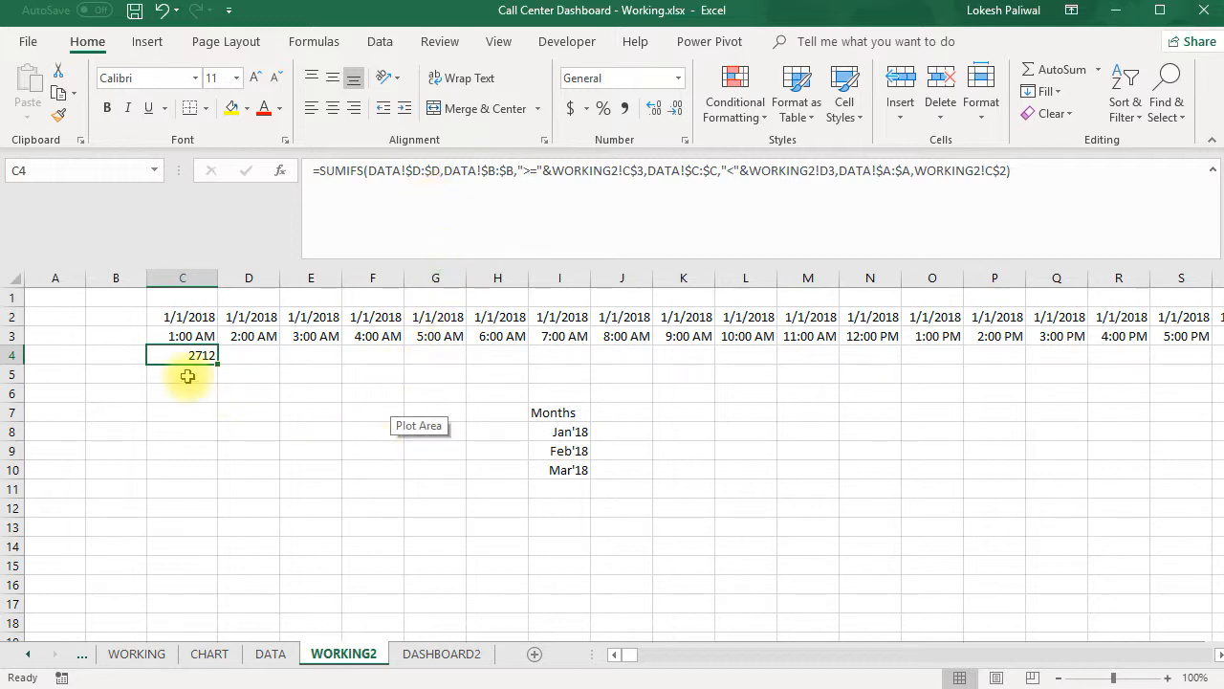
- View the weekday and weekend call volumes on the DASHBOARD sheet and shrink the formula bar to one line
click(81, 658)
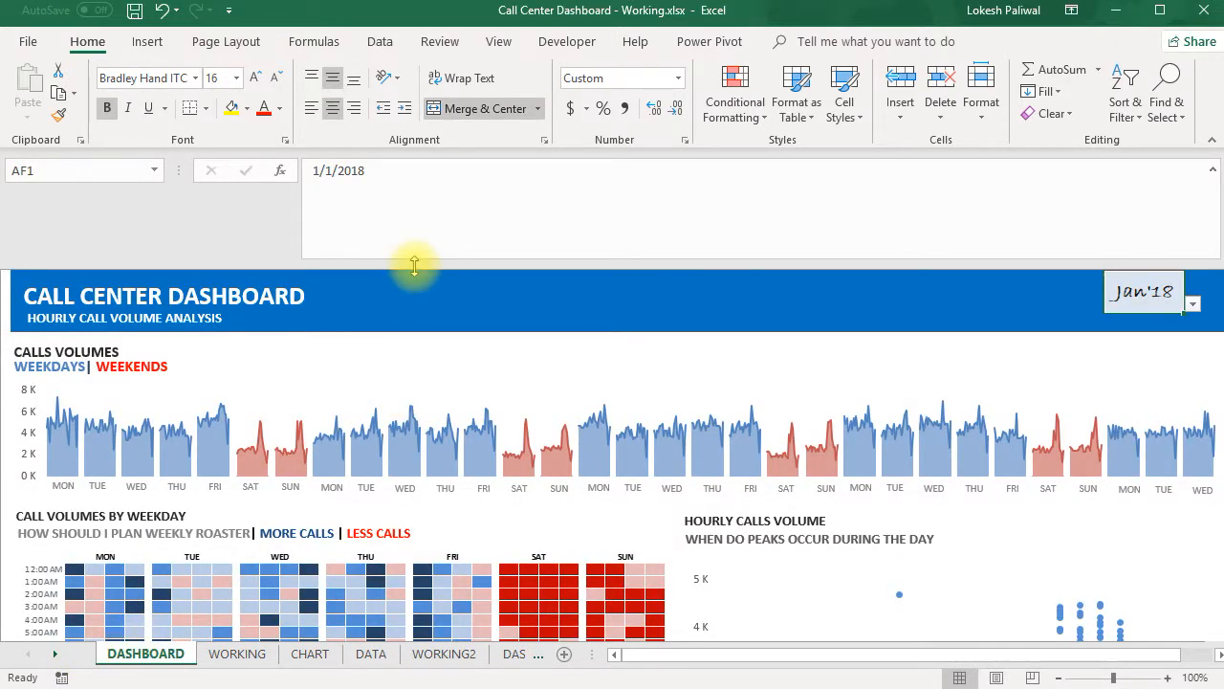
drag(414, 266, 423, 169)
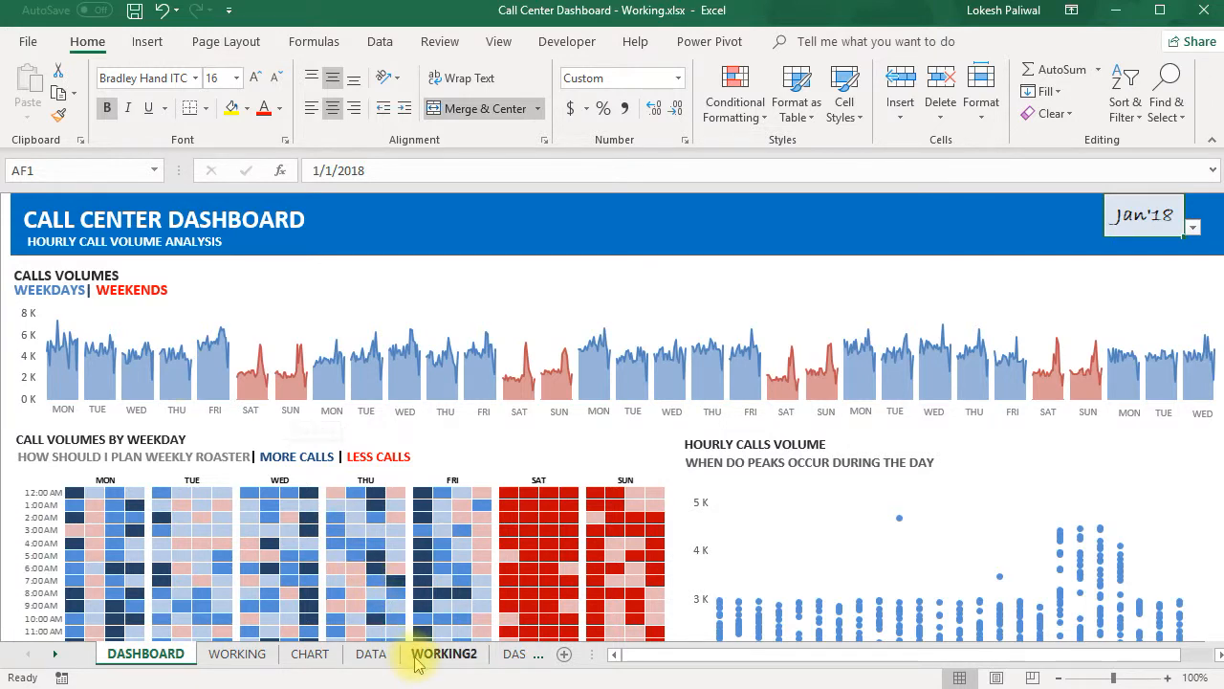
click(442, 653)
- Label B4 Weekdays and B5 Weekends on WORKING2 and widen column B to fit the labels
click(128, 277)
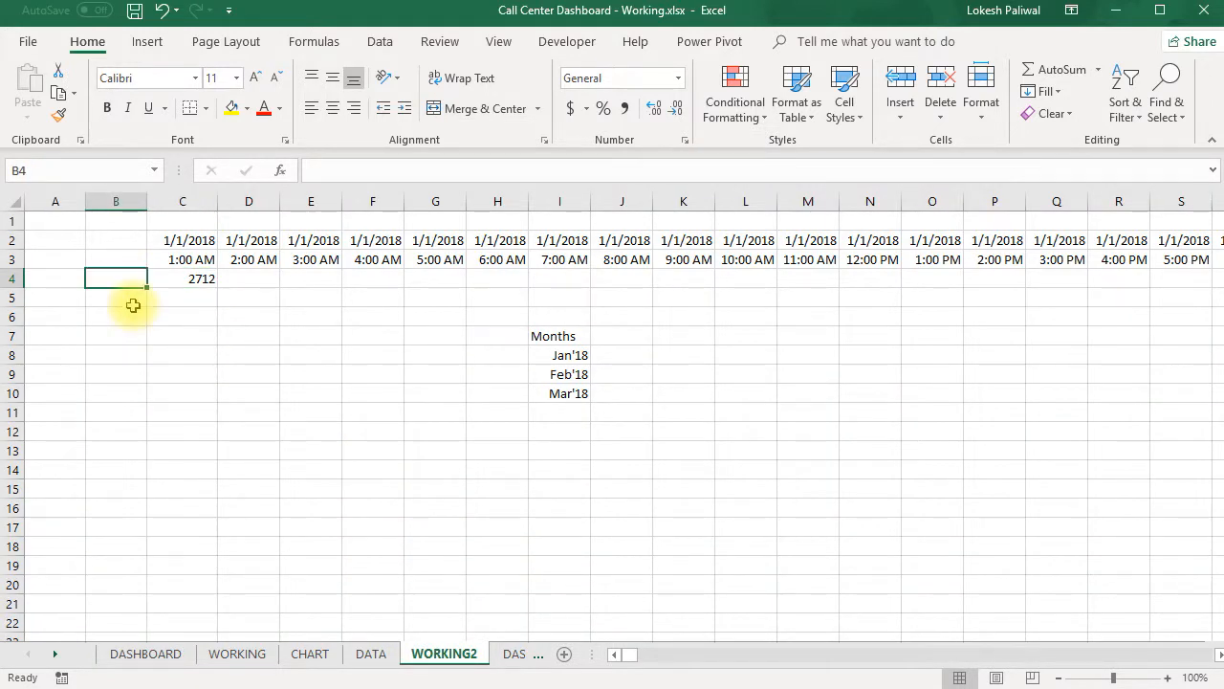
text(Weekday)
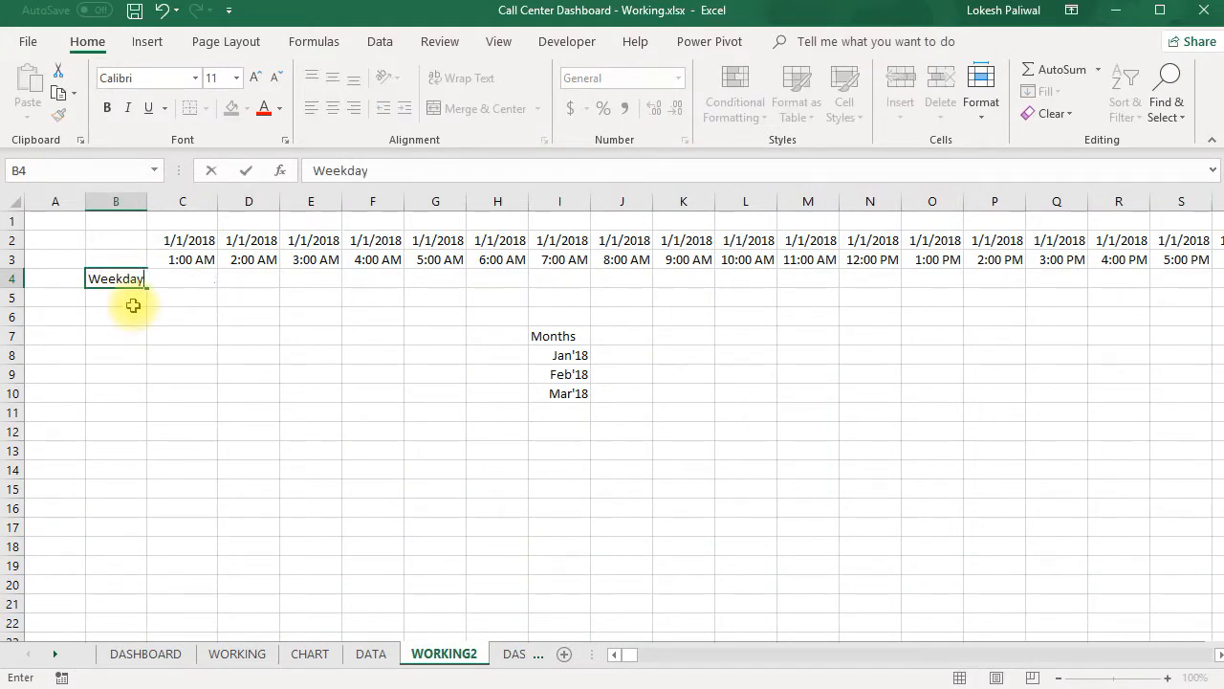
text(s)
key(Return)
text(Weekends)
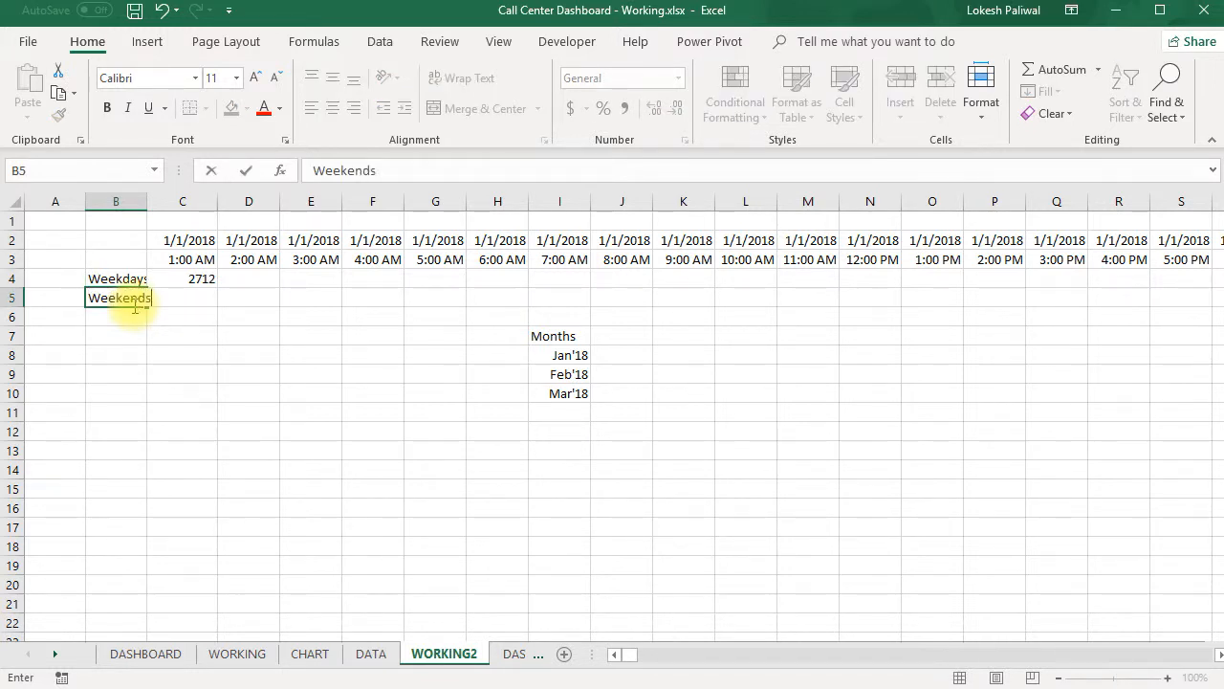
key(Return)
drag(149, 202, 172, 207)
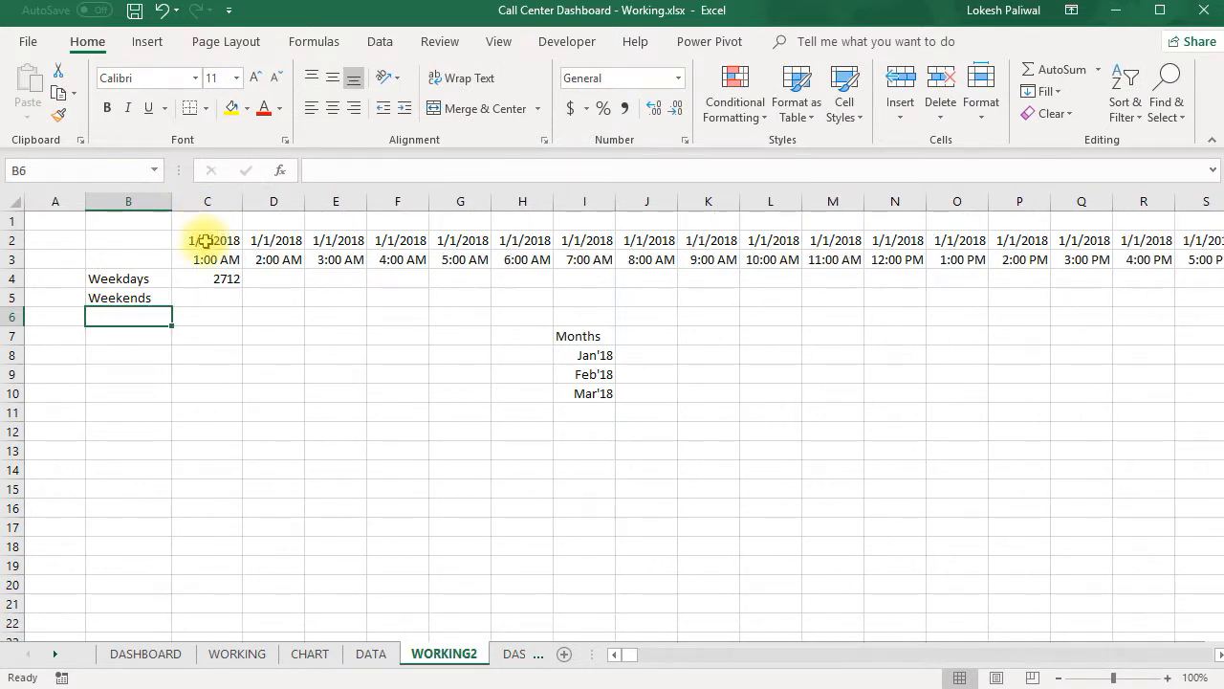
click(162, 296)
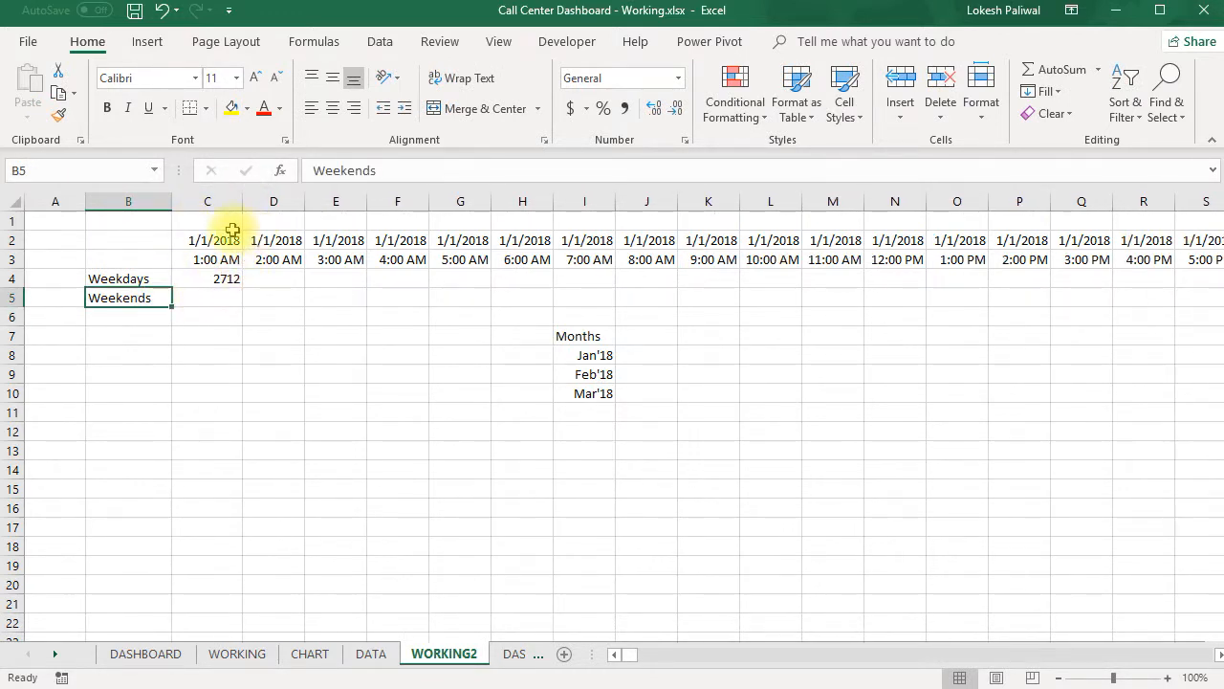
- Enter =WEEKDAY(C2) in C1 on WORKING2 to get the day number of the date below it
click(220, 245)
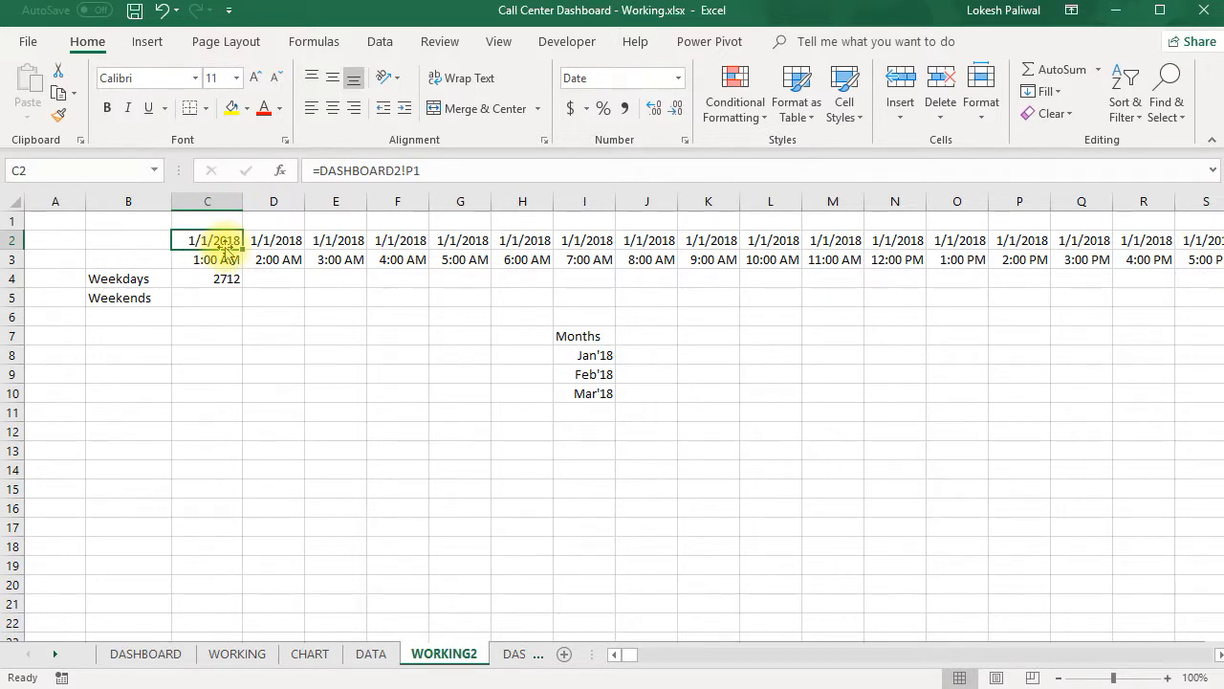
key(Up)
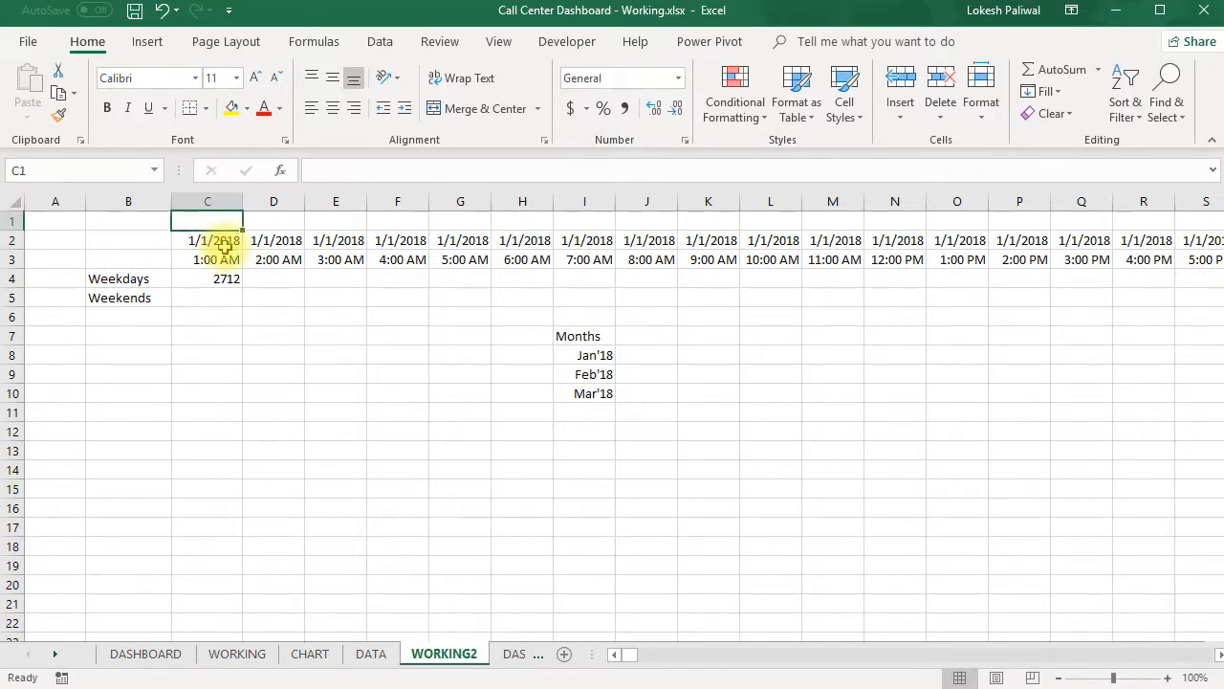
text(=weekday)
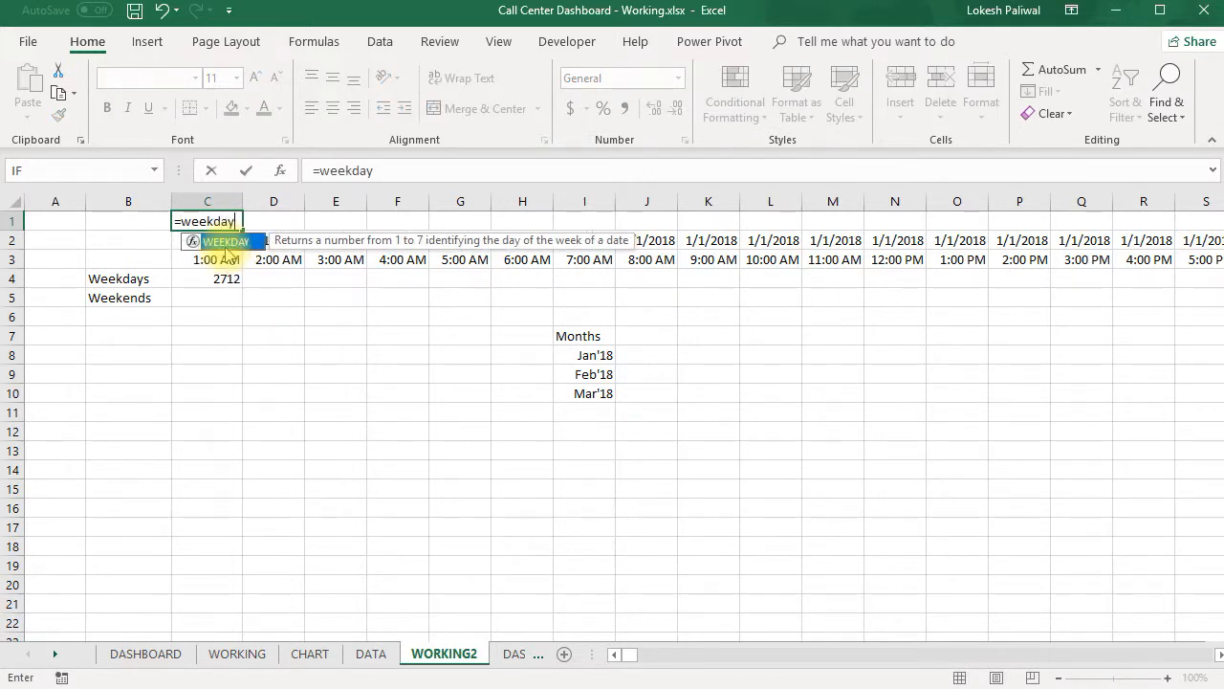
text(()
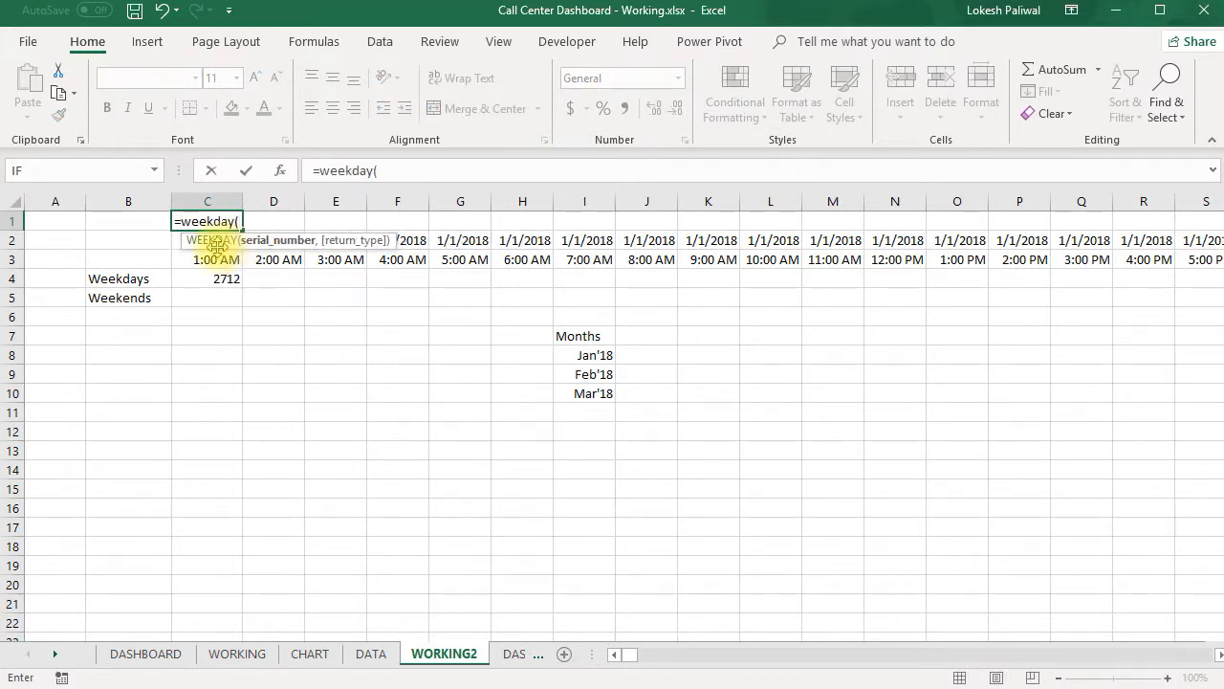
drag(320, 242, 323, 334)
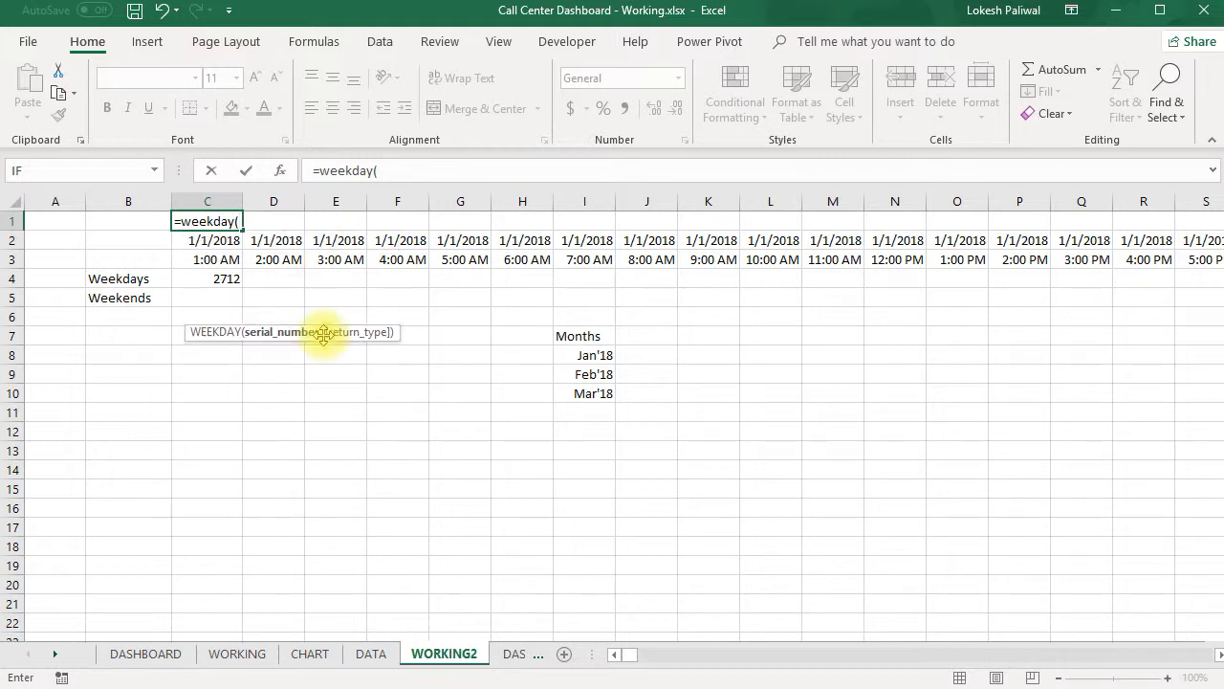
click(222, 243)
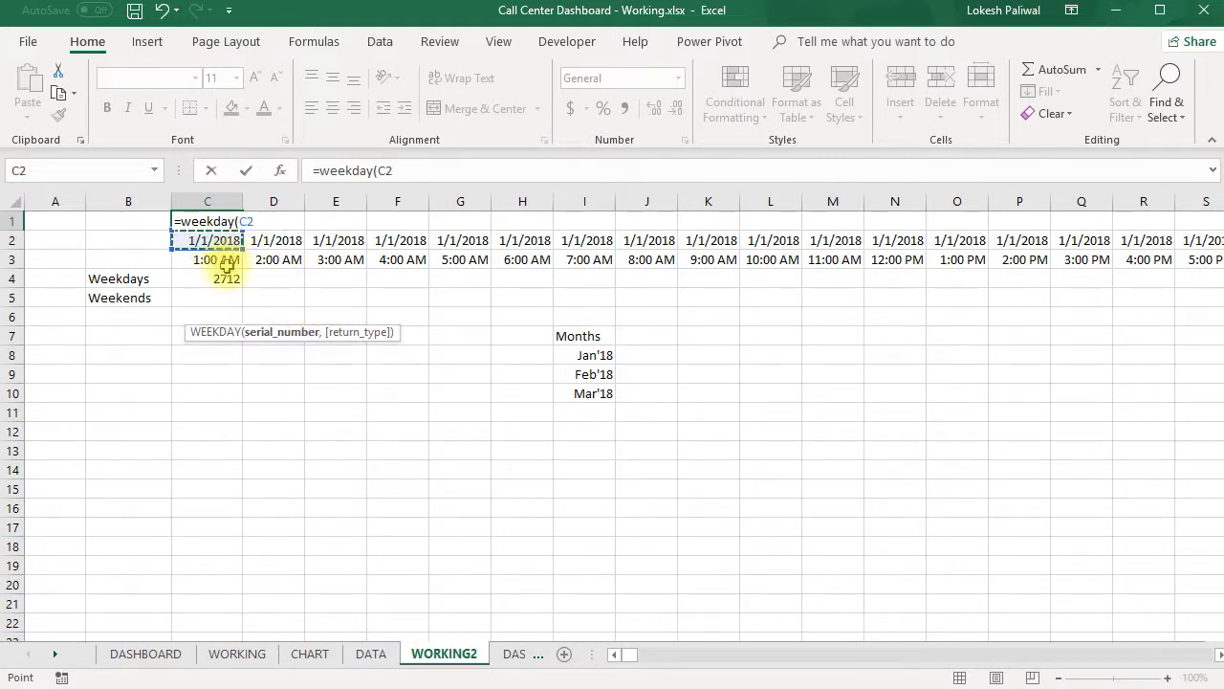
text())
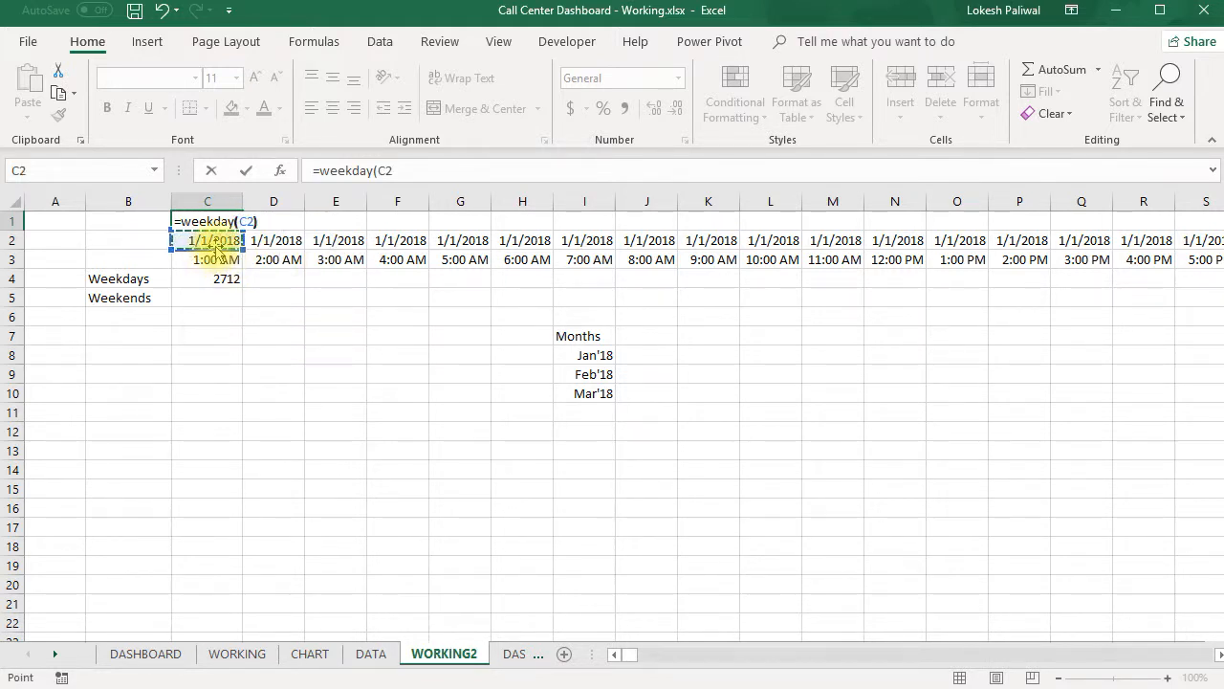
key(ctrl+Return)
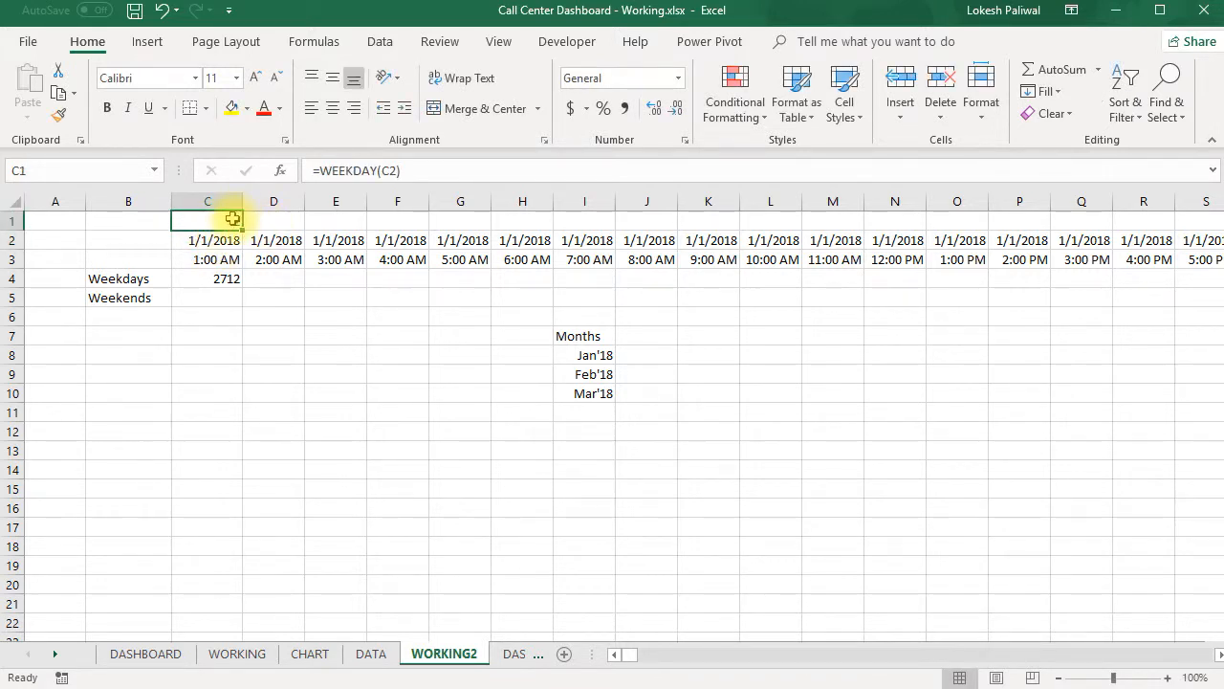
- Review the return_type options of the WEEKDAY function in C1, keeping the formula without that argument
double_click(233, 218)
click(259, 221)
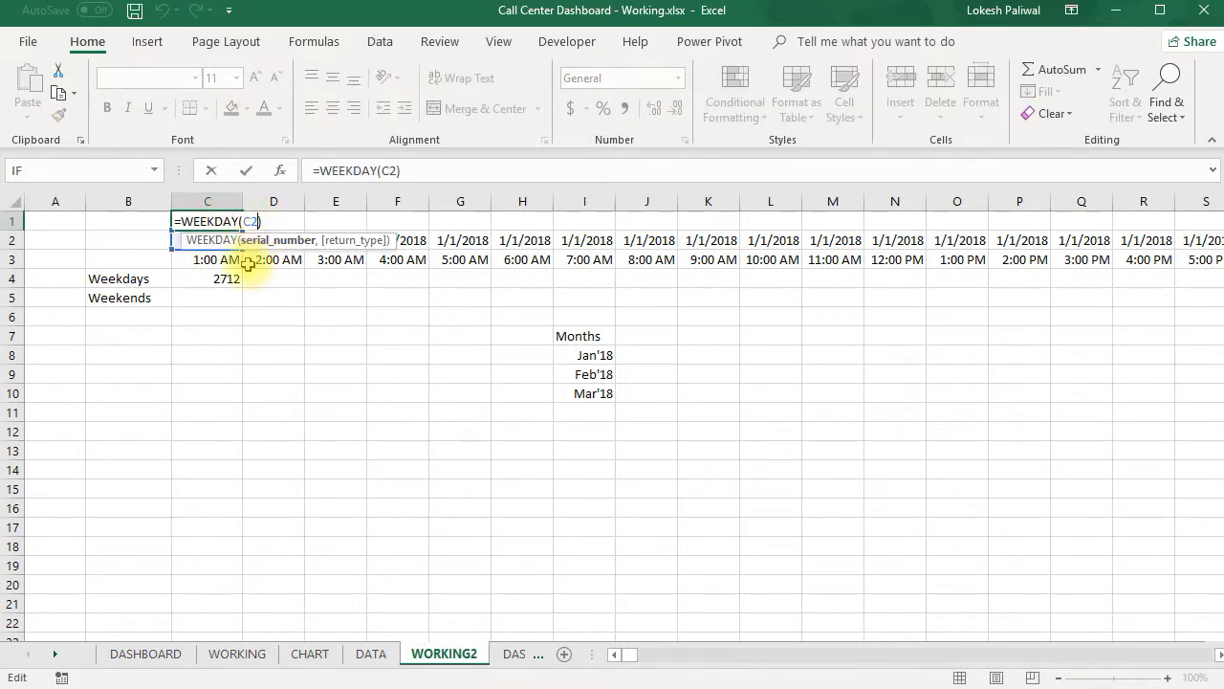
text(,)
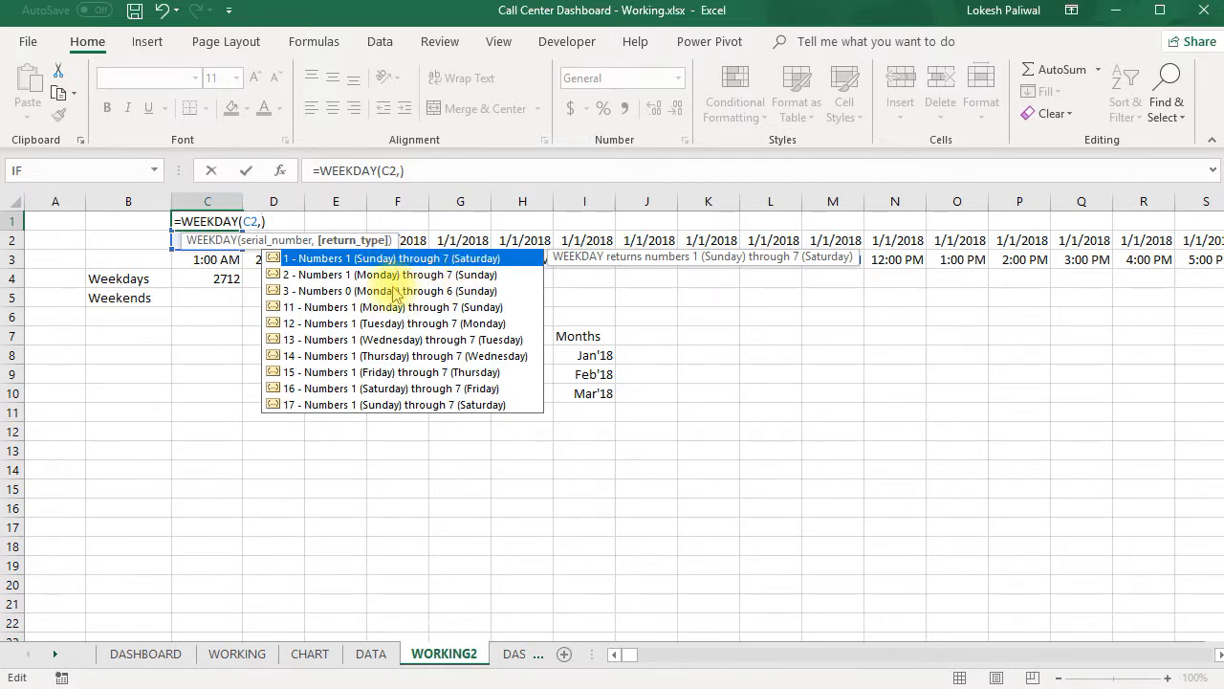
key(BackSpace)
key(Return)
key(Up)
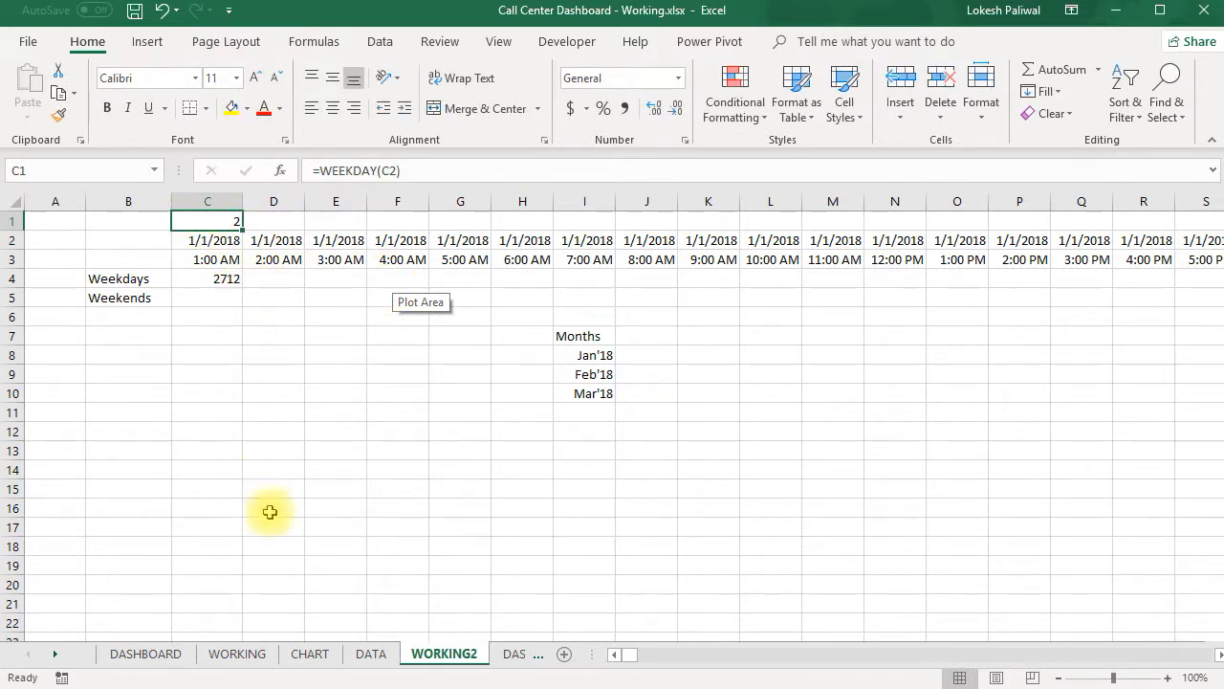
- Copy row 1 of the WORKING sheet and paste only its formulas into row 1 of WORKING2
click(236, 654)
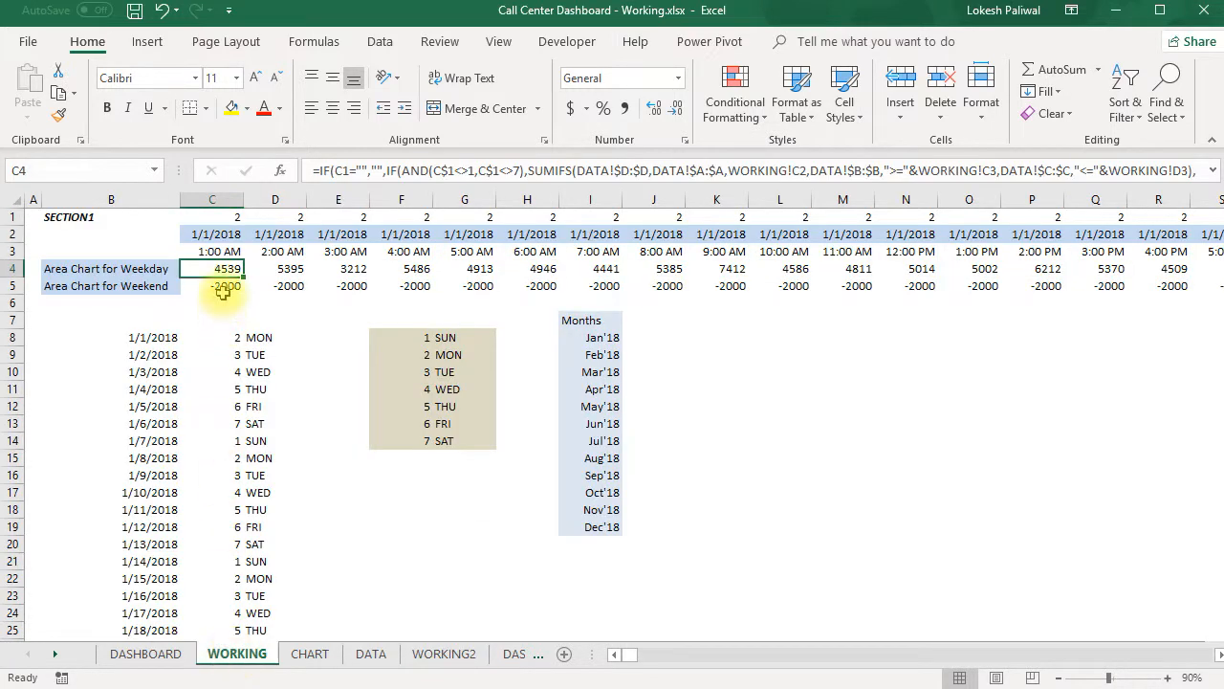
click(227, 217)
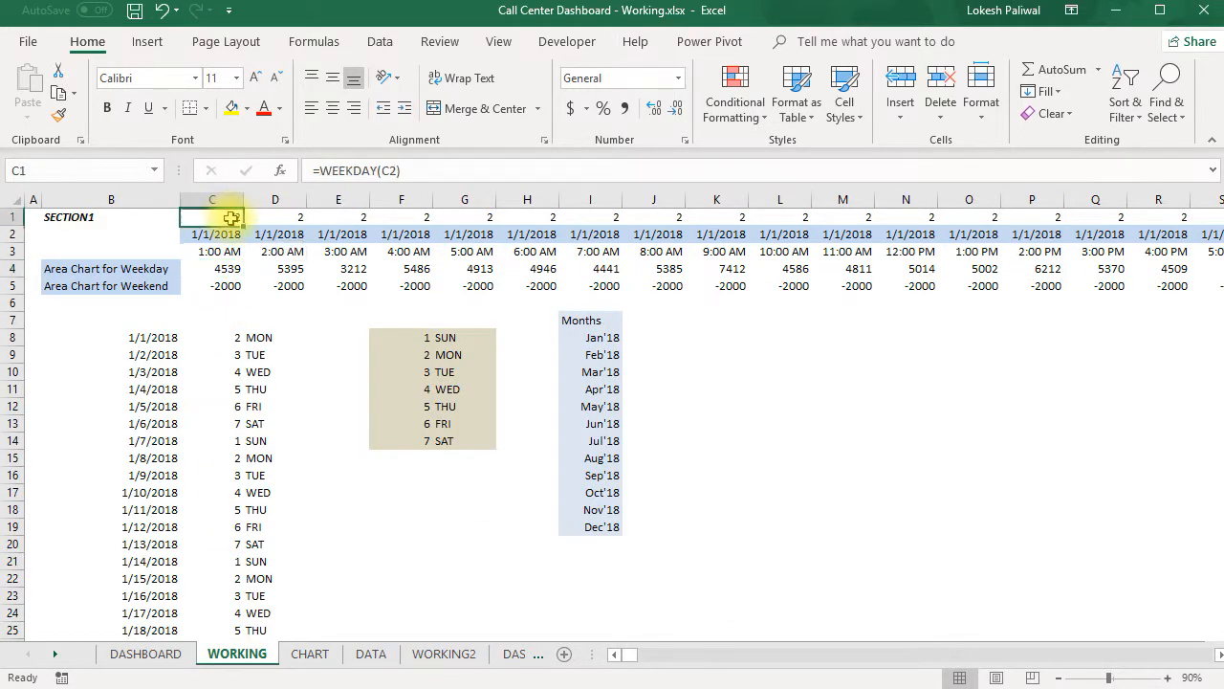
click(12, 217)
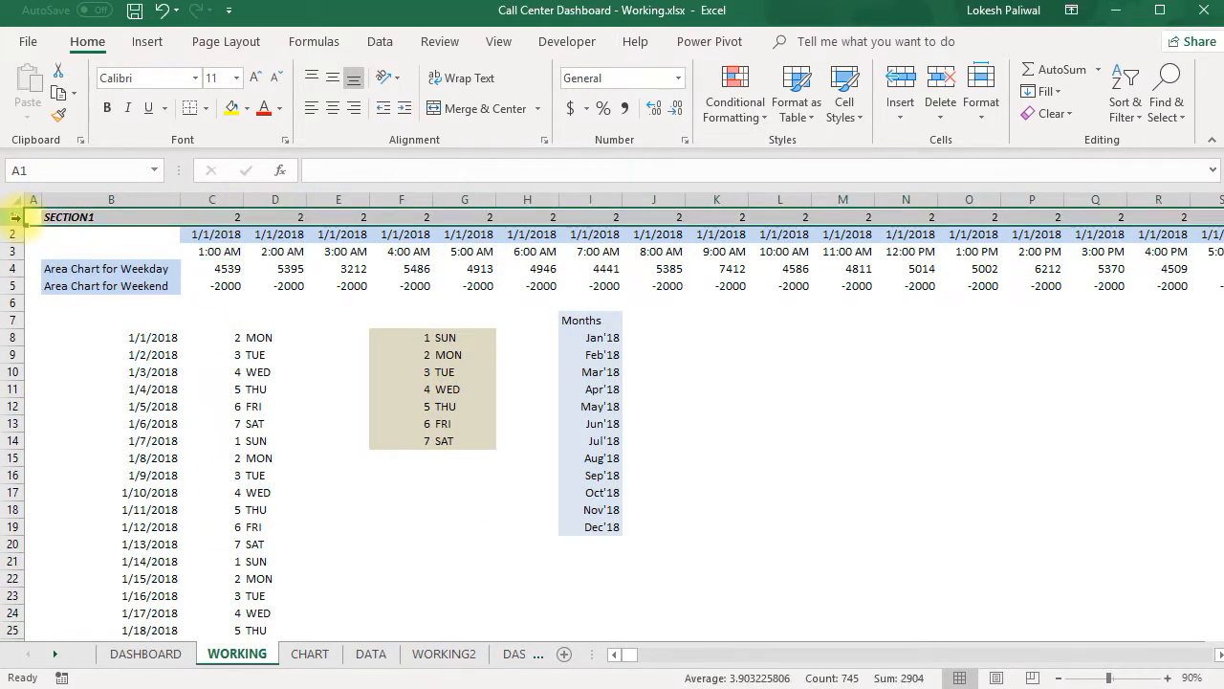
key(ctrl+c)
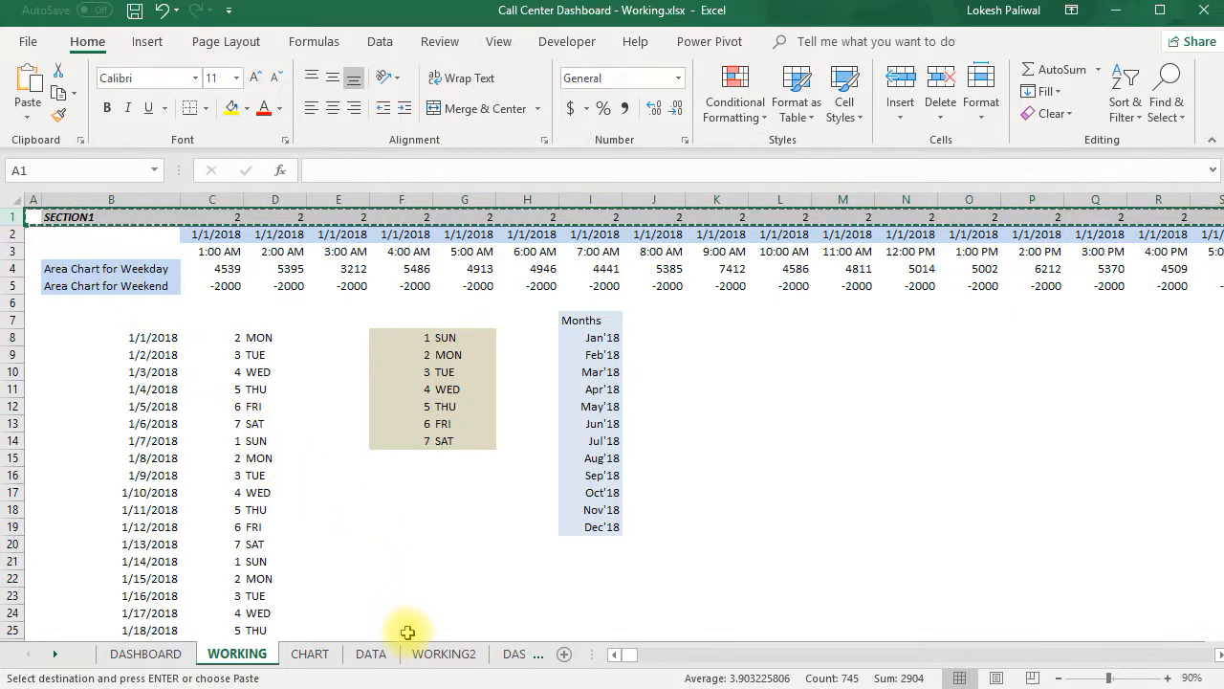
click(445, 654)
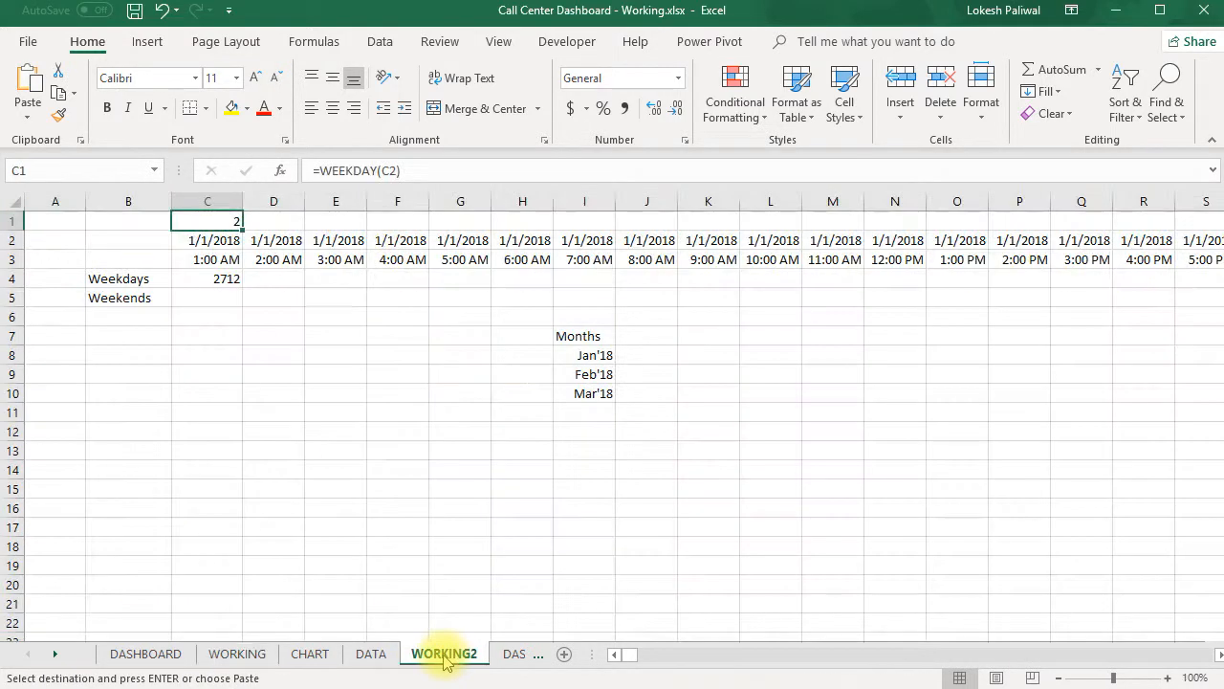
click(53, 218)
right_click(52, 218)
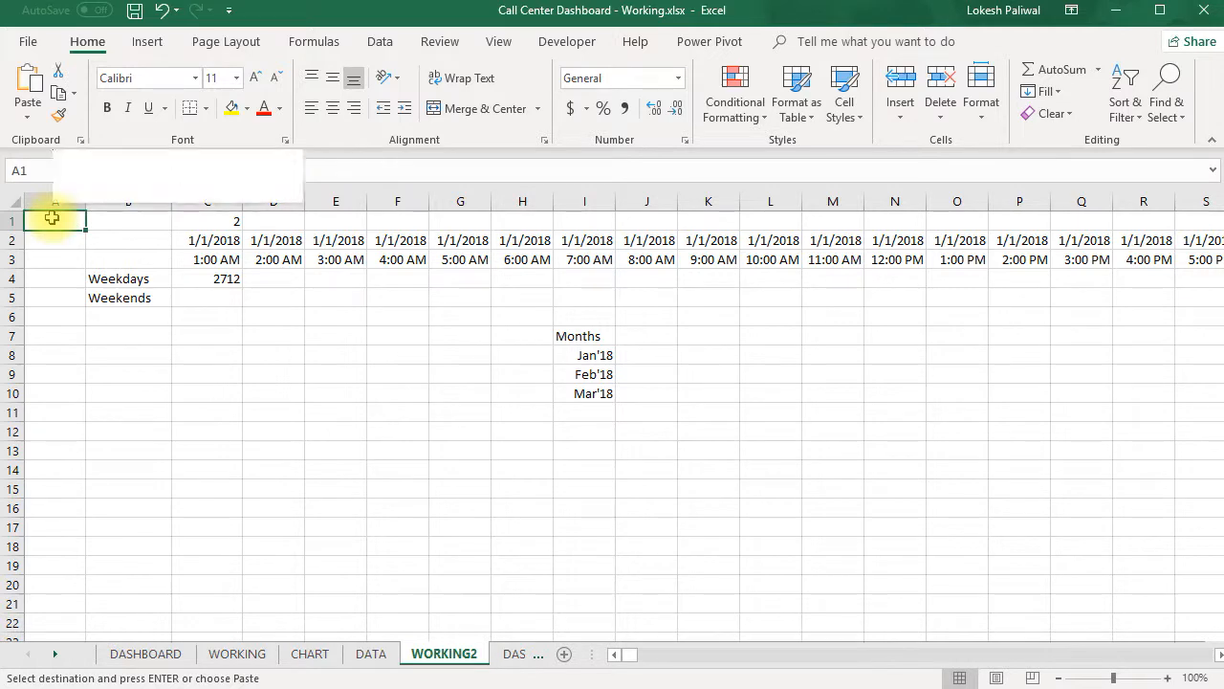
click(130, 325)
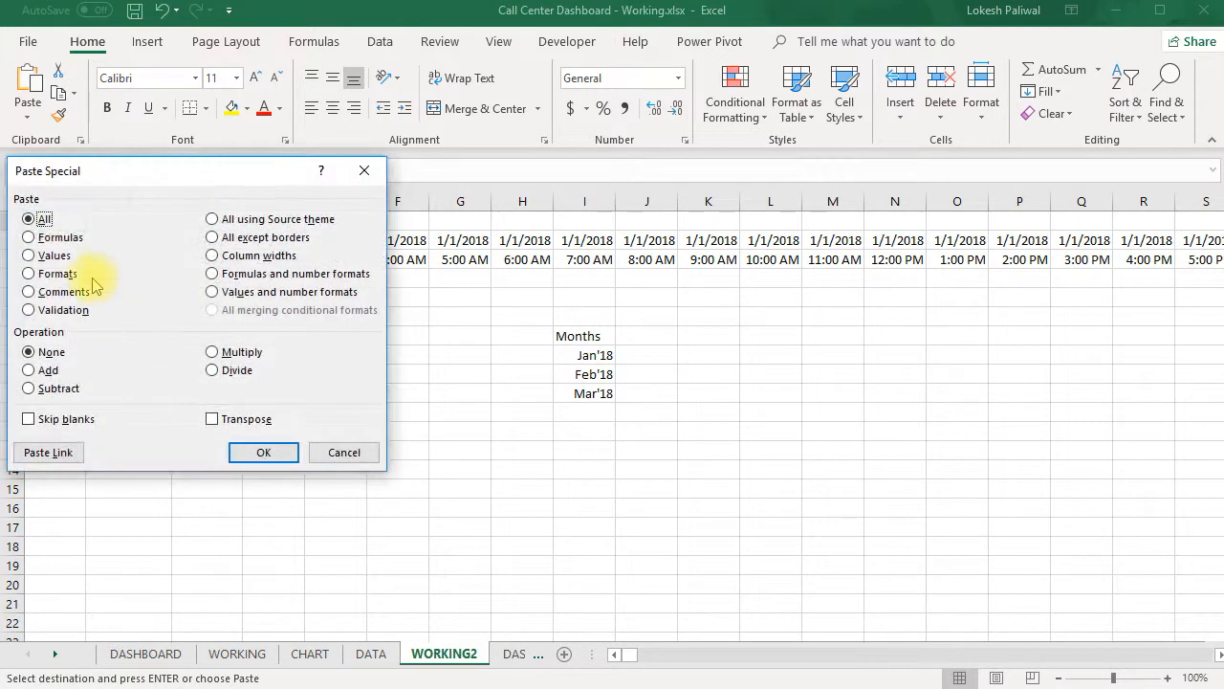
click(54, 240)
click(255, 451)
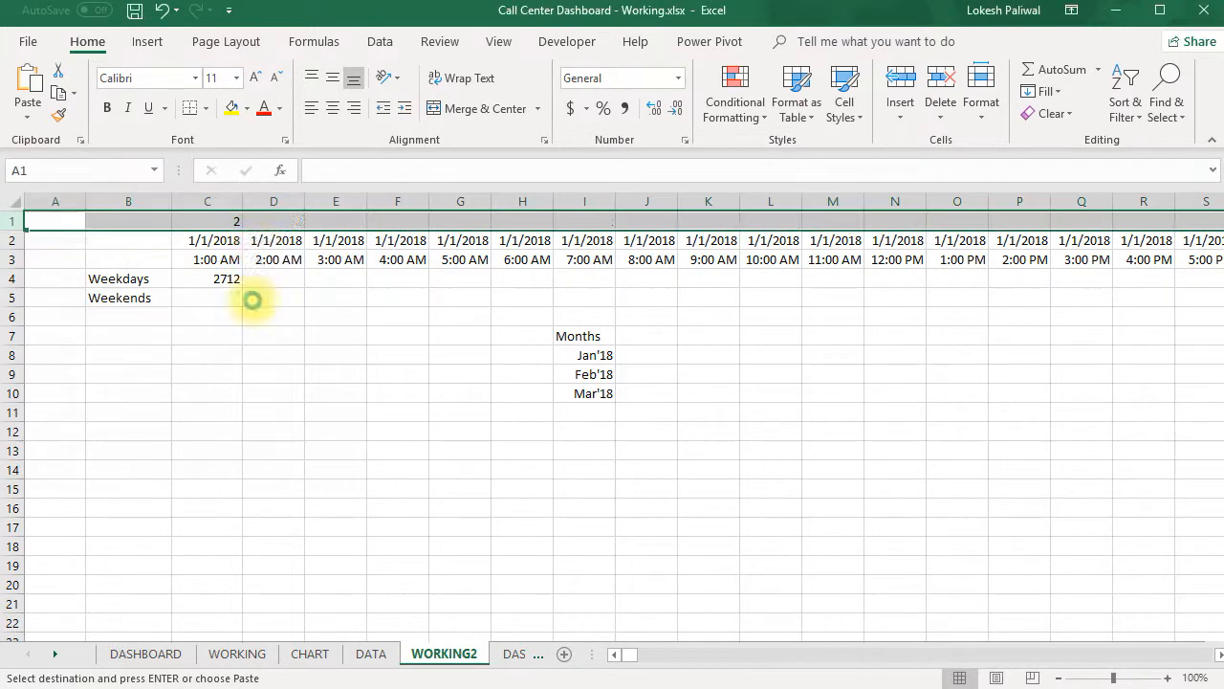
- Check the WEEKDAY formulas across row 1 of WORKING2 as far as the 1/2/2018 block, and compare with the call volumes chart on DASHBOARD
click(233, 221)
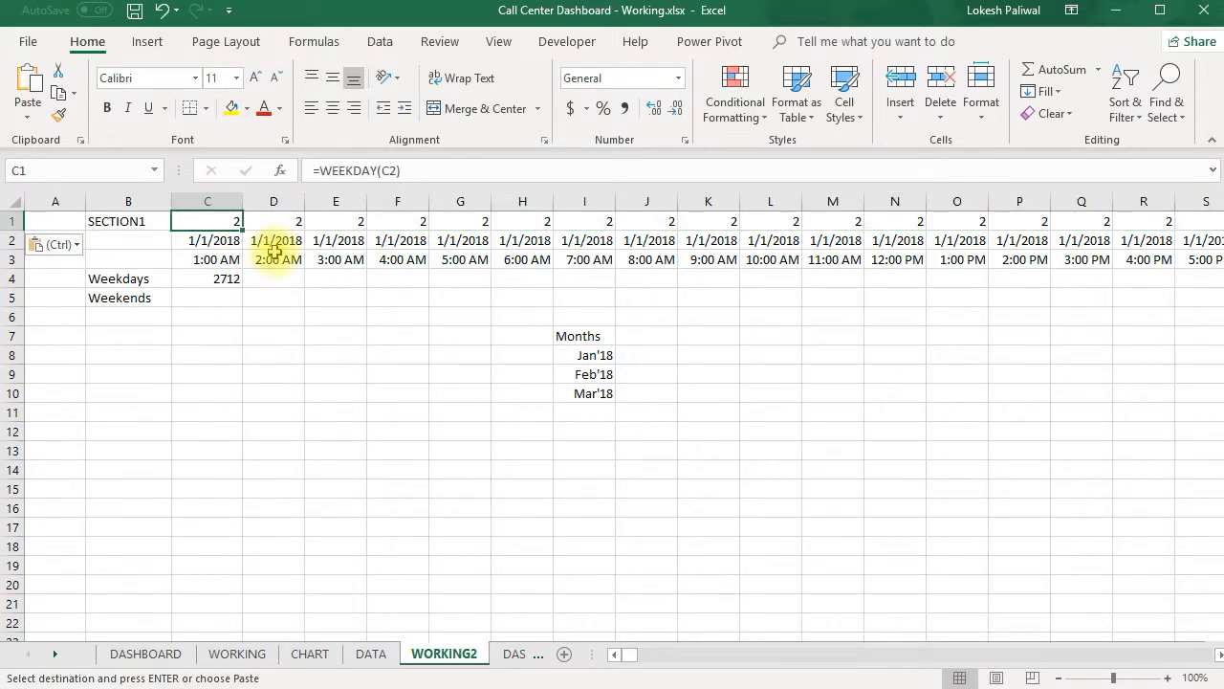
key(ctrl+Right)
key(ctrl+Right)
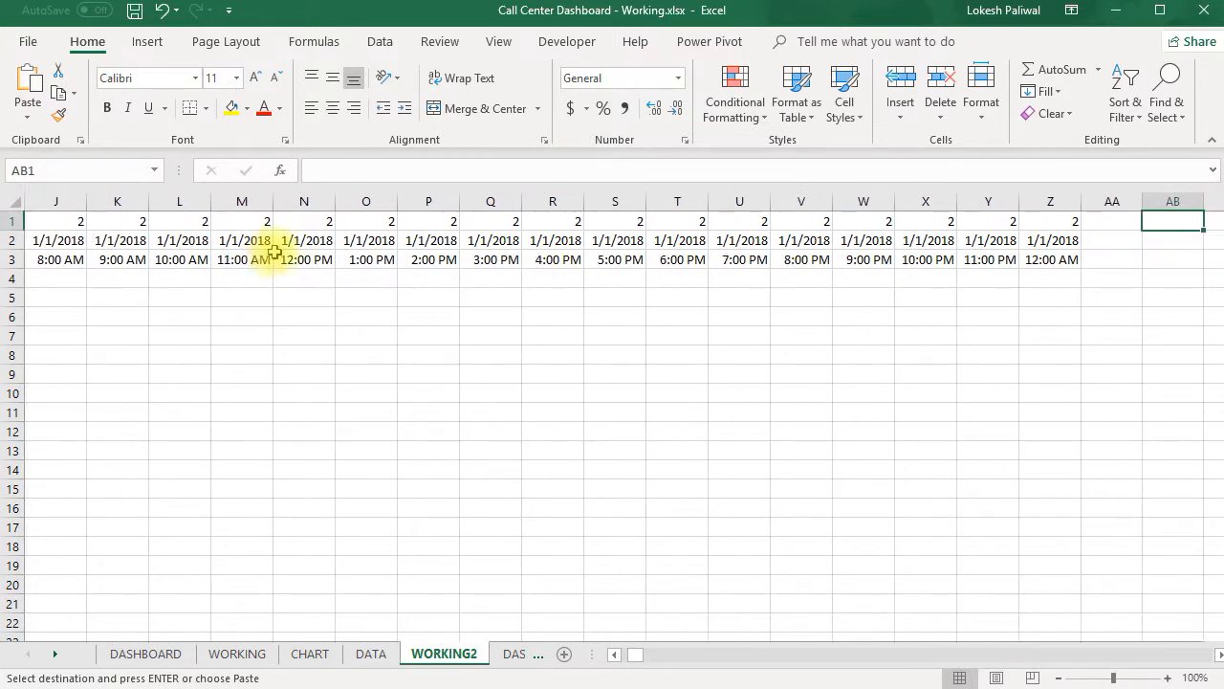
key(Right)
key(Right)
key(Right)
key(Right)
key(Left)
key(Left)
key(Left)
key(Left)
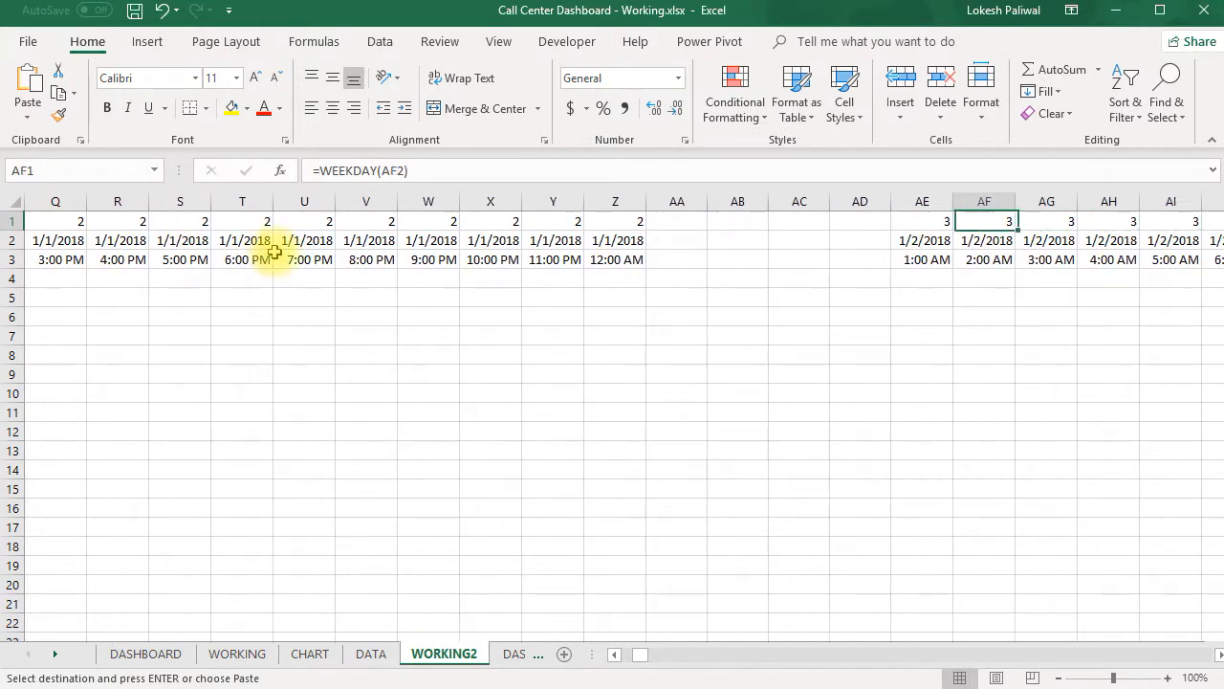
key(Down)
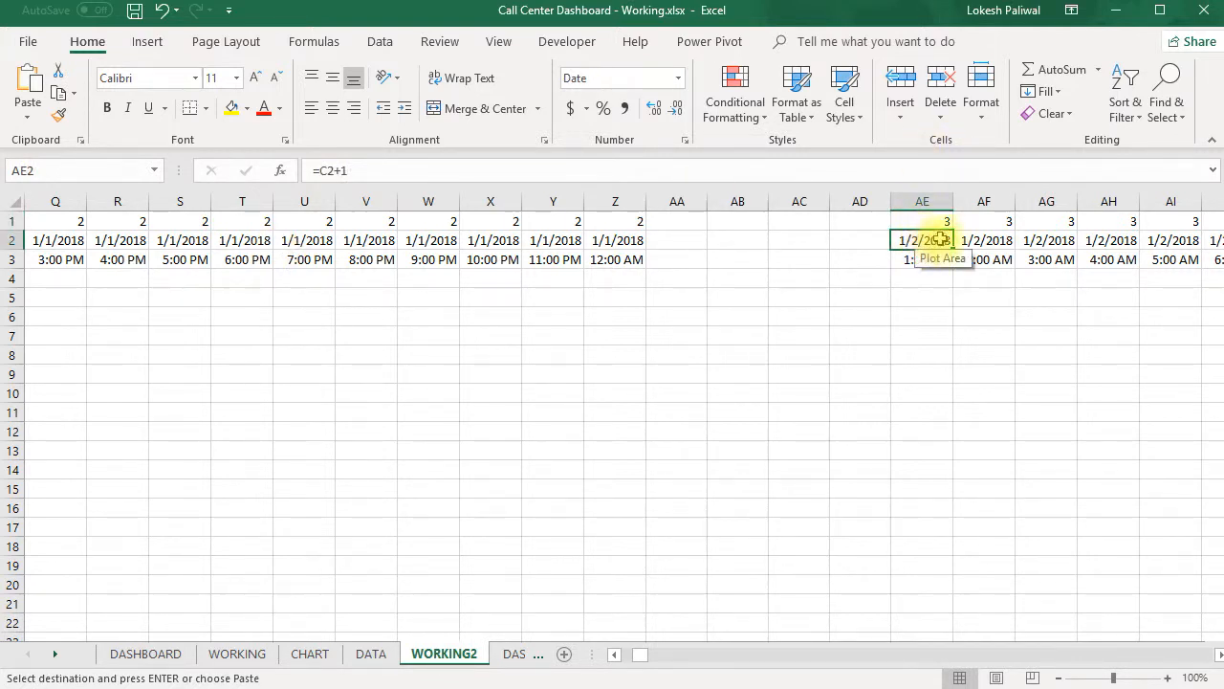
click(940, 224)
double_click(942, 223)
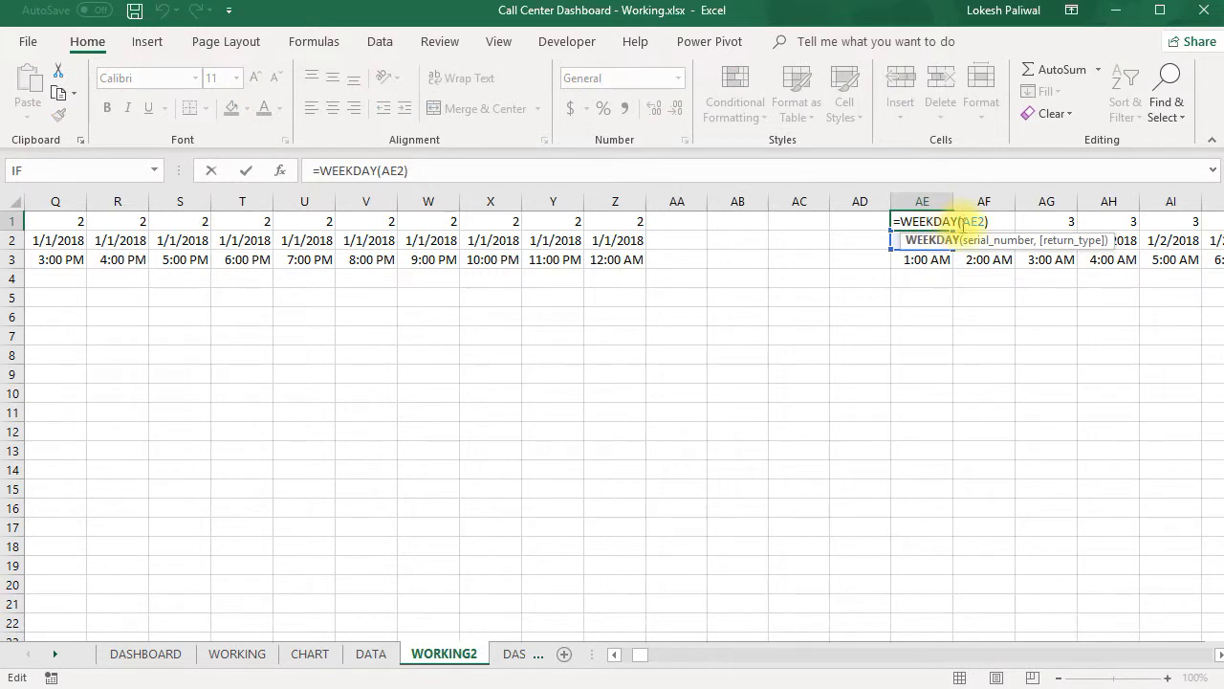
key(Escape)
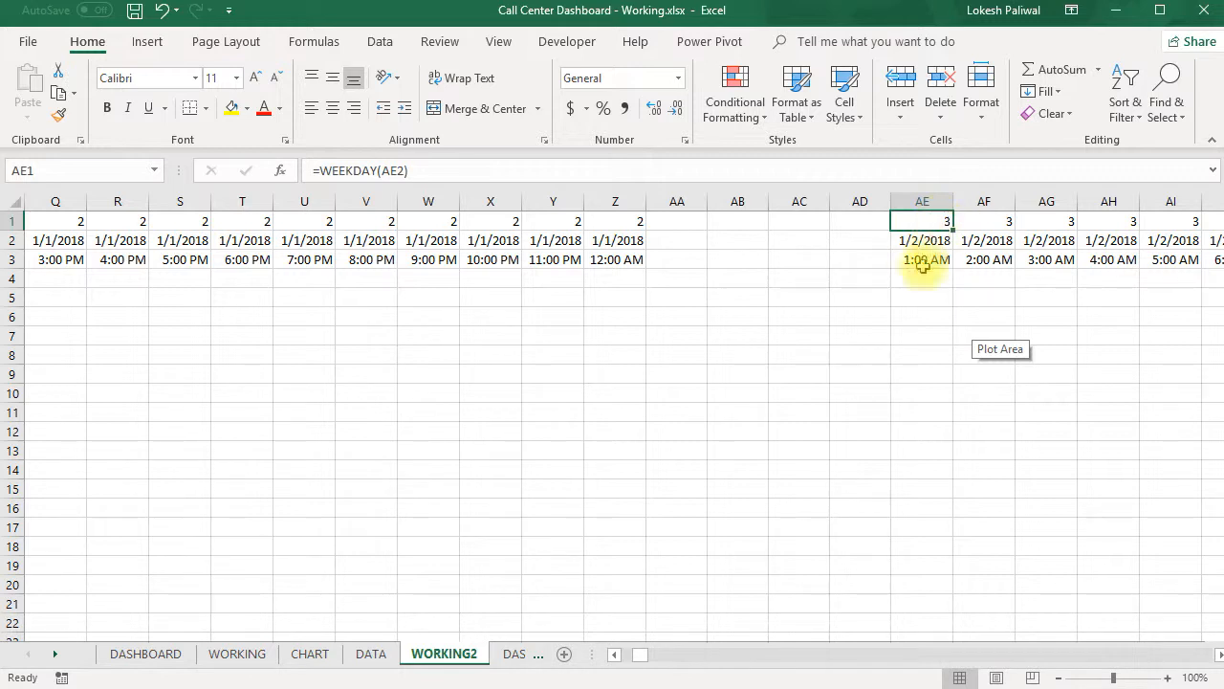
click(175, 656)
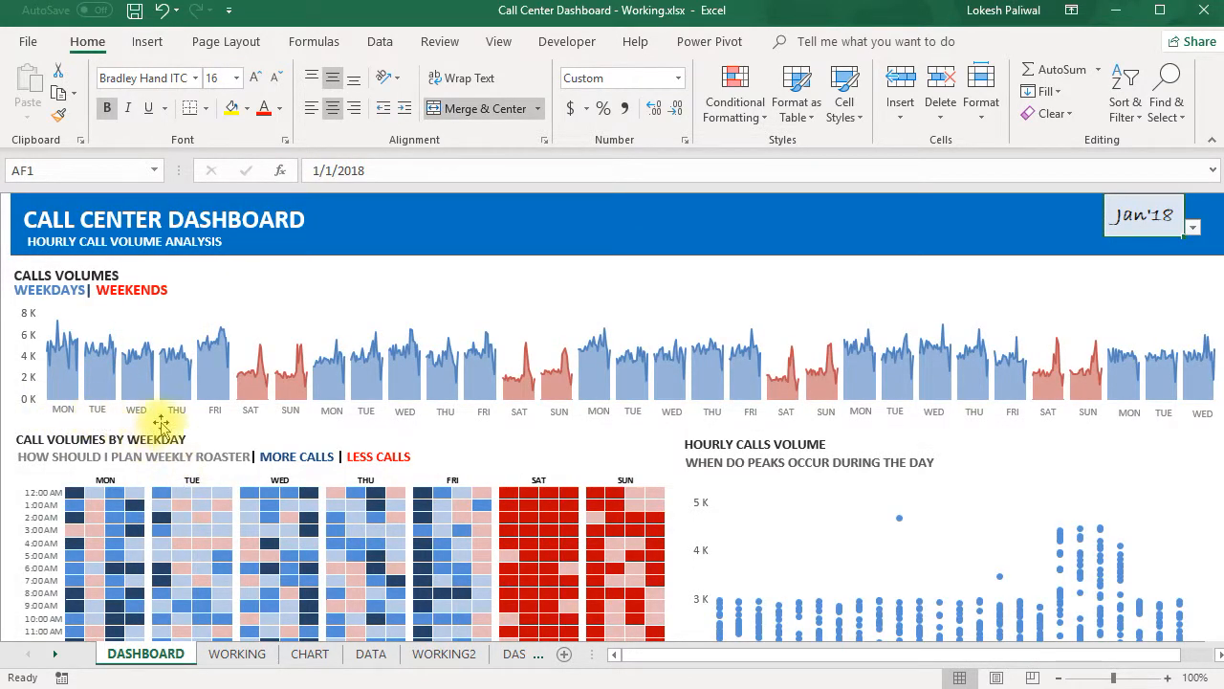
click(444, 654)
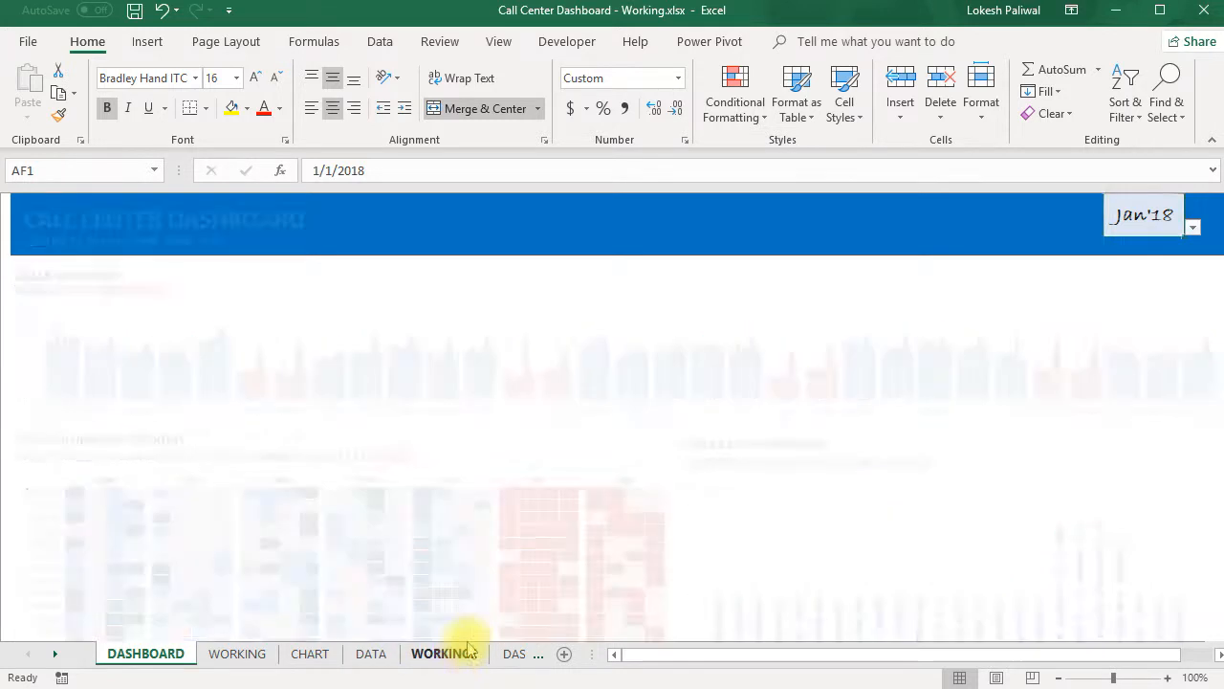
- Wrap the SUMIFS formula in C4 of WORKING2 in an IF with the logical test C$1<>1 and the SUMIFS as the true value
drag(639, 654, 612, 655)
click(211, 276)
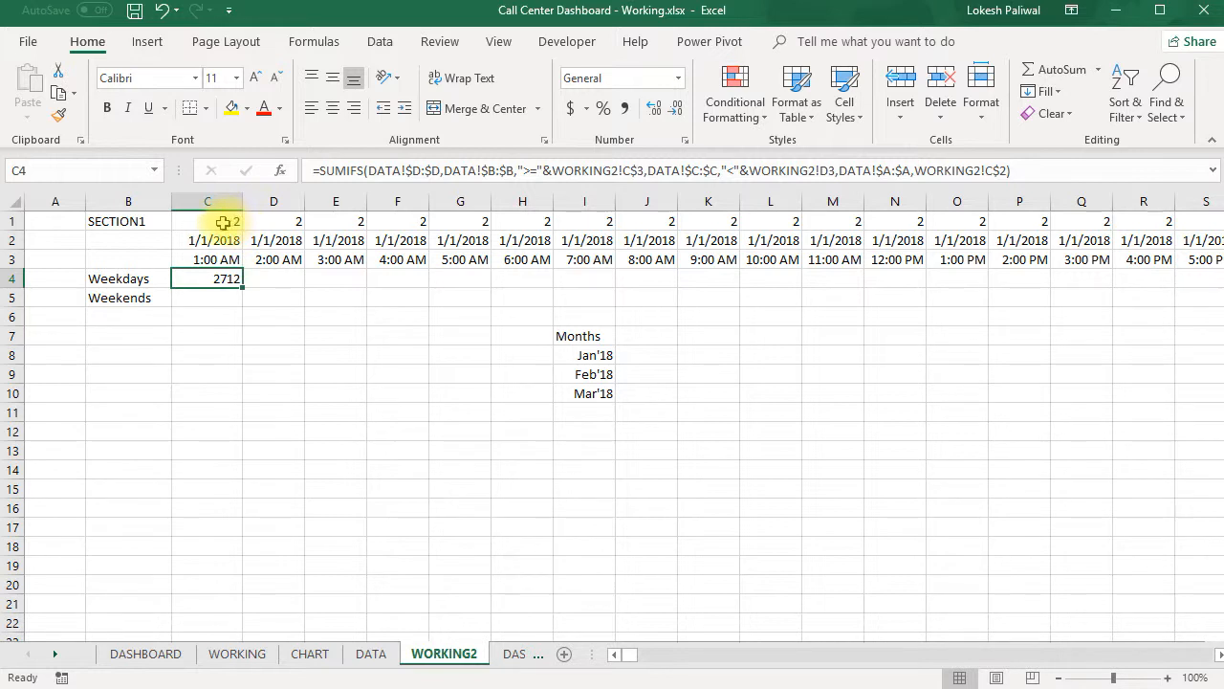
click(208, 298)
click(219, 276)
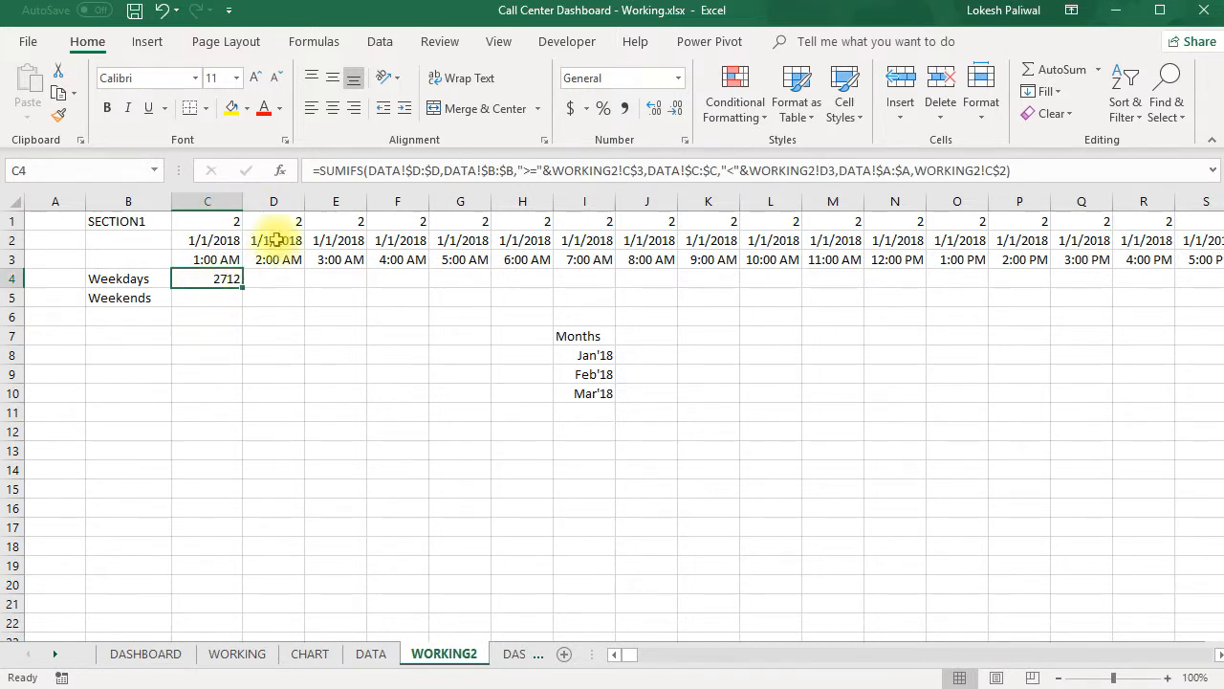
click(323, 170)
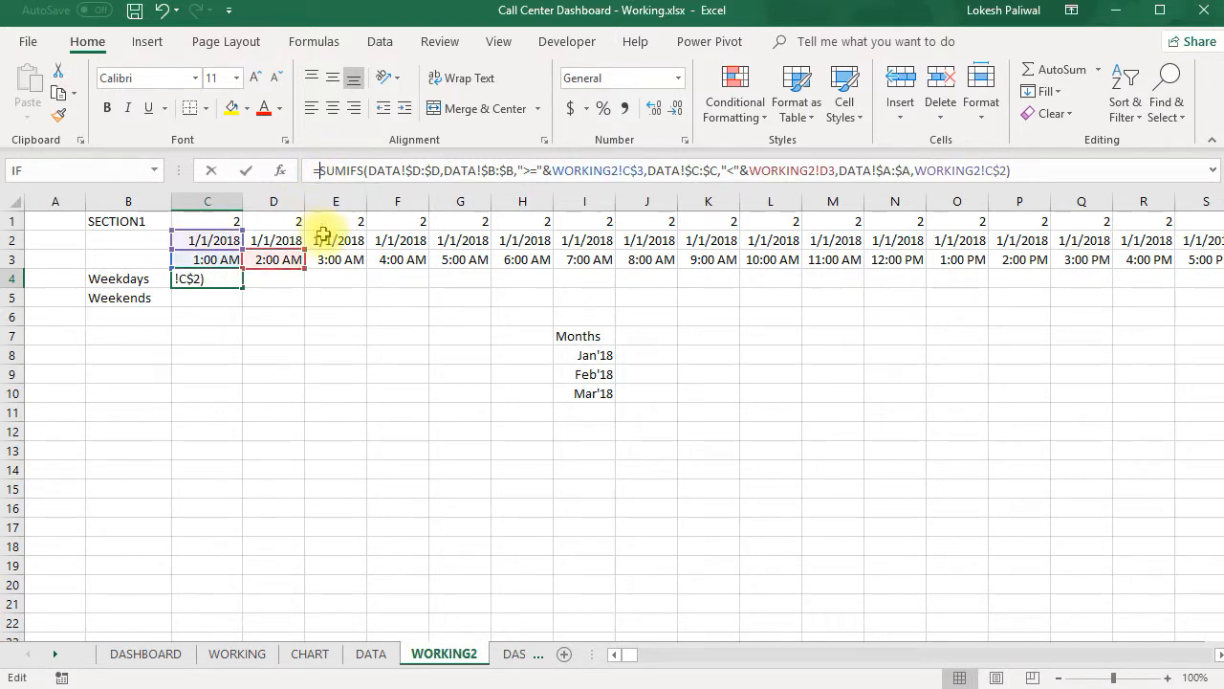
text(if)
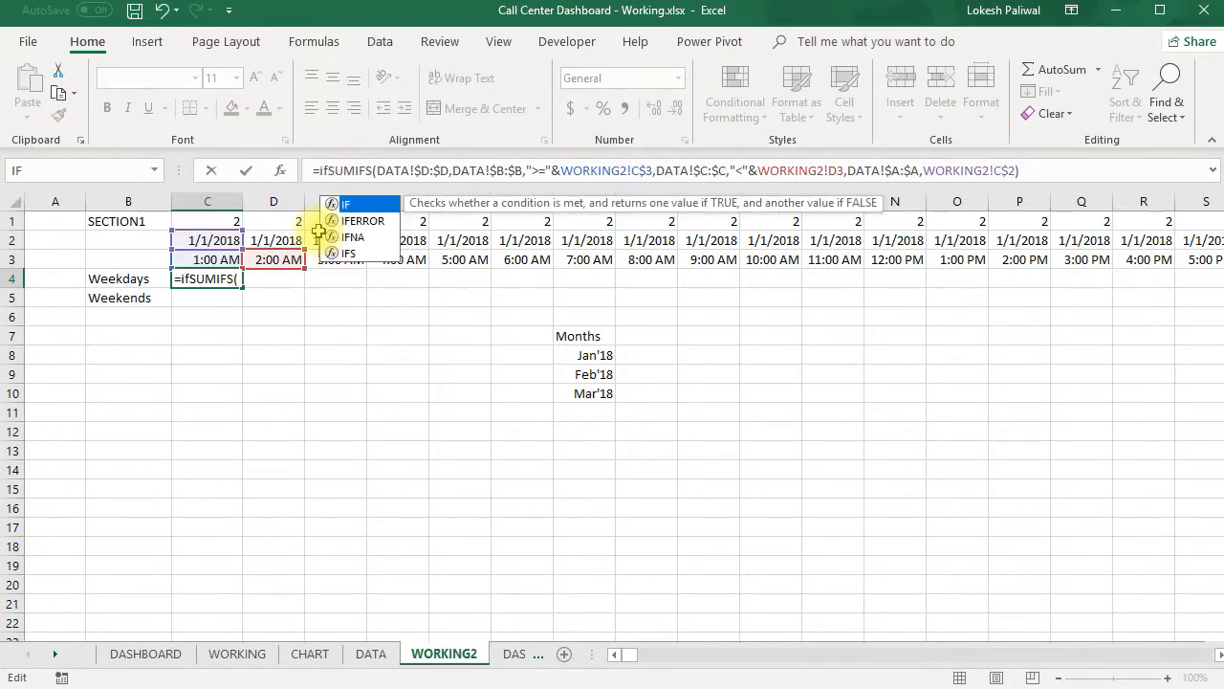
text(()
click(200, 223)
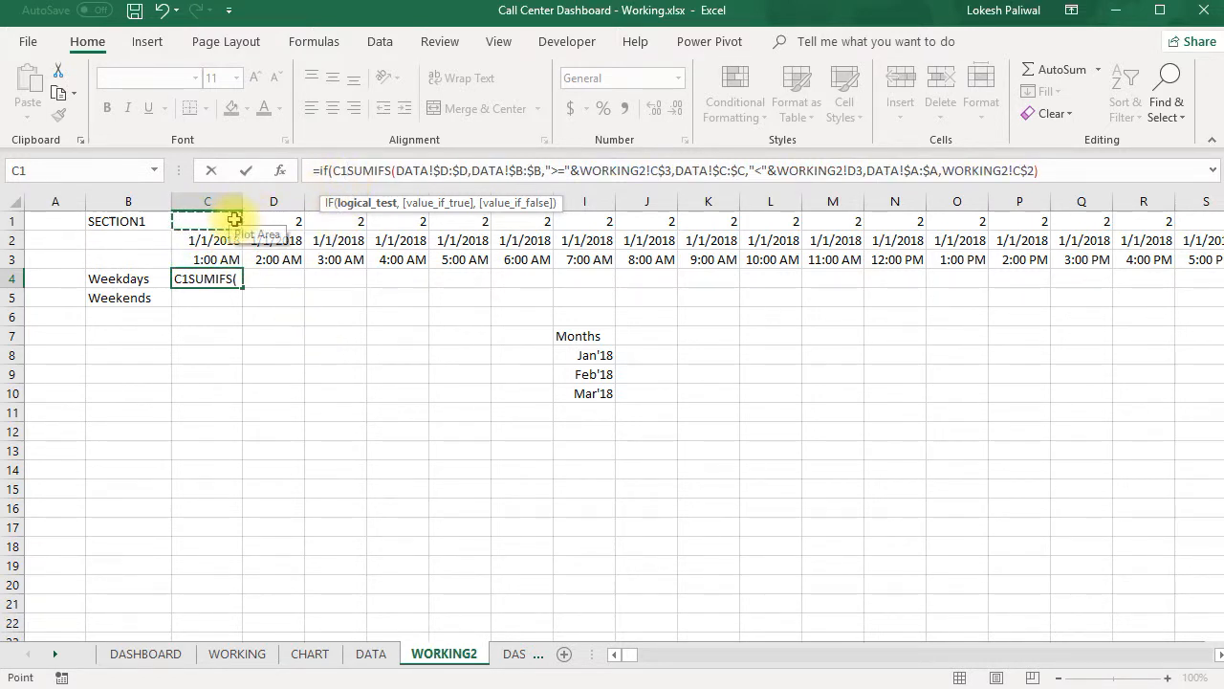
click(336, 172)
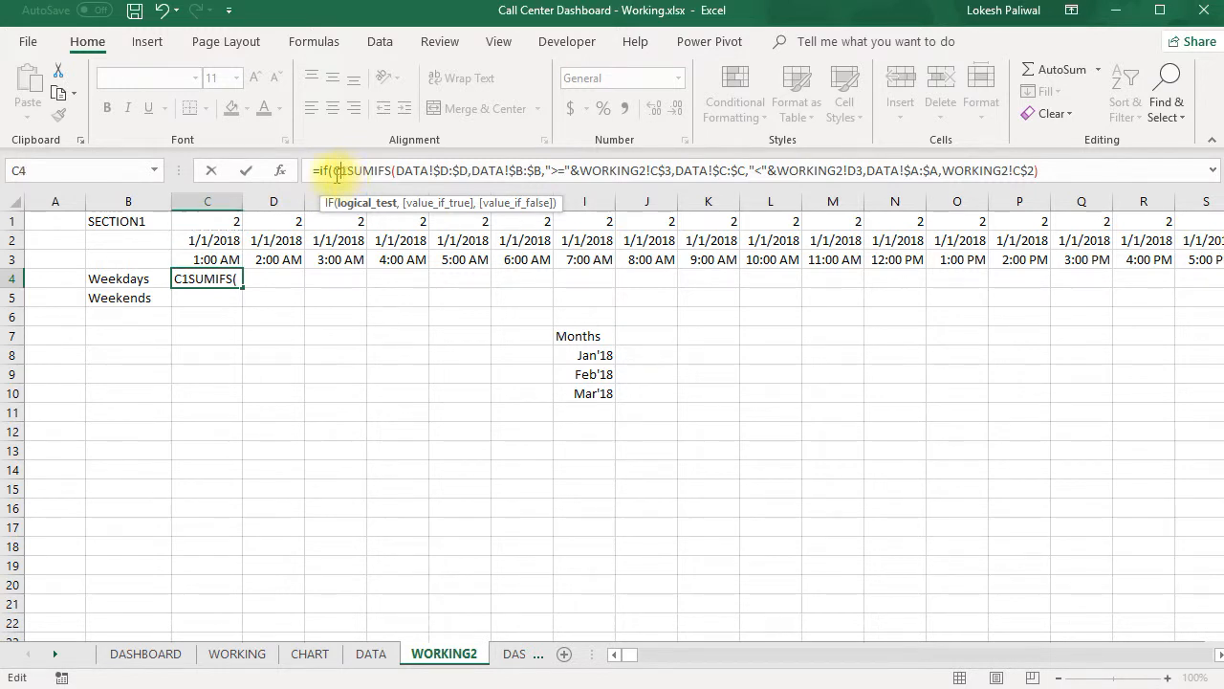
text($)
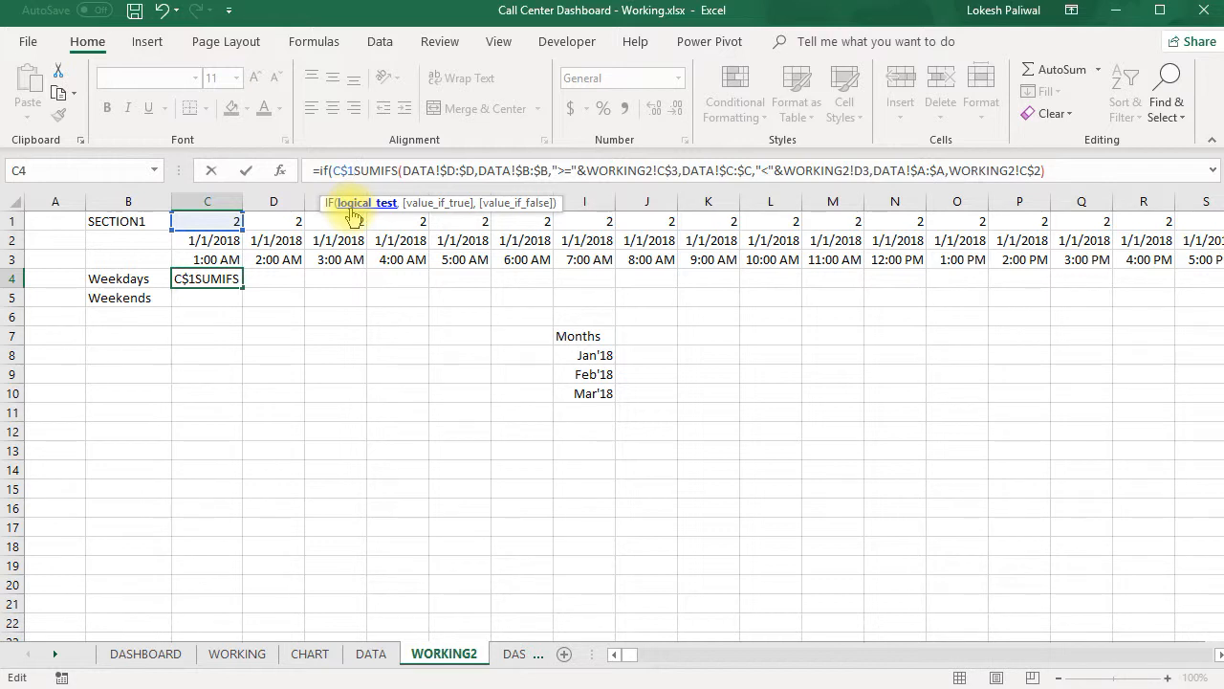
text(<>1)
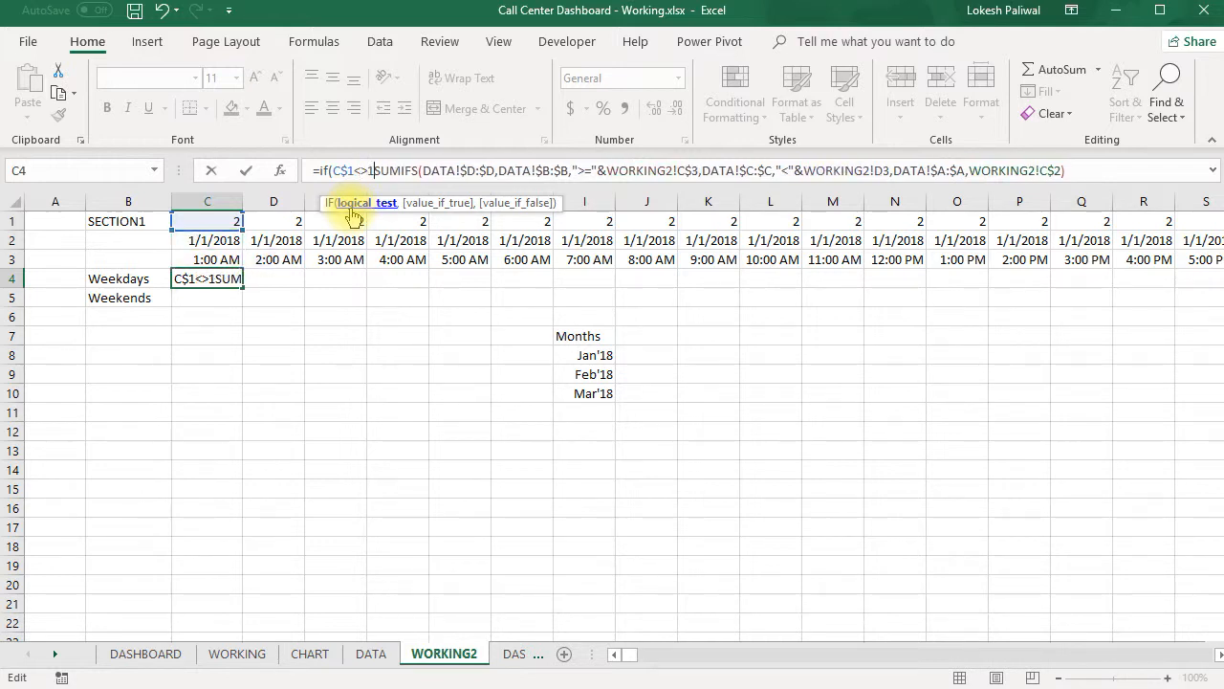
text(,)
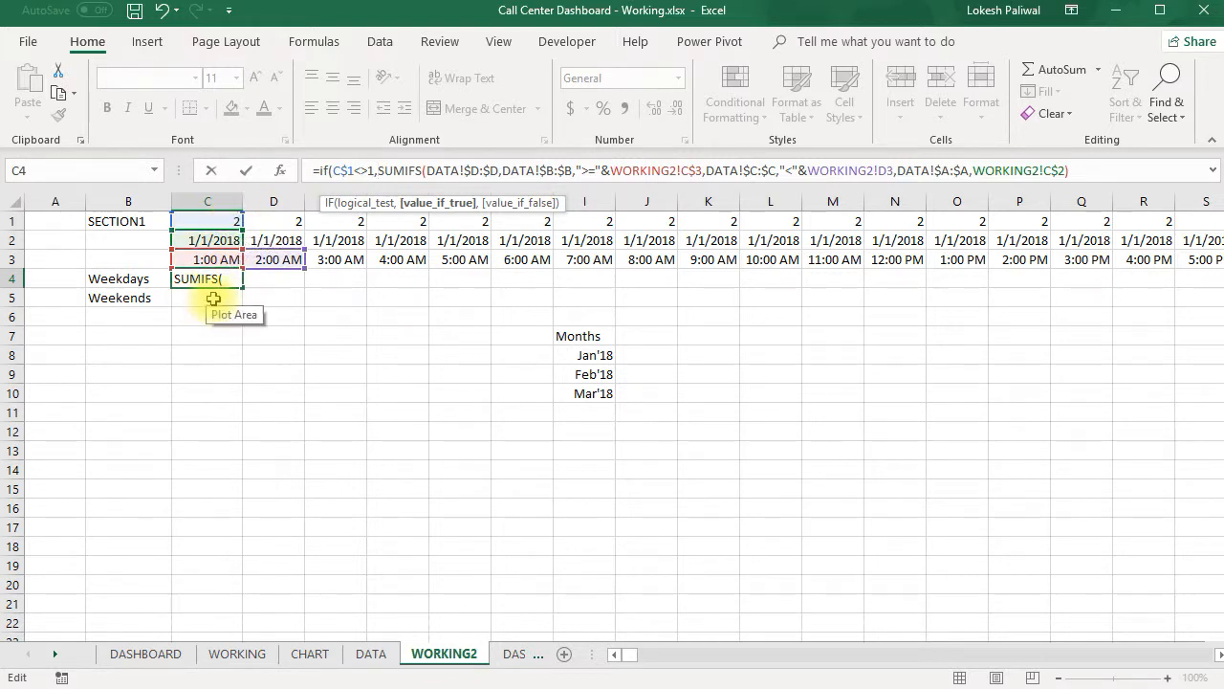
click(333, 170)
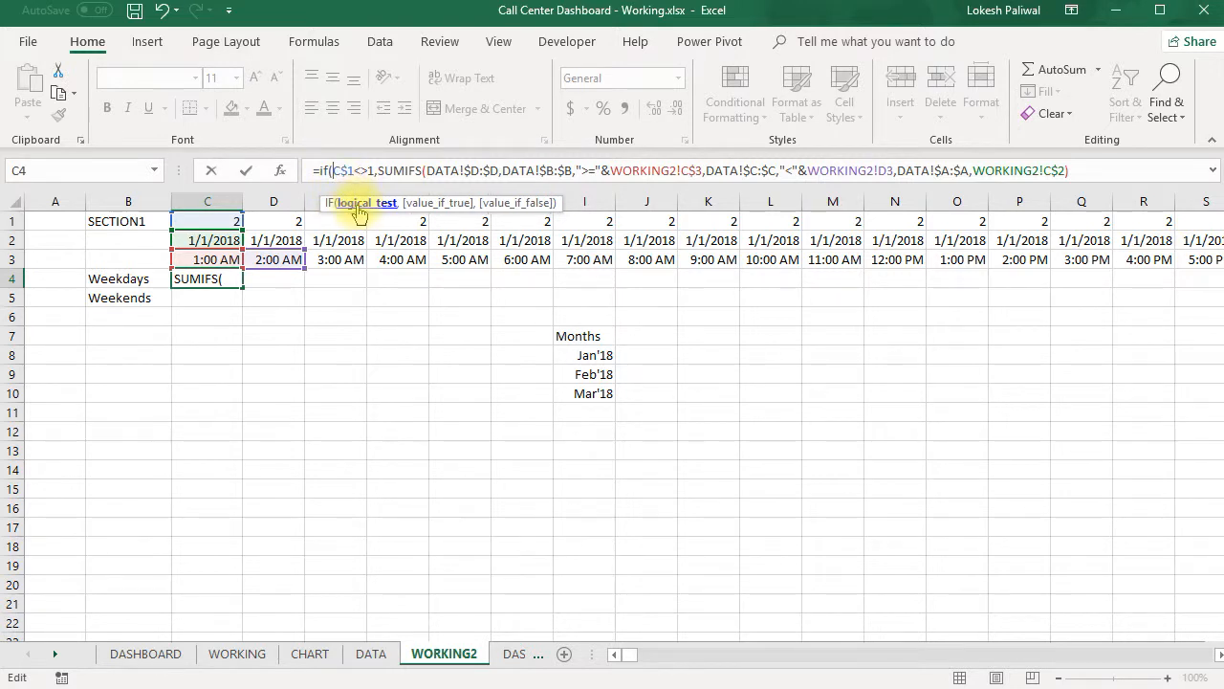
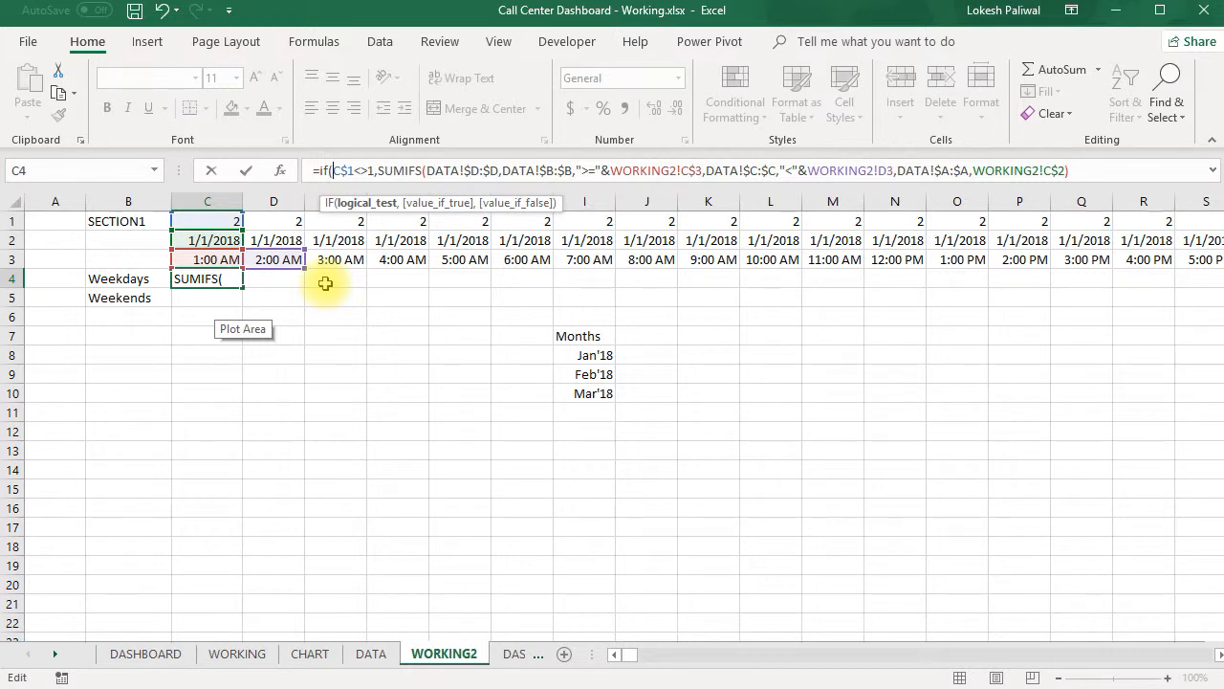
- Change the IF logical test in C4 to an OR of C$1<>1 and C$1<>7, ahead of the SUMIFS
text(or()
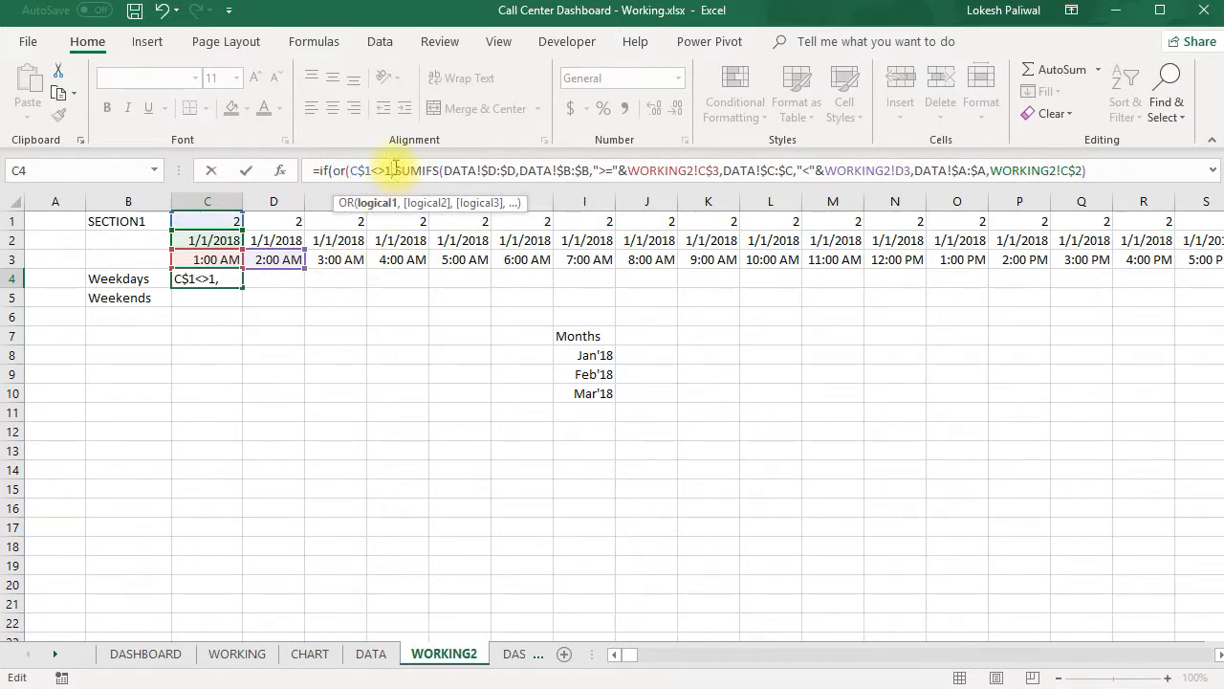
click(217, 218)
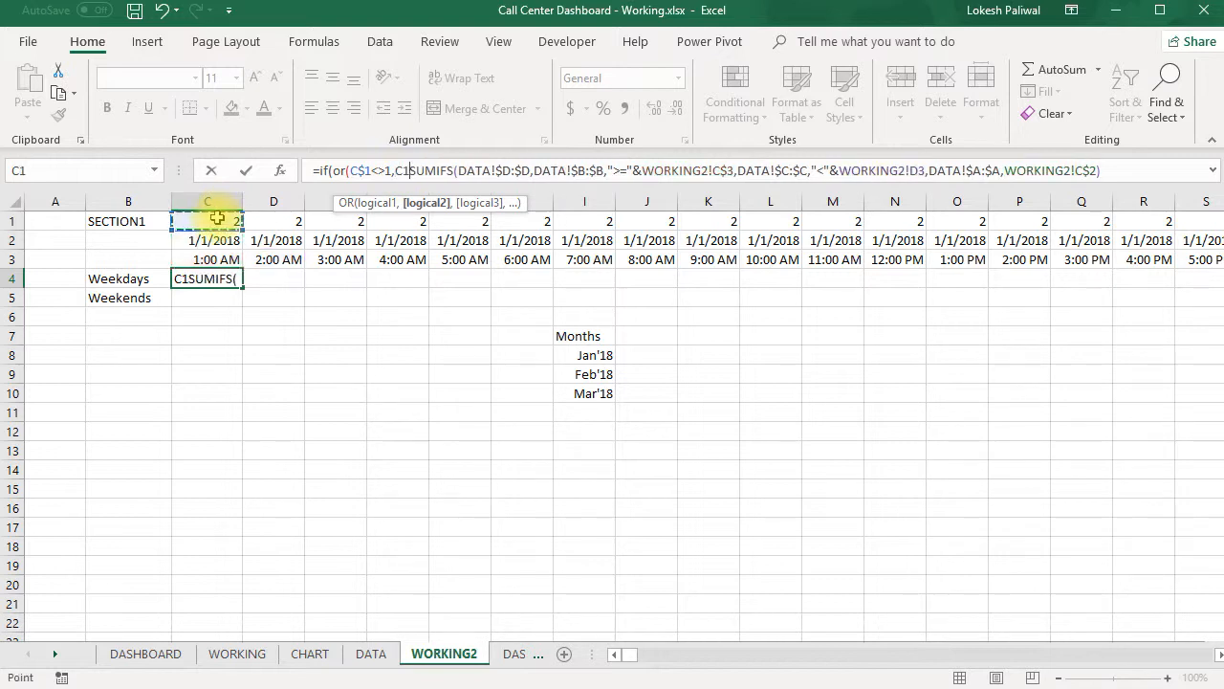
key(F4)
key(F4)
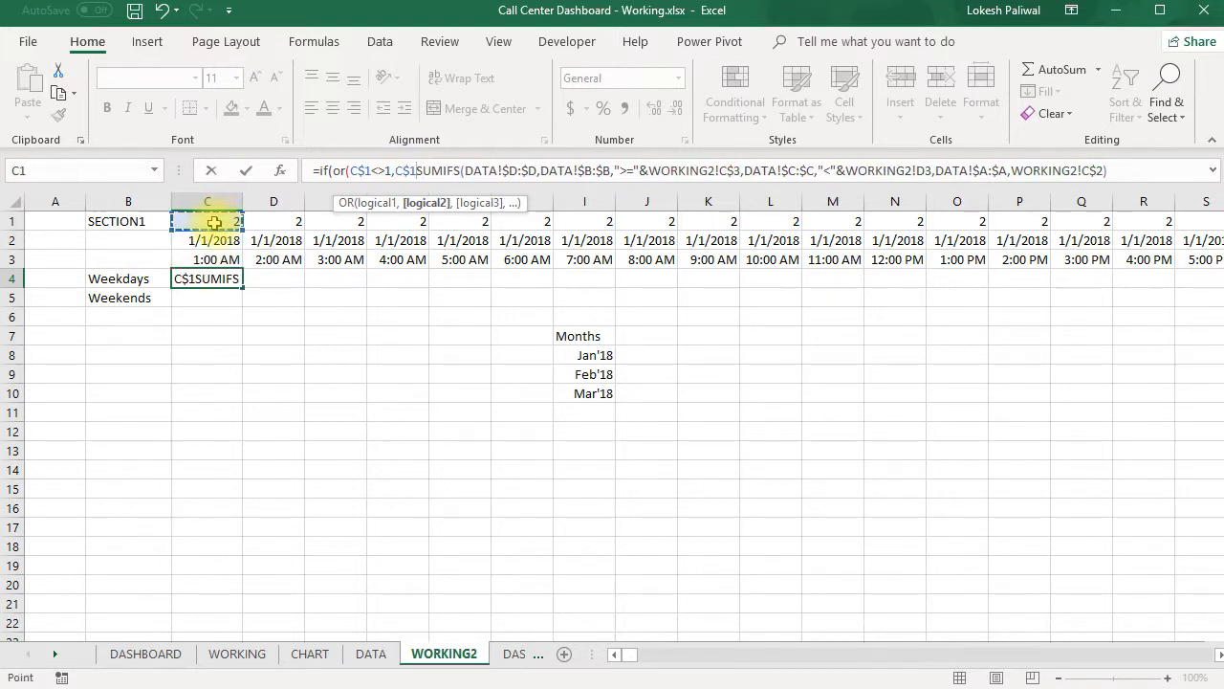
text(<>7)
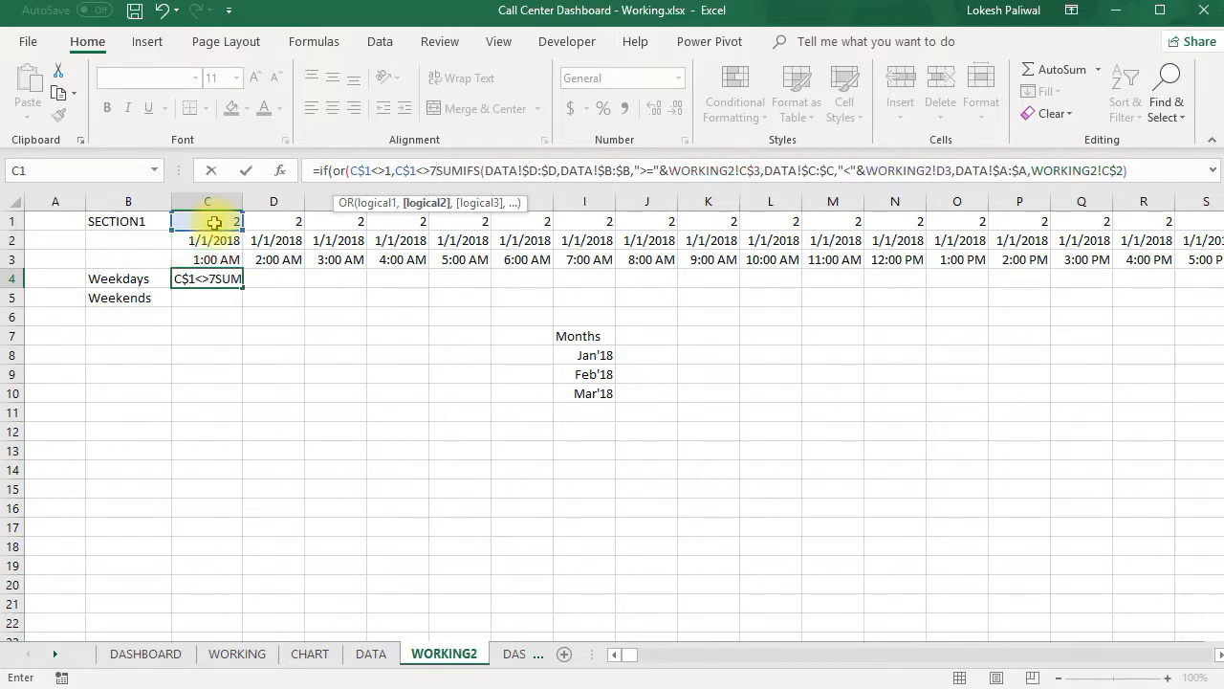
text())
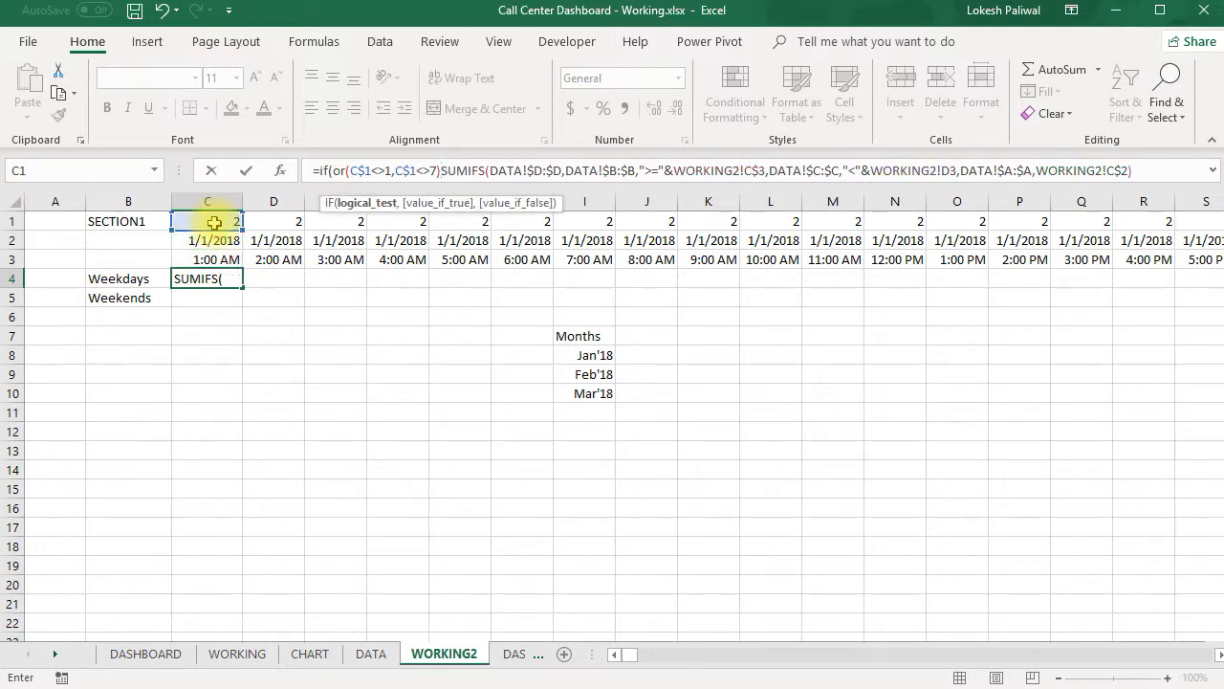
text(,)
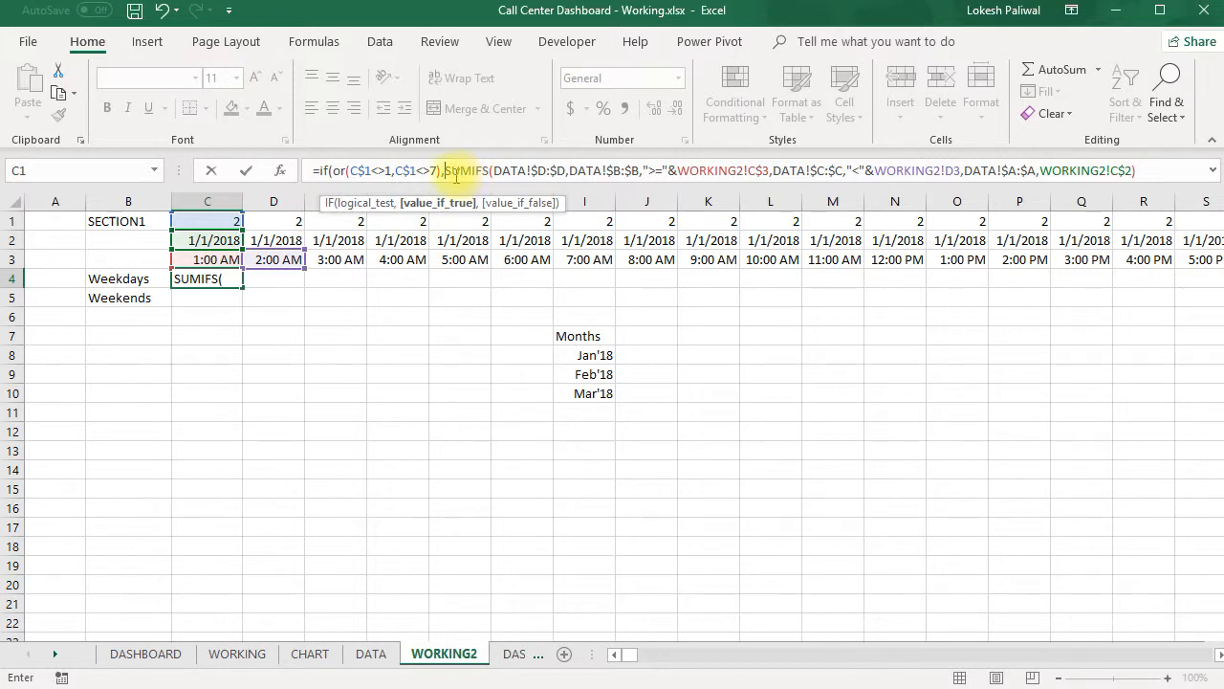
- Complete the IF formula in C4 with an empty string "" as the false value
click(1136, 170)
text(,)
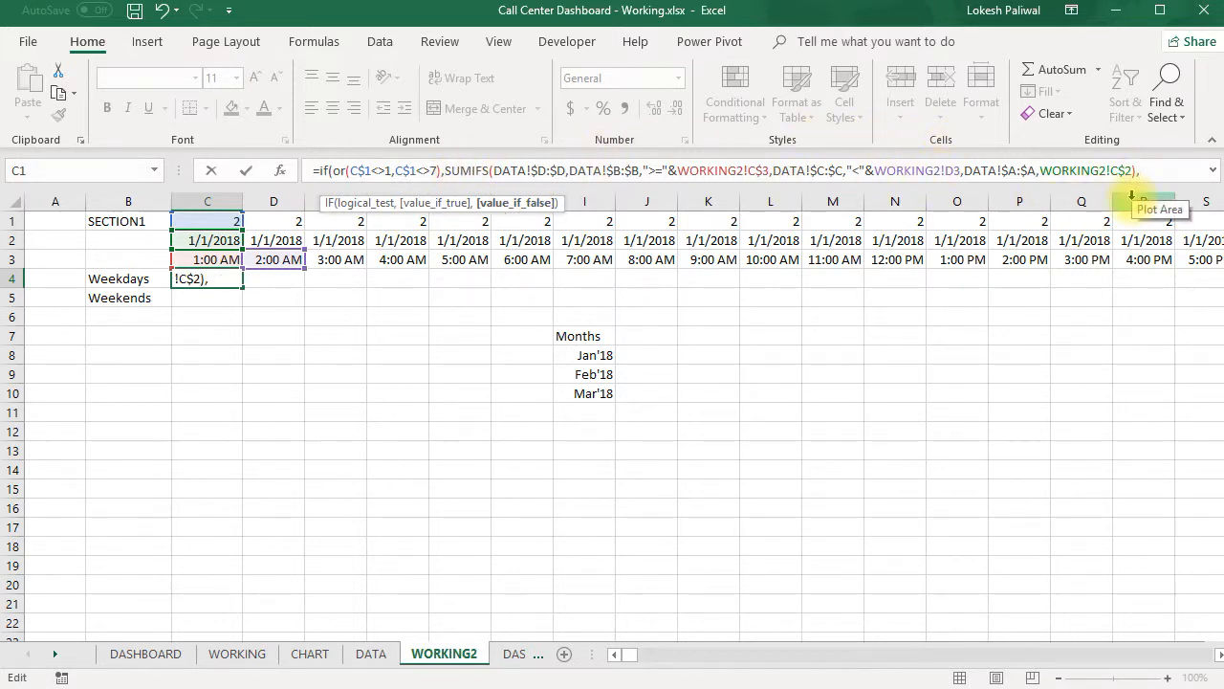
text(""))
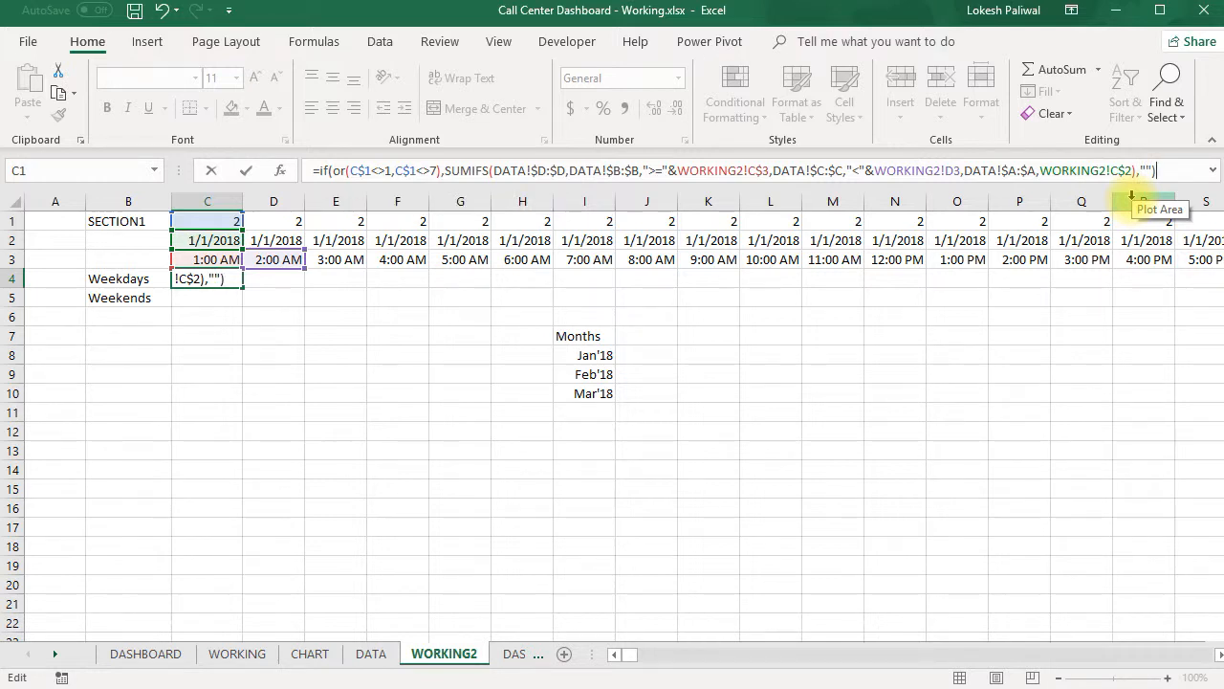
key(Return)
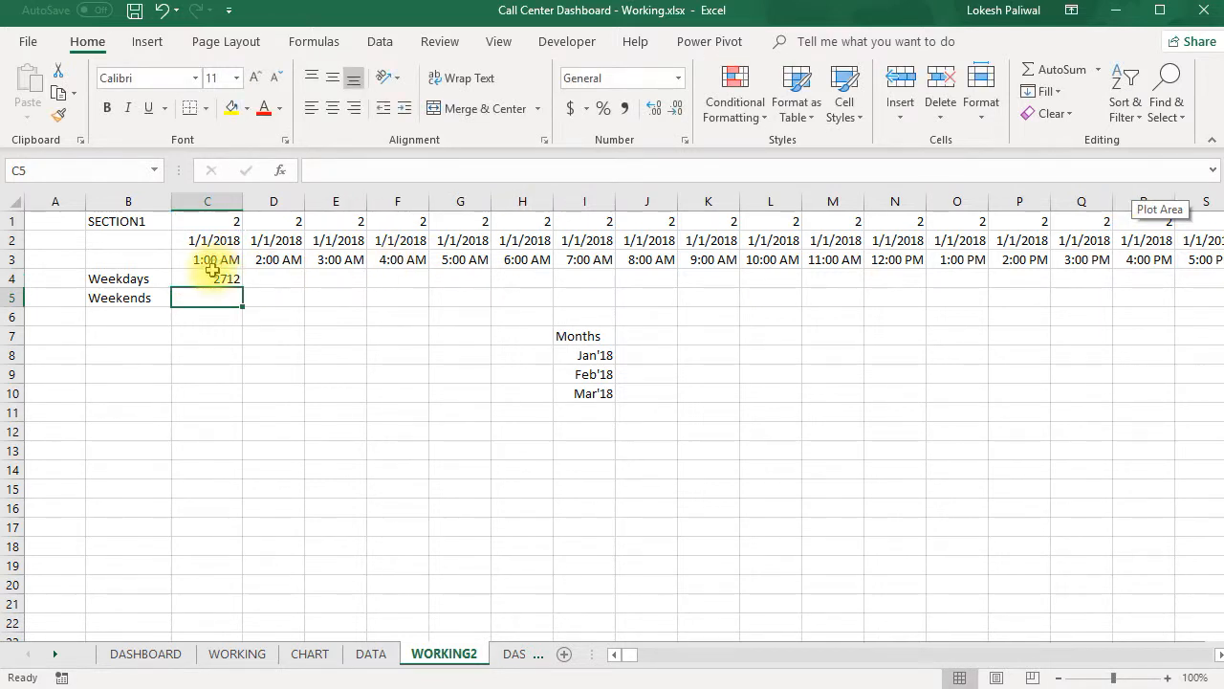
key(Up)
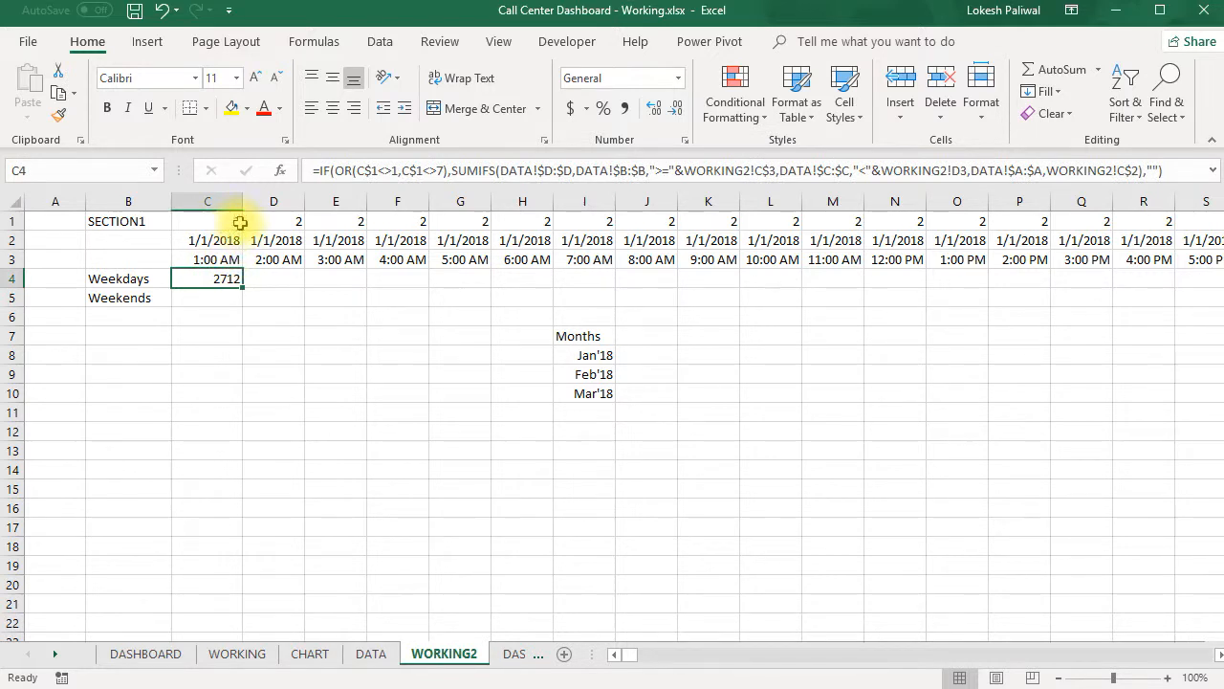
- Replace the weekday number in C1 with 1 to test how the Weekdays formula in C4 handles a Sunday
click(231, 223)
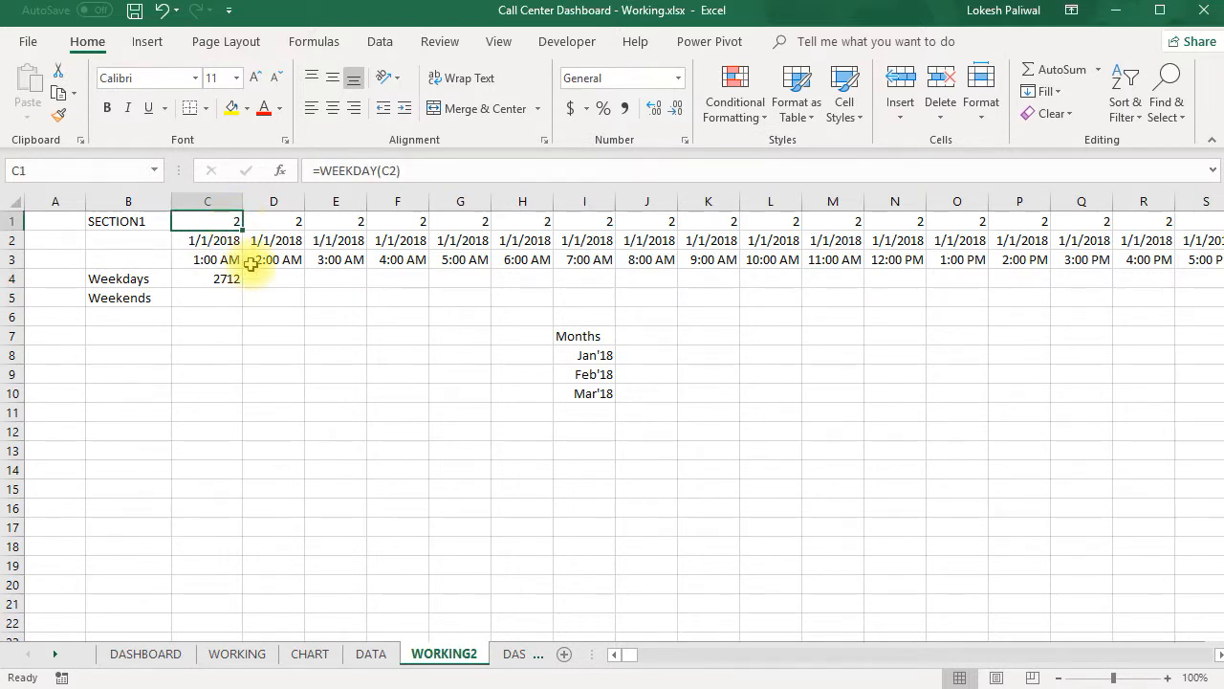
text(1)
key(Return)
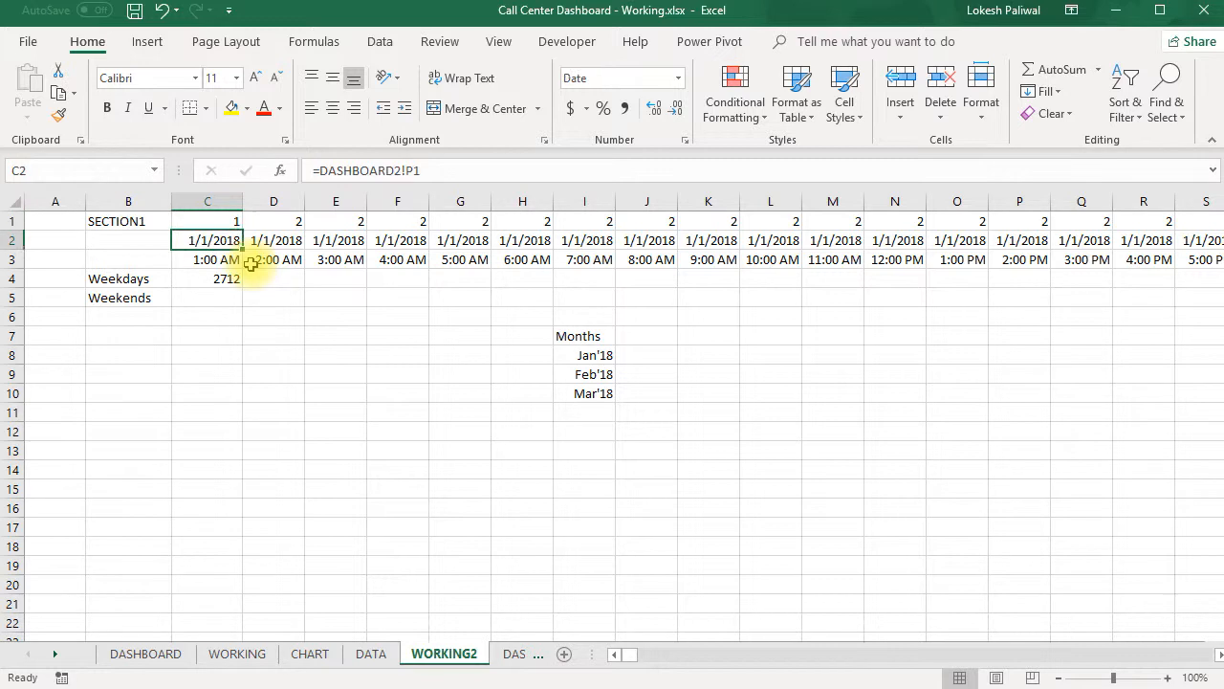
click(233, 279)
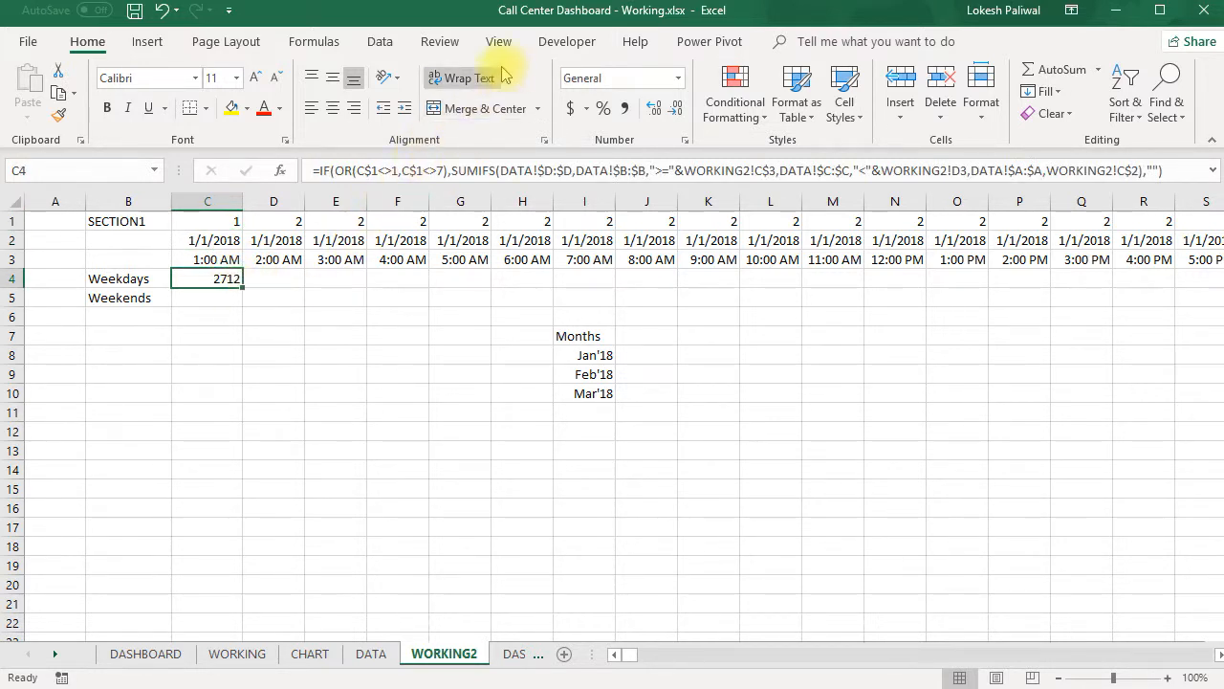
- Check the workbook's calculation options without changing them
click(566, 43)
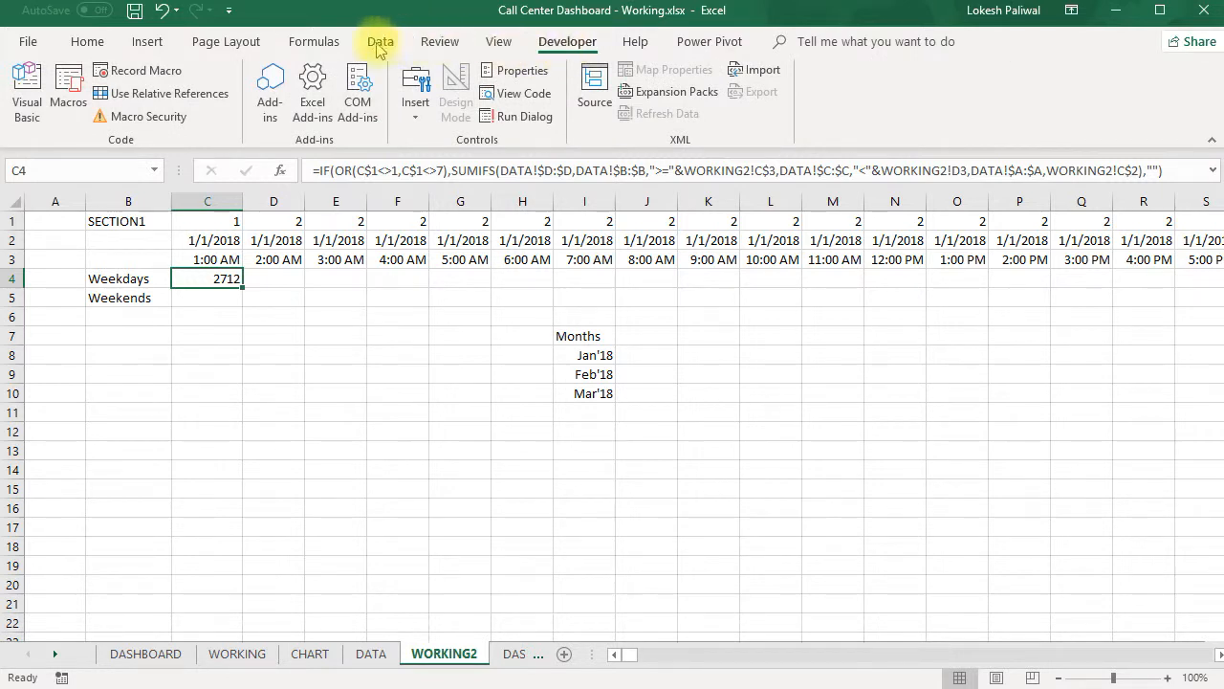
click(315, 40)
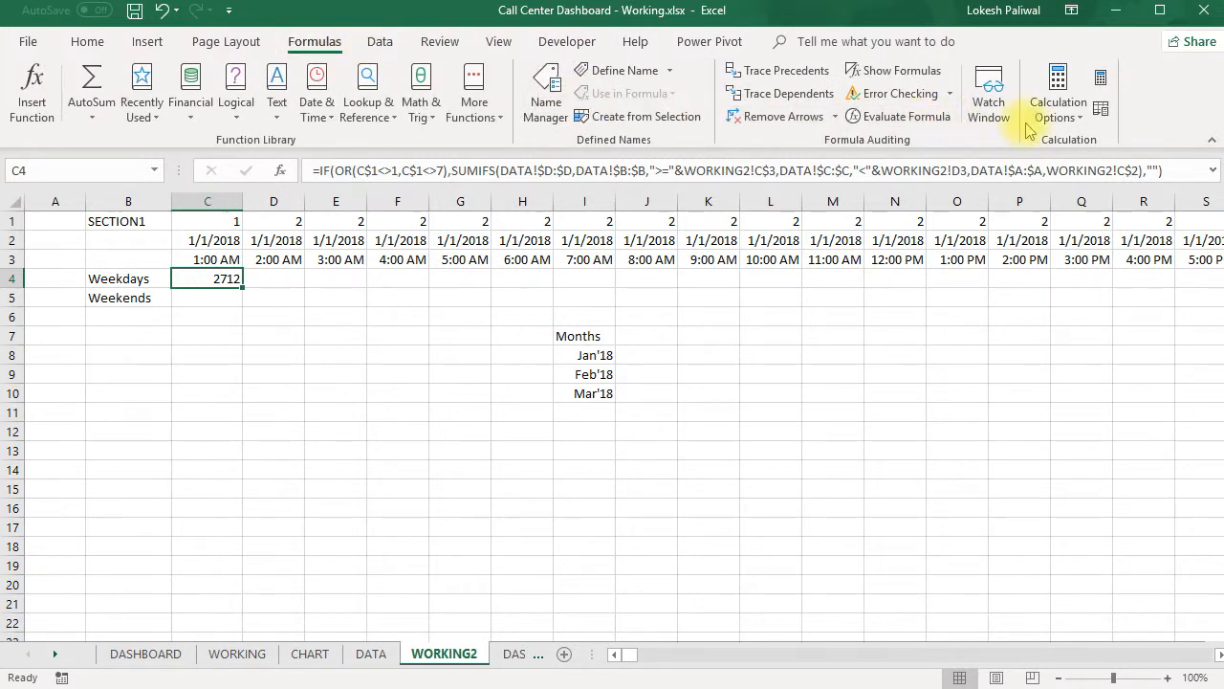
click(1057, 110)
click(275, 325)
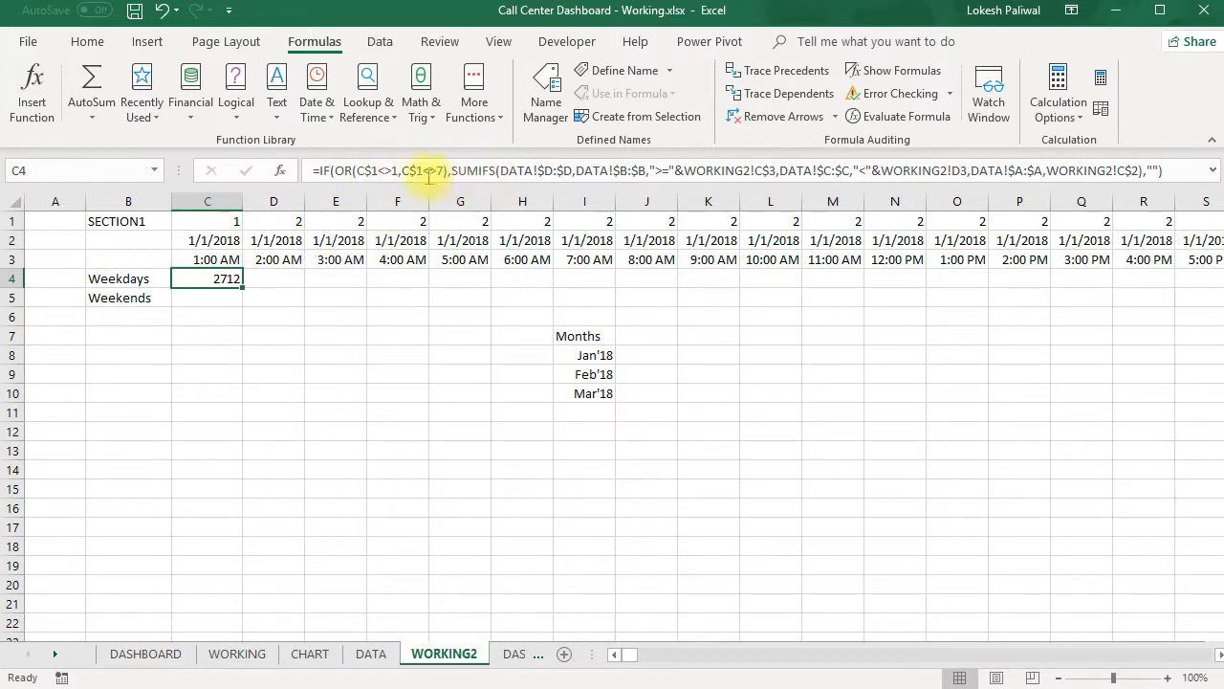
- Change both OR conditions in the C4 formula from not-equal to equal, giving OR(C$1=1,C$1=7)
click(391, 171)
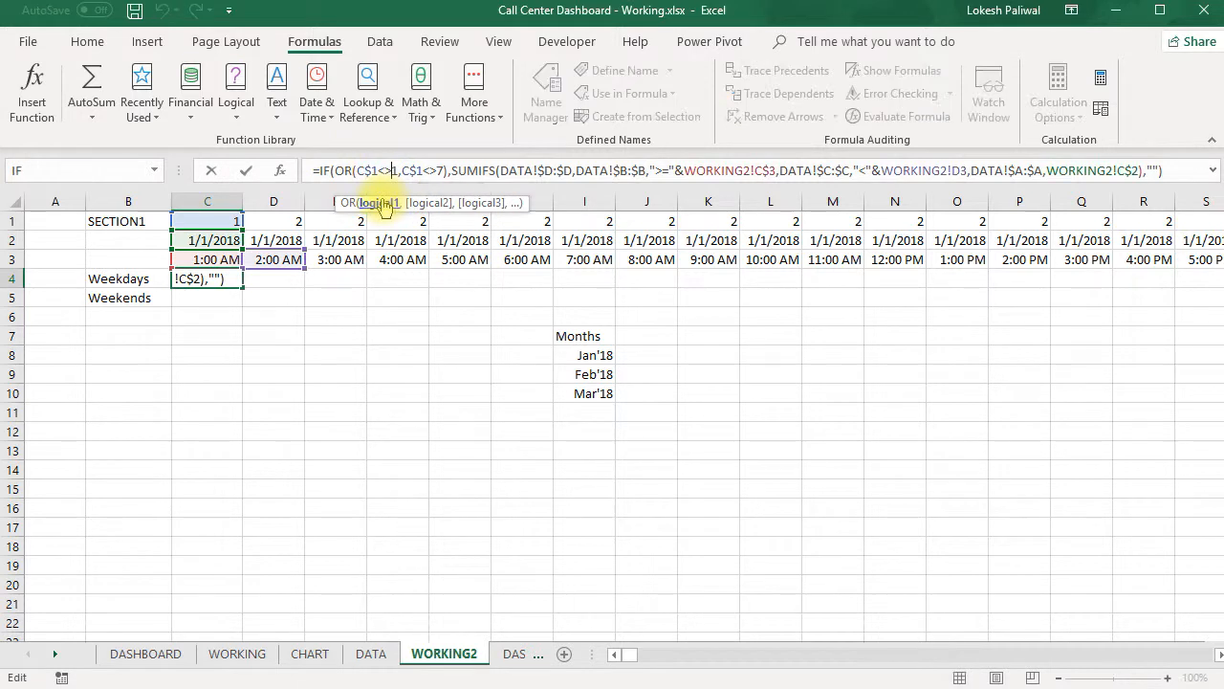
key(BackSpace)
key(BackSpace)
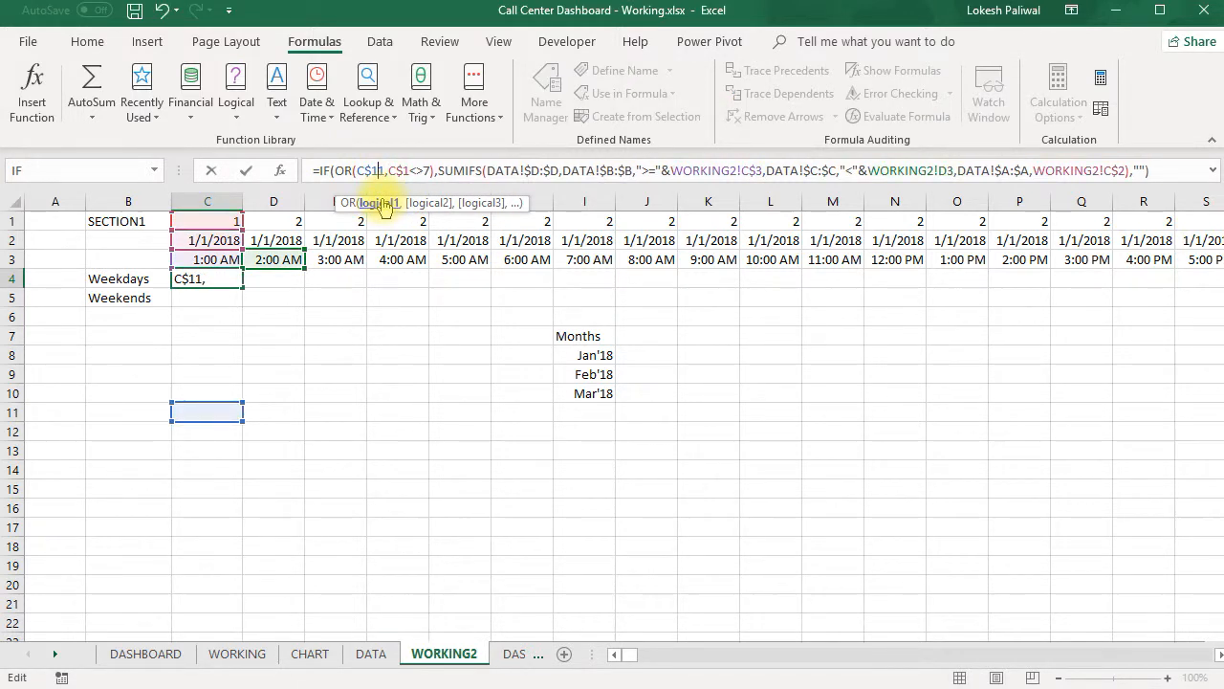
text(=)
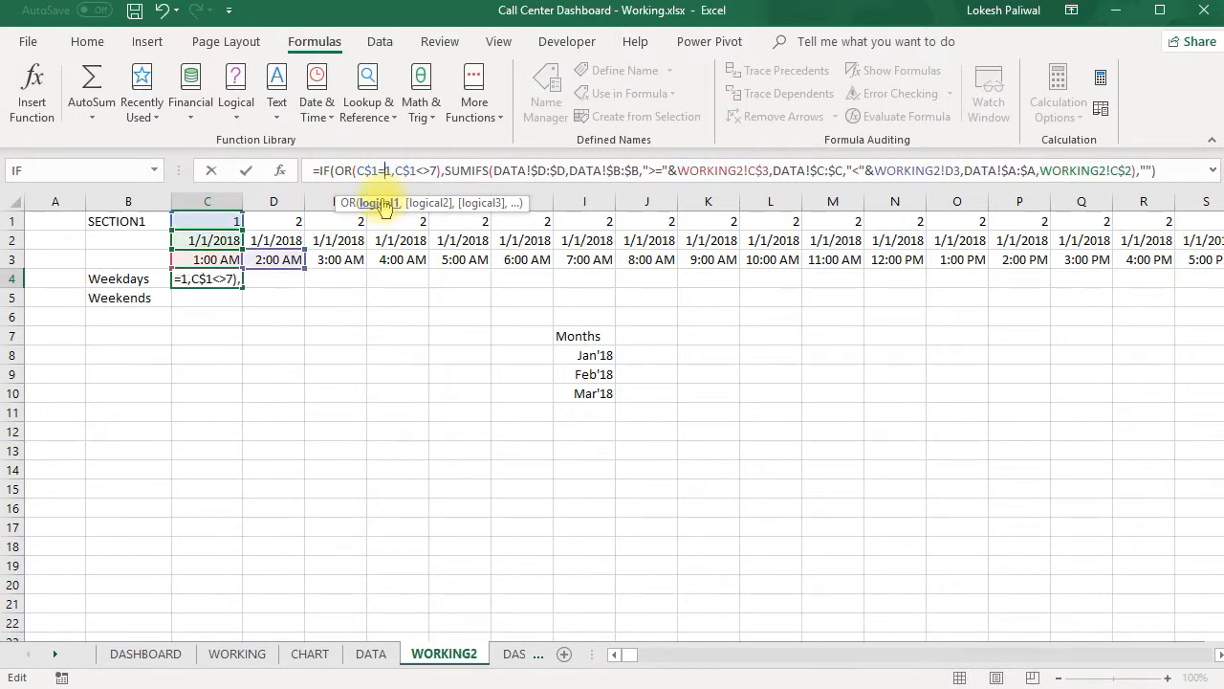
click(430, 171)
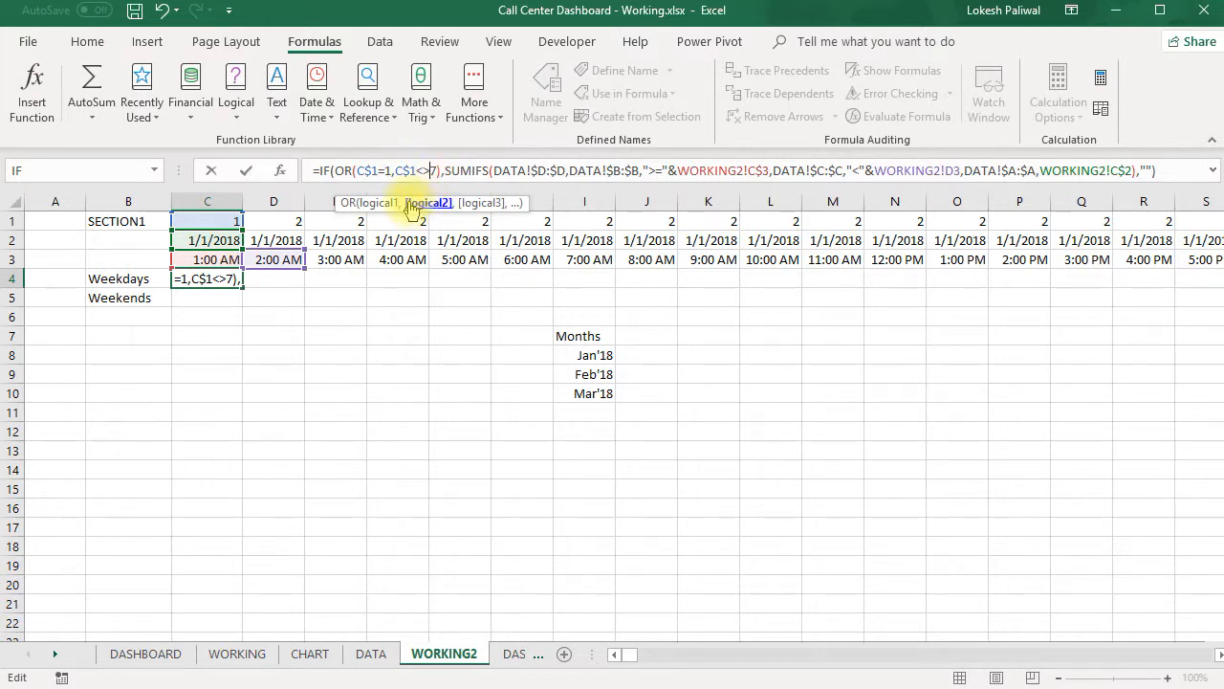
key(BackSpace)
key(BackSpace)
text(=)
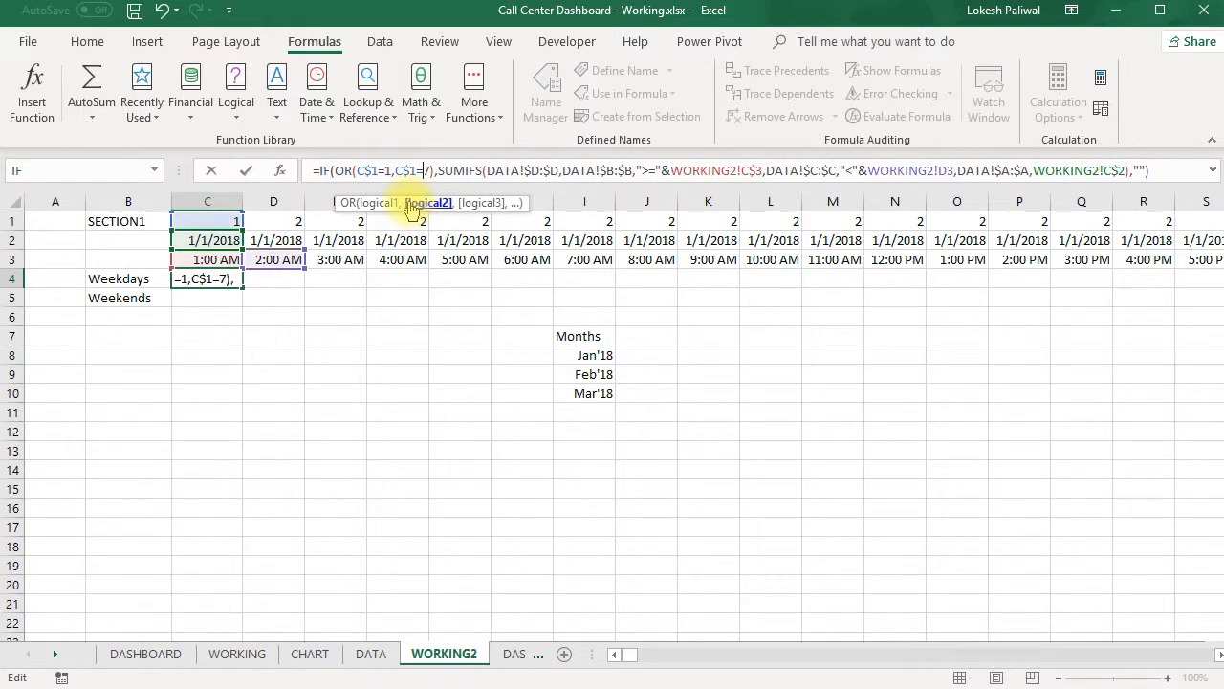
key(Return)
key(Up)
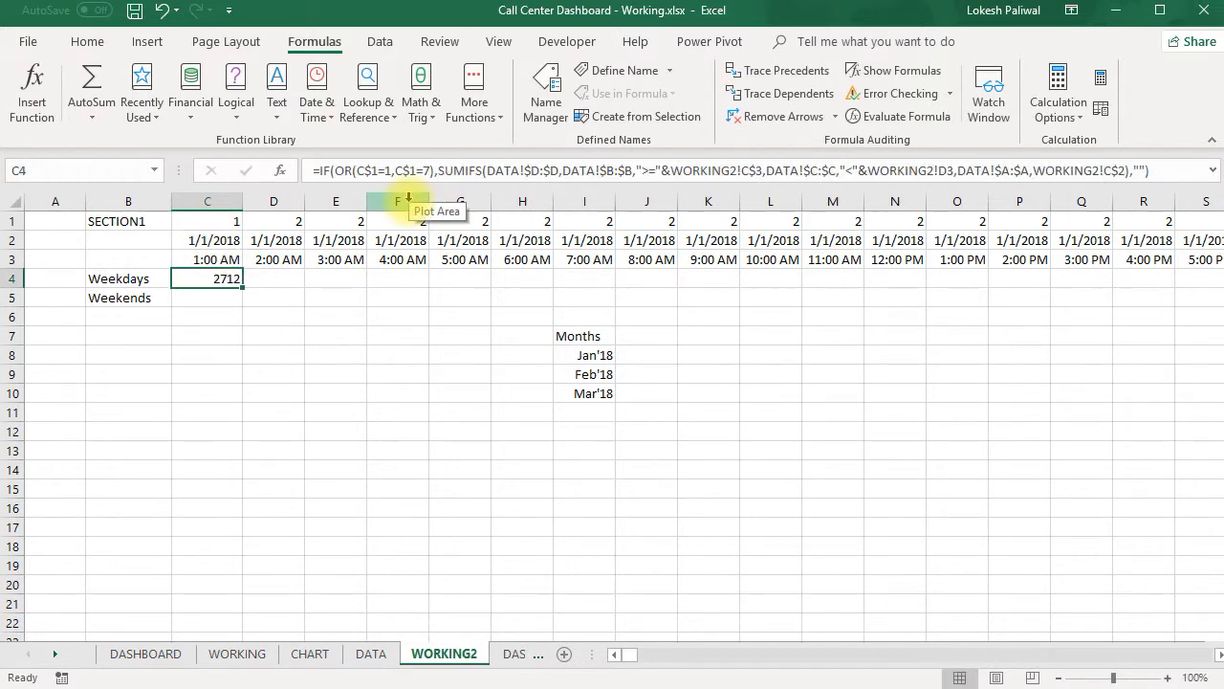
- Rearrange the IF in C4 to return "" as the true value and the SUMIFS as the false value
click(223, 224)
click(224, 283)
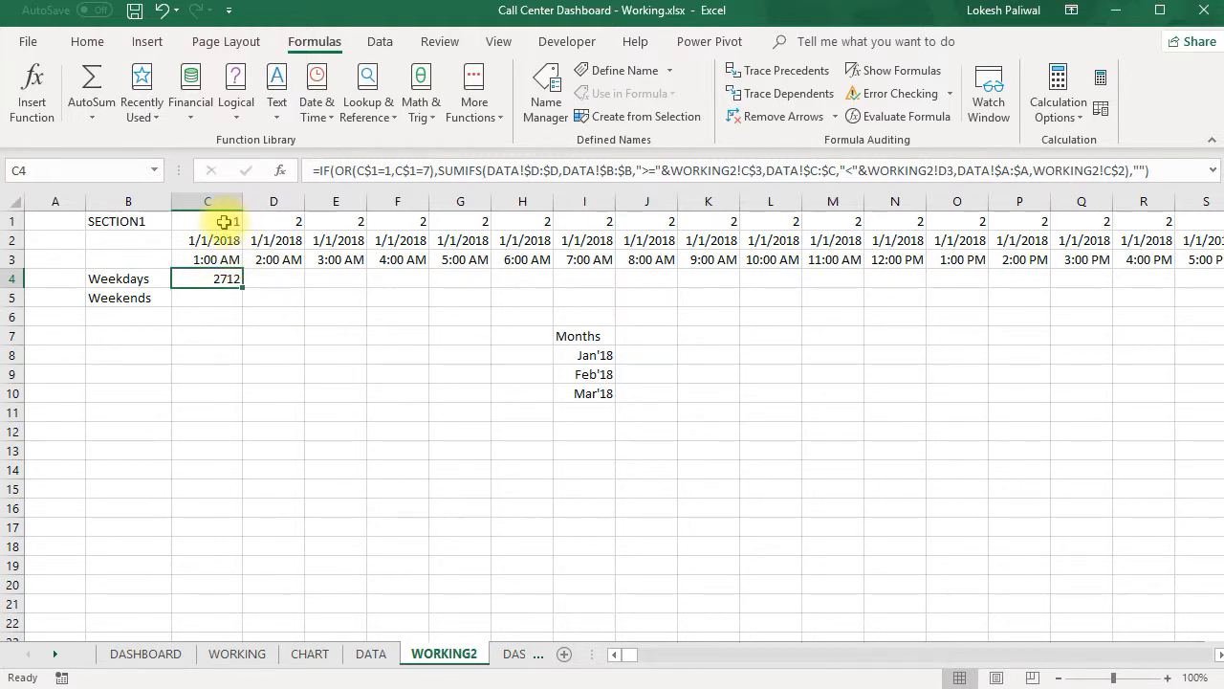
click(214, 299)
click(210, 278)
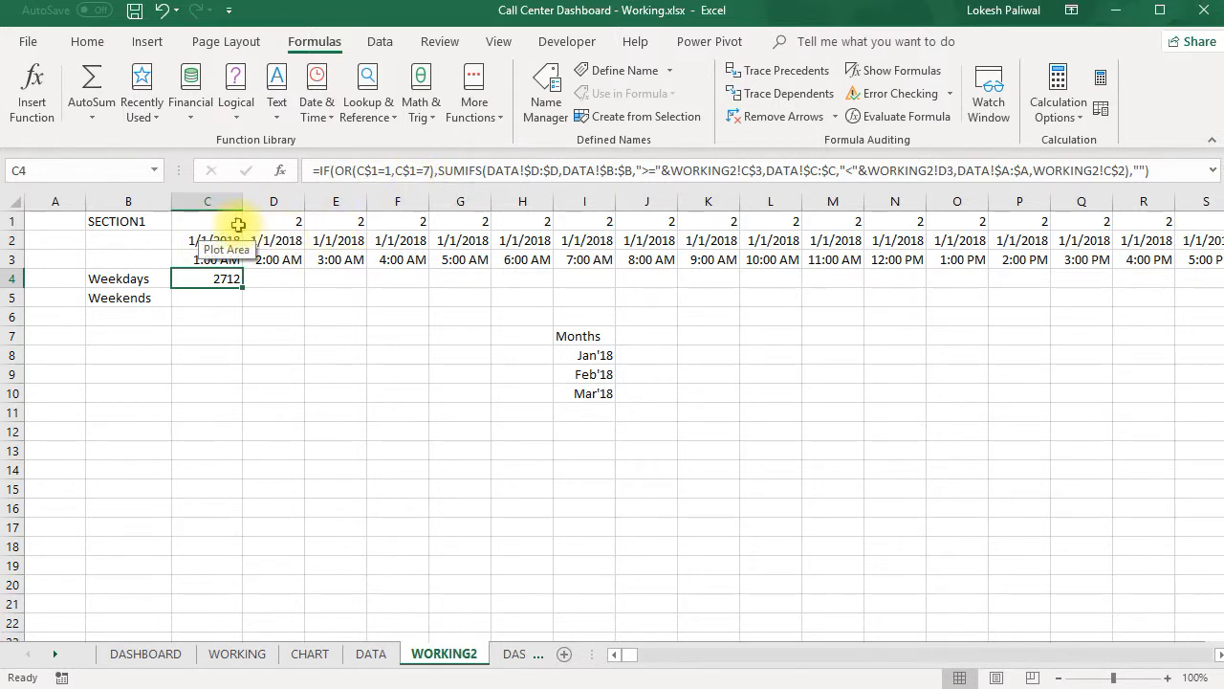
click(438, 171)
text("")
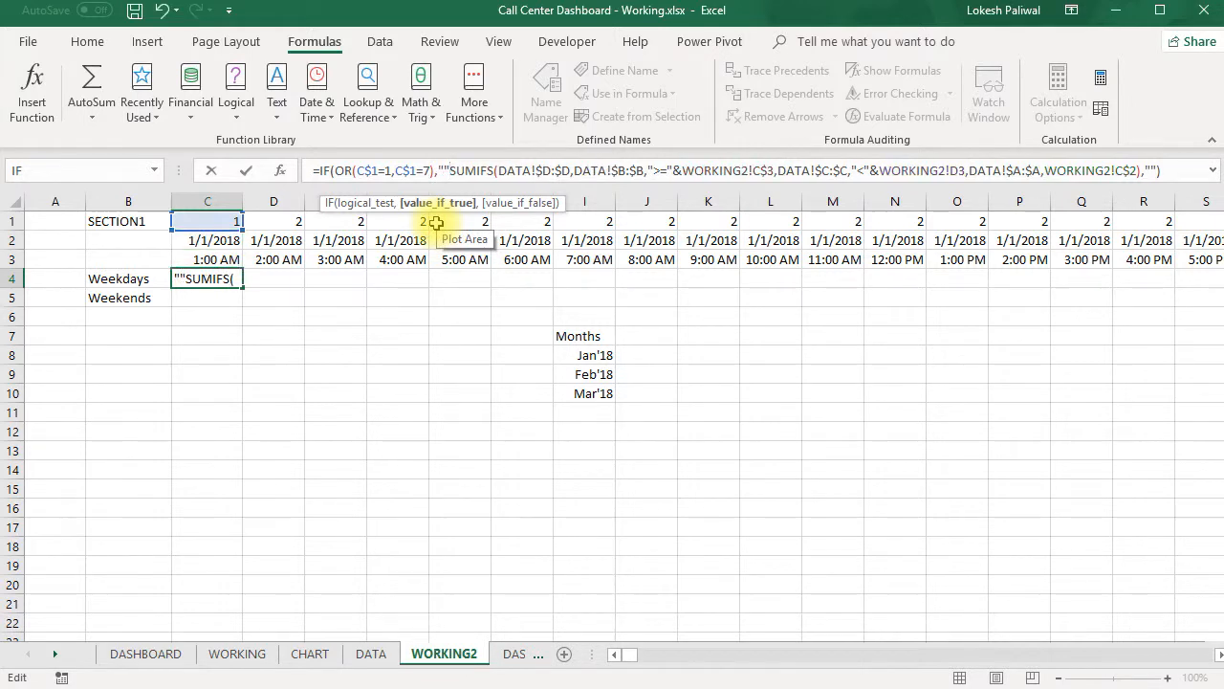
text(,)
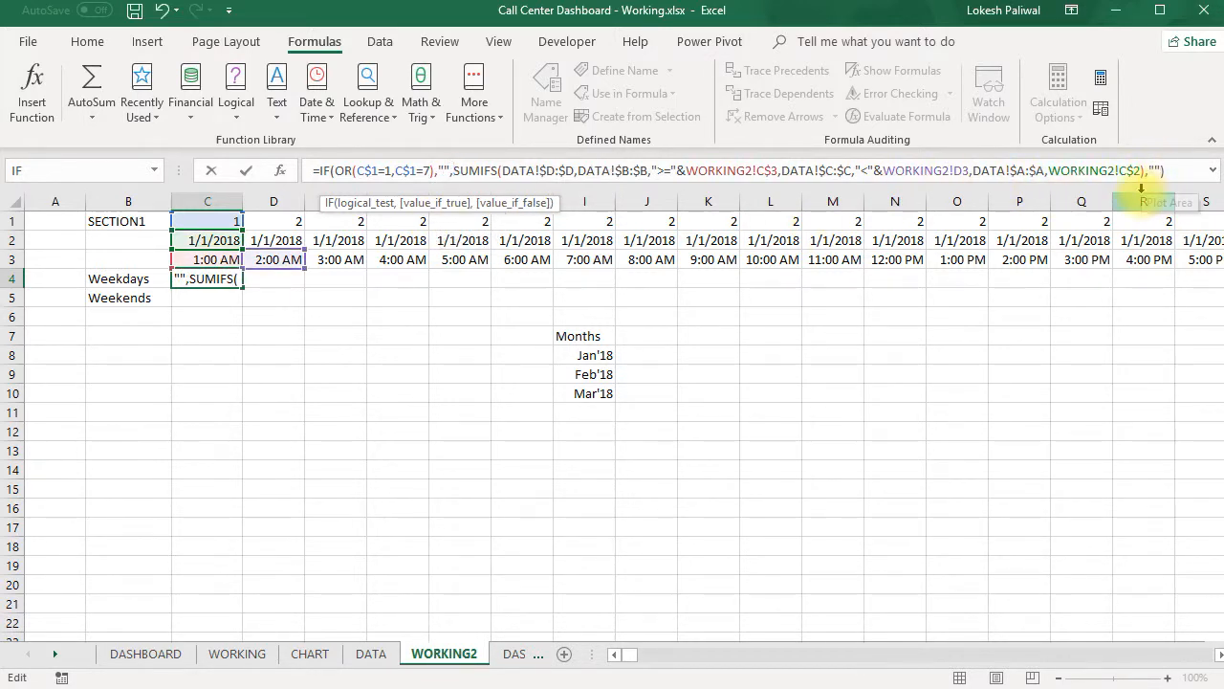
key(BackSpace)
key(BackSpace)
key(BackSpace)
key(ctrl+Return)
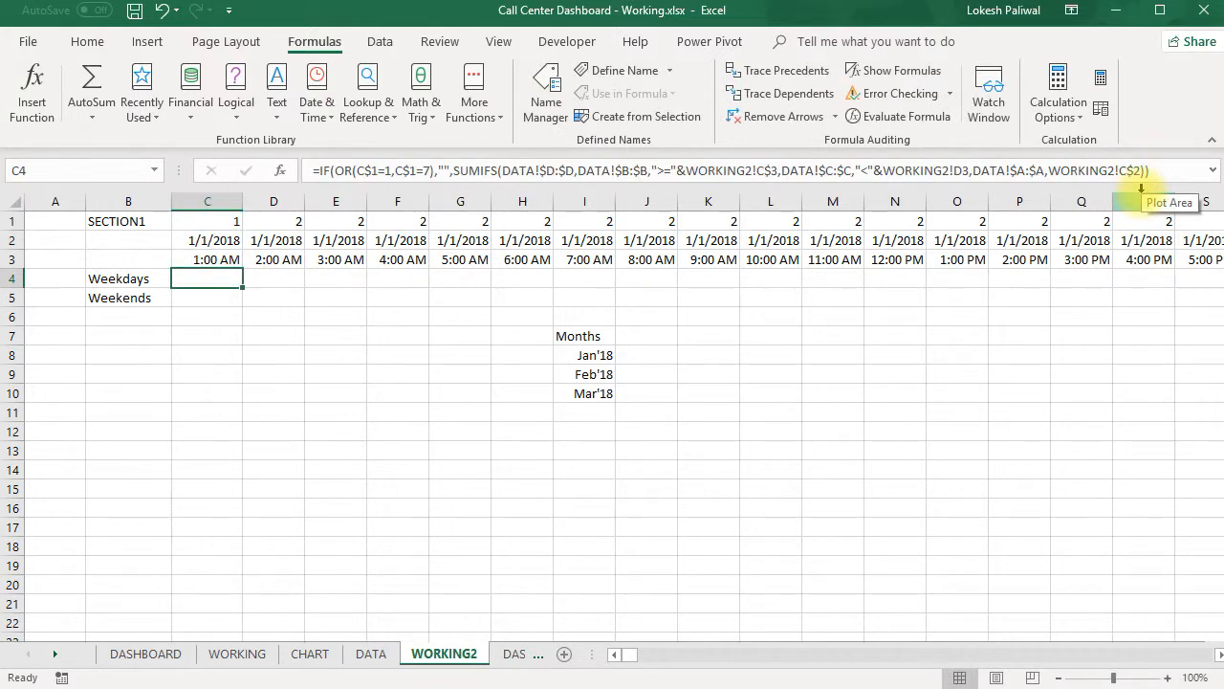
- Restore the WEEKDAY formula in C1 by copying it from D1, and check the Weekdays result in C4
click(275, 222)
key(ctrl+c)
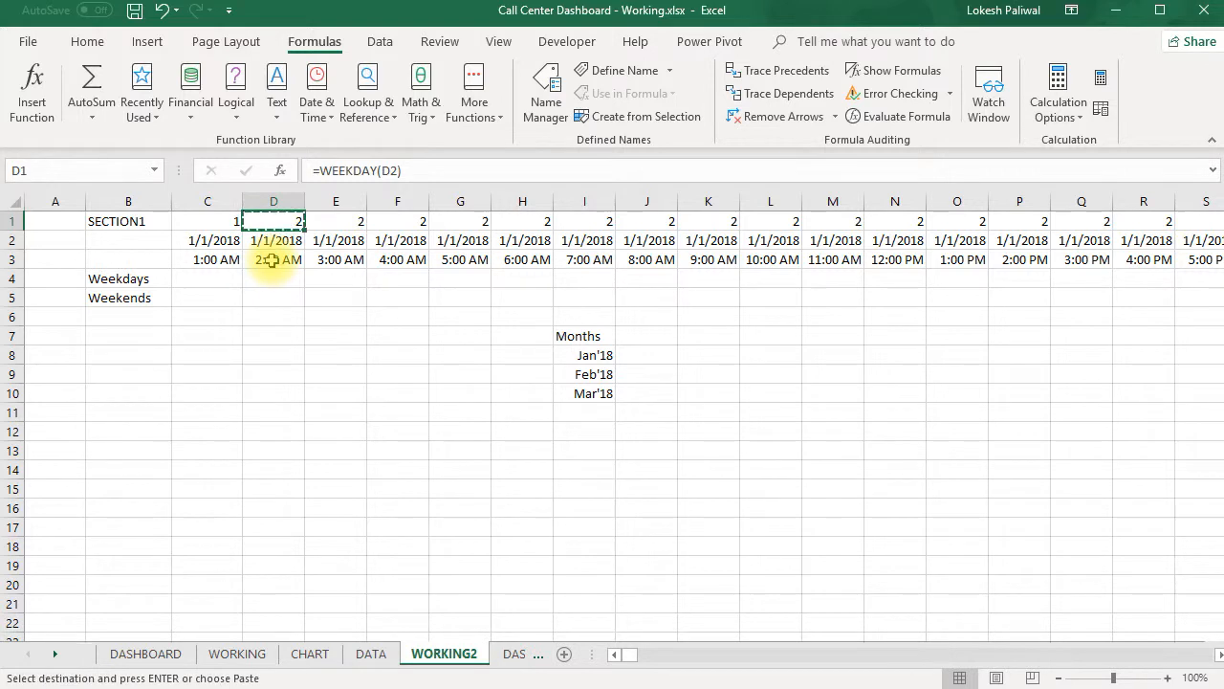
key(Left)
key(Return)
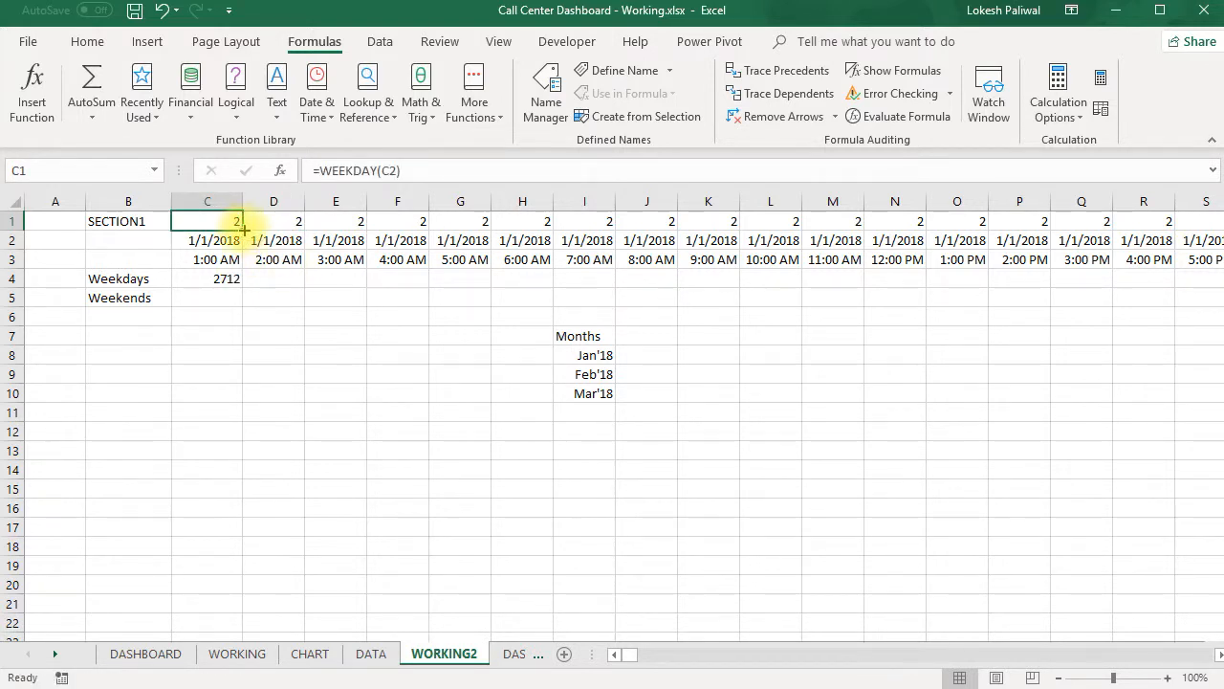
click(228, 279)
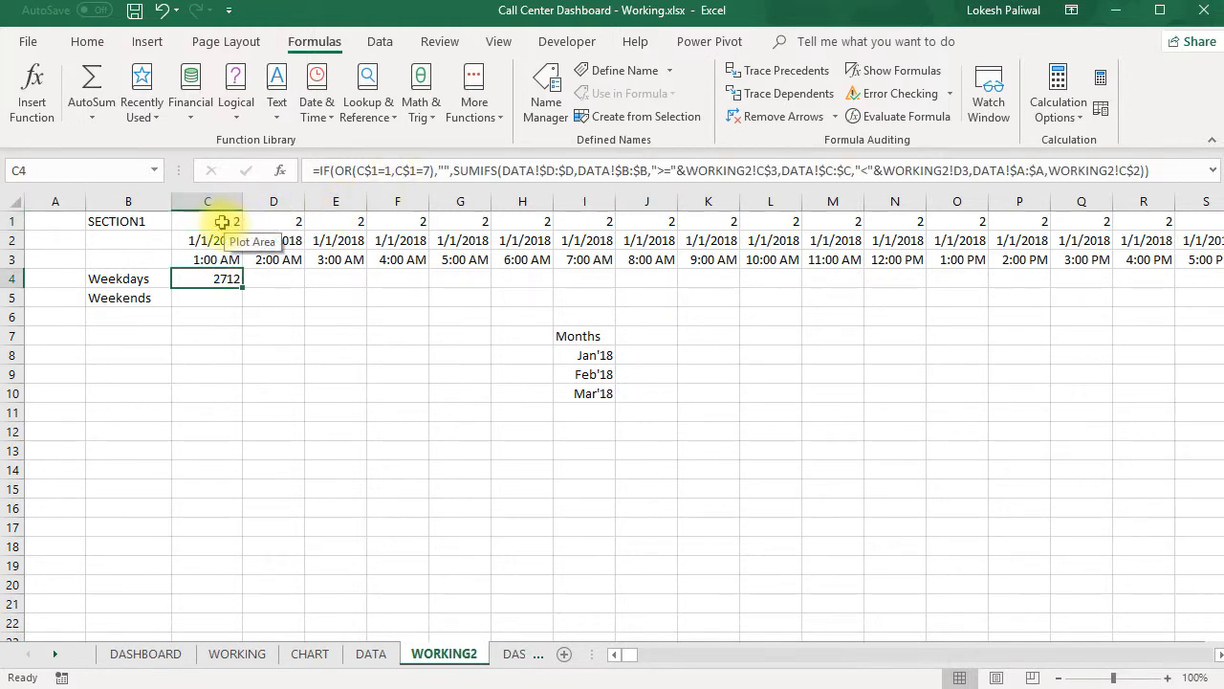
- Start an IF formula in the Weekends cell C5 with an OR test for C1=1 and C1=7
click(221, 299)
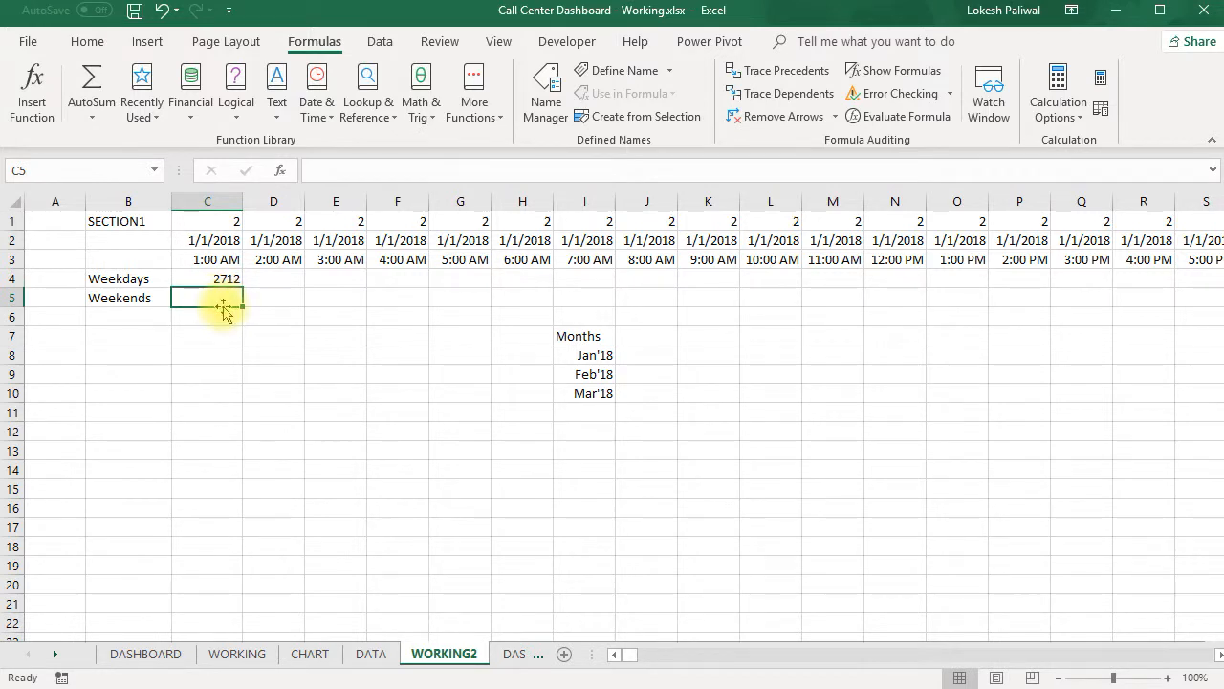
text(=if()
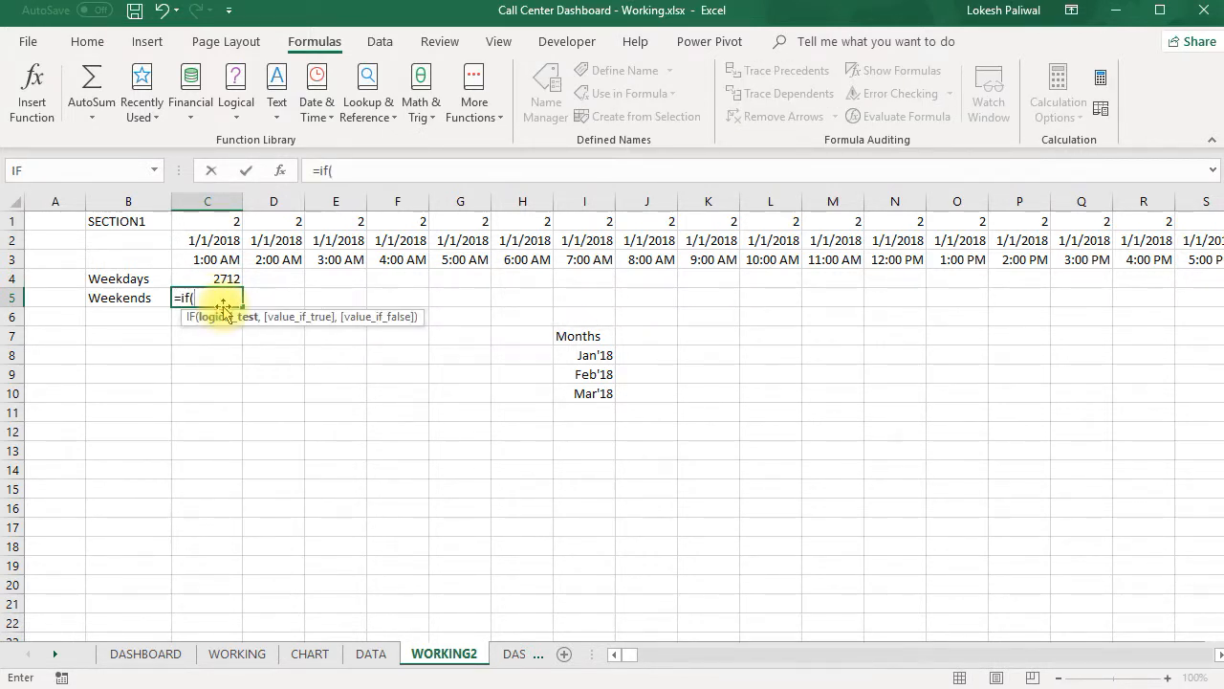
click(218, 222)
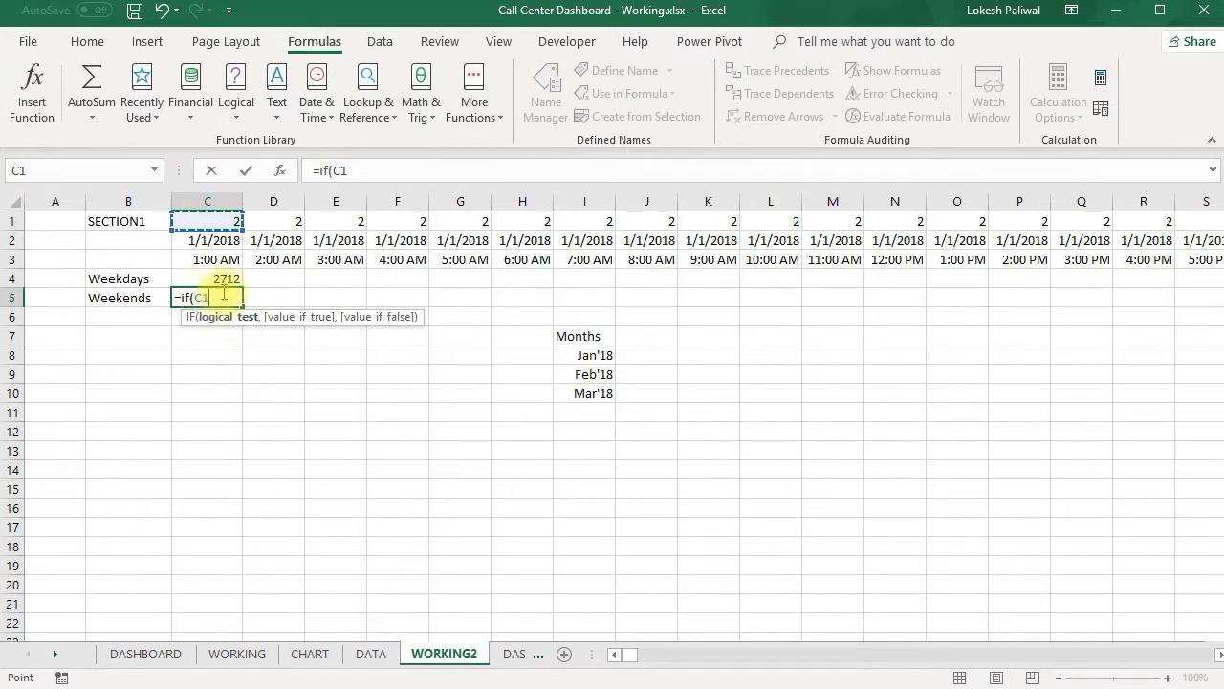
text(=1,)
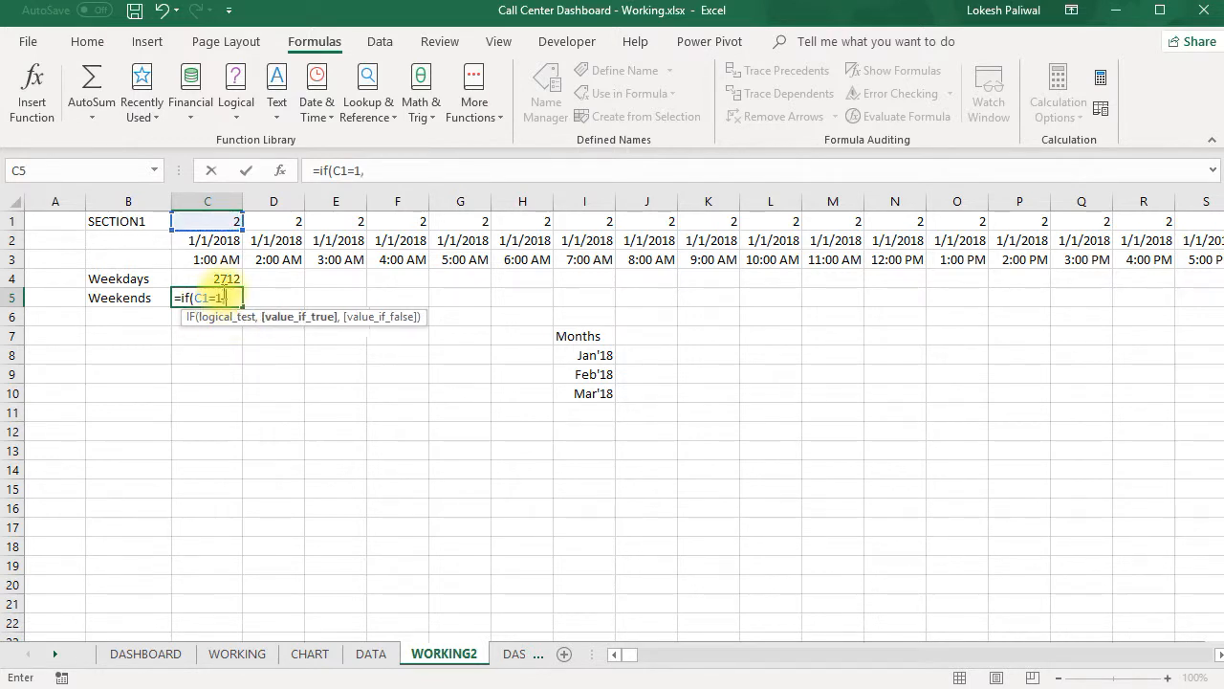
click(193, 297)
text(or()
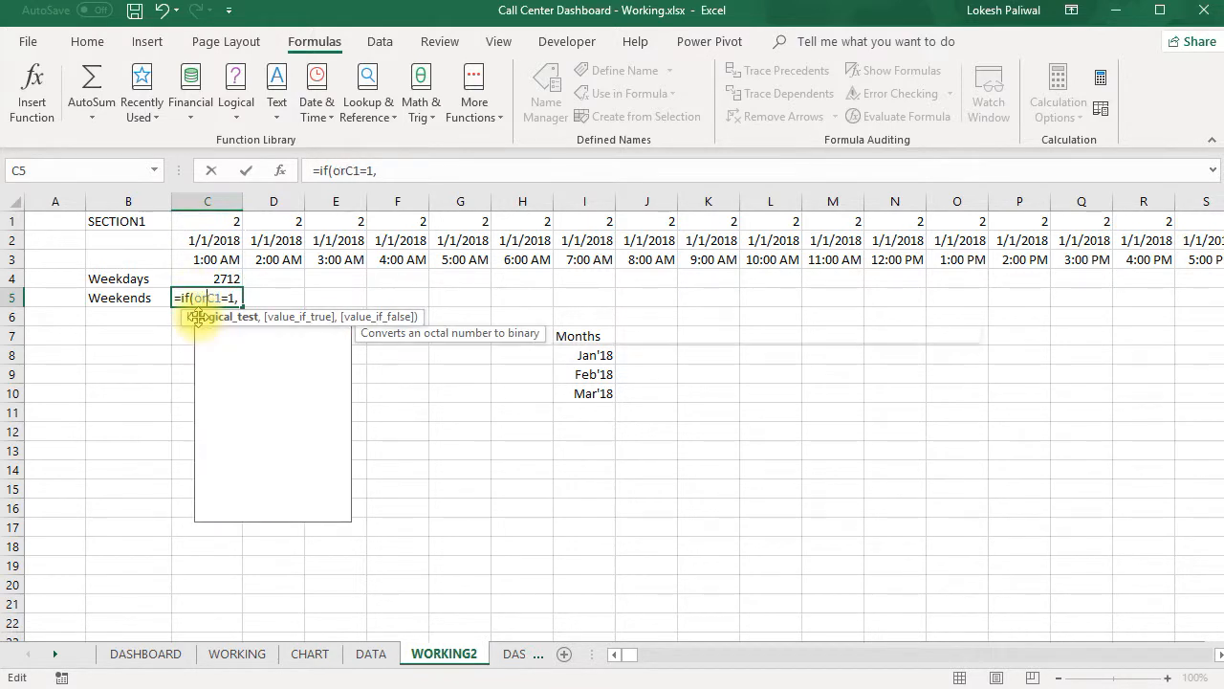
click(253, 297)
click(229, 223)
click(229, 223)
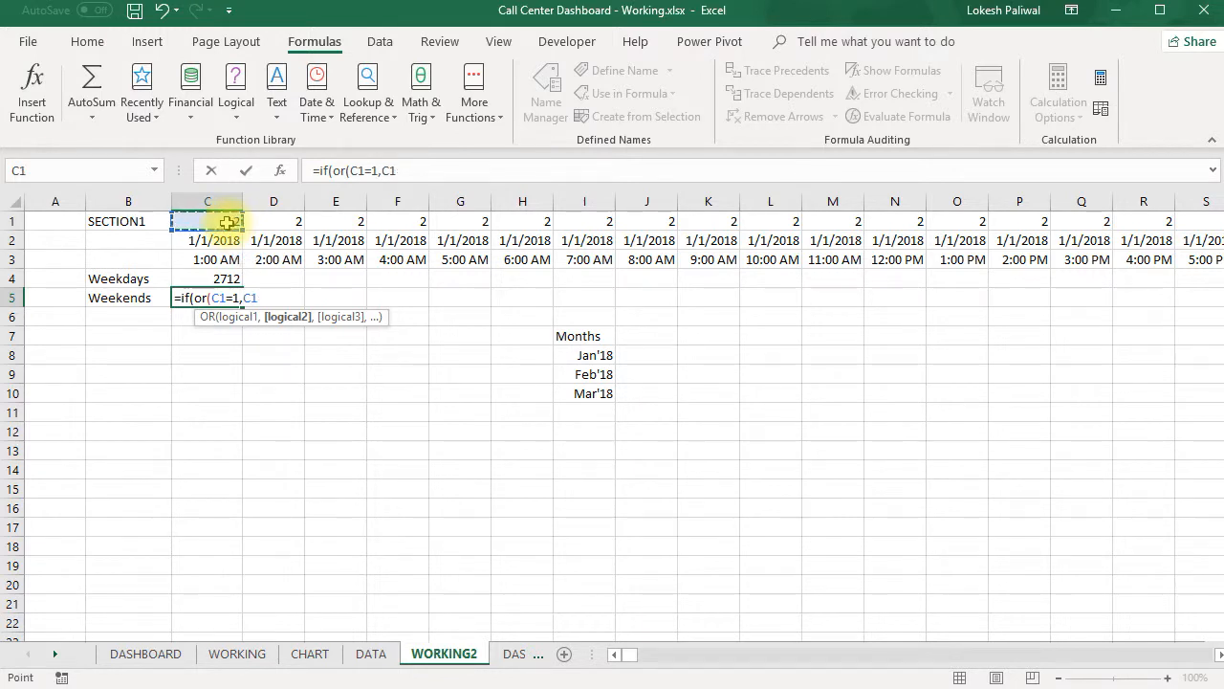
text(=7,)
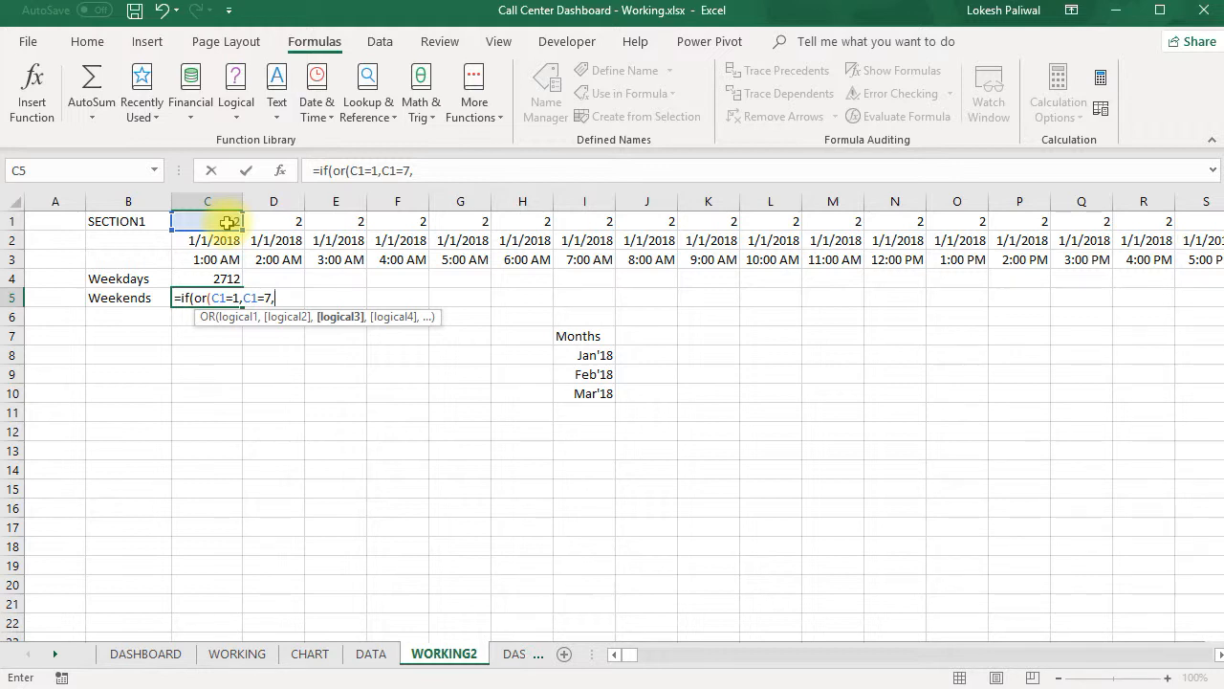
text(Sumifs()
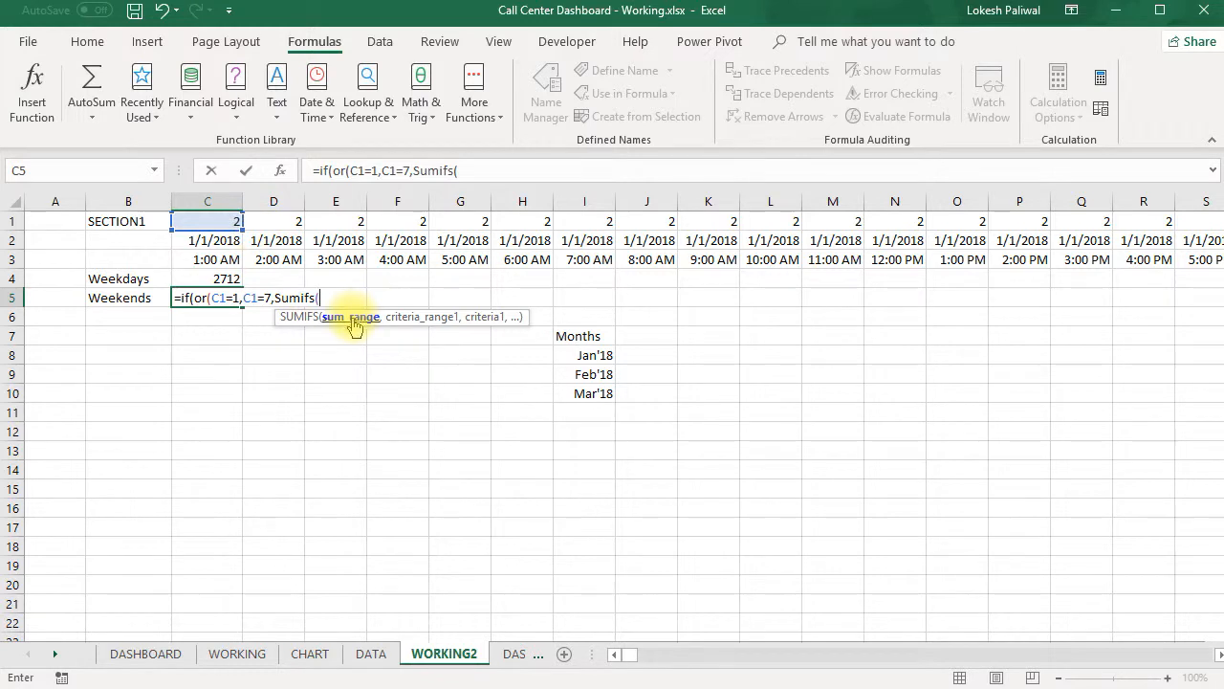
- Add a SUMIFS to the C5 formula with the absolute call-count column DATA!$D:$D as sum range
click(370, 653)
click(258, 198)
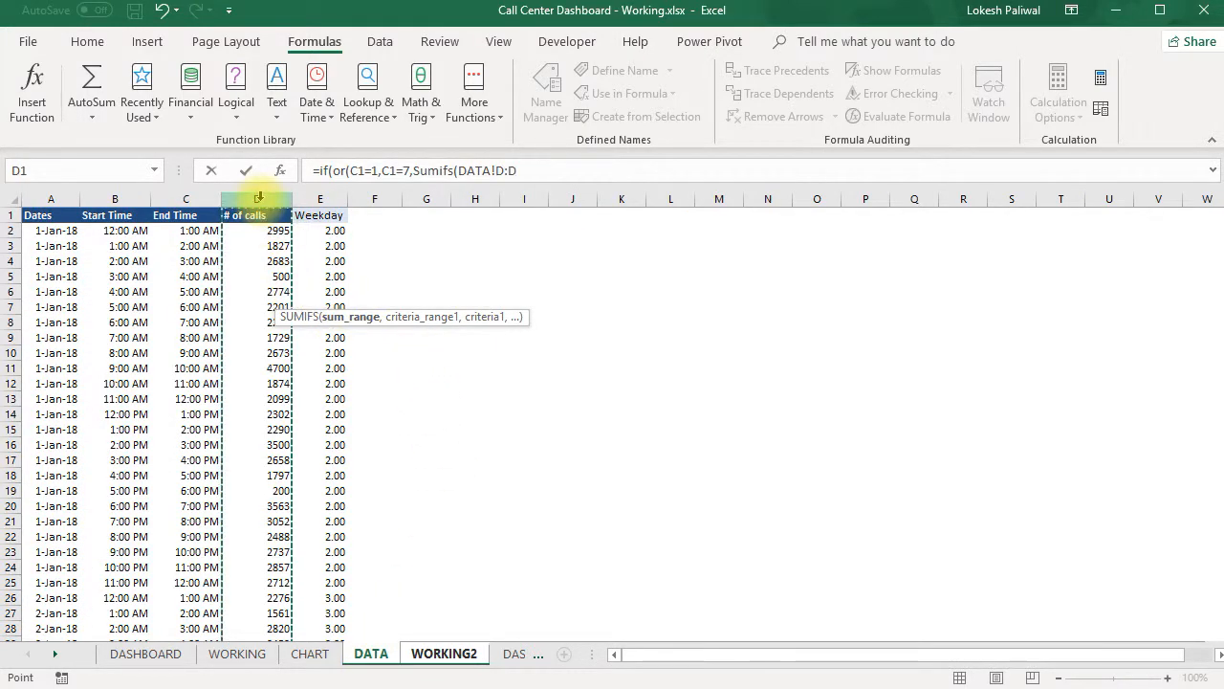
key(F4)
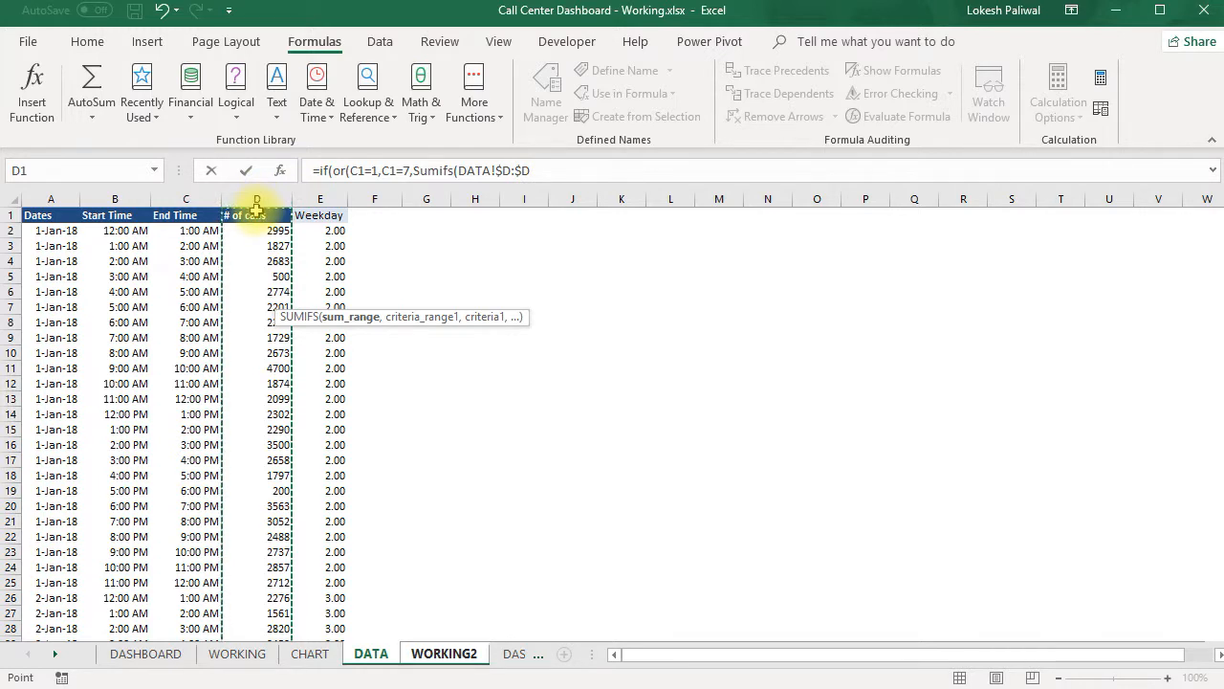
text(,)
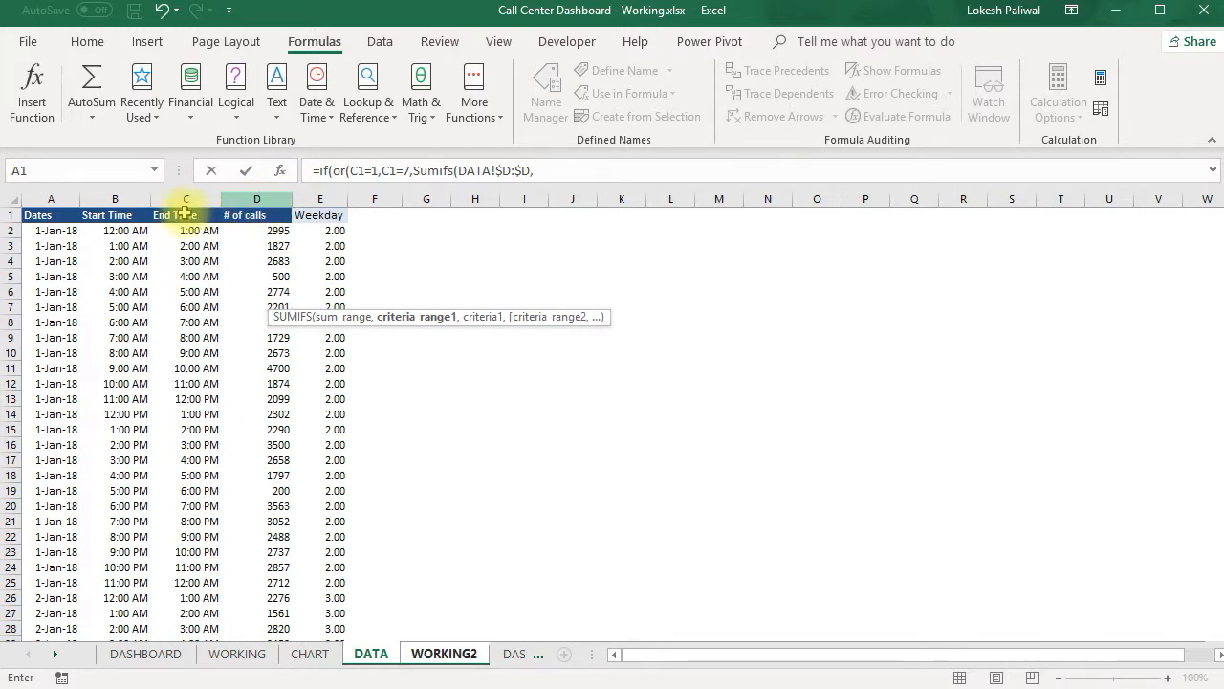
- Add the start-time criterion to the SUMIFS: range DATA!$B:$B with ">="&WORKING2!C$2
click(119, 198)
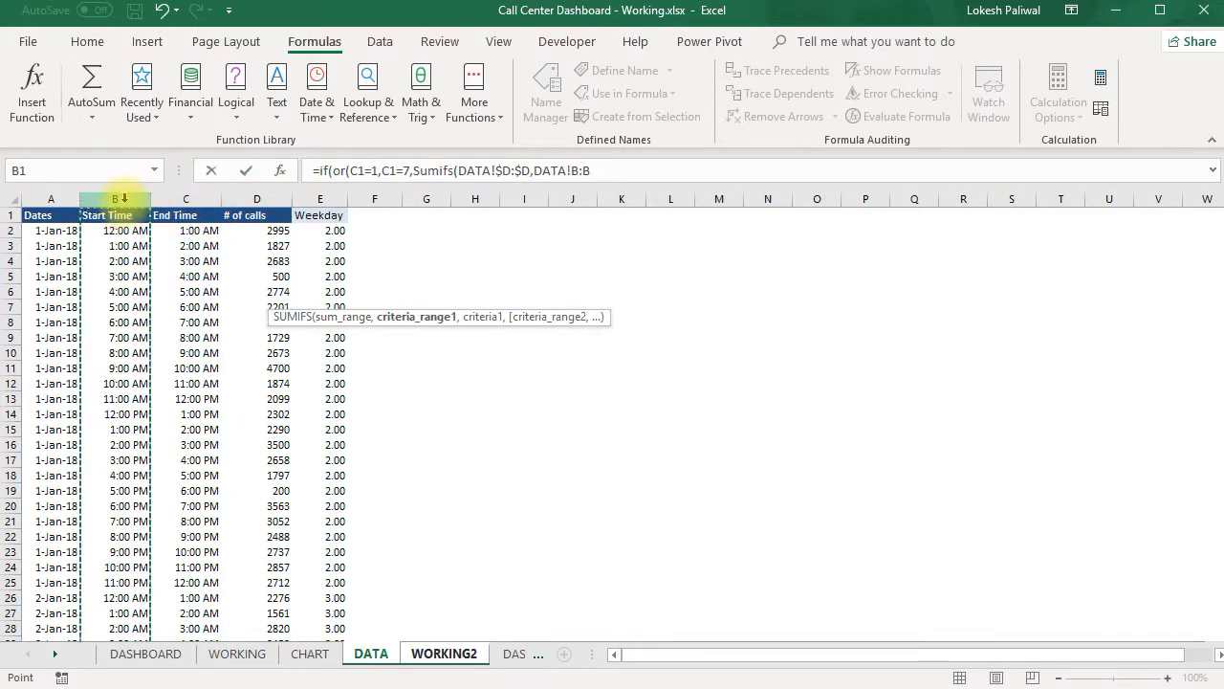
key(F4)
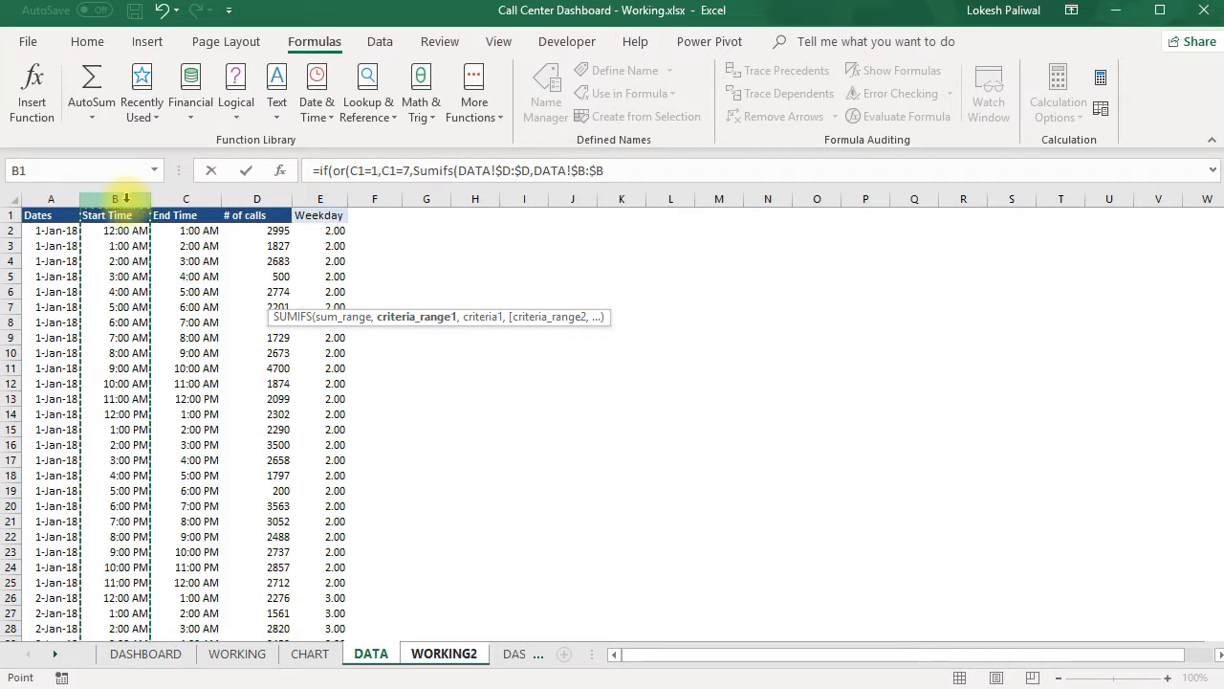
text(,)
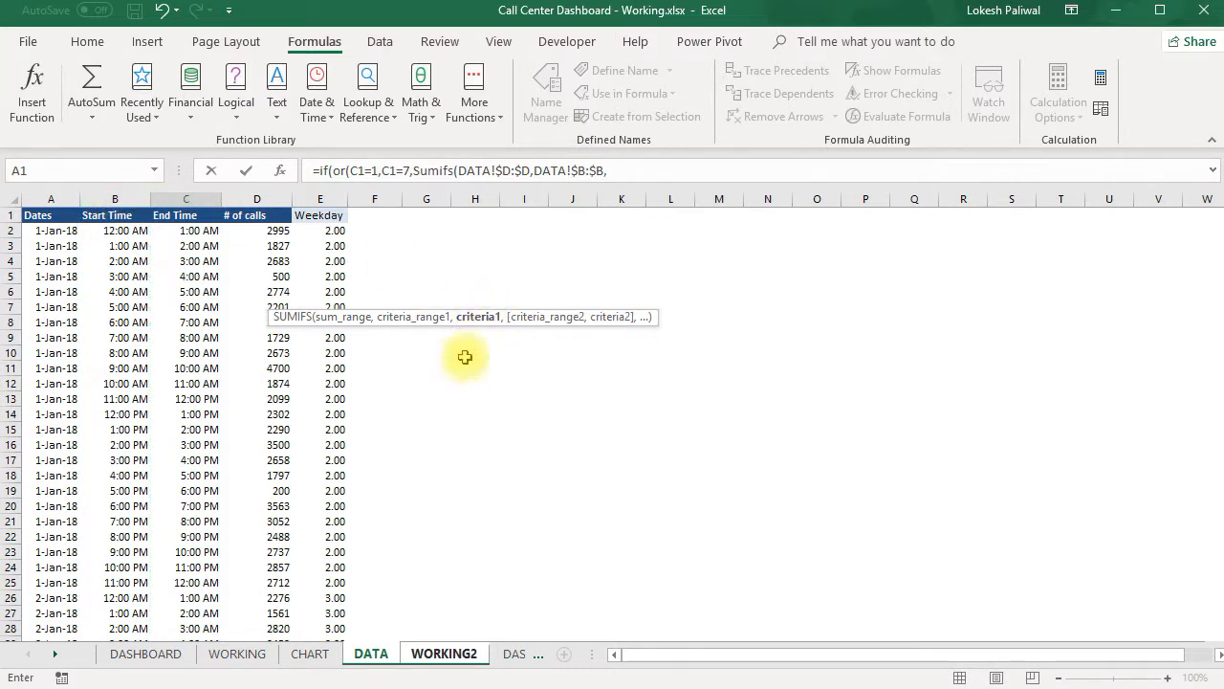
text(">=)
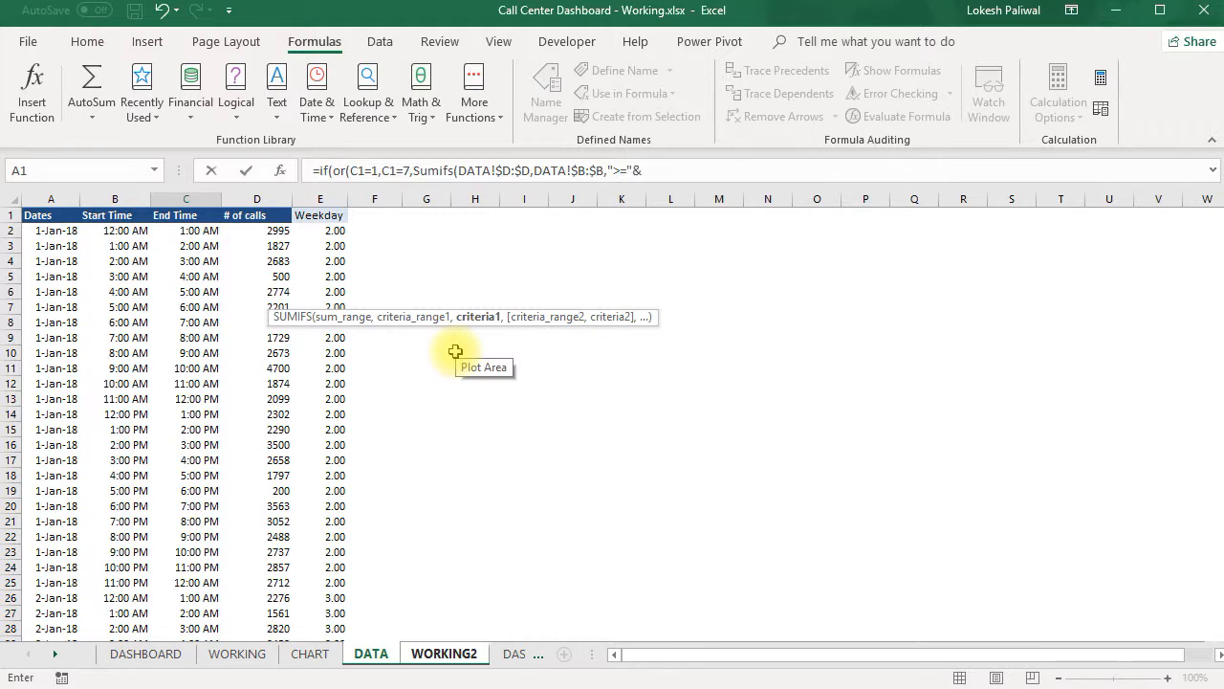
text("&)
click(443, 653)
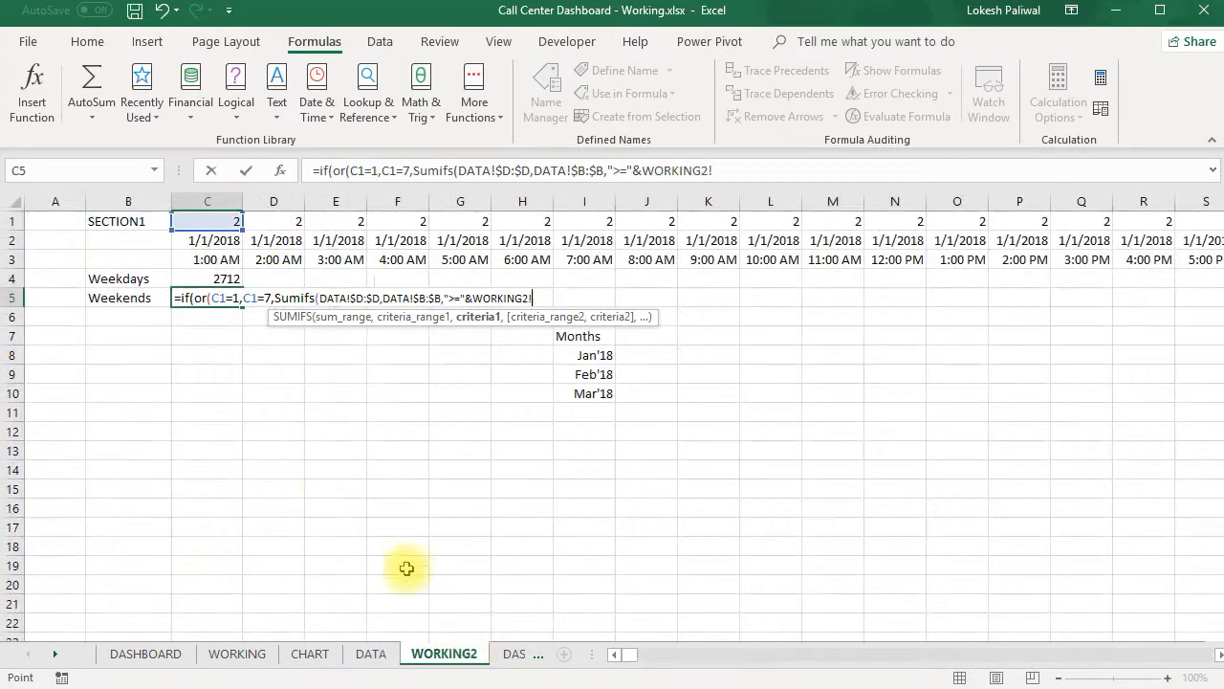
click(216, 241)
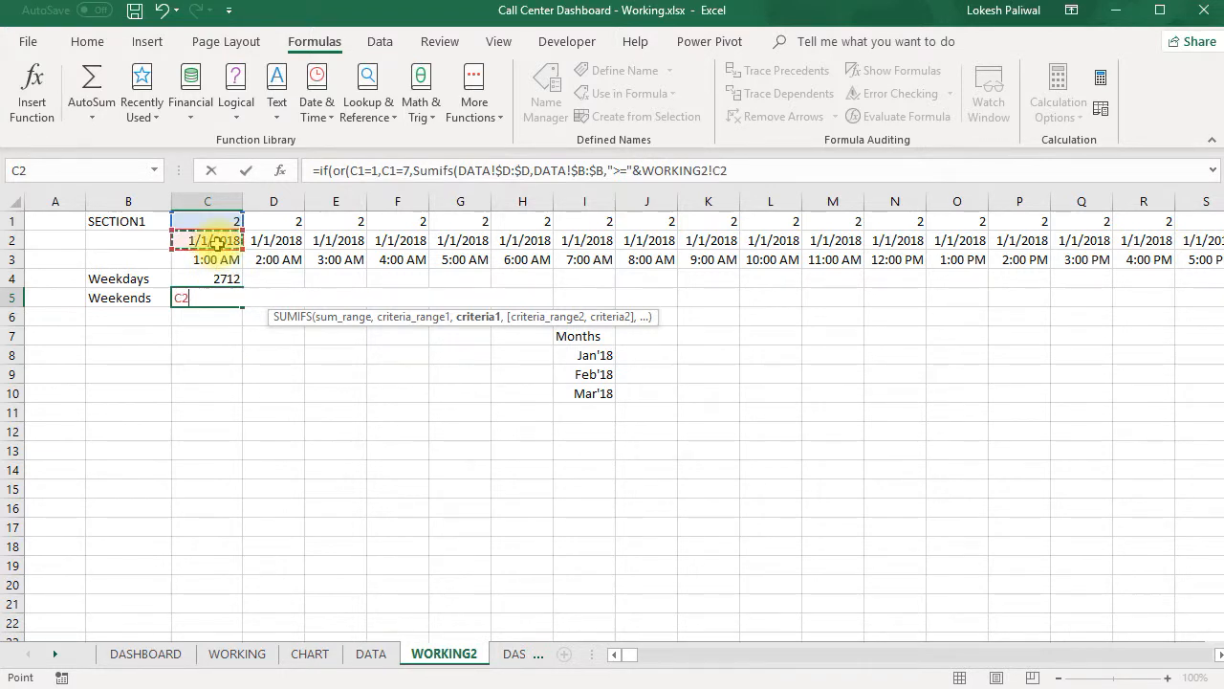
click(718, 174)
text($D)
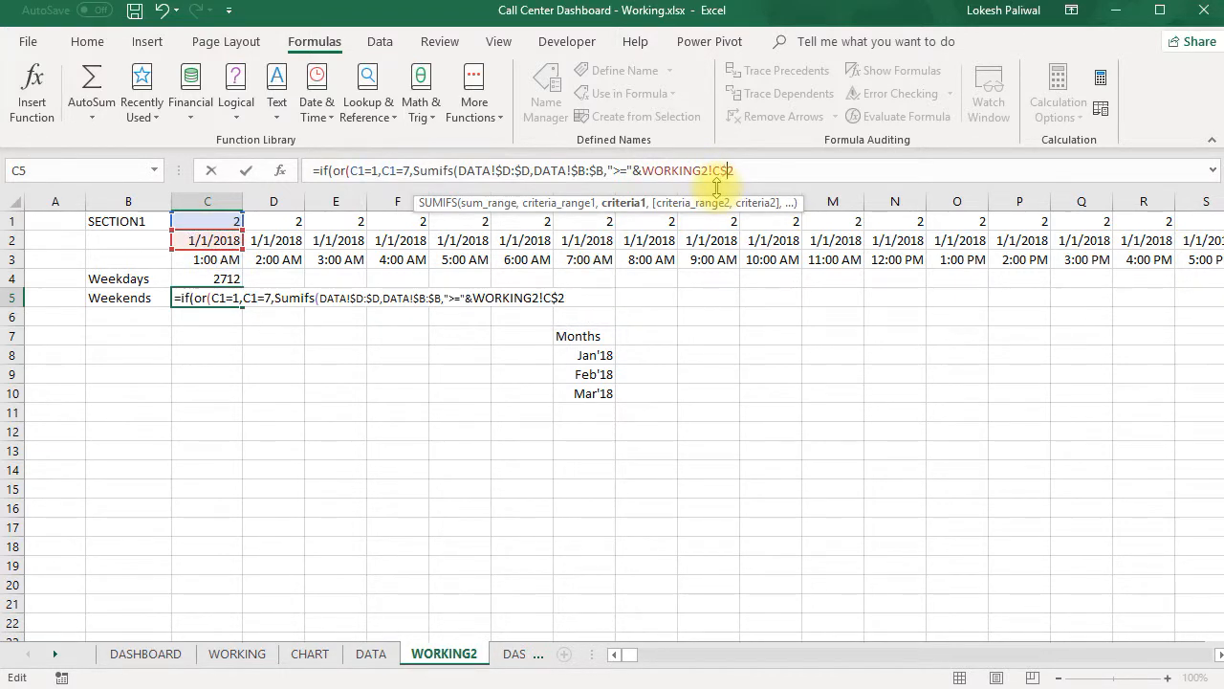
text(,)
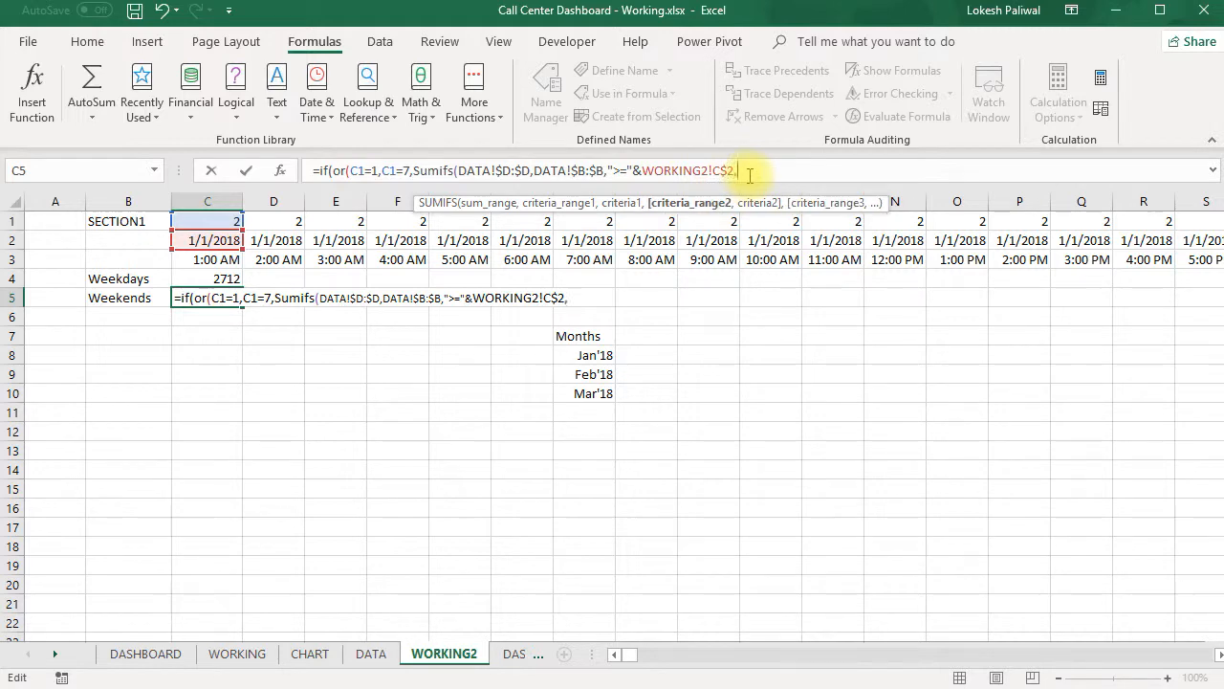
- Add the end-time criterion to the SUMIFS: range DATA!$C:$C with "<"&WORKING2!D3
click(373, 653)
click(195, 192)
key(F4)
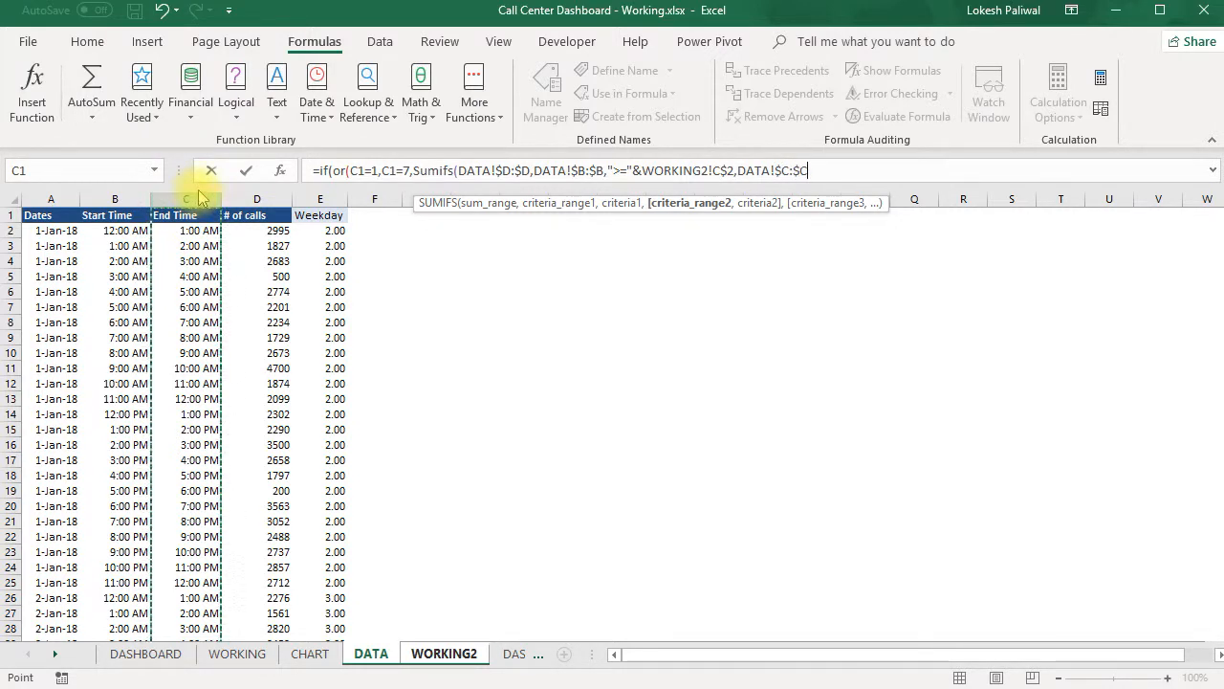
text(,"<"&)
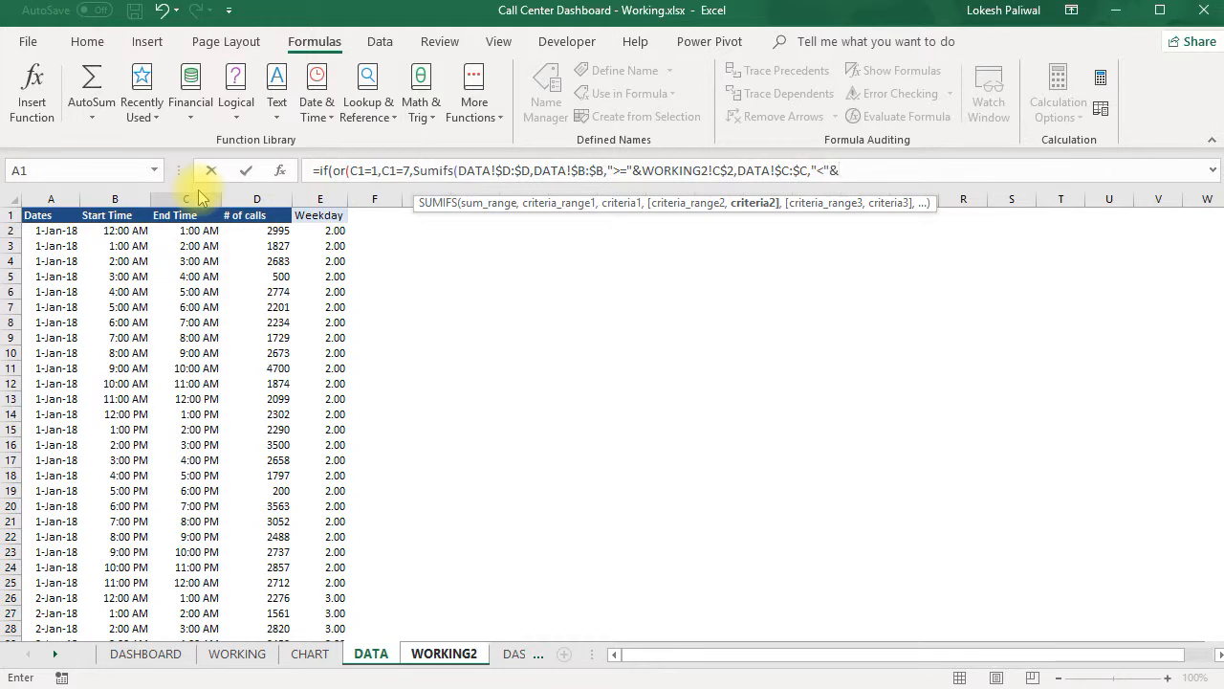
click(359, 658)
click(415, 658)
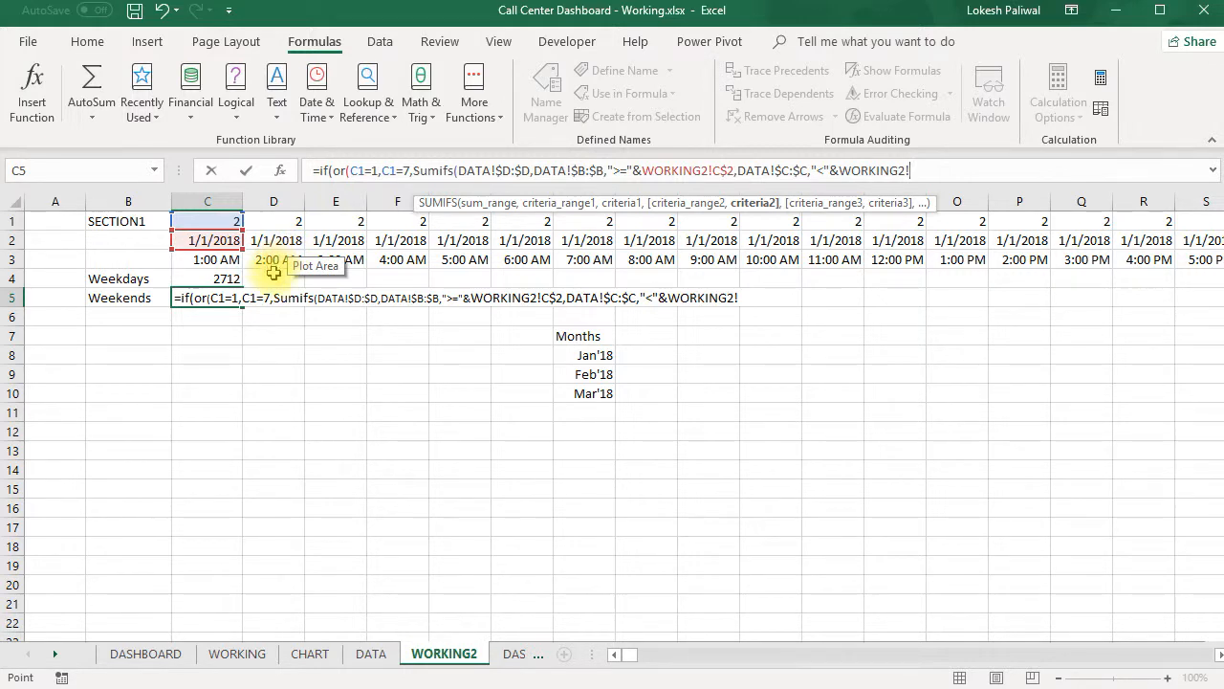
click(277, 259)
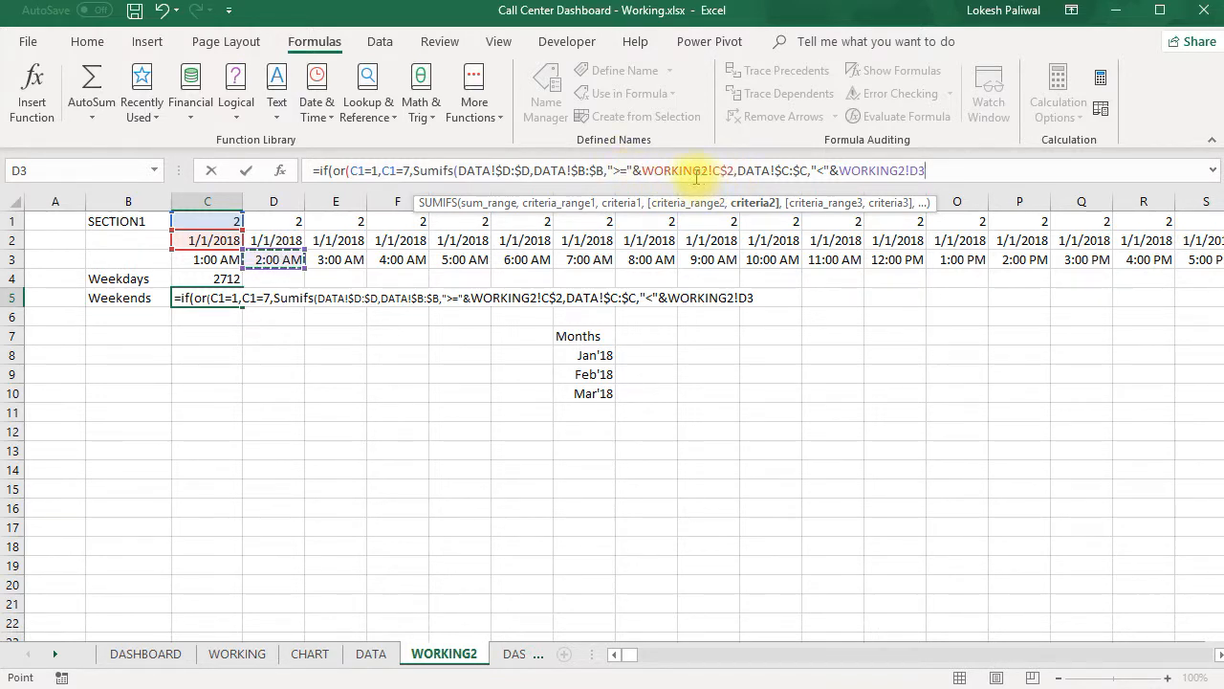
- Shift the start-time criterion's reference to C$3 and lock the row of the end-time reference as D$3
drag(212, 253, 201, 260)
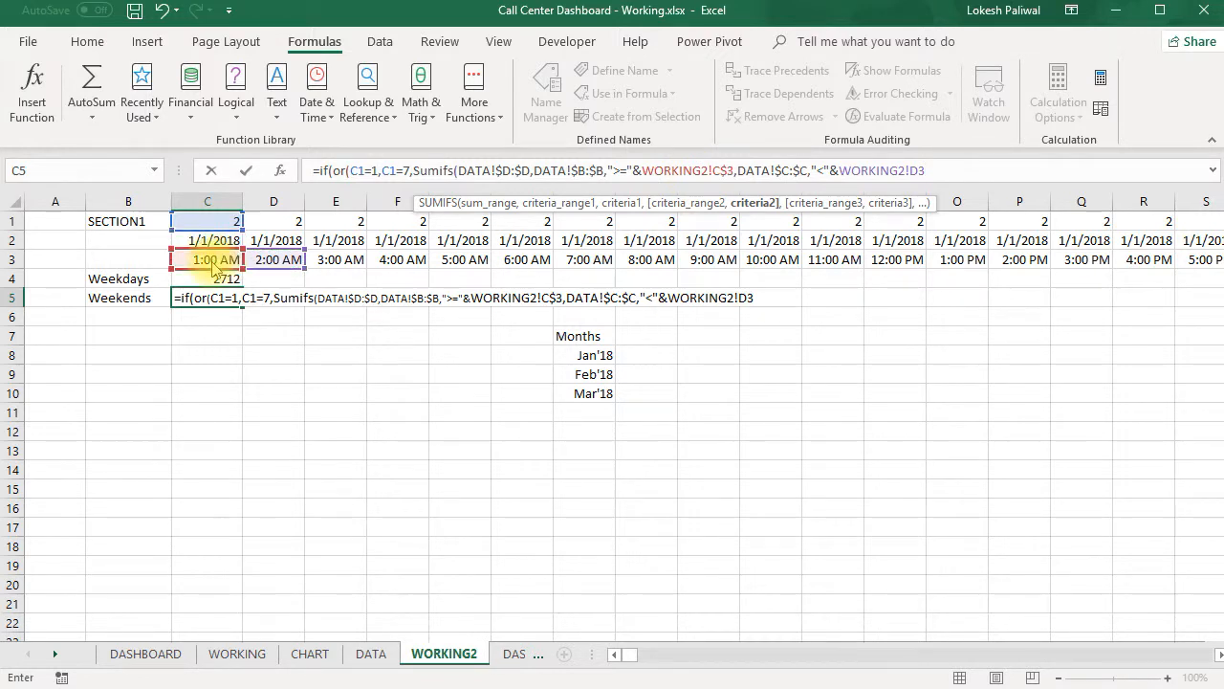
click(918, 174)
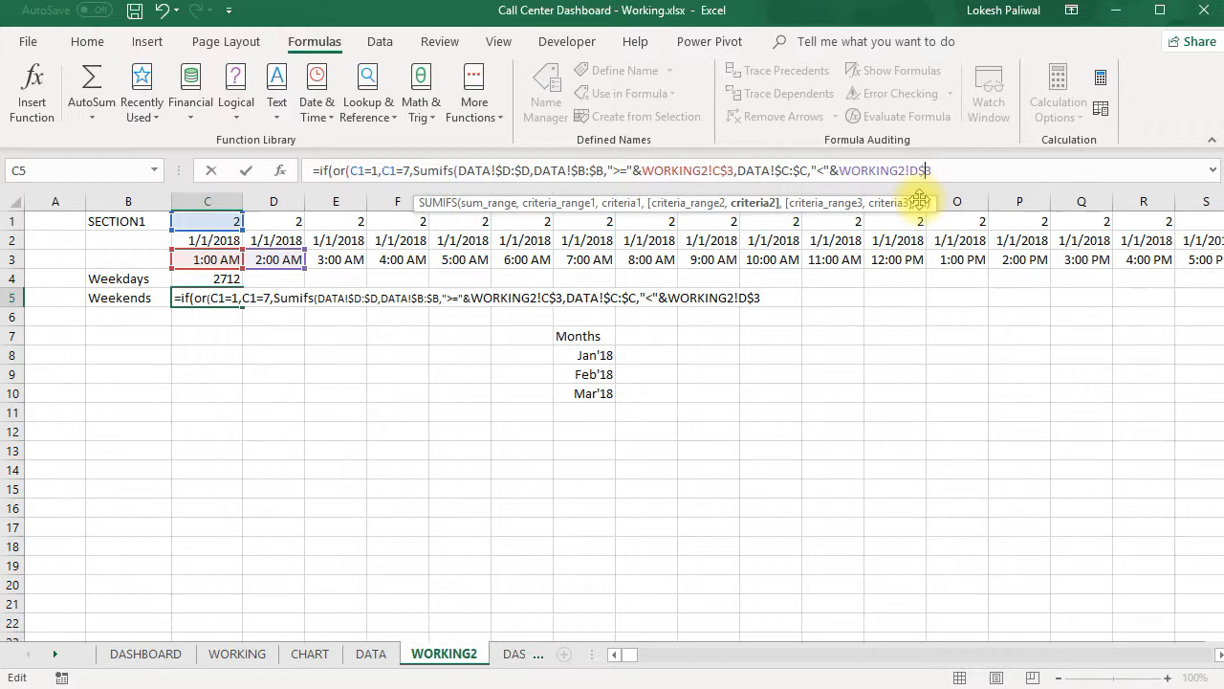
text(,)
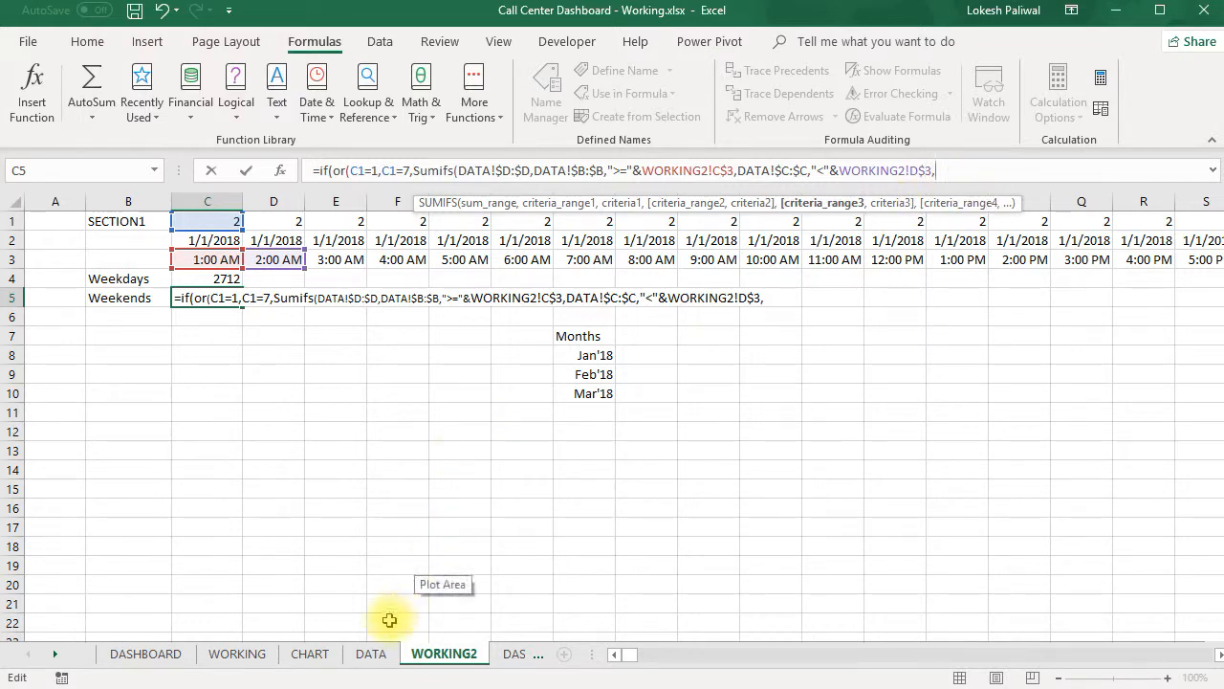
- Add the date criterion to the SUMIFS: range DATA!$A:$A matching WORKING2!C$2 with its row locked
click(374, 654)
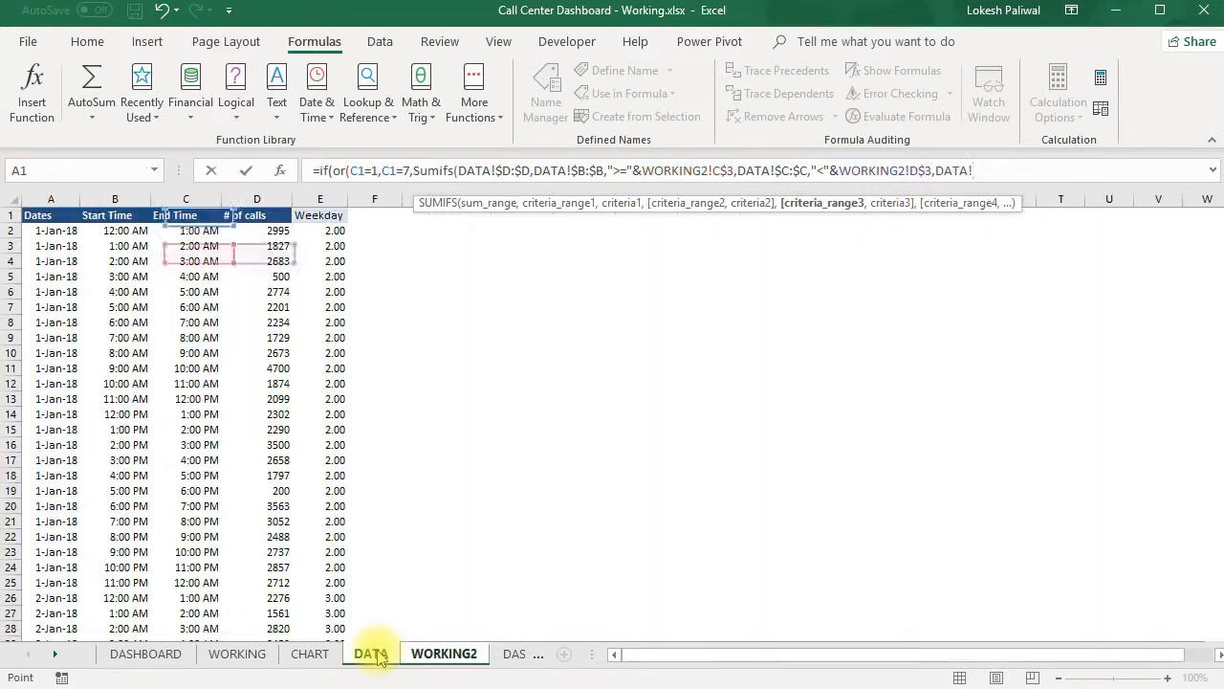
click(50, 198)
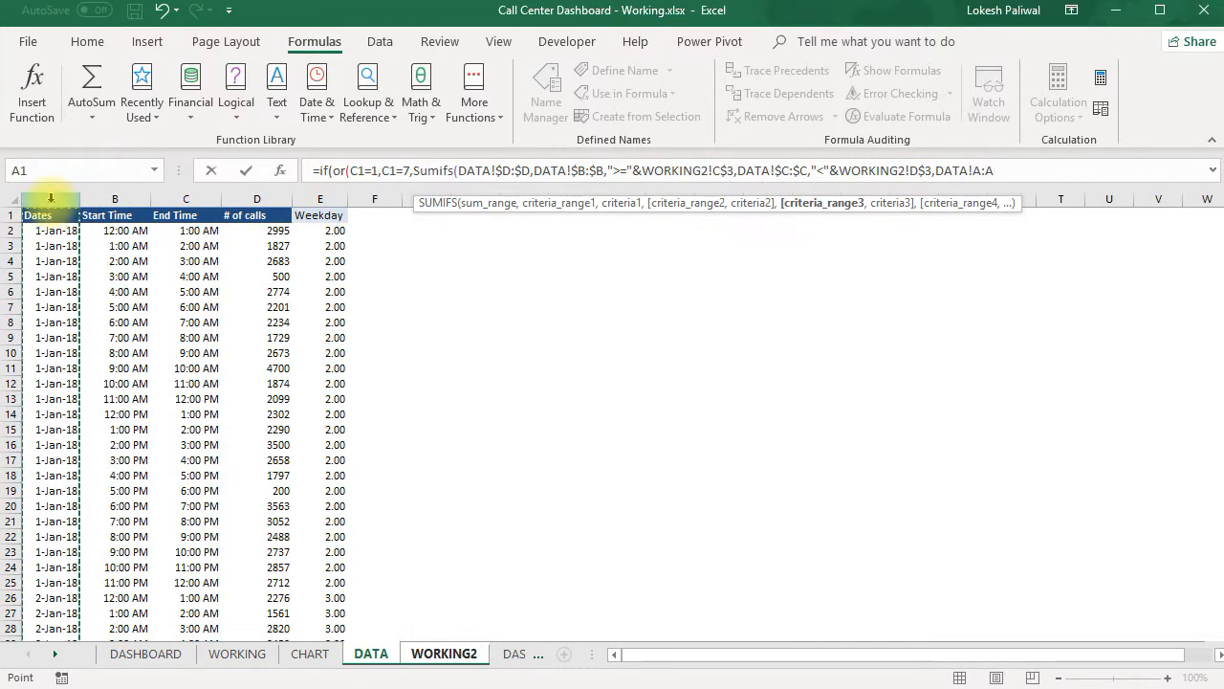
key(F4)
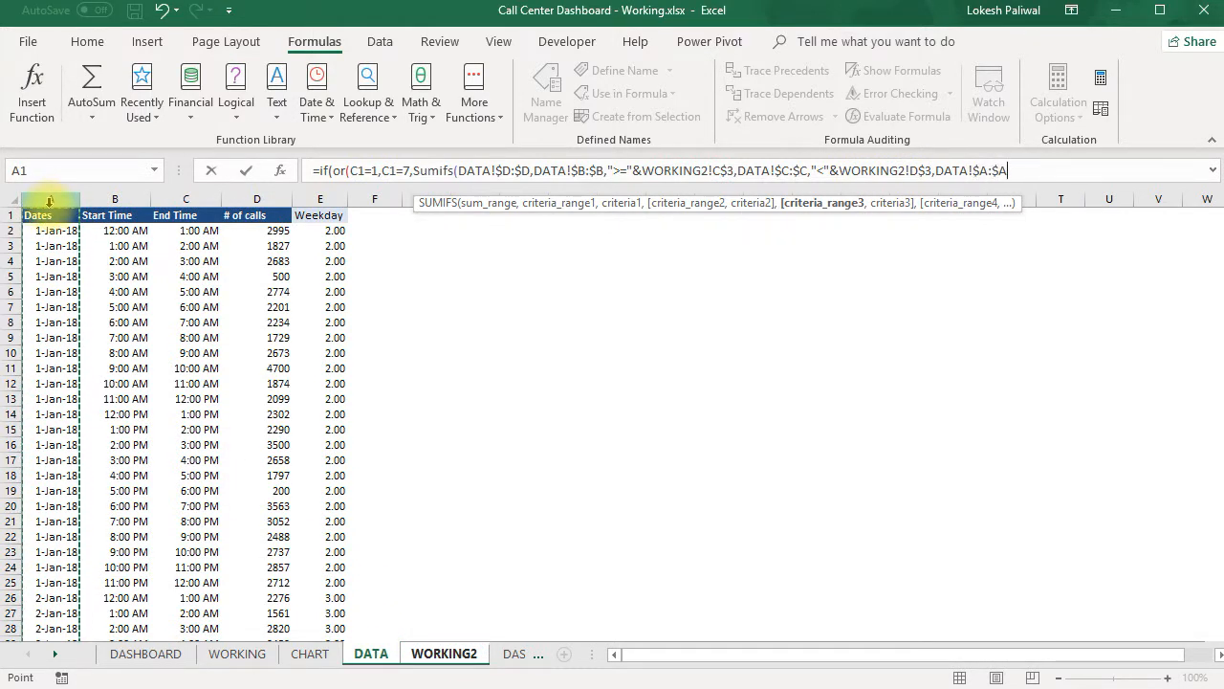
text(,)
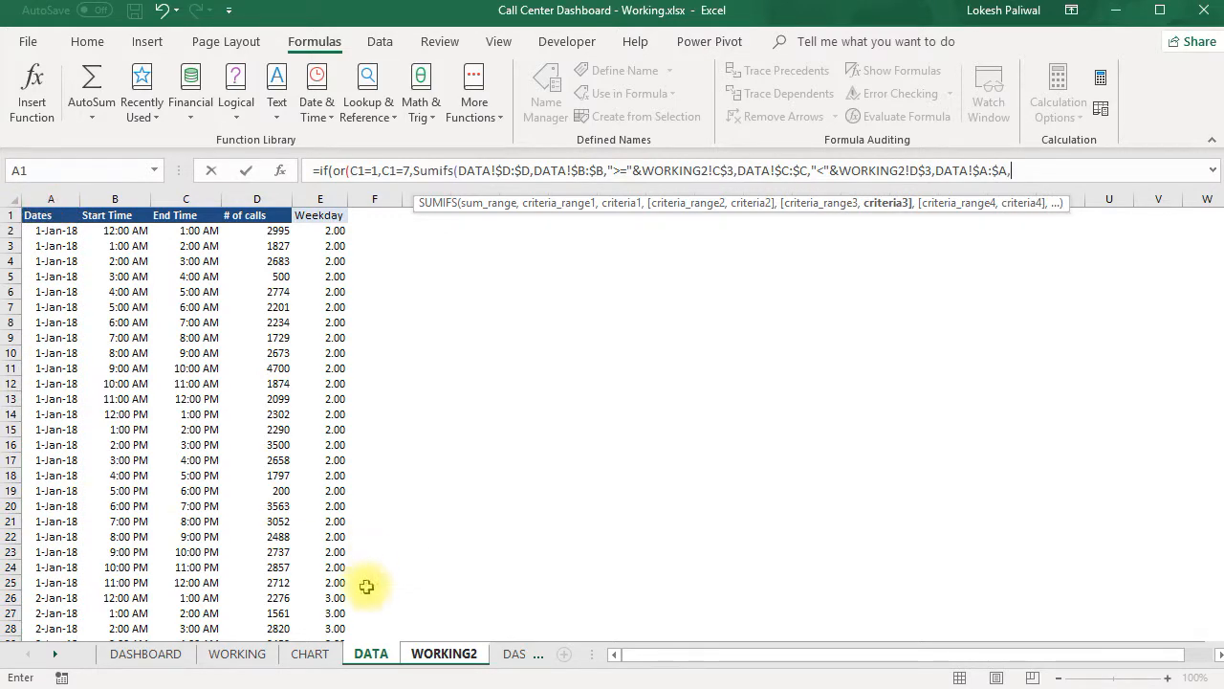
click(418, 657)
click(206, 240)
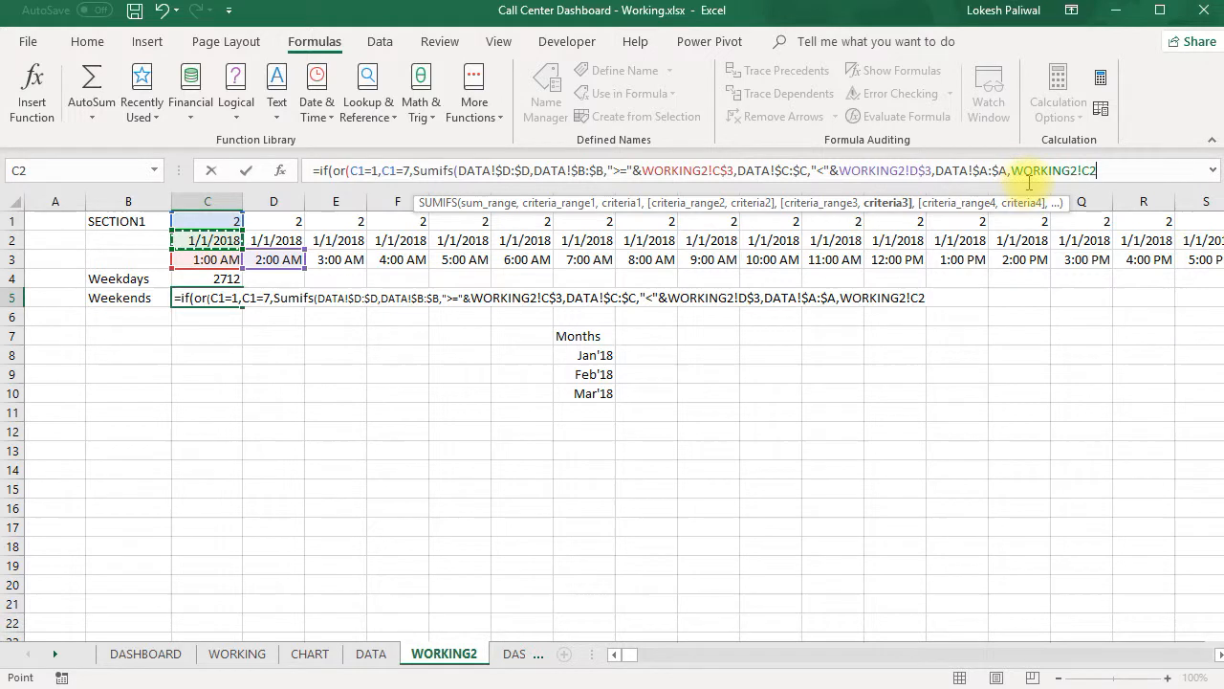
click(1087, 171)
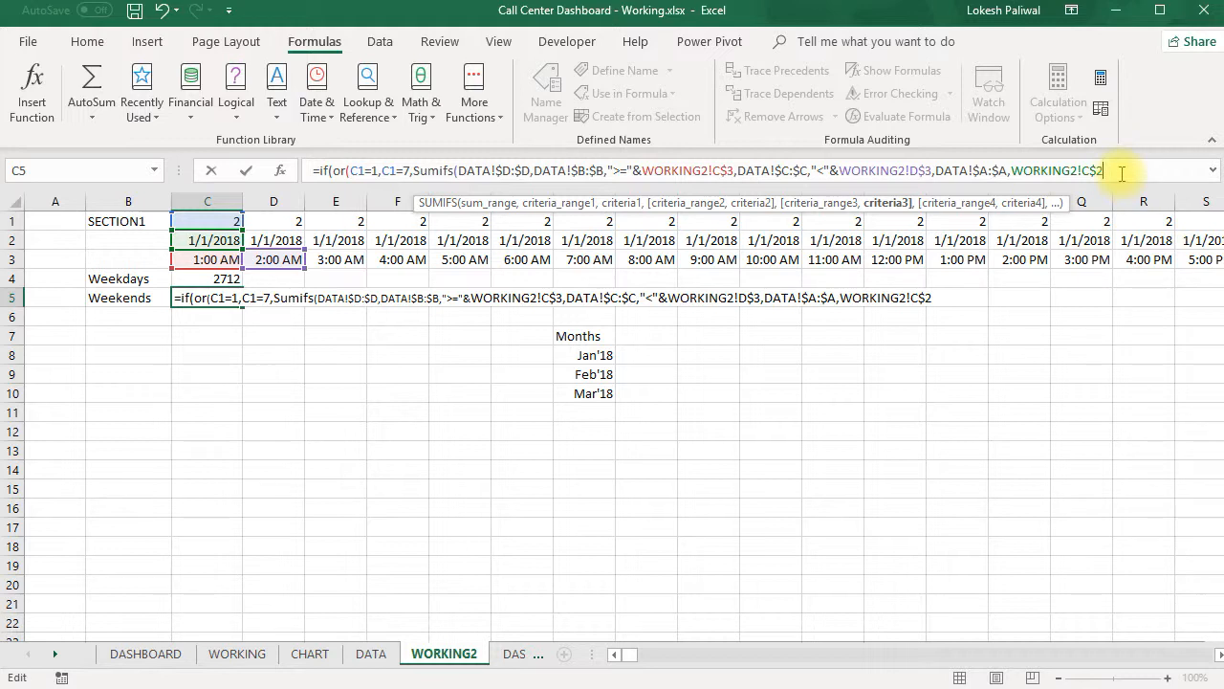
- Close the SUMIFS, add "" as the final argument, and try to enter the C5 formula
text(),)
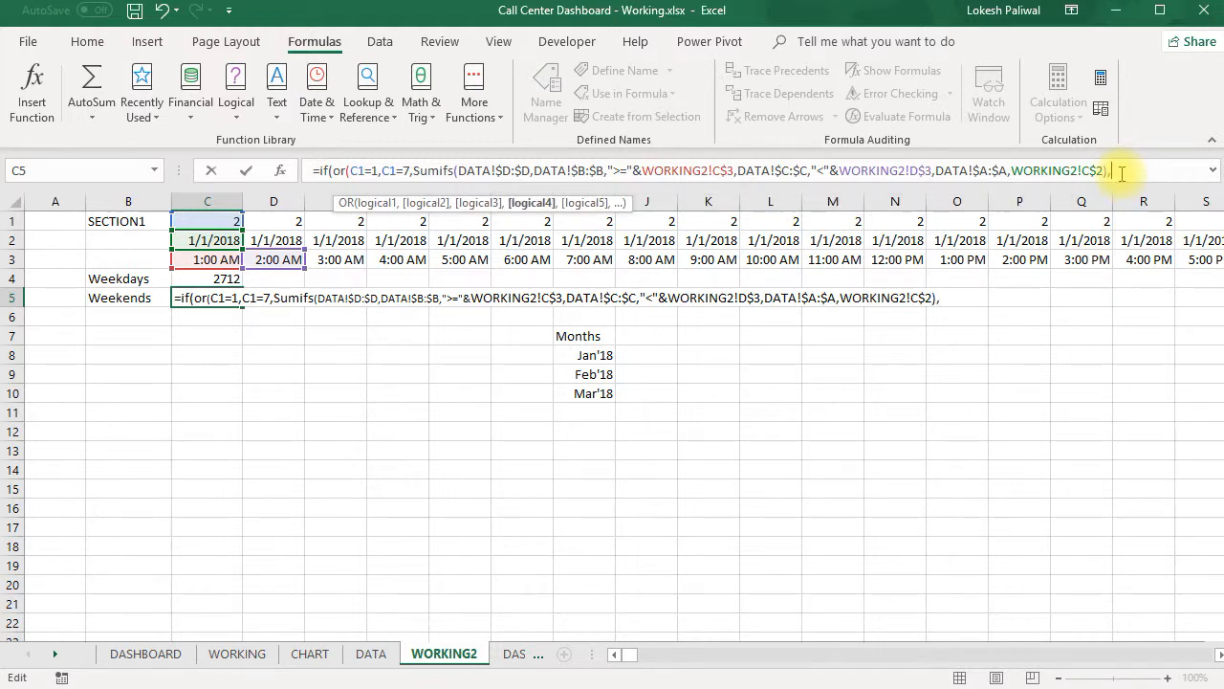
text(""))
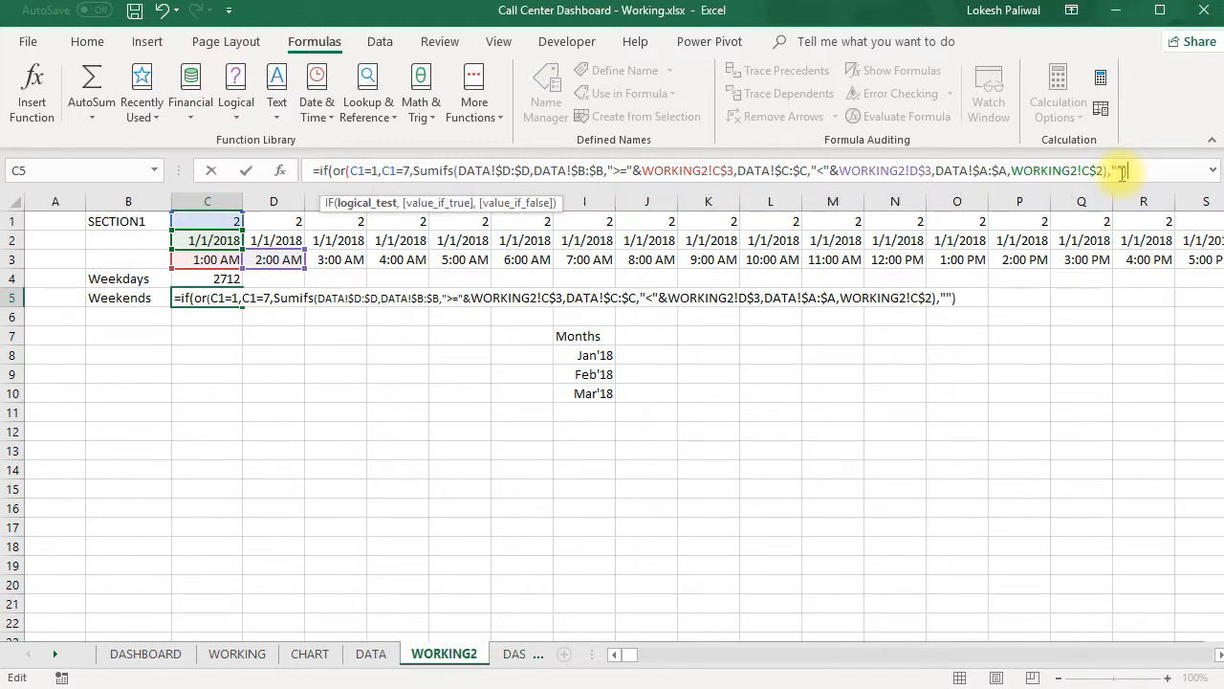
key(Return)
key(Return)
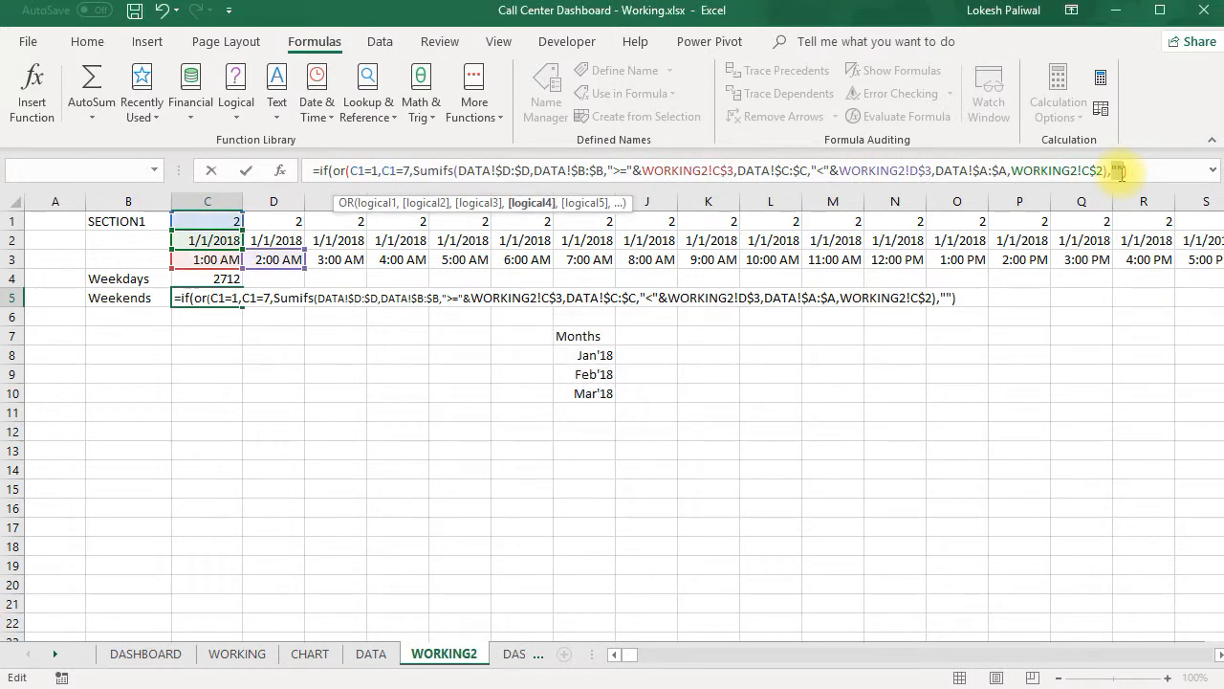
- Close the OR test after C1=7 in the C5 weekend formula, enter it, and select C4:C5
click(409, 169)
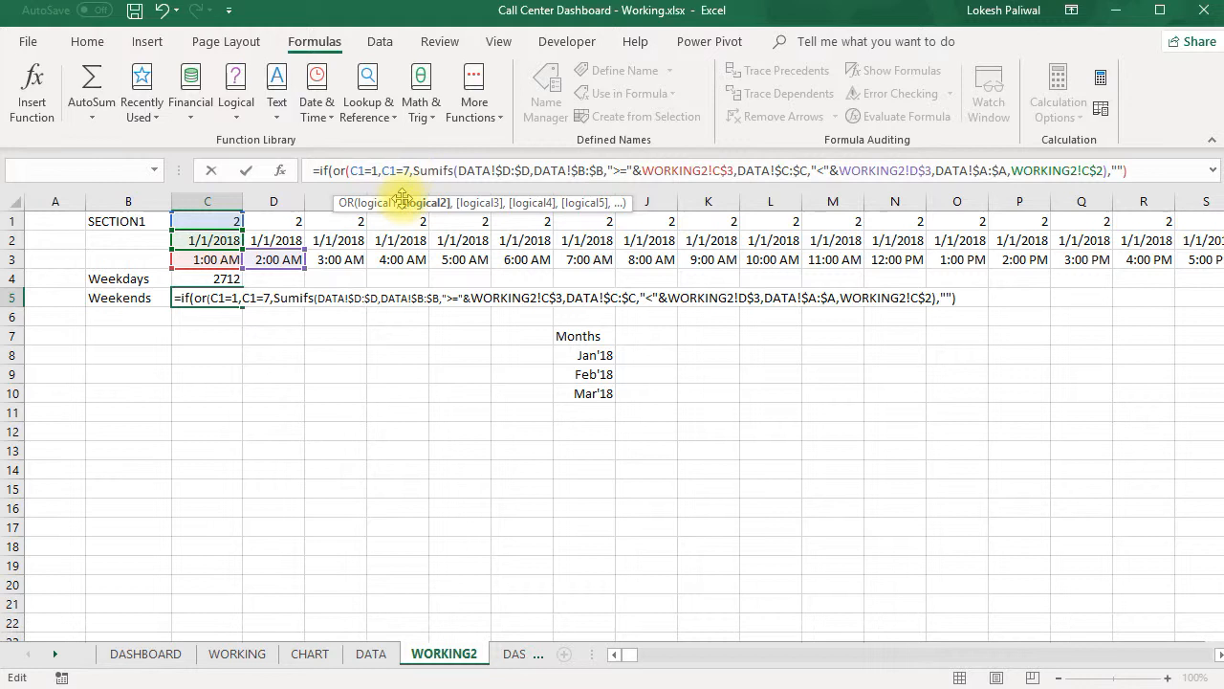
text())
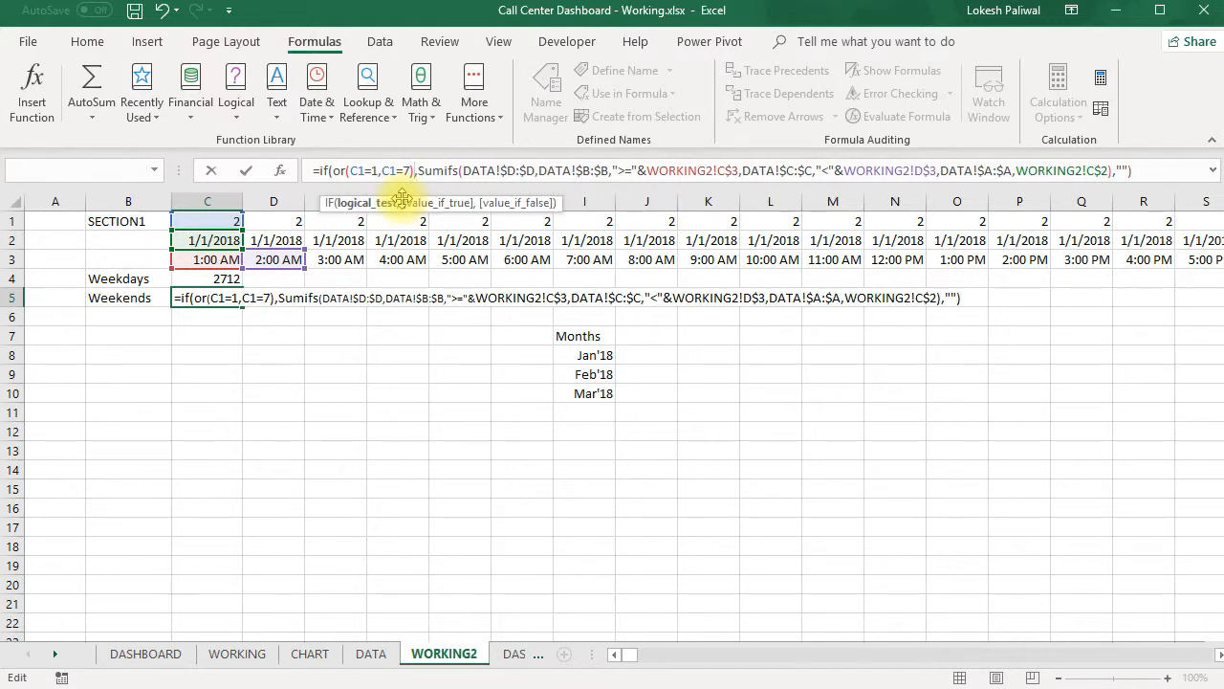
key(Return)
key(Up)
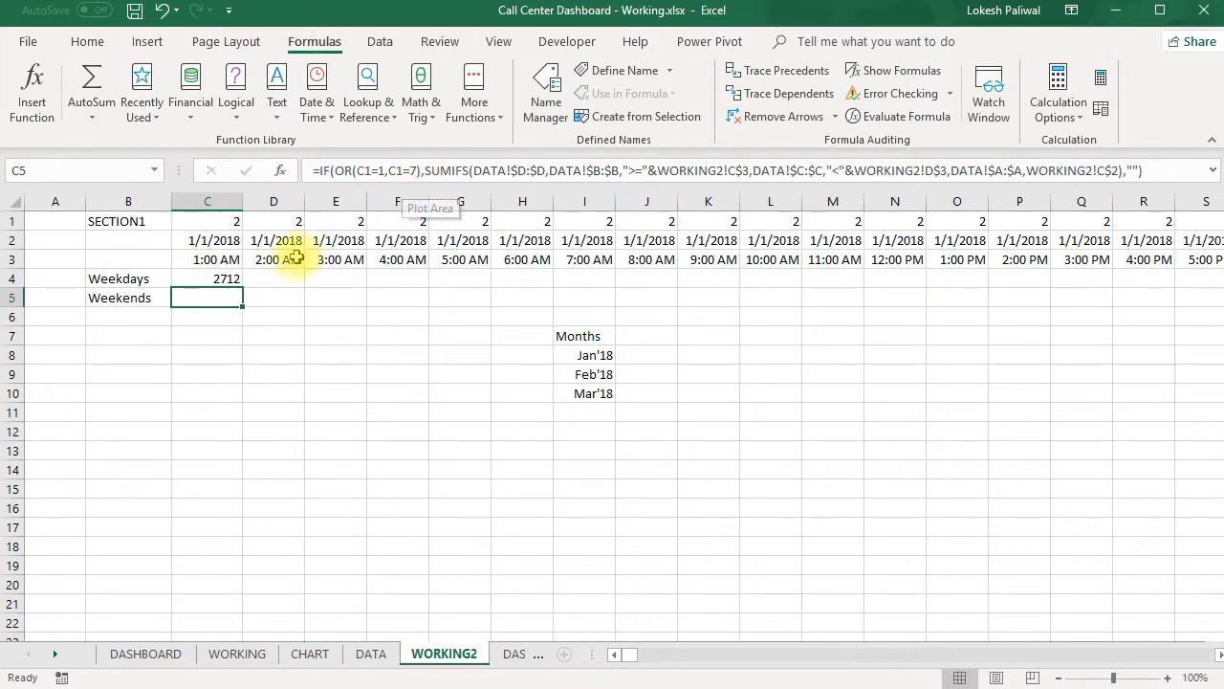
click(223, 282)
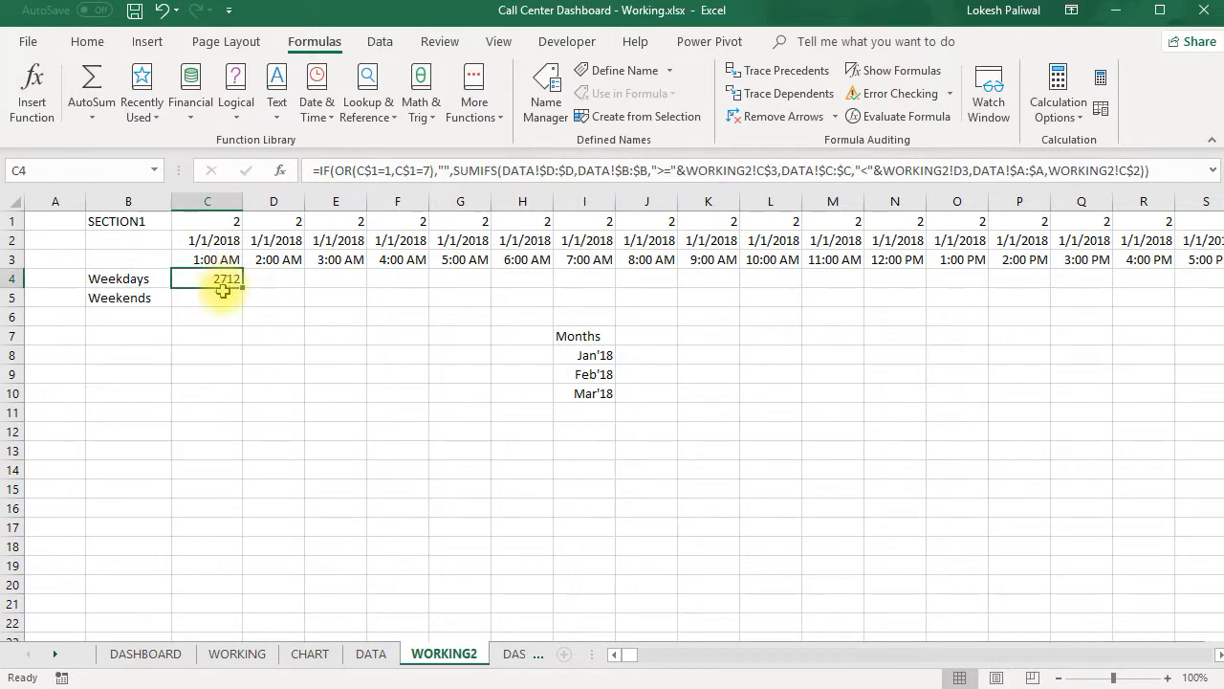
drag(242, 287, 234, 302)
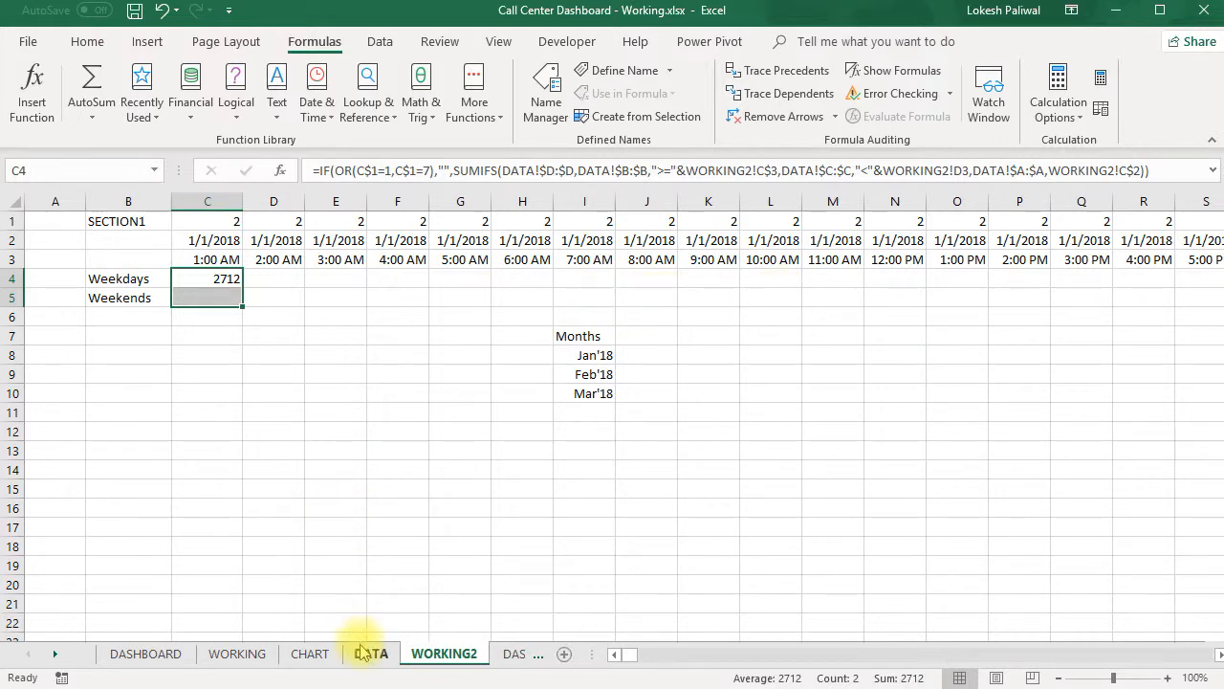
- Copy rows 4 and 5, the weekday and weekend area chart rows, from WORKING into the same rows of WORKING2
click(237, 653)
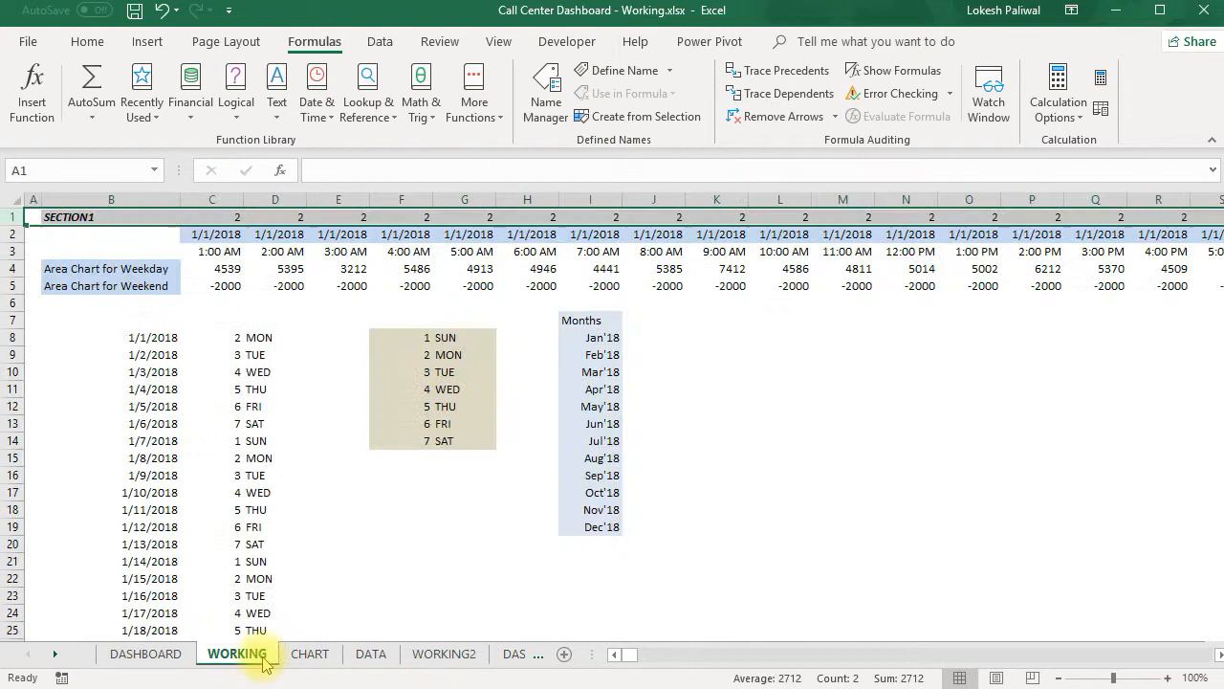
drag(11, 268, 12, 287)
key(ctrl+c)
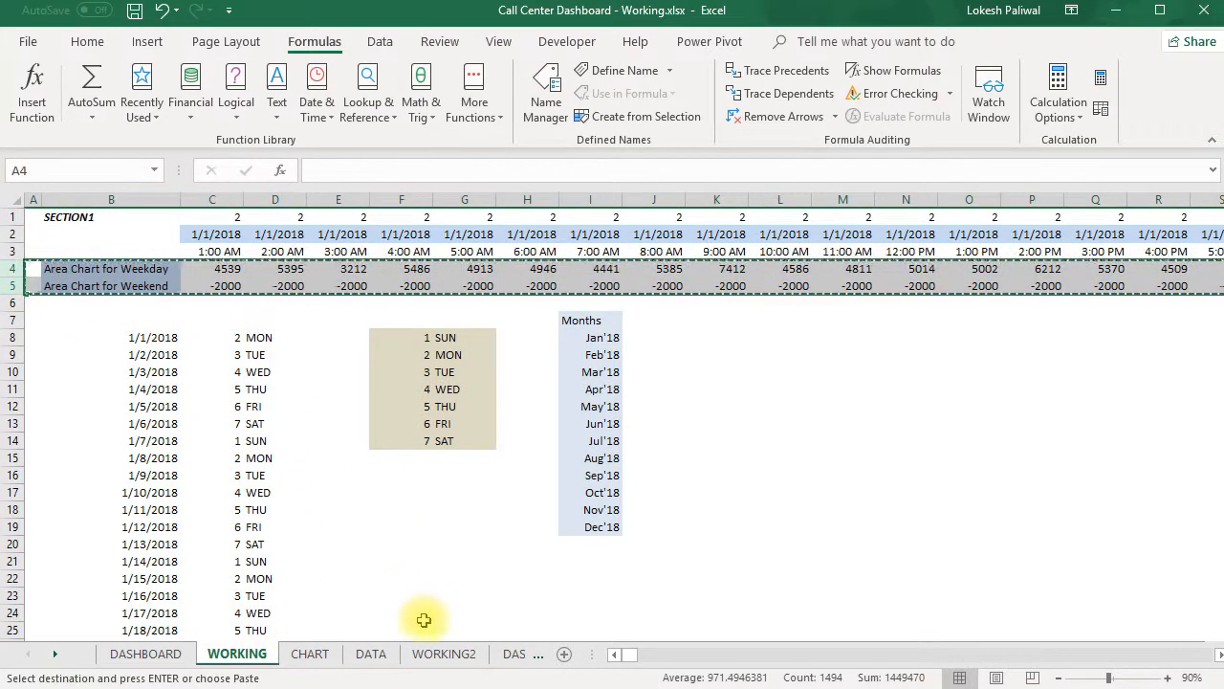
click(428, 656)
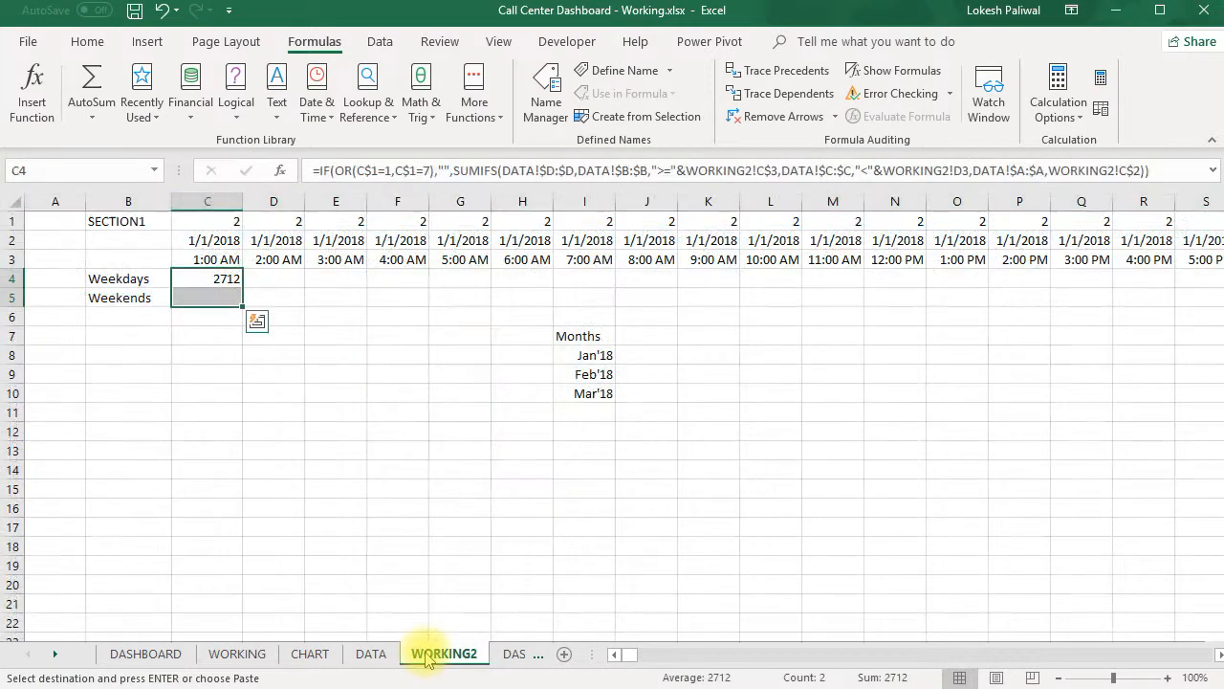
click(64, 278)
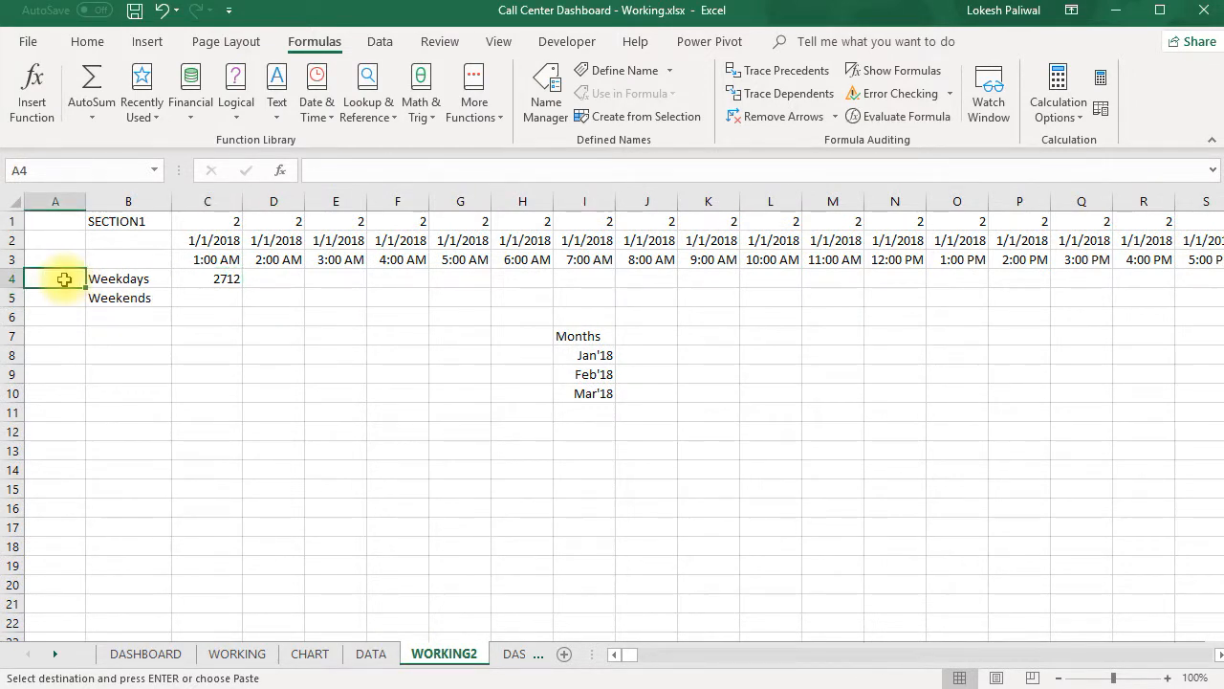
right_click(64, 278)
click(116, 391)
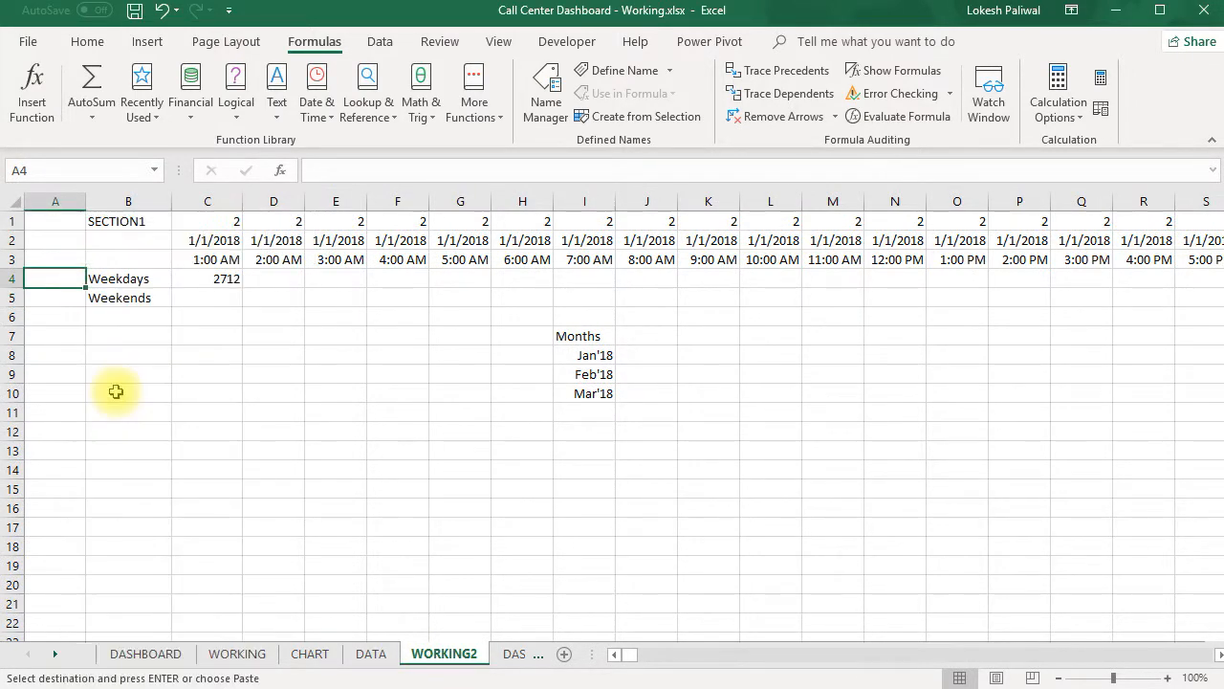
click(57, 302)
click(253, 514)
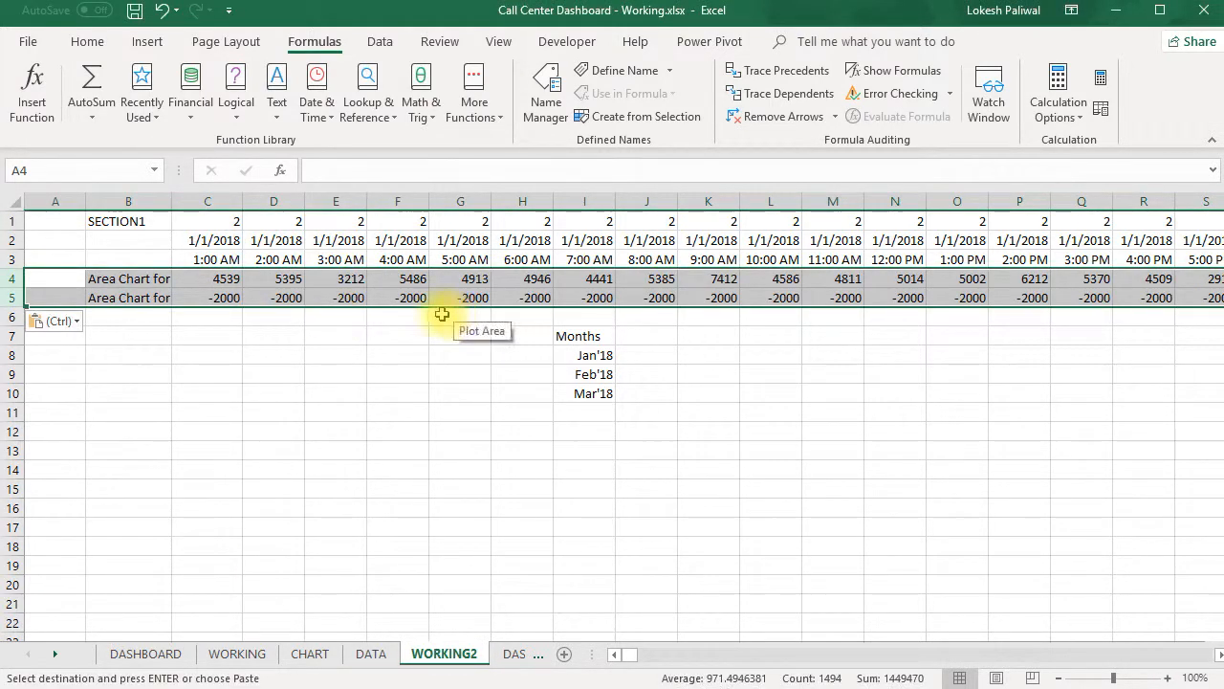
- Examine the pasted C5 formula's -2000 fallback and the vertical axis of the Calls Volumes chart on DASHBOARD
click(228, 301)
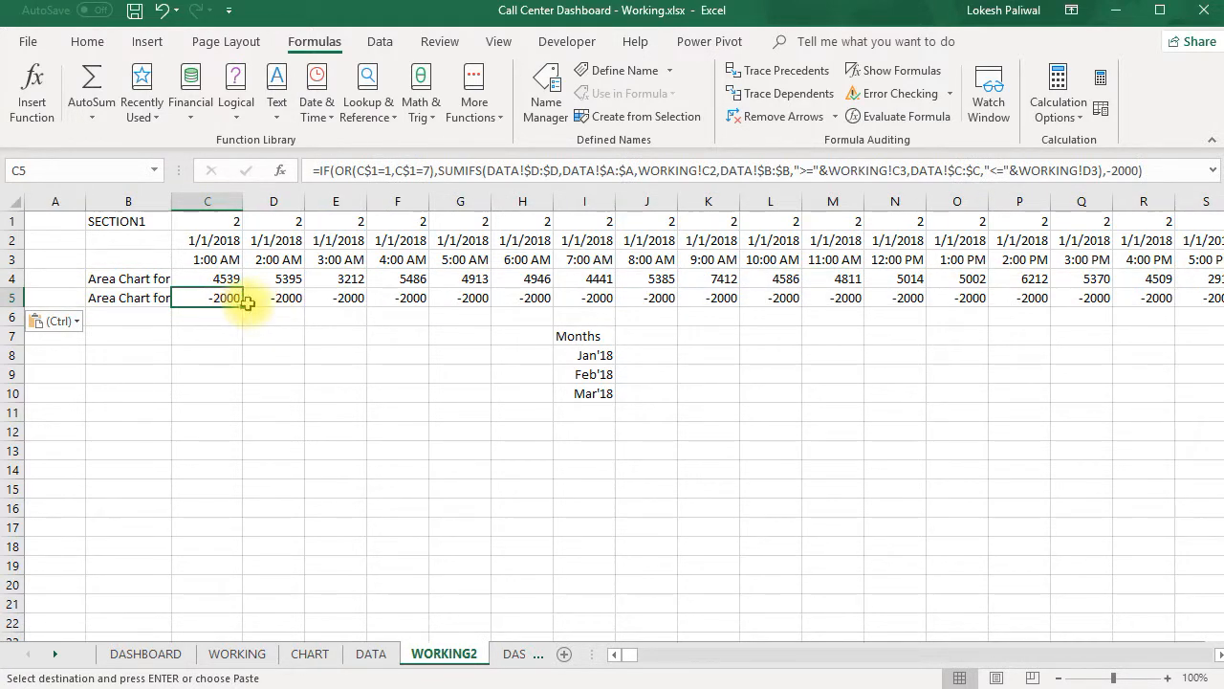
key(Escape)
click(1125, 173)
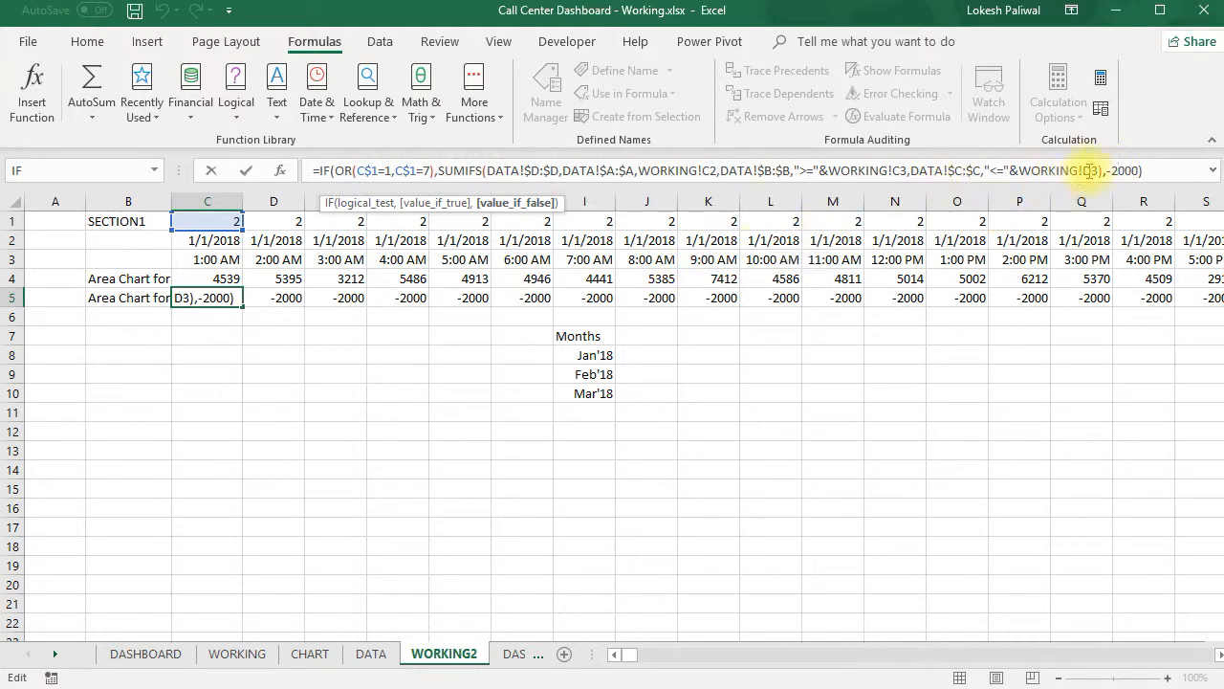
key(Return)
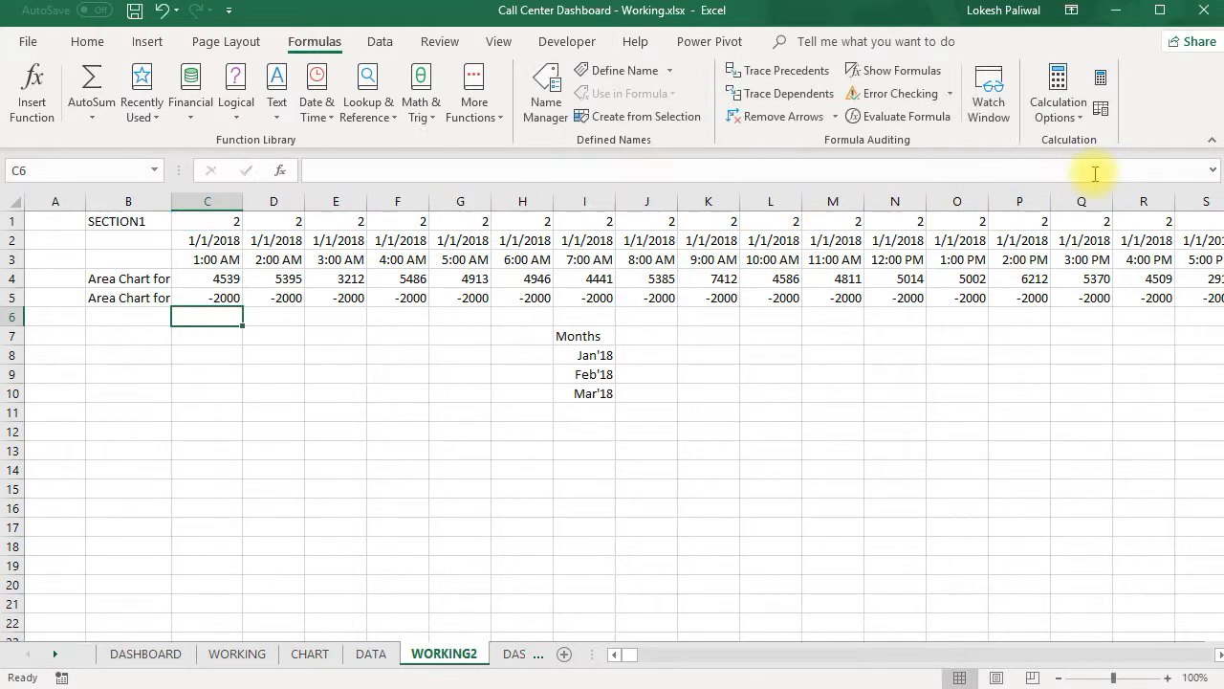
click(235, 296)
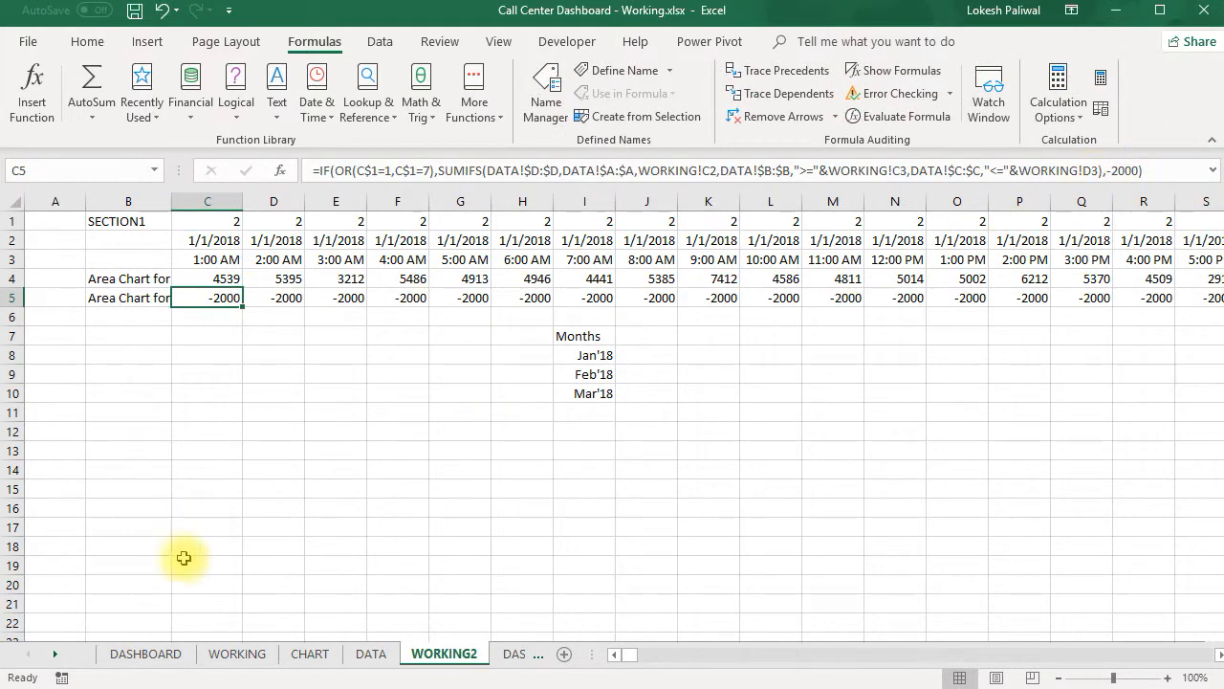
click(151, 653)
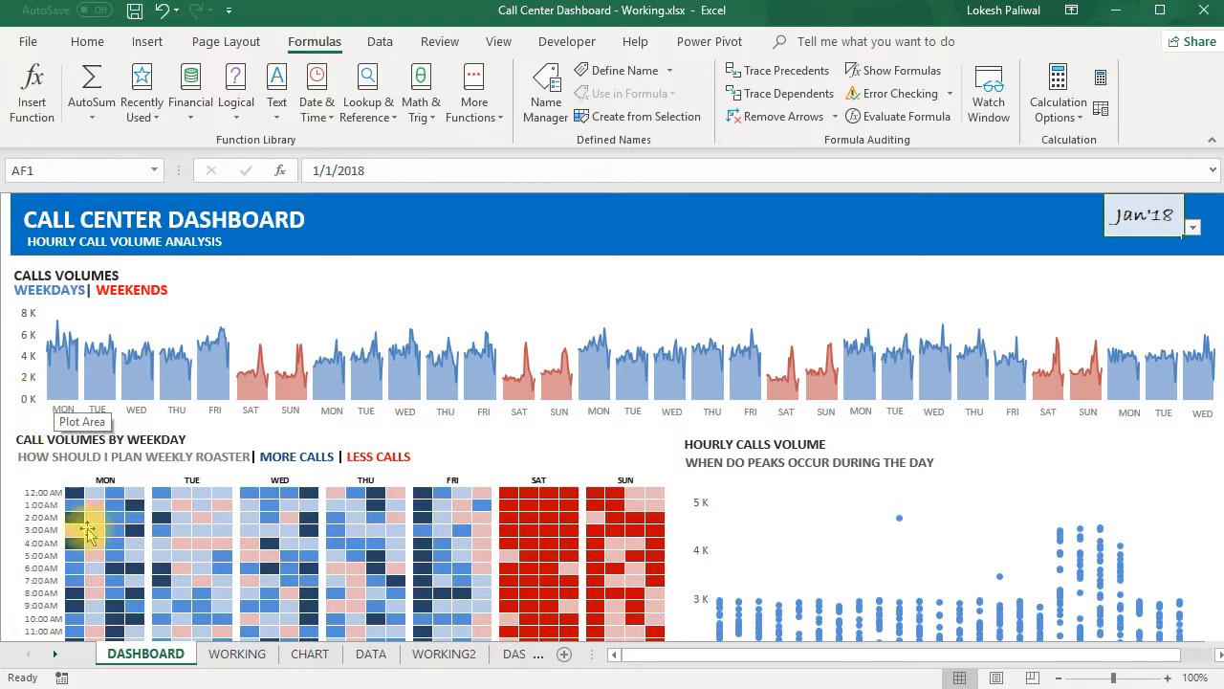
click(237, 655)
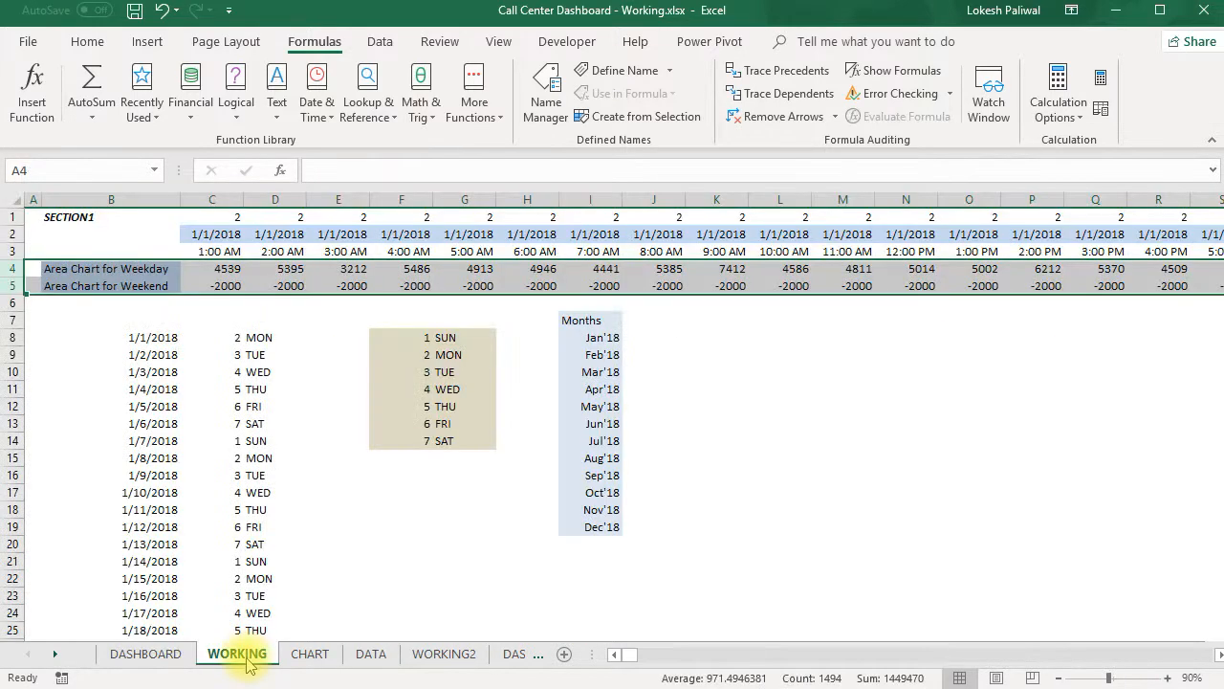
click(153, 657)
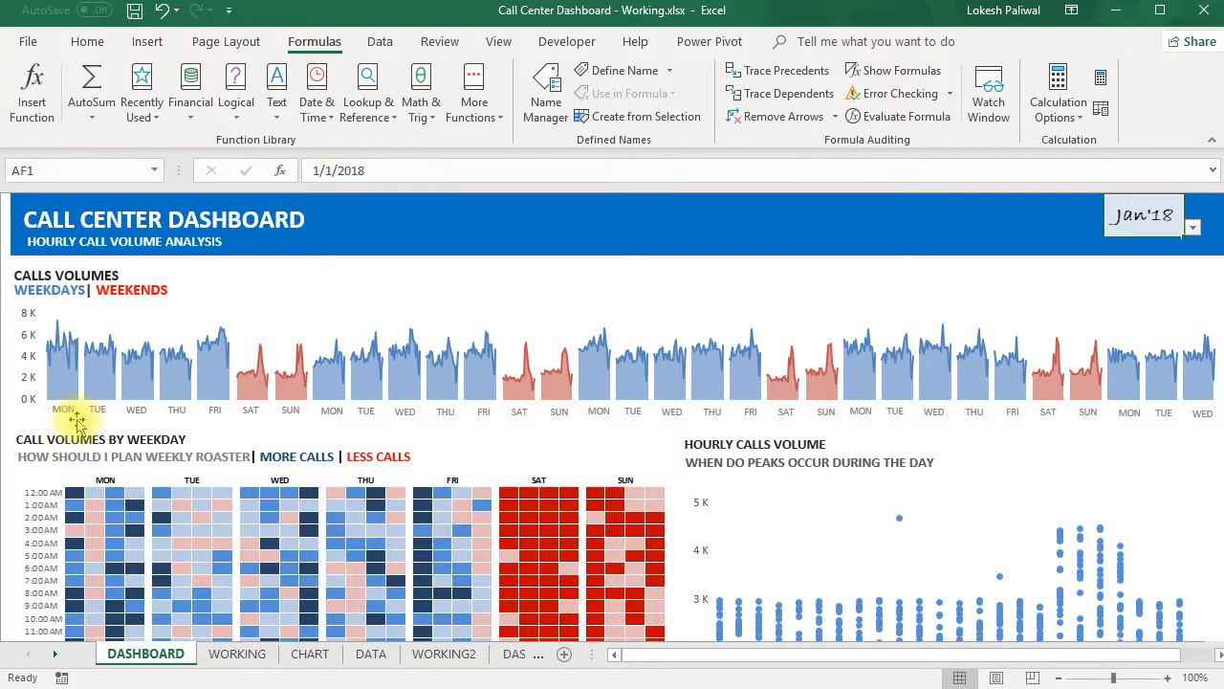
click(28, 365)
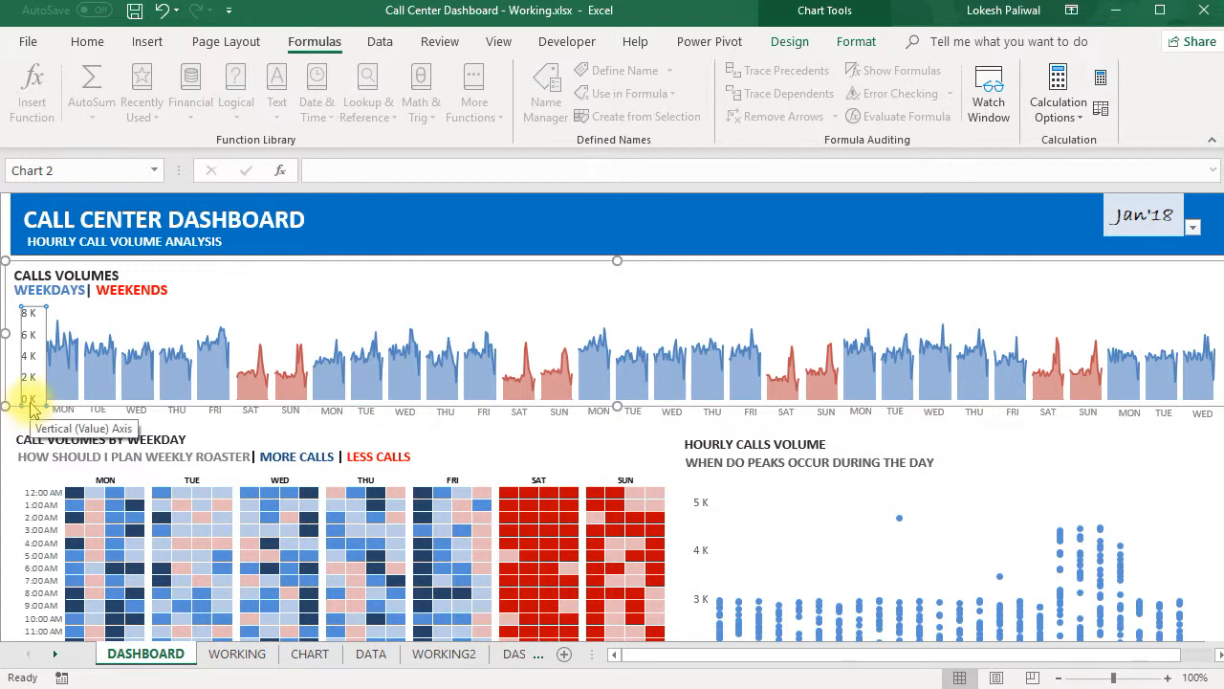
click(442, 653)
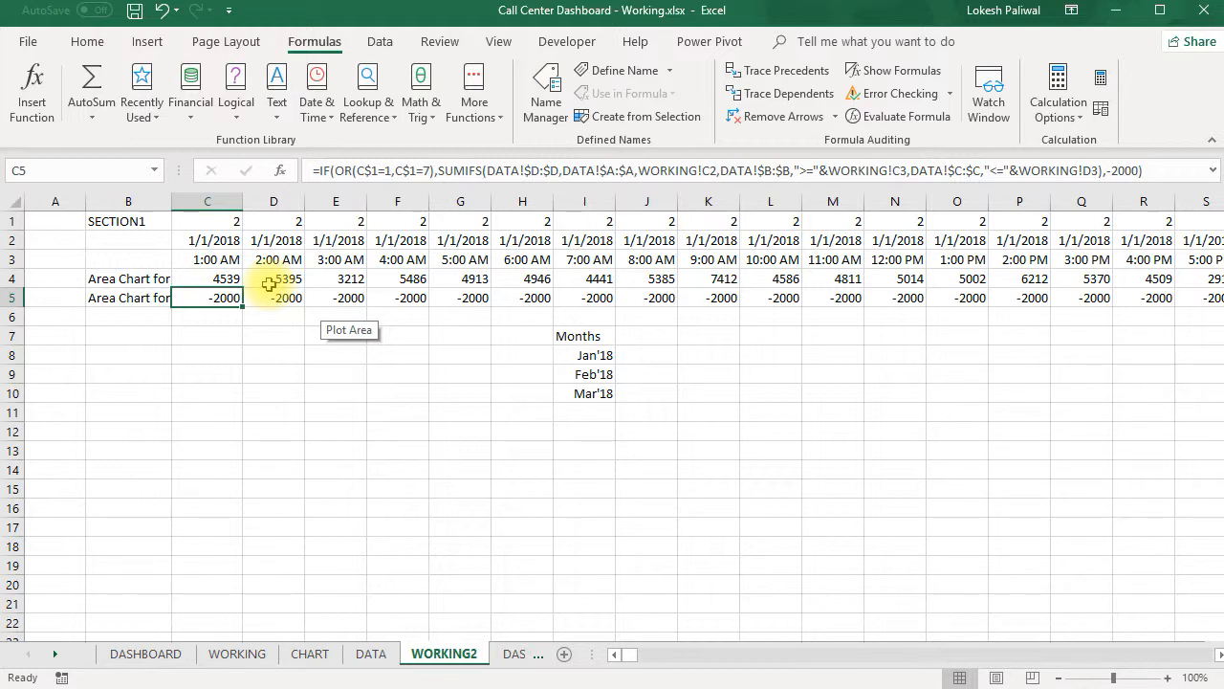
click(208, 260)
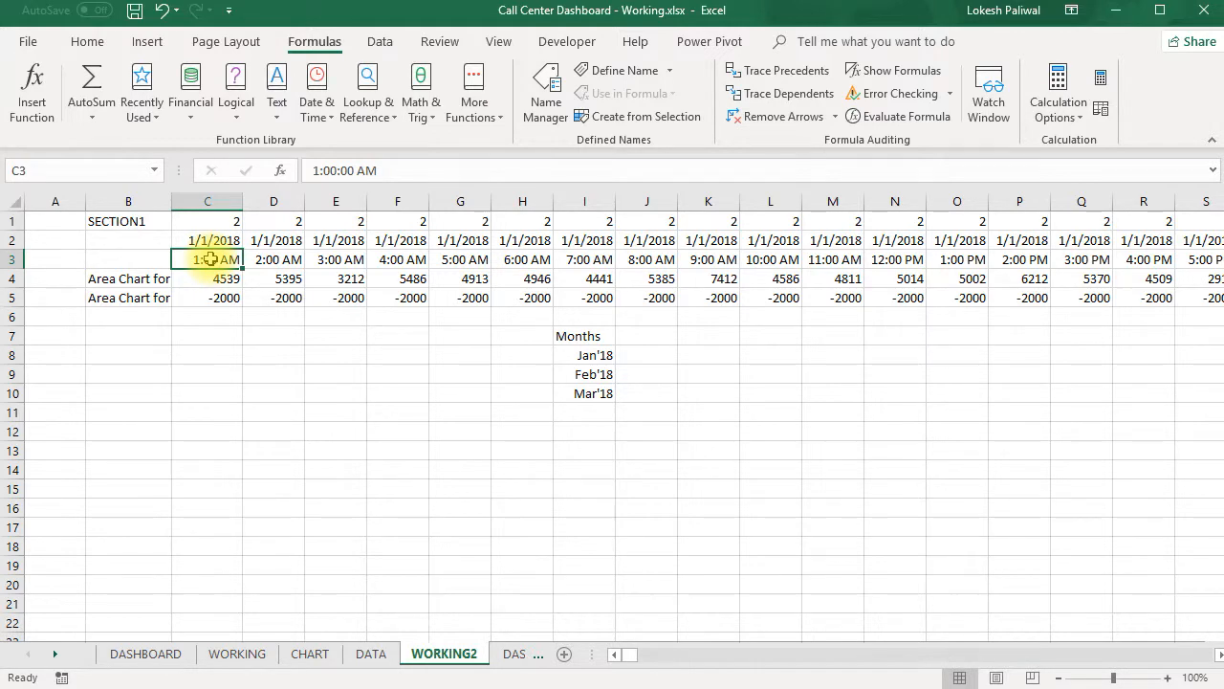
key(shift+Down)
key(shift+Down)
key(ctrl+shift+Right)
key(ctrl+shift+Right)
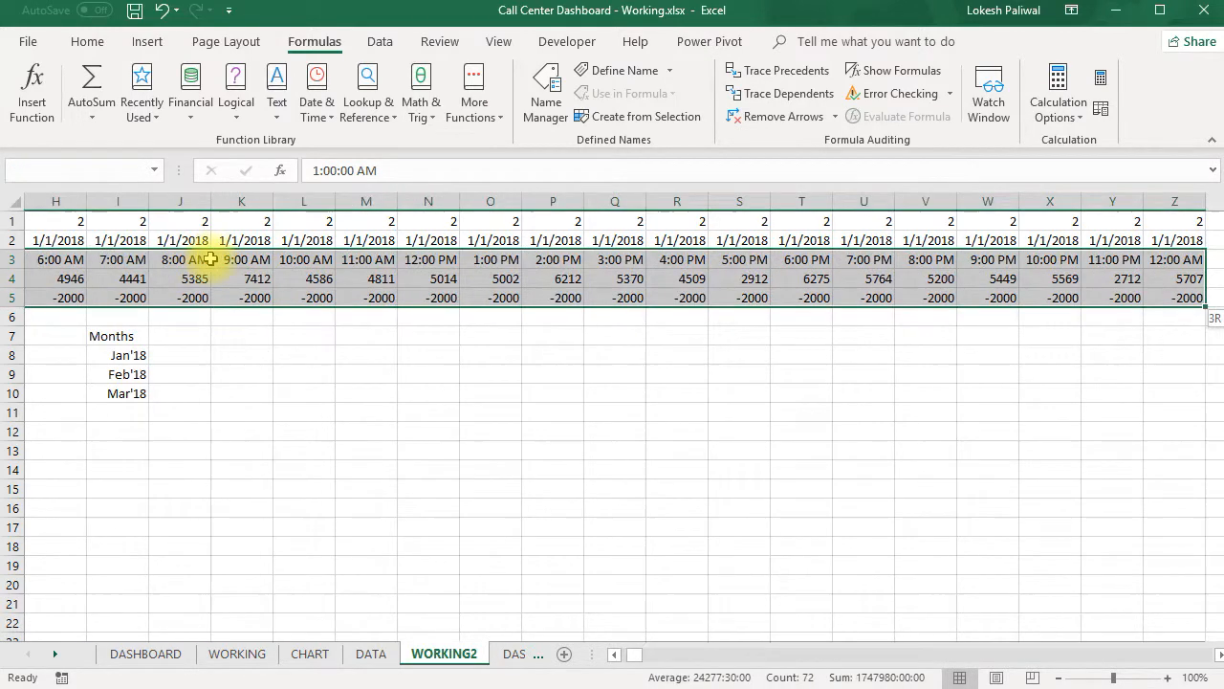
- Insert a 2-D Area chart from B3:AGL5 on WORKING2, covering the hour labels and both area chart rows
key(ctrl+Left)
key(Right)
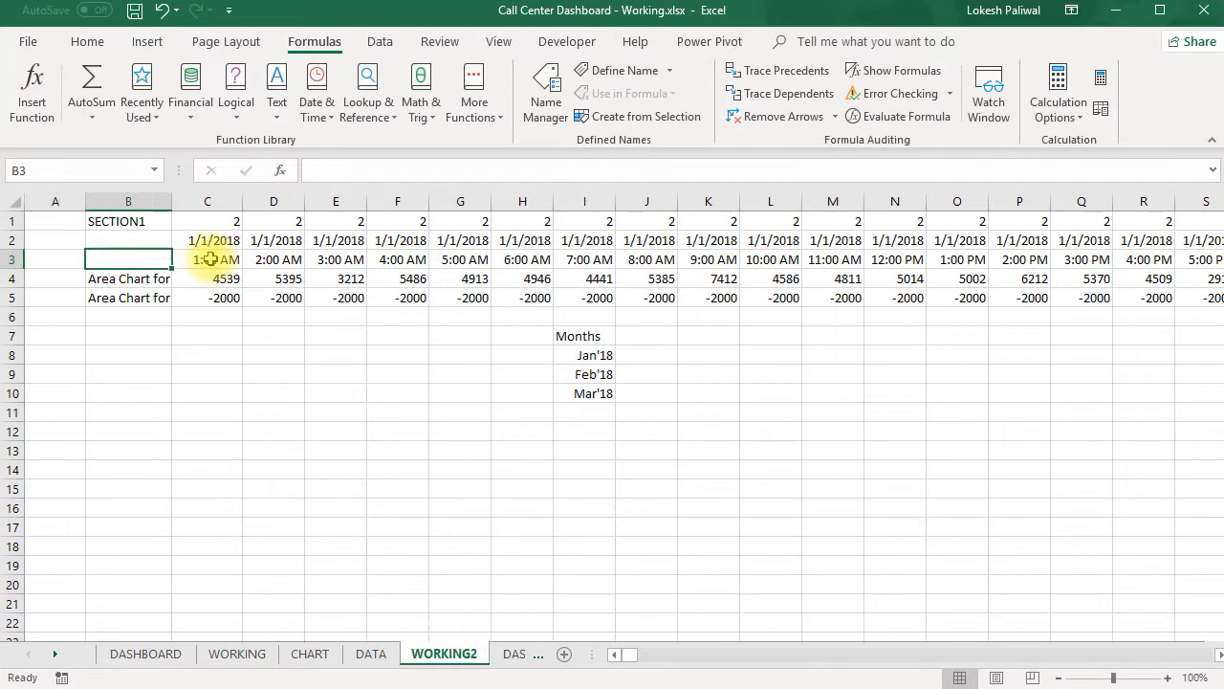
key(shift+Down)
key(shift+Down)
key(shift+Right)
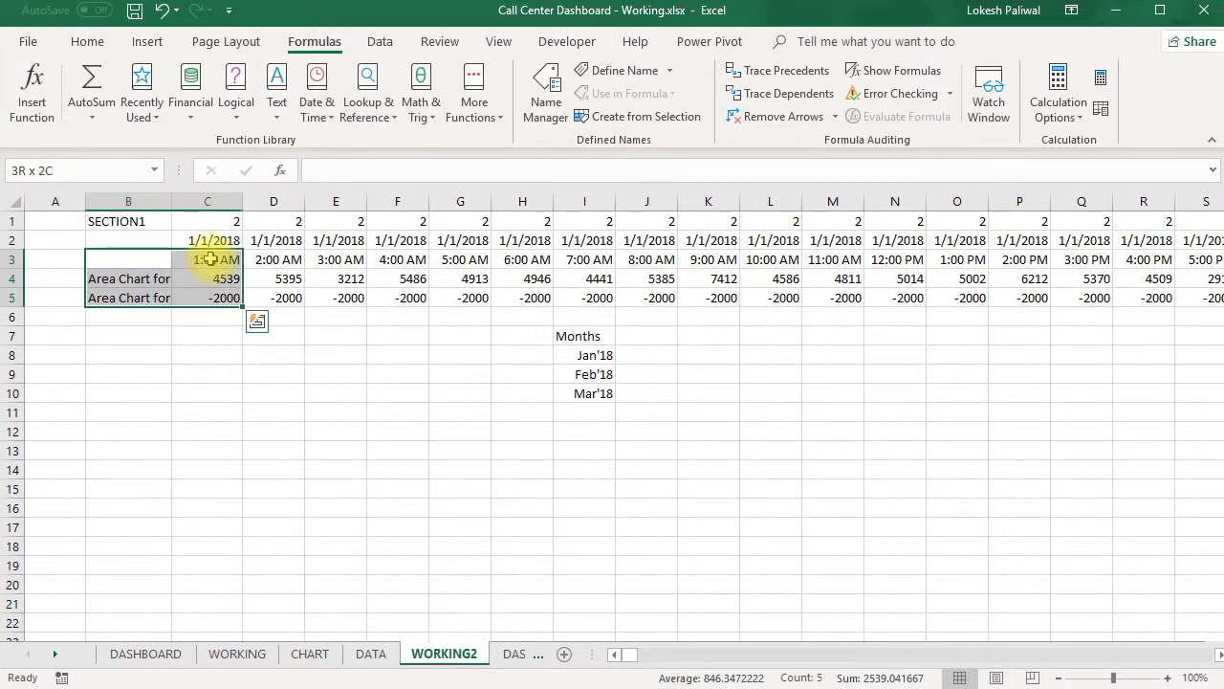
key(shift+Right)
key(shift+Right)
key(shift+Right)
key(shift+Right)
key(shift+Right)
key(shift+Right)
key(shift+Right)
key(shift+Right)
key(shift+Right)
key(shift+Right)
key(shift+Right)
key(shift+Right)
key(shift+Right)
key(shift+Right)
key(shift+Right)
key(shift+Right)
key(shift+Right)
key(shift+Right)
key(shift+Right)
key(shift+Right)
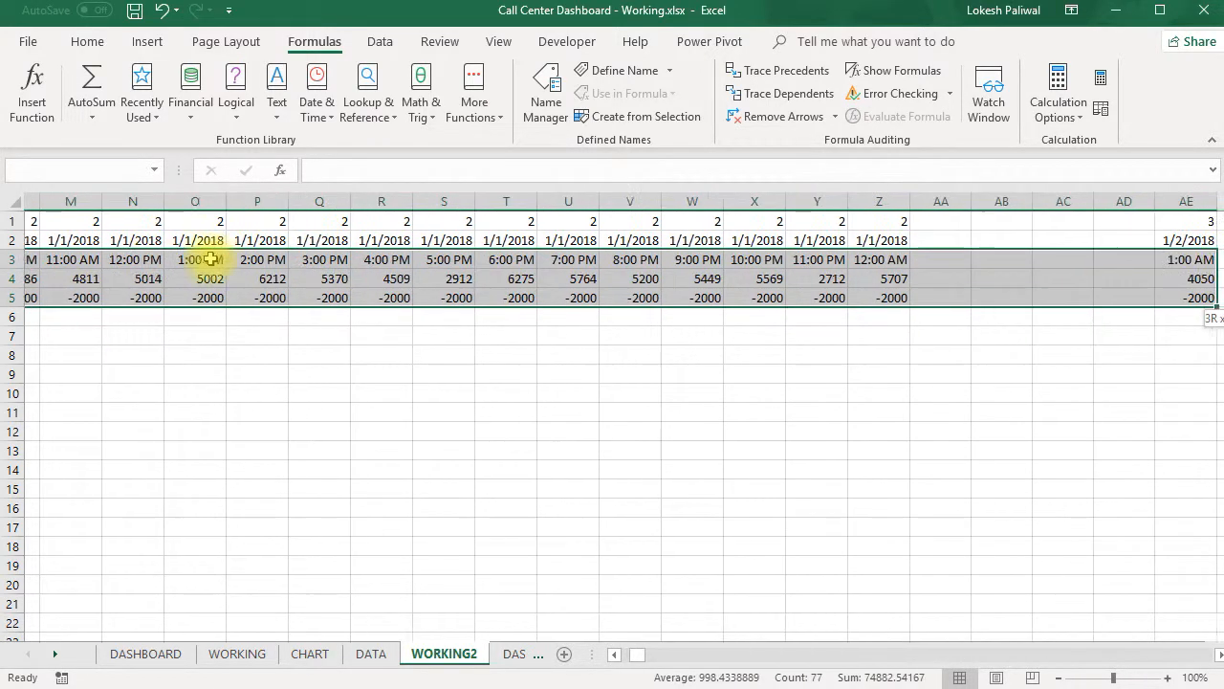
key(shift+Right)
key(shift+Right)
key(shift+Right)
key(shift+Right)
key(shift+Right)
key(shift+Right)
key(shift+Right)
key(shift+Right)
key(shift+Right)
key(shift+Right)
key(shift+Right)
key(shift+Right)
key(shift+Right)
key(shift+Right)
key(shift+Right)
key(shift+Right)
key(shift+Right)
key(shift+Right)
key(shift+Right)
key(shift+Right)
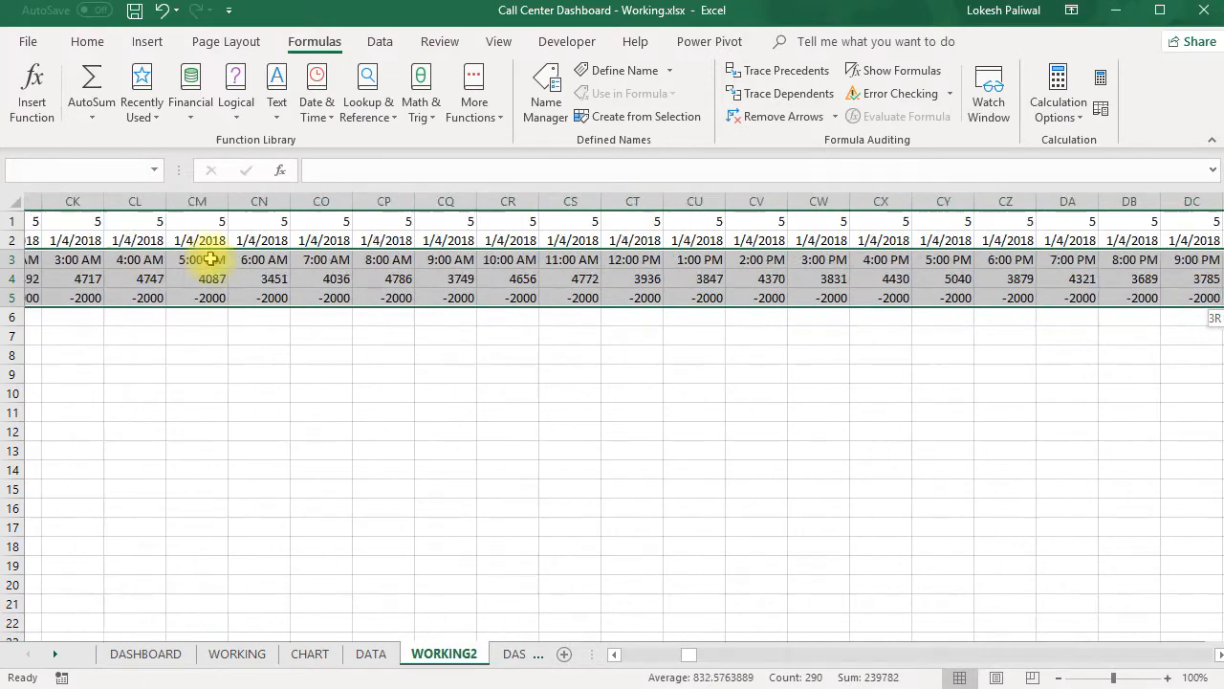
key(shift+Right)
key(shift+Right)
key(shift+Right)
key(shift+Right)
key(shift+Right)
key(shift+Right)
key(shift+Right)
key(shift+Right)
key(shift+Right)
key(shift+Right)
key(shift+Right)
key(shift+Right)
key(shift+Right)
key(shift+Right)
key(shift+Right)
key(shift+Right)
key(shift+Right)
key(shift+Right)
key(shift+Right)
key(shift+Right)
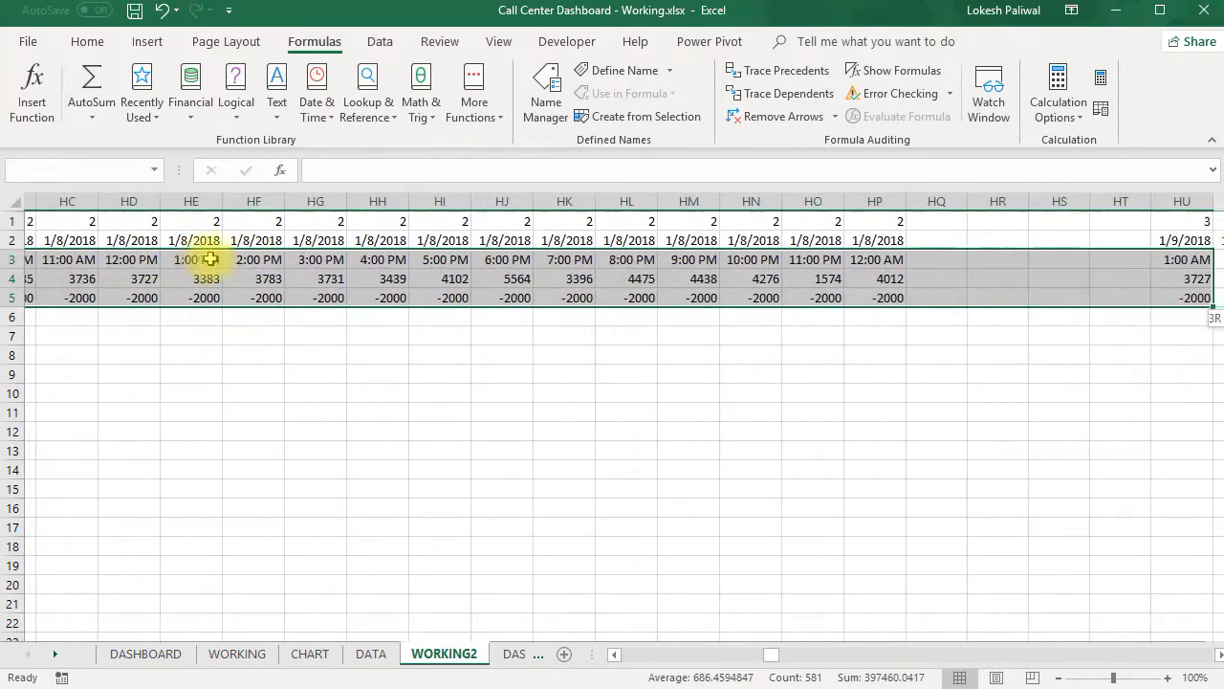
key(shift+Right)
key(shift+Right)
key(shift+Right)
key(shift+Right)
key(shift+Right)
key(shift+Right)
key(shift+Right)
key(shift+Right)
key(shift+Right)
key(shift+Right)
key(shift+Right)
key(shift+Right)
key(shift+Right)
key(shift+Right)
key(shift+Right)
key(shift+Right)
key(shift+Right)
key(shift+Right)
key(shift+Right)
key(shift+Right)
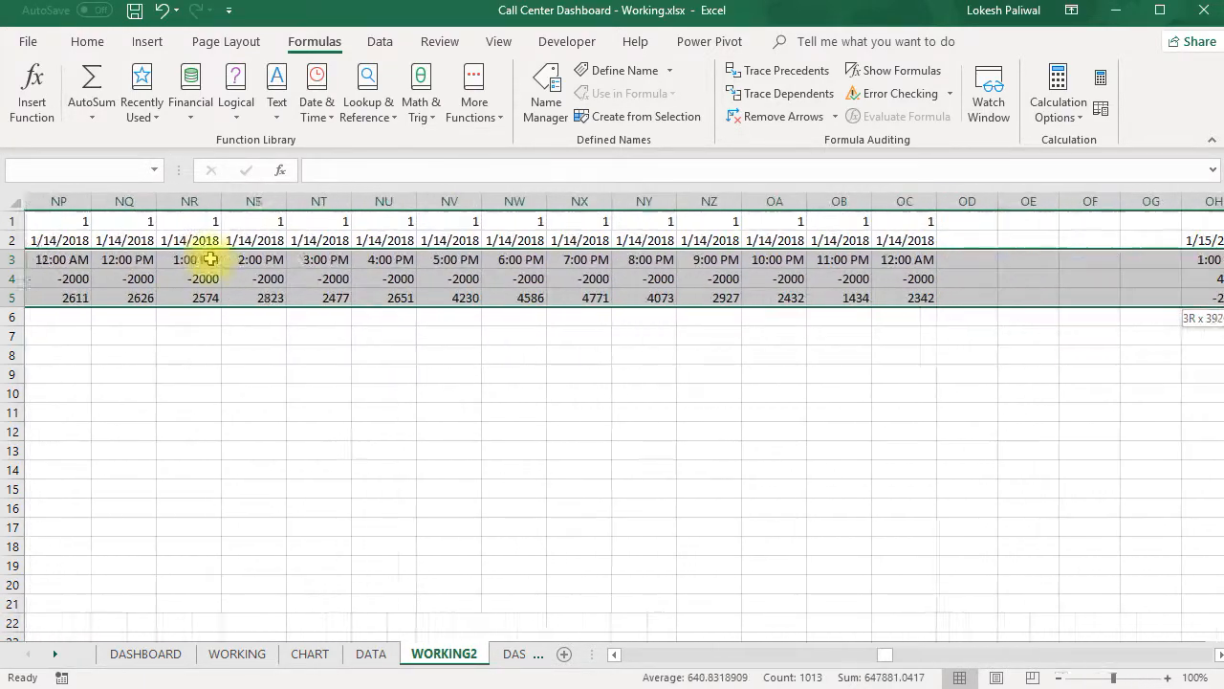
key(shift+Right)
key(shift+Right)
key(shift+Right)
key(shift+Right)
key(shift+Right)
key(shift+Right)
key(shift+Right)
key(shift+Right)
key(shift+Right)
key(shift+Right)
key(shift+Right)
key(shift+Right)
key(shift+Right)
key(shift+Right)
key(shift+Right)
key(shift+Right)
key(shift+Right)
key(shift+Right)
key(shift+Right)
key(shift+Right)
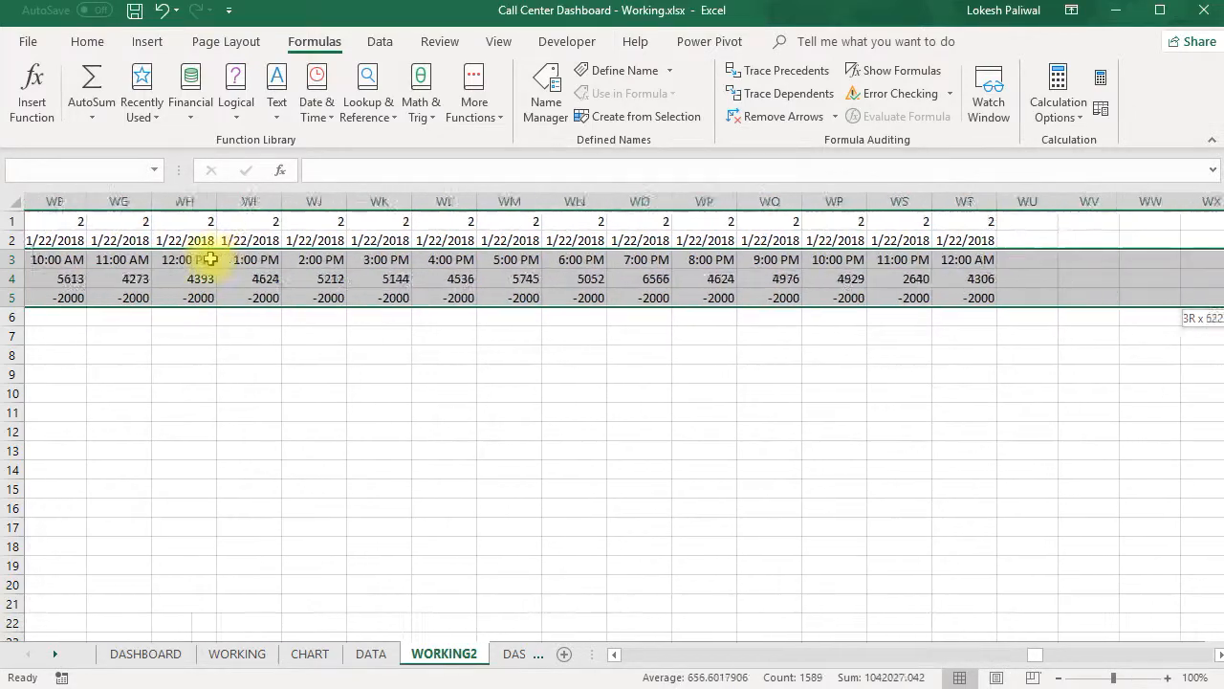
key(shift+Right)
key(shift+Right)
key(shift+Right)
key(shift+Right)
key(shift+Right)
key(shift+Right)
key(shift+Right)
key(shift+Right)
key(shift+Right)
key(shift+Right)
key(shift+Right)
key(shift+Right)
key(shift+Right)
key(shift+Right)
key(shift+Right)
key(shift+Right)
key(shift+Right)
key(shift+Right)
key(shift+Right)
key(shift+Right)
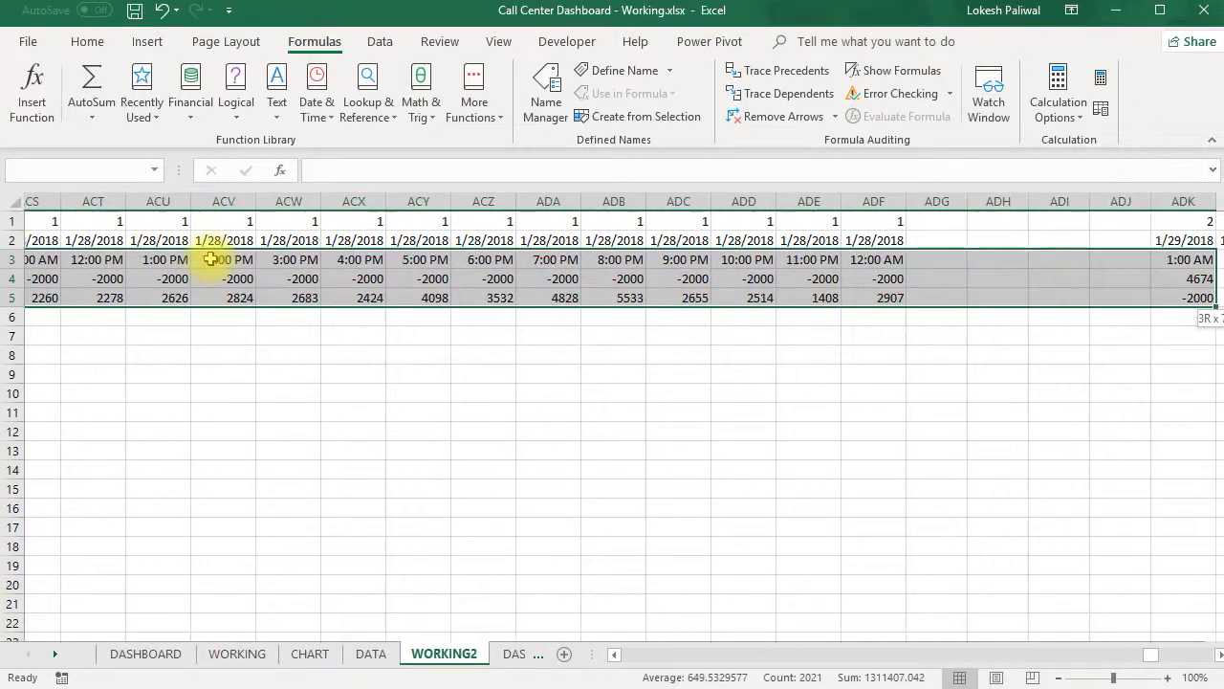
key(ctrl+shift+Right)
key(ctrl+shift+Left)
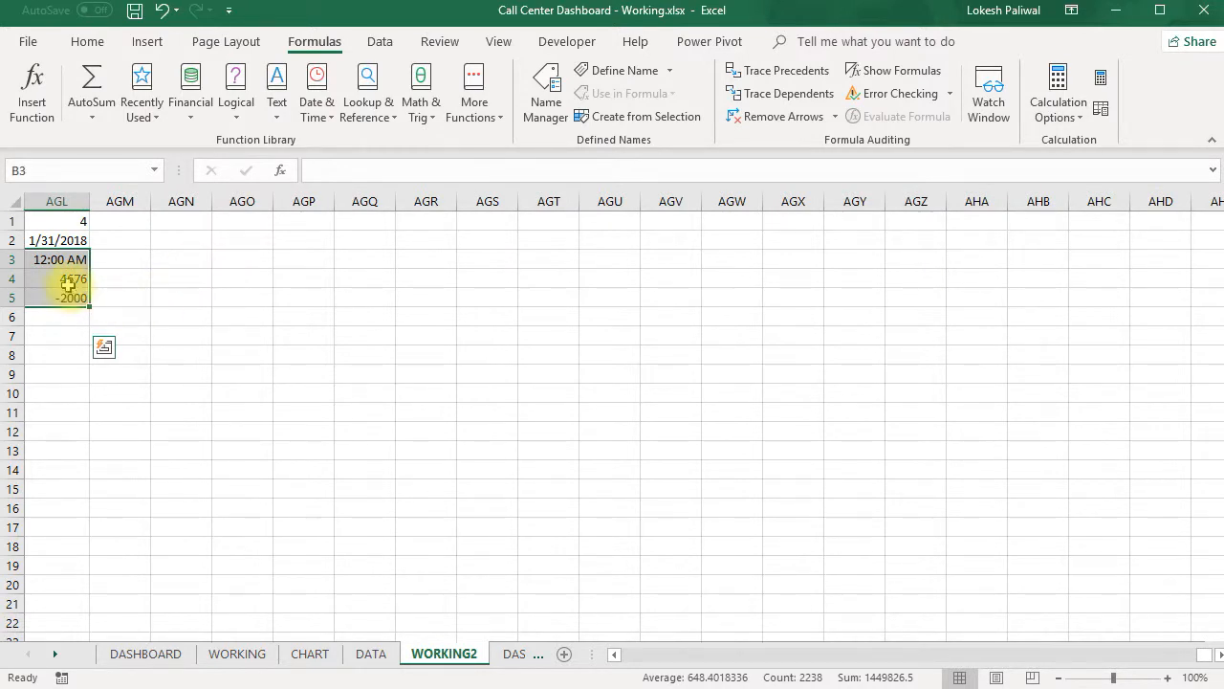
drag(1210, 660, 627, 654)
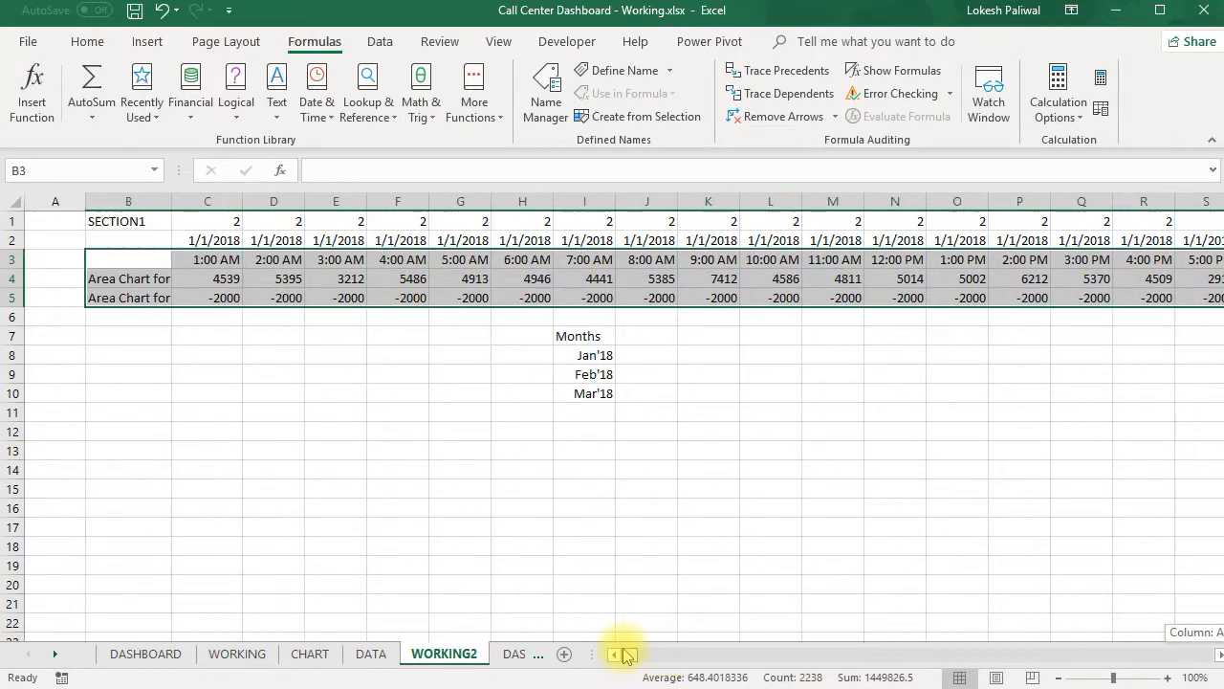
click(143, 48)
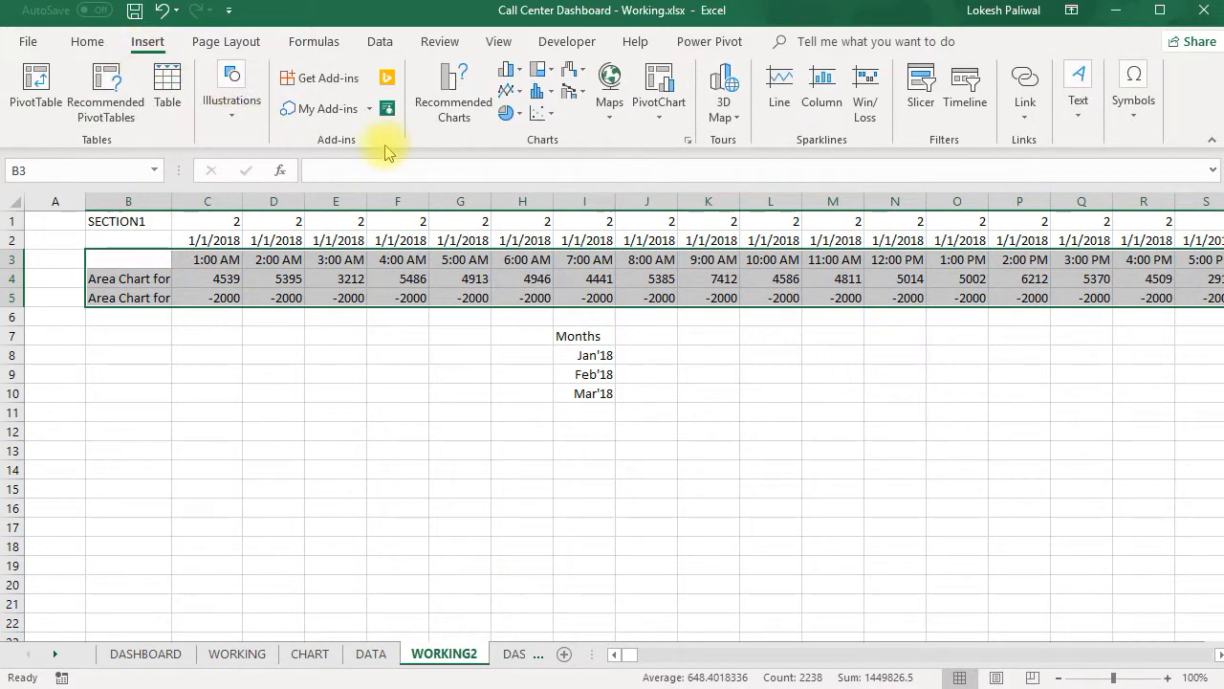
click(521, 93)
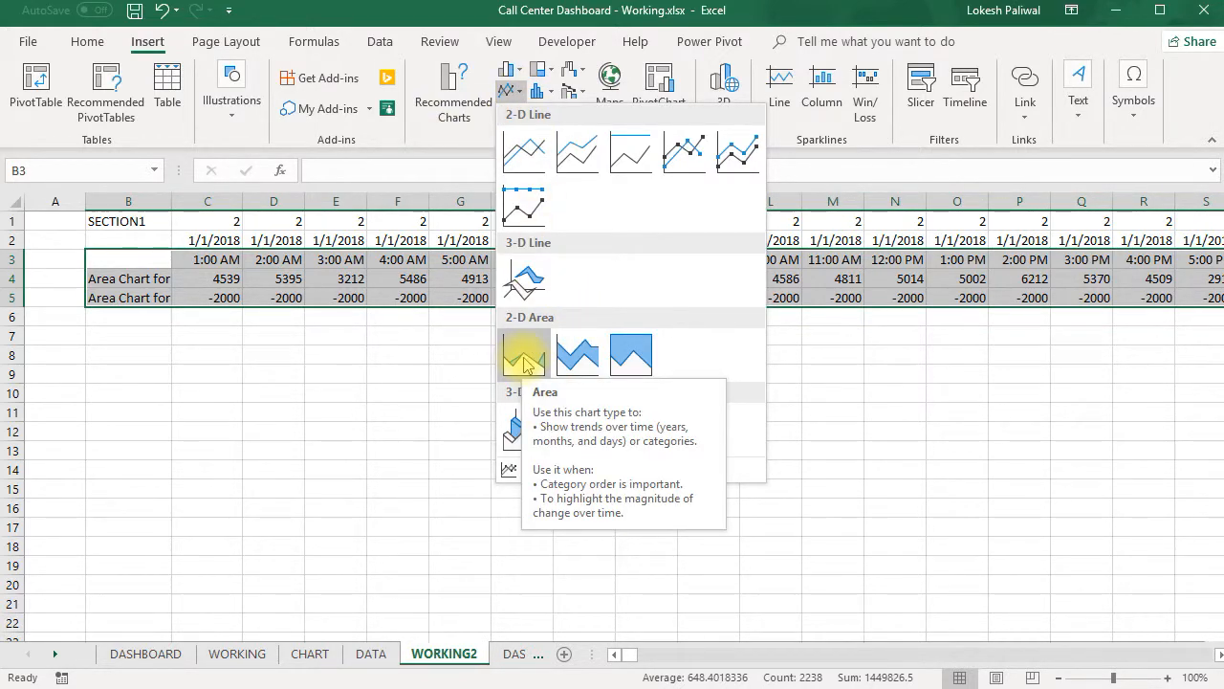
click(523, 360)
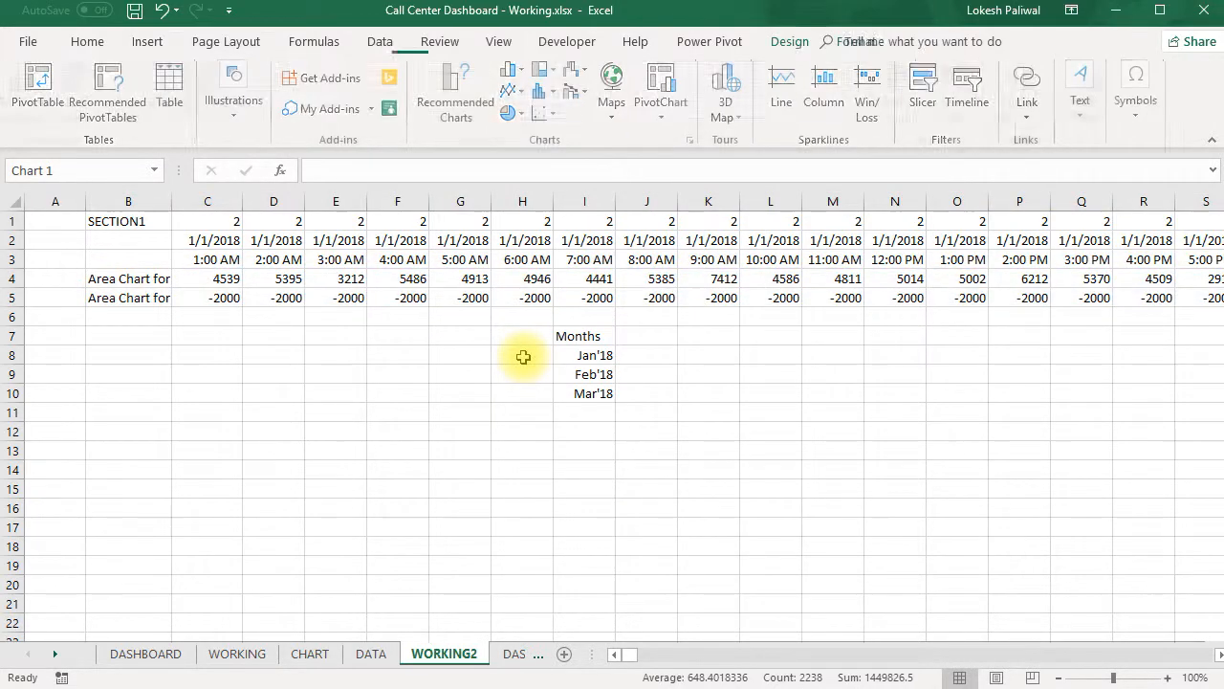
- Move the new area chart below the data rows on WORKING2 and stretch it to span about columns A to R, rows 7 to 18
drag(519, 306, 245, 342)
drag(576, 606, 1162, 539)
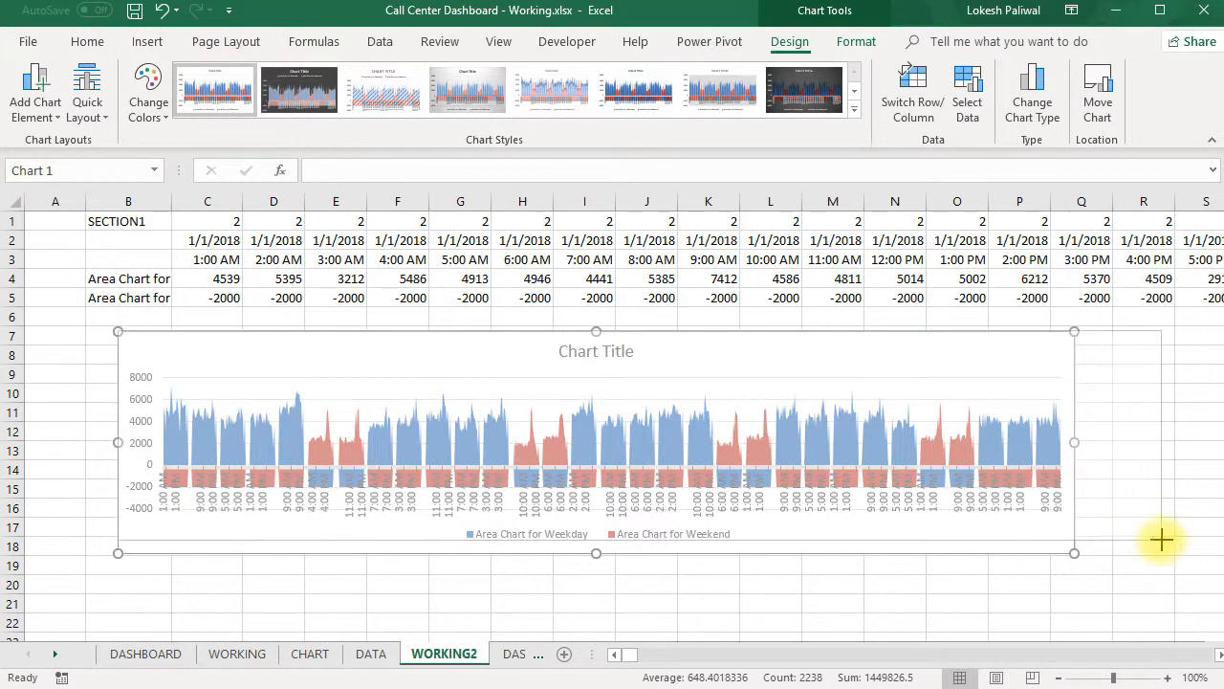
drag(718, 341, 629, 347)
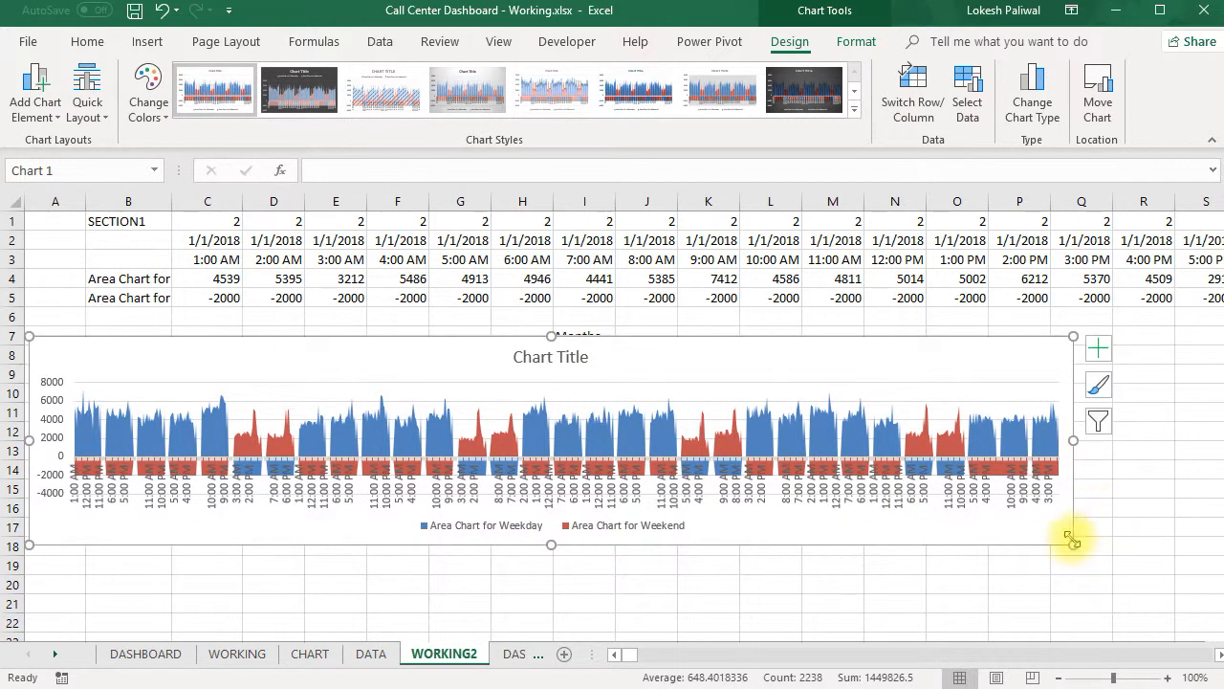
drag(1079, 543, 1171, 547)
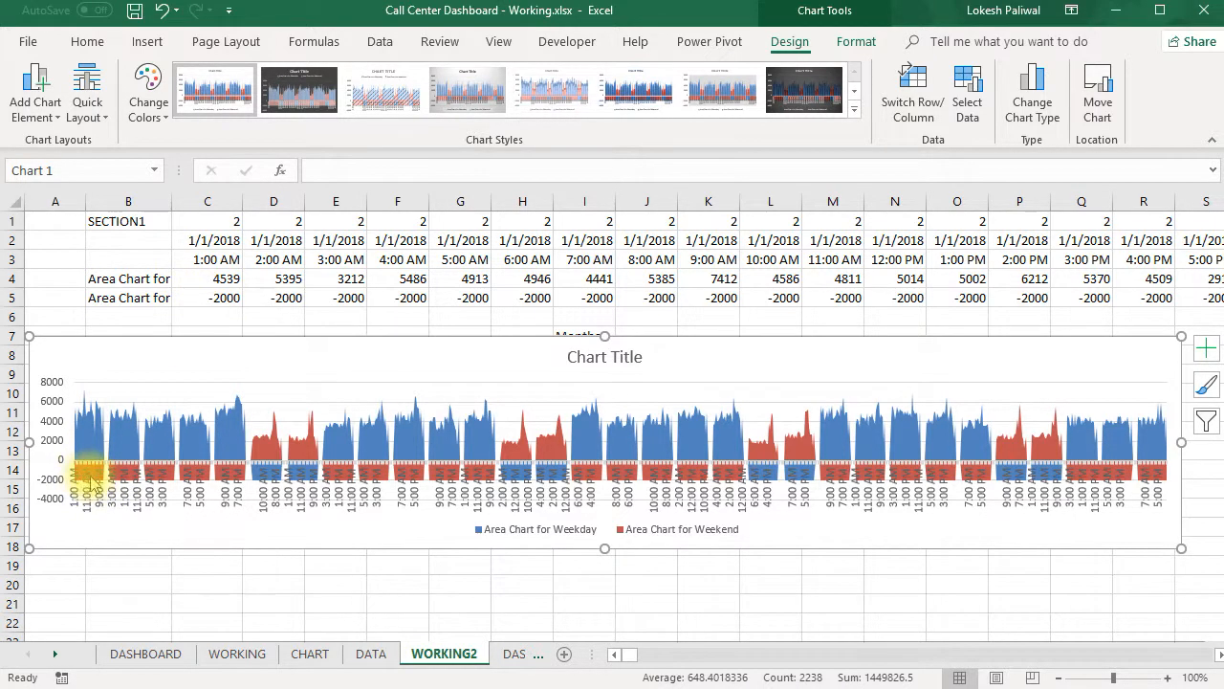
- Set the minimum bound of the area chart's vertical axis to 0 and close the formatting pane
click(57, 428)
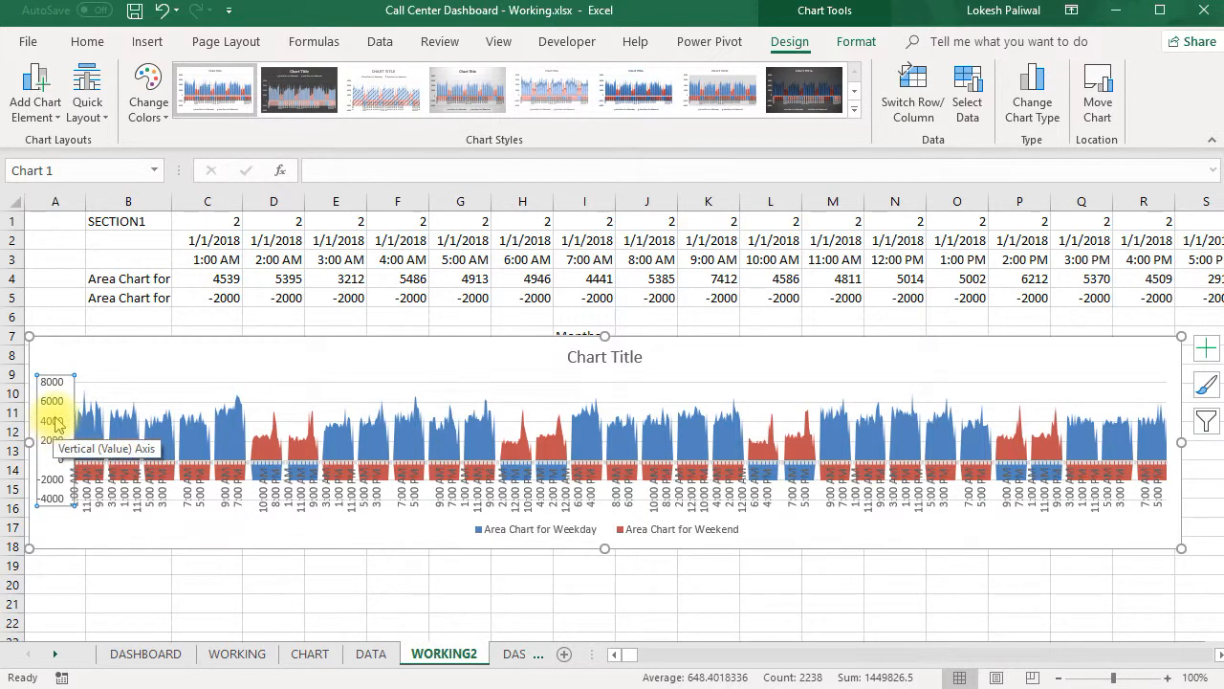
right_click(57, 428)
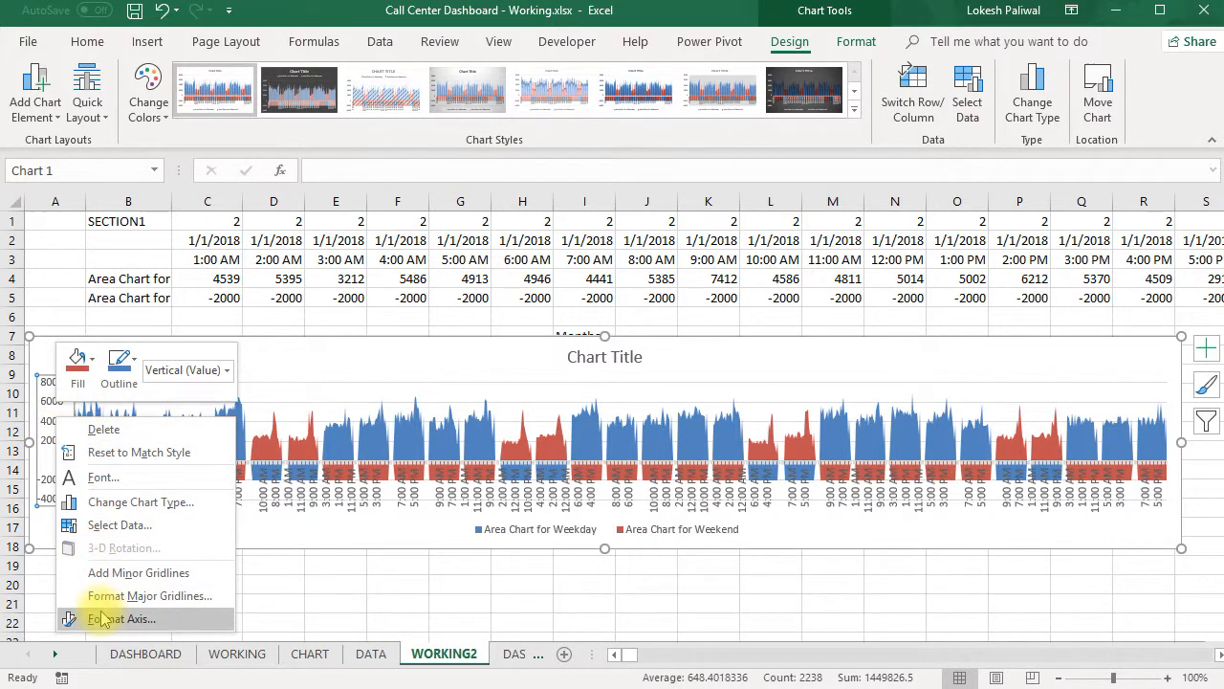
key(Escape)
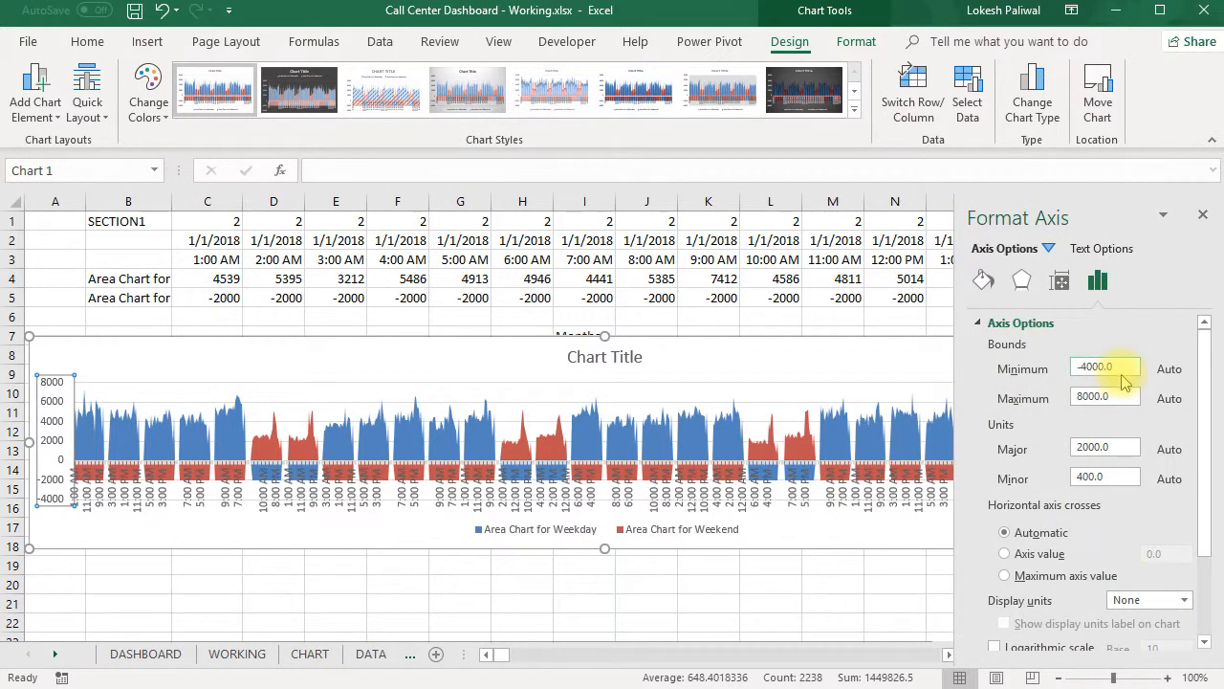
drag(1122, 371, 1093, 374)
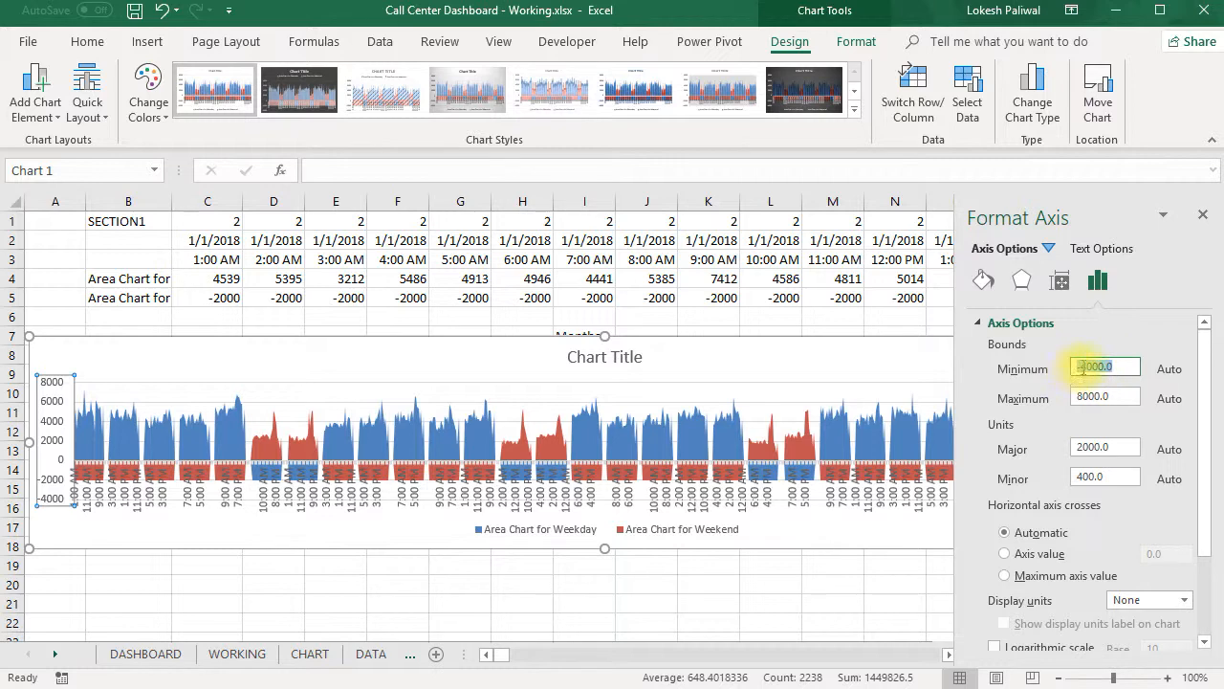
click(1124, 399)
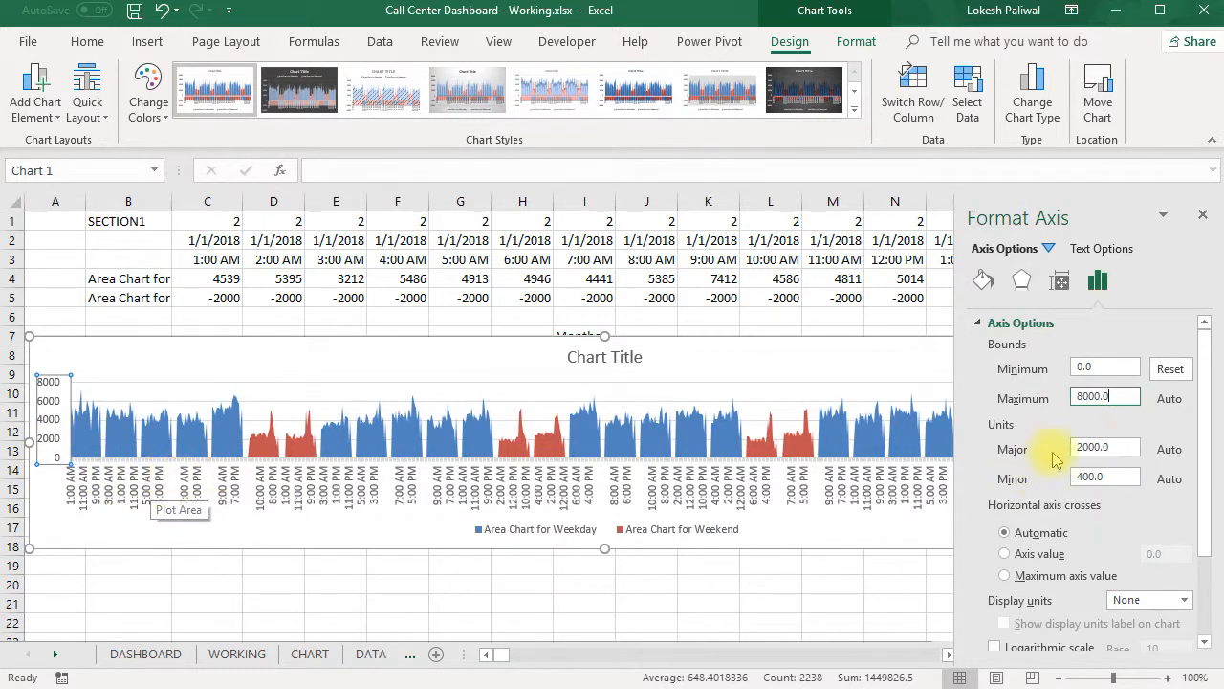
click(883, 567)
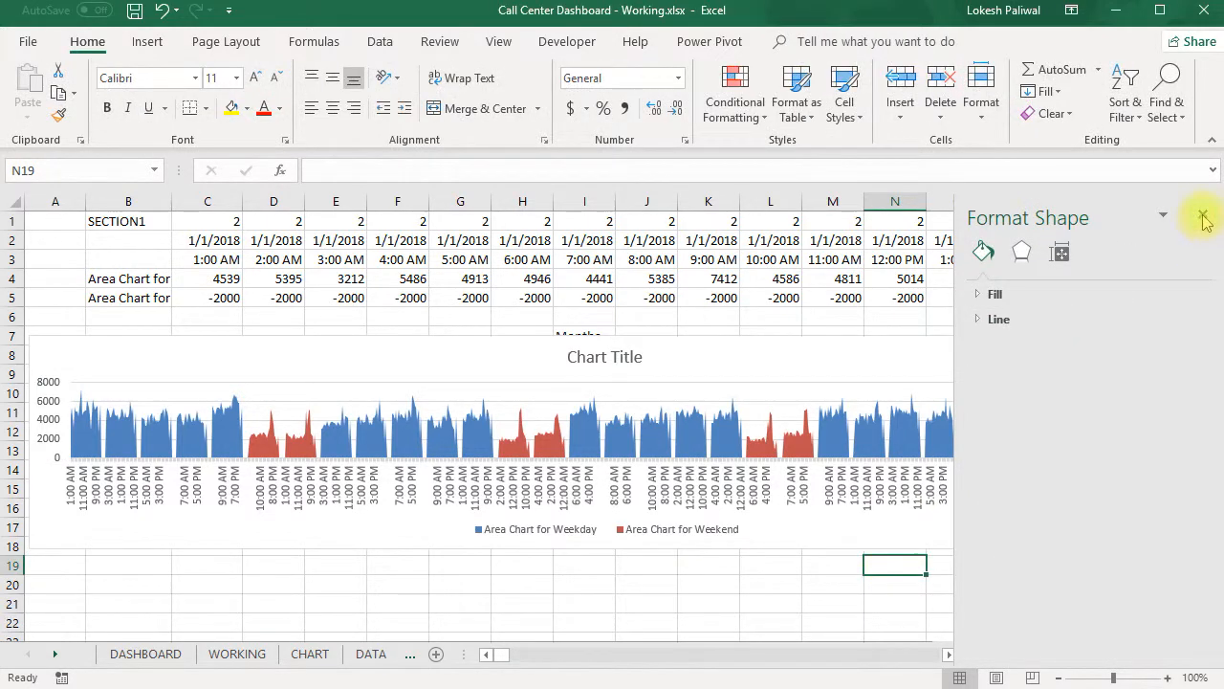
click(1203, 216)
- Cut the area chart from WORKING2 and paste it at cell B2 on DASHBOARD2
click(1050, 542)
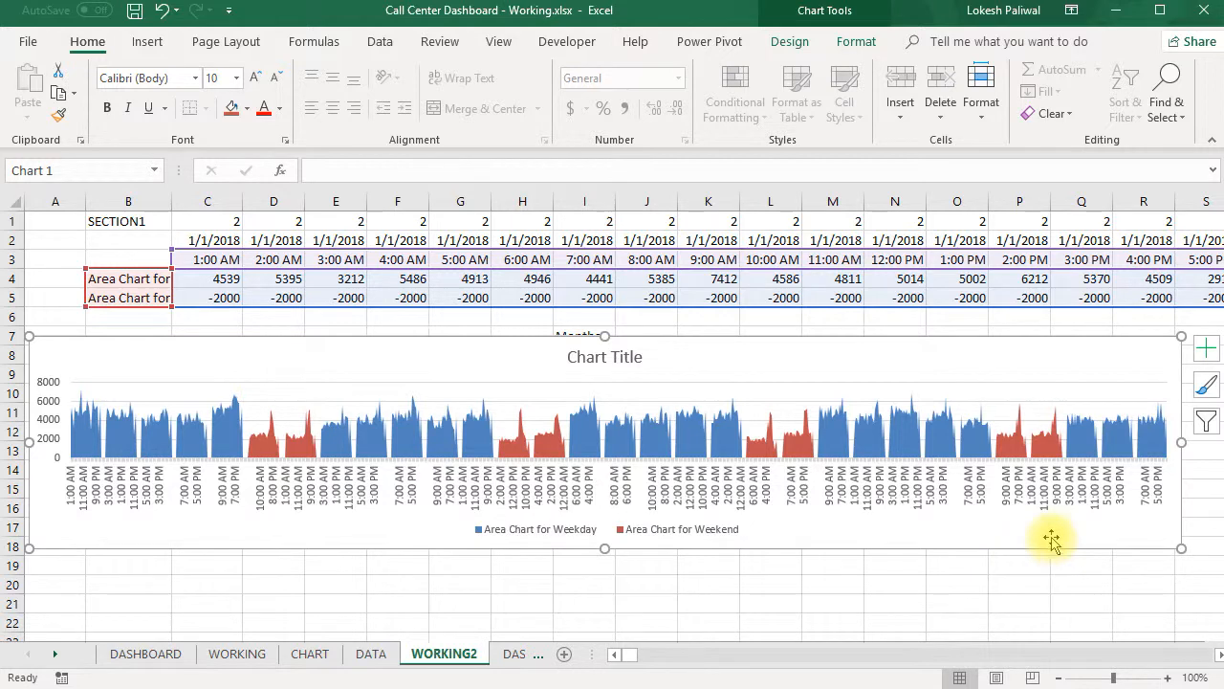
key(Escape)
key(ctrl+x)
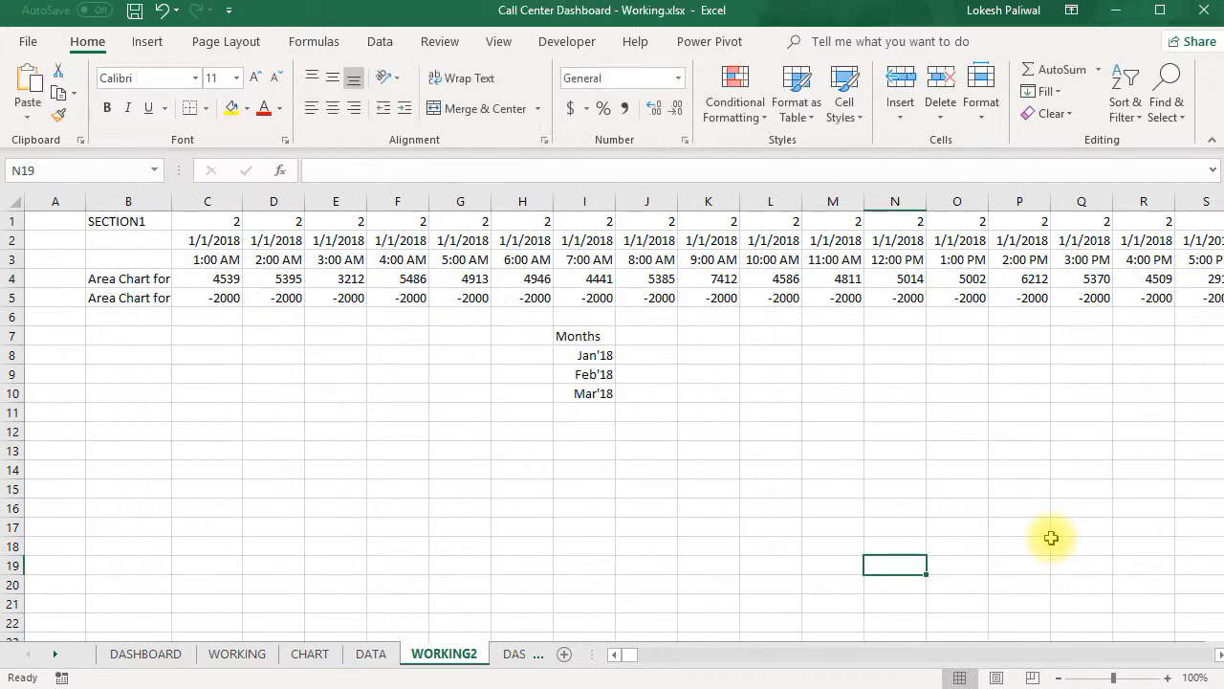
click(507, 653)
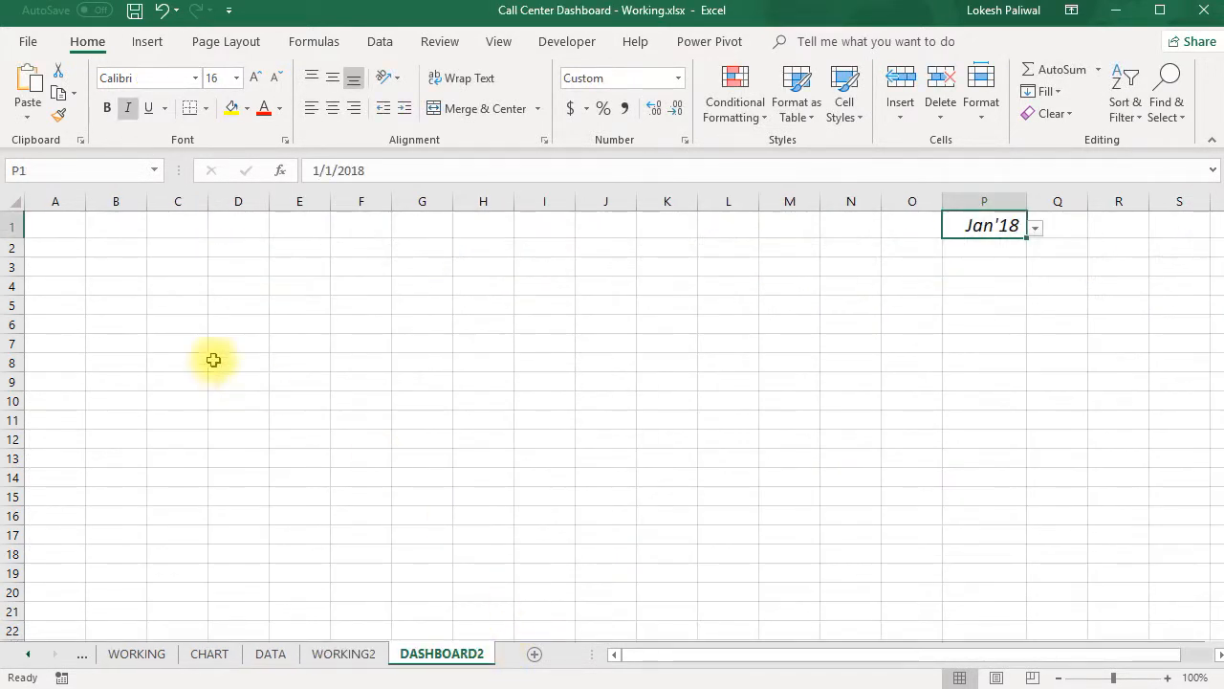
click(95, 250)
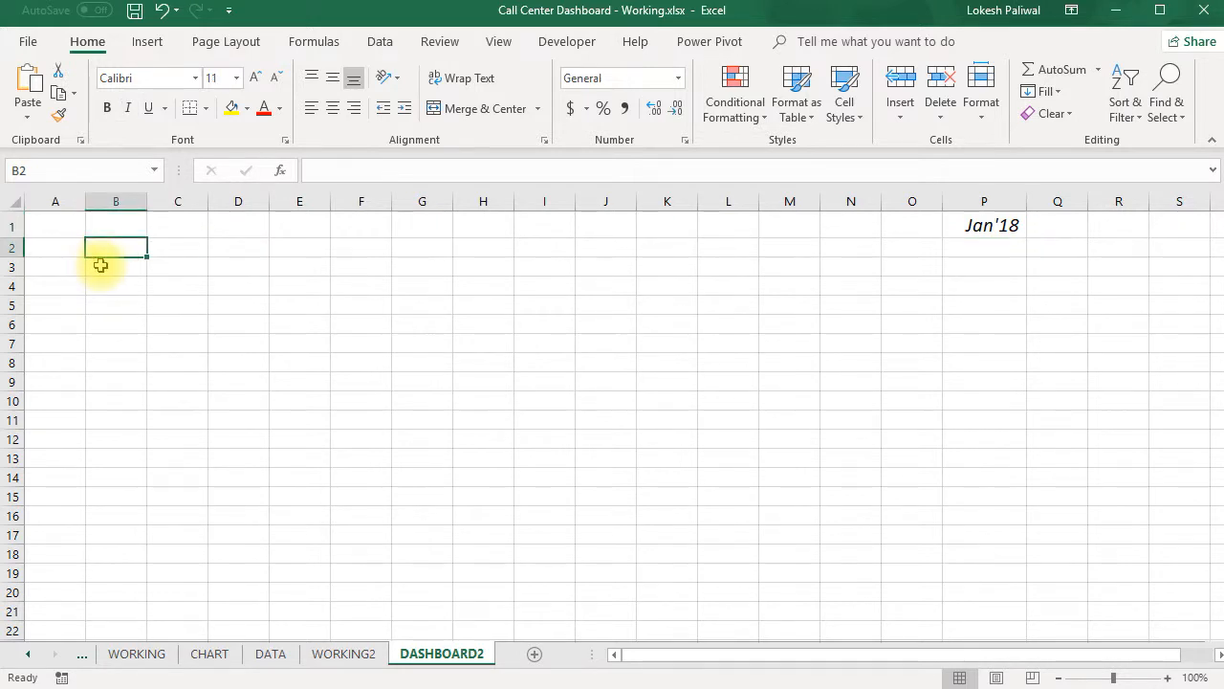
key(ctrl+v)
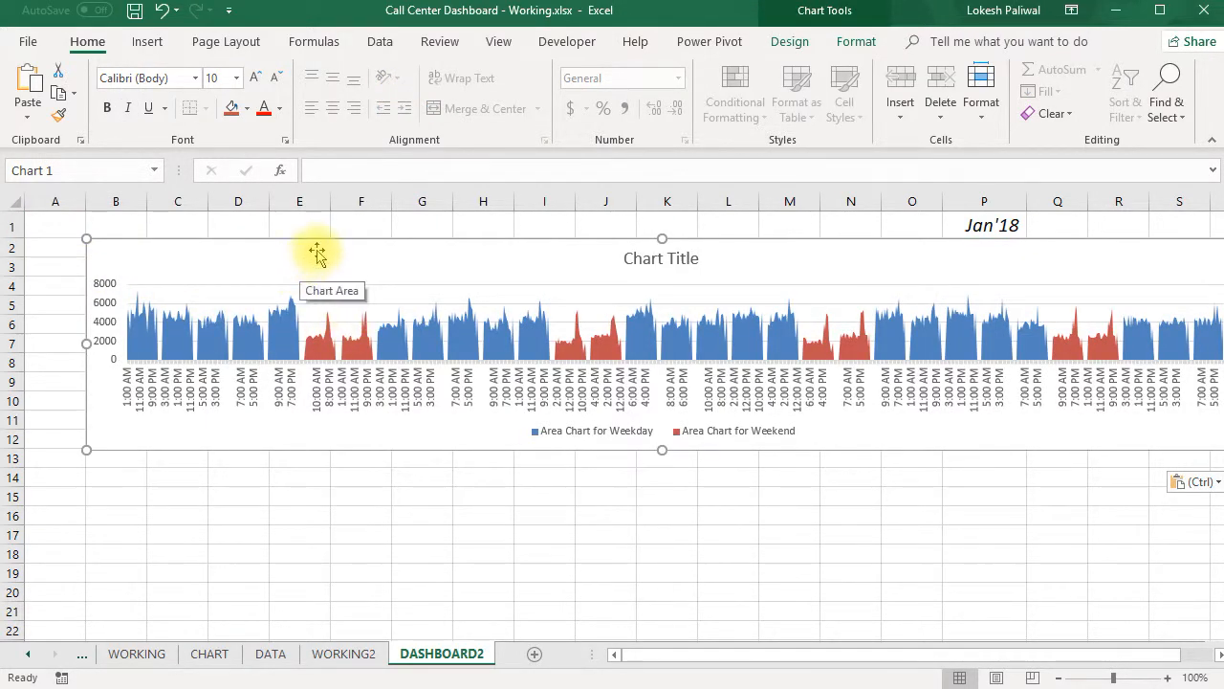
- Position the area chart on DASHBOARD2 from column A just below row 1, and widen it past column S
drag(316, 249, 277, 258)
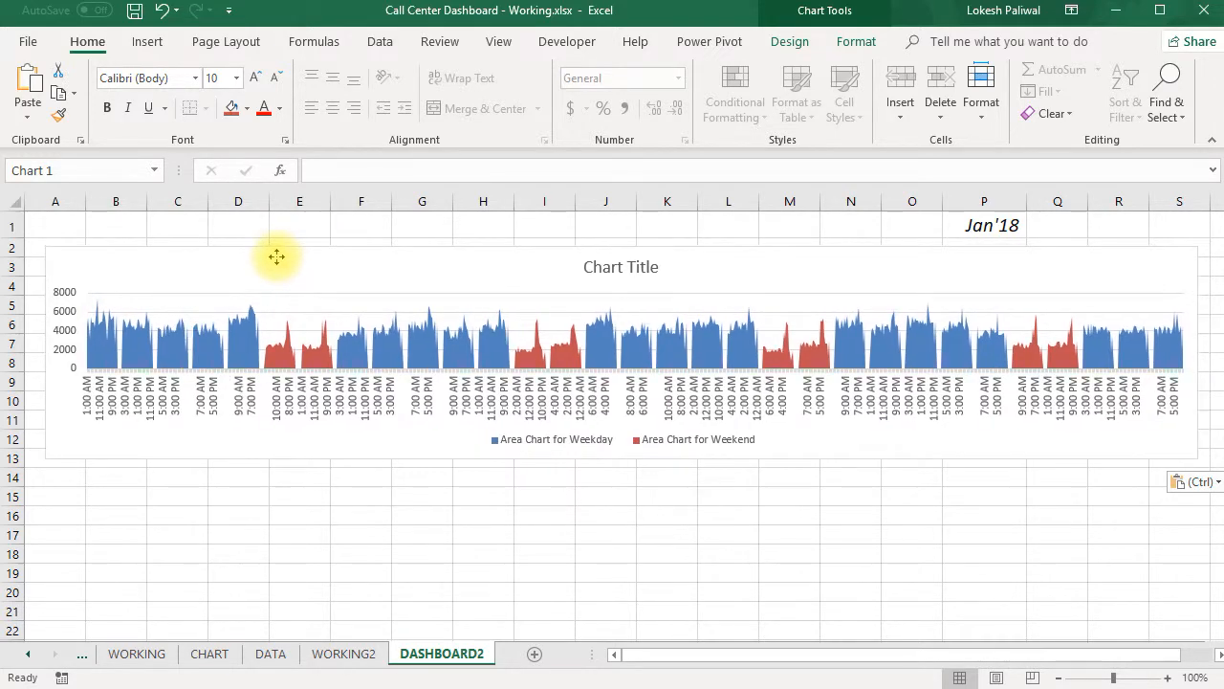
click(599, 370)
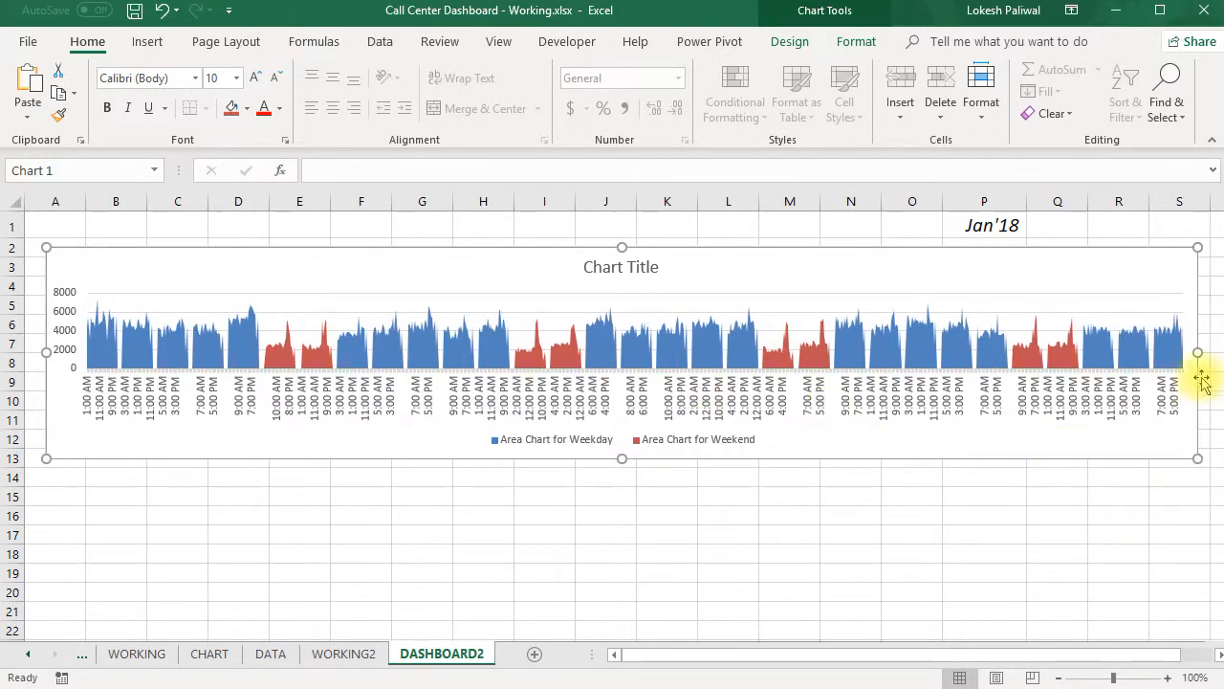
drag(1197, 352, 1142, 352)
drag(1063, 568, 1064, 567)
drag(943, 654, 737, 659)
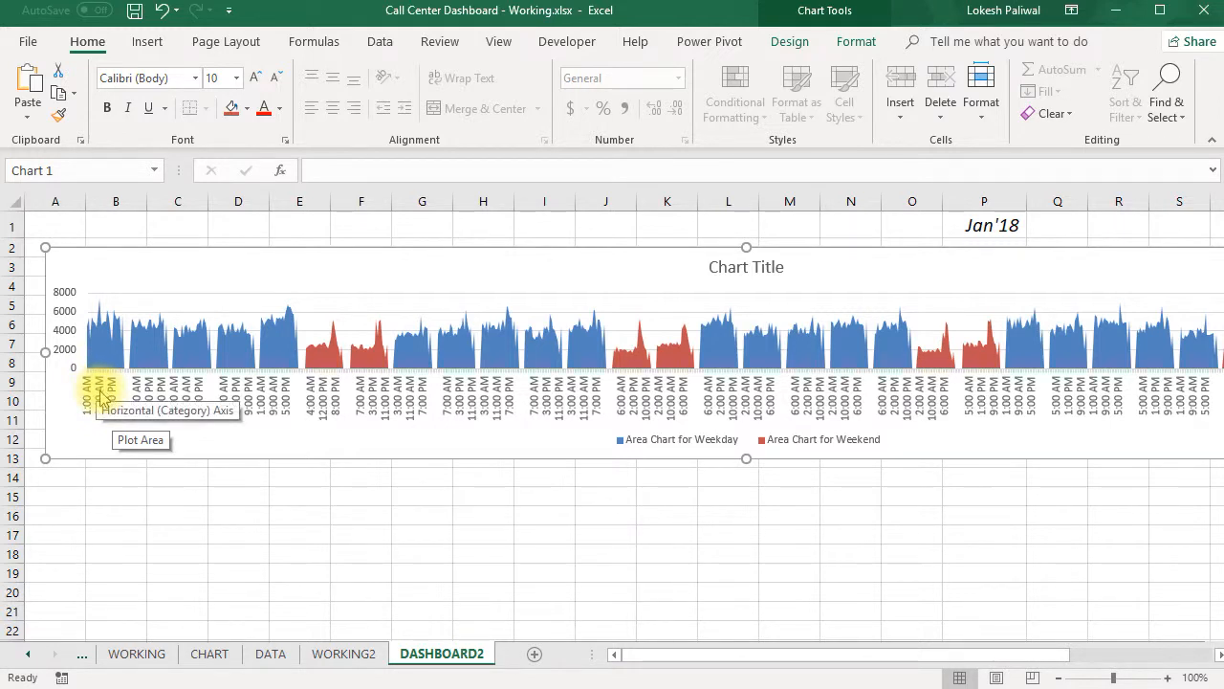
- Set the font size of the area chart's horizontal axis hour labels to 7
click(101, 397)
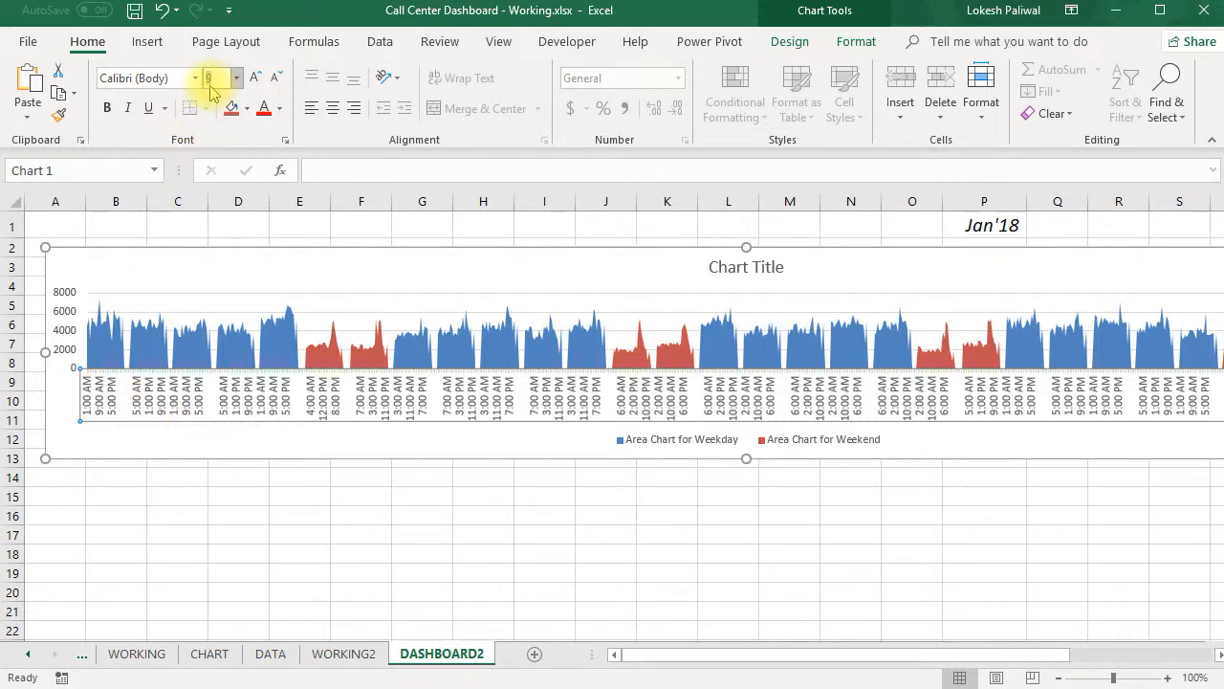
key(Return)
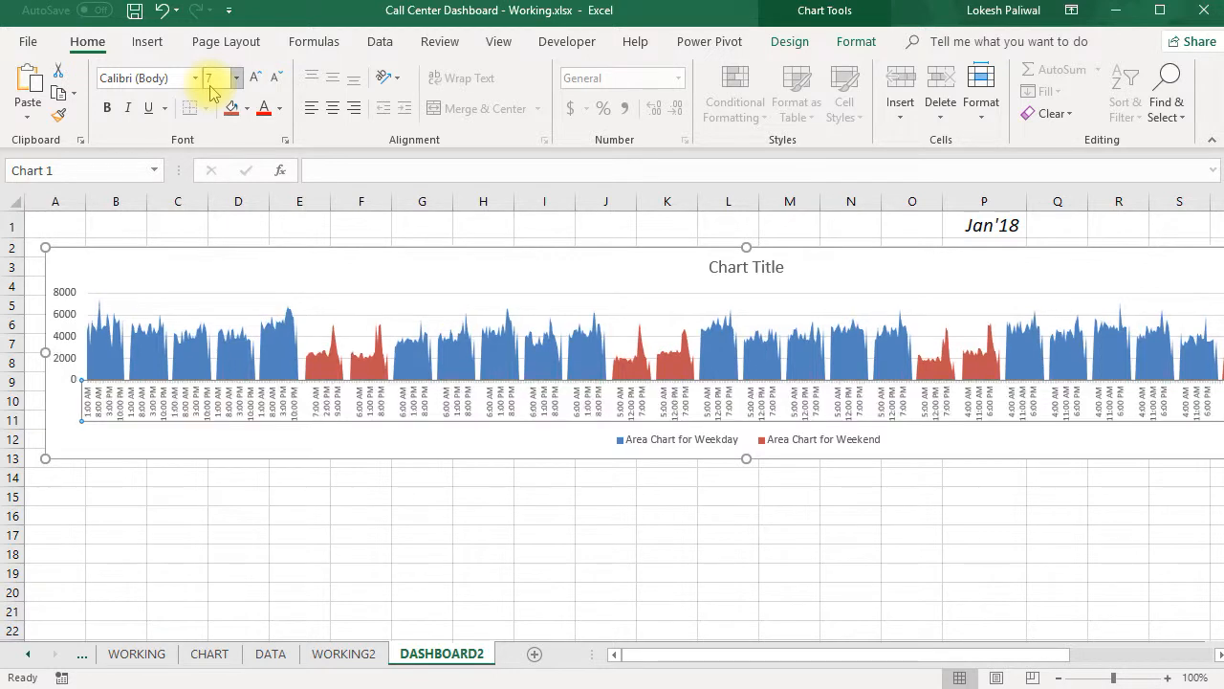